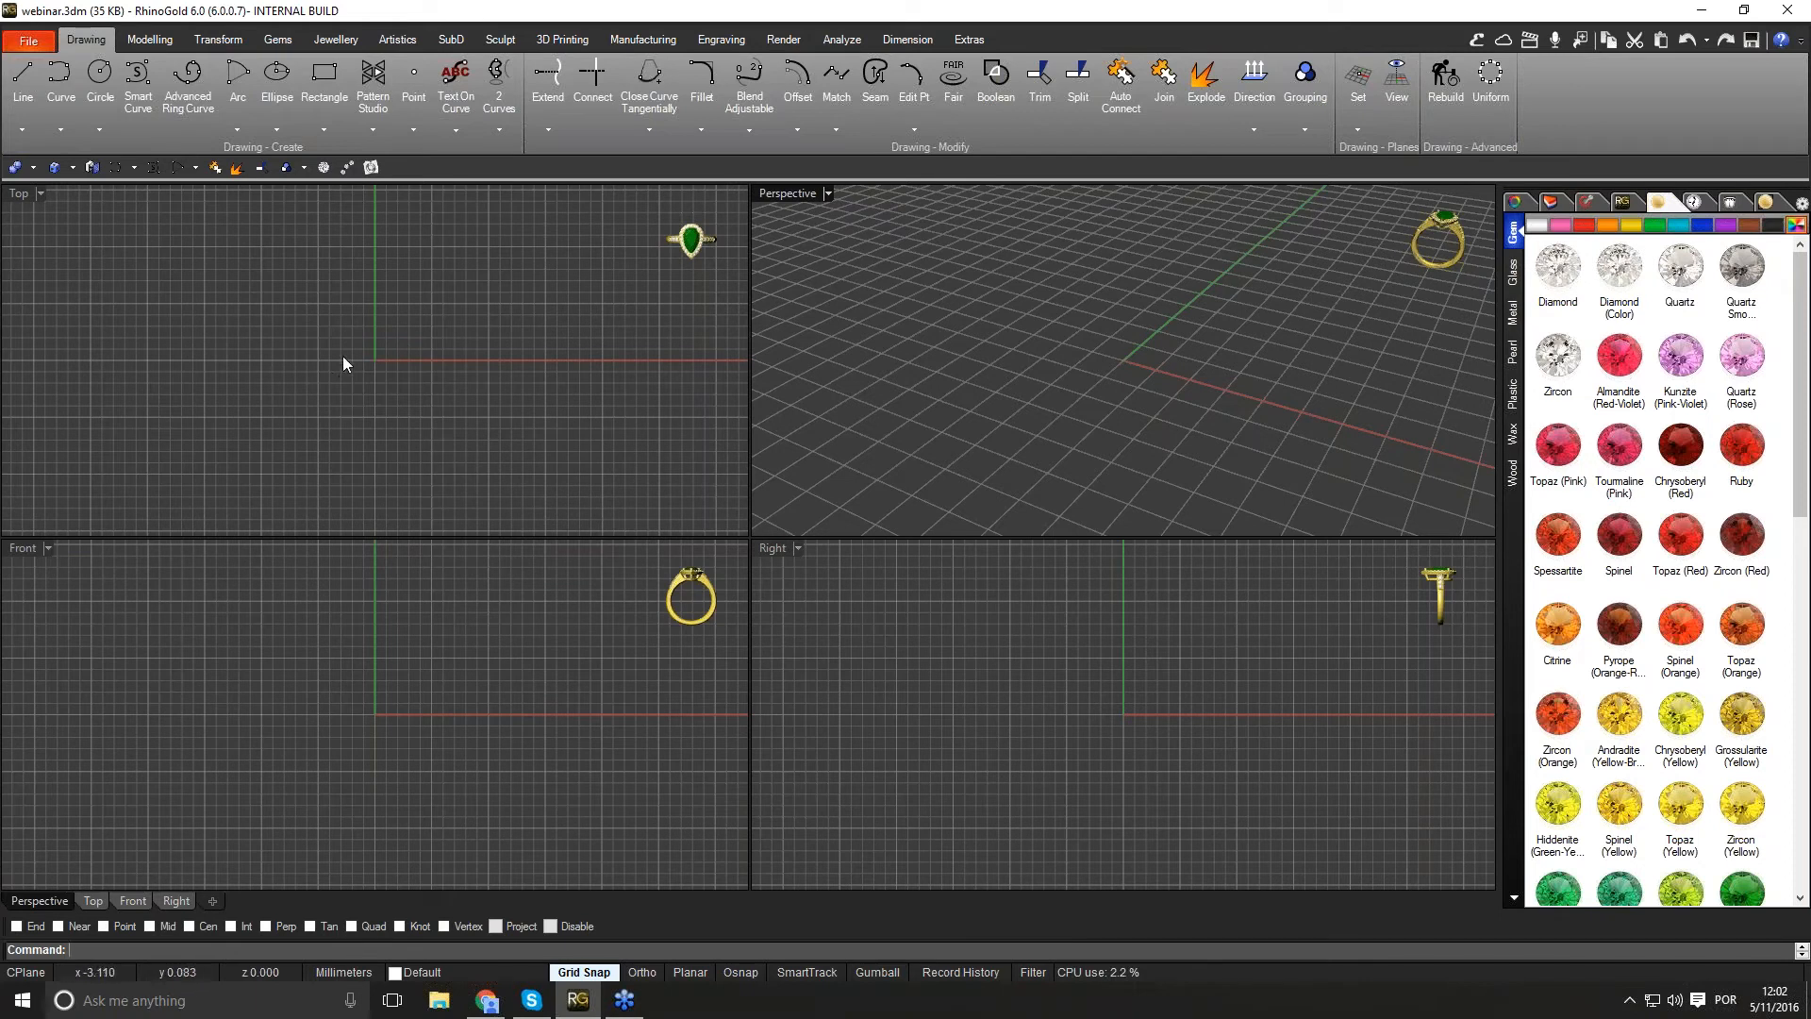
# Step: Draw an ellipse centred at the origin in the Front view, with a 33 mm horizontal and a 22 mm vertical semi-axis
pyautogui.click(276, 99)
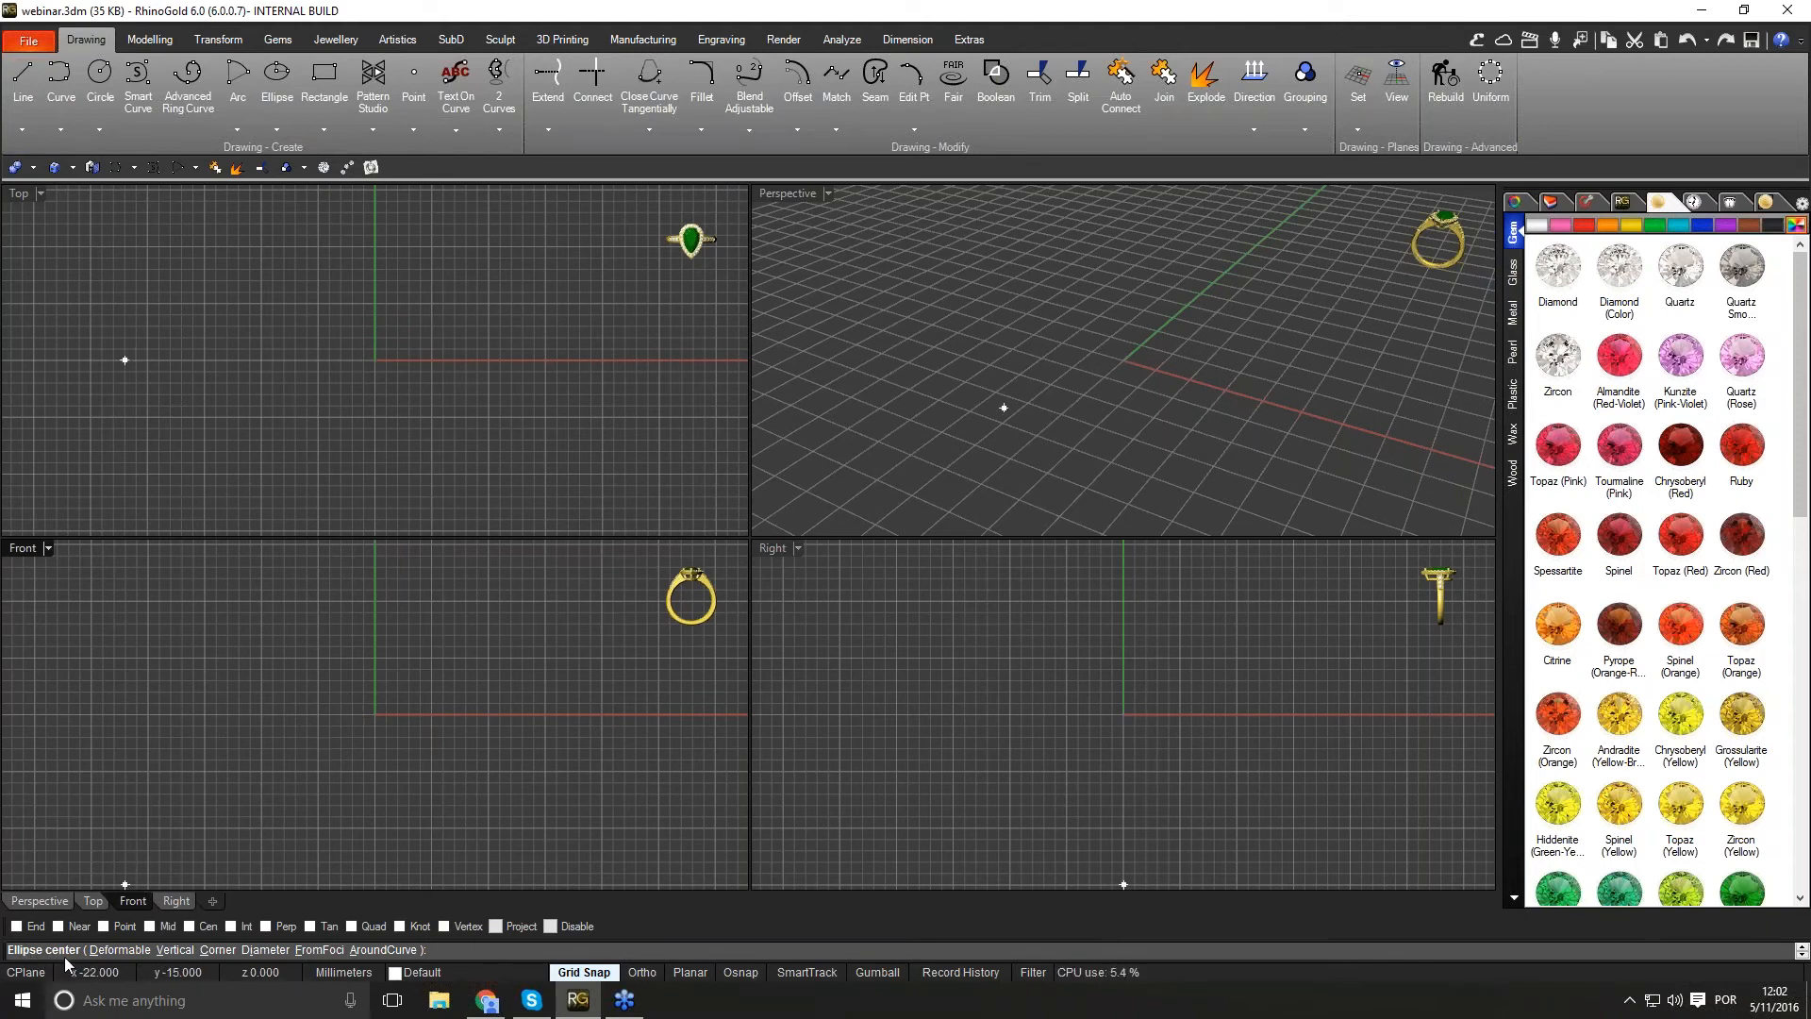
pyautogui.click(374, 714)
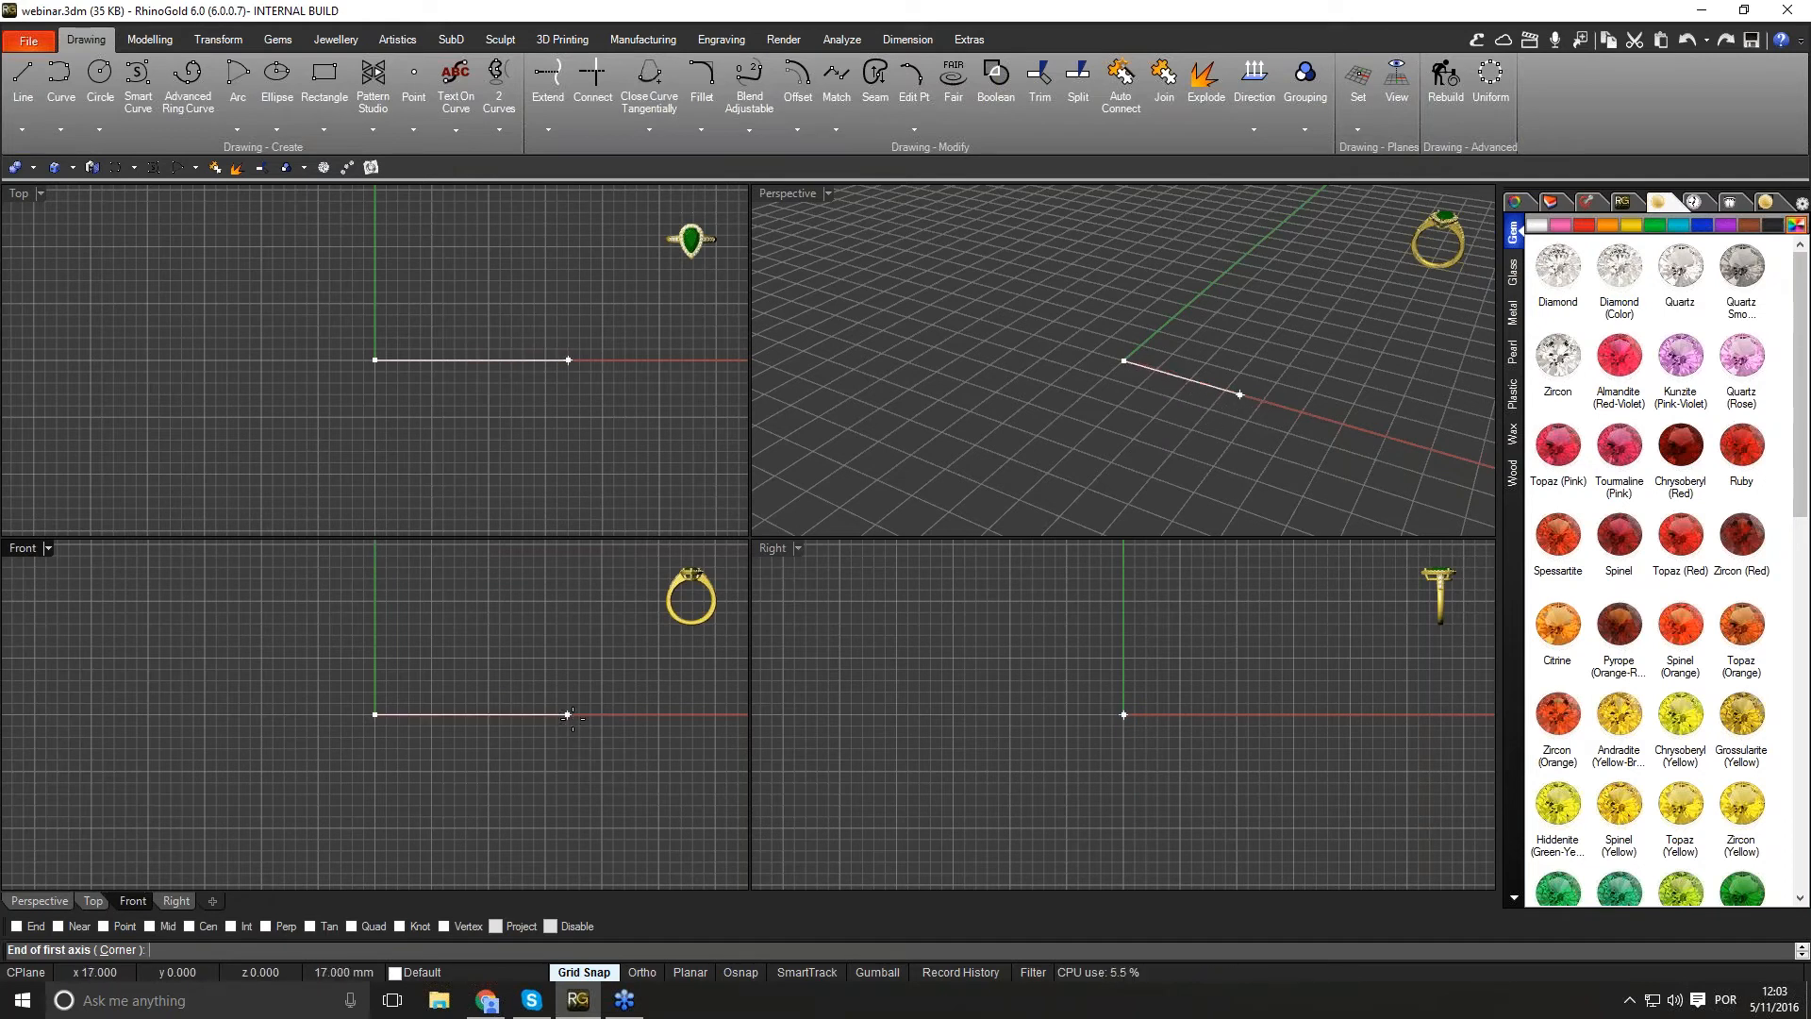
pyautogui.write('33')
pyautogui.press('Return')
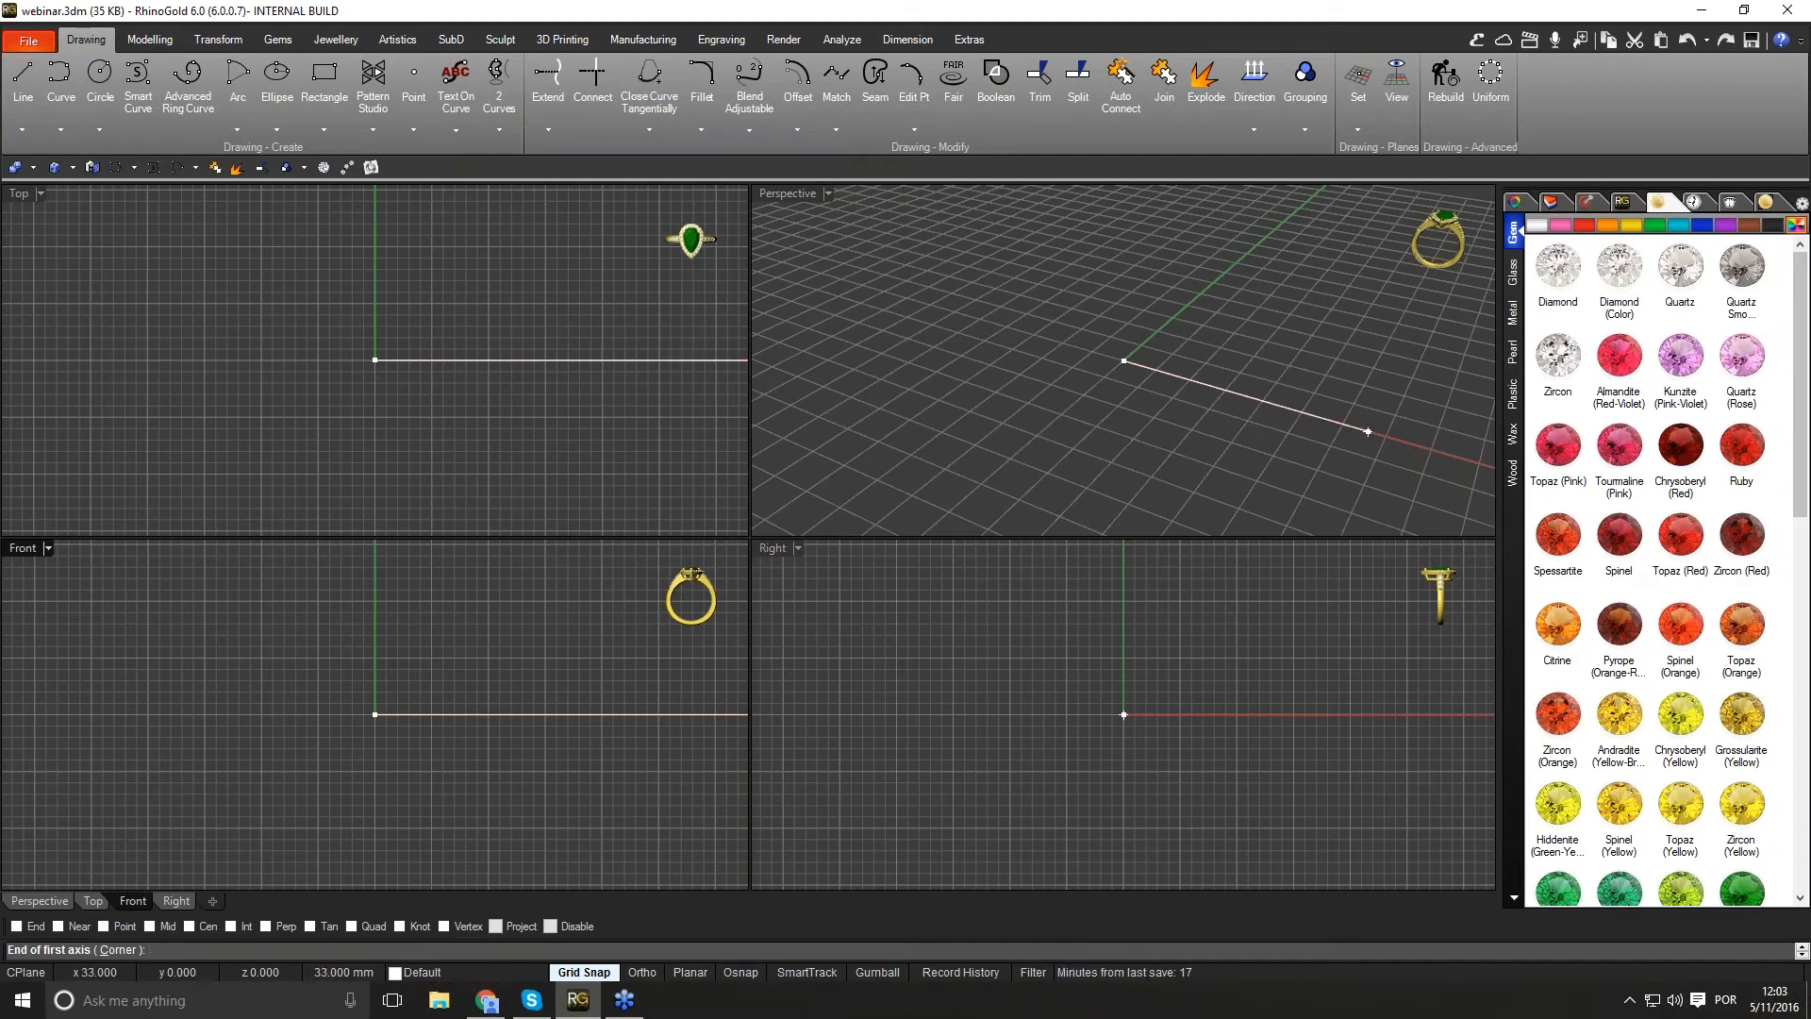
pyautogui.moveTo(613, 714); pyautogui.dragTo(429, 773, button='right')
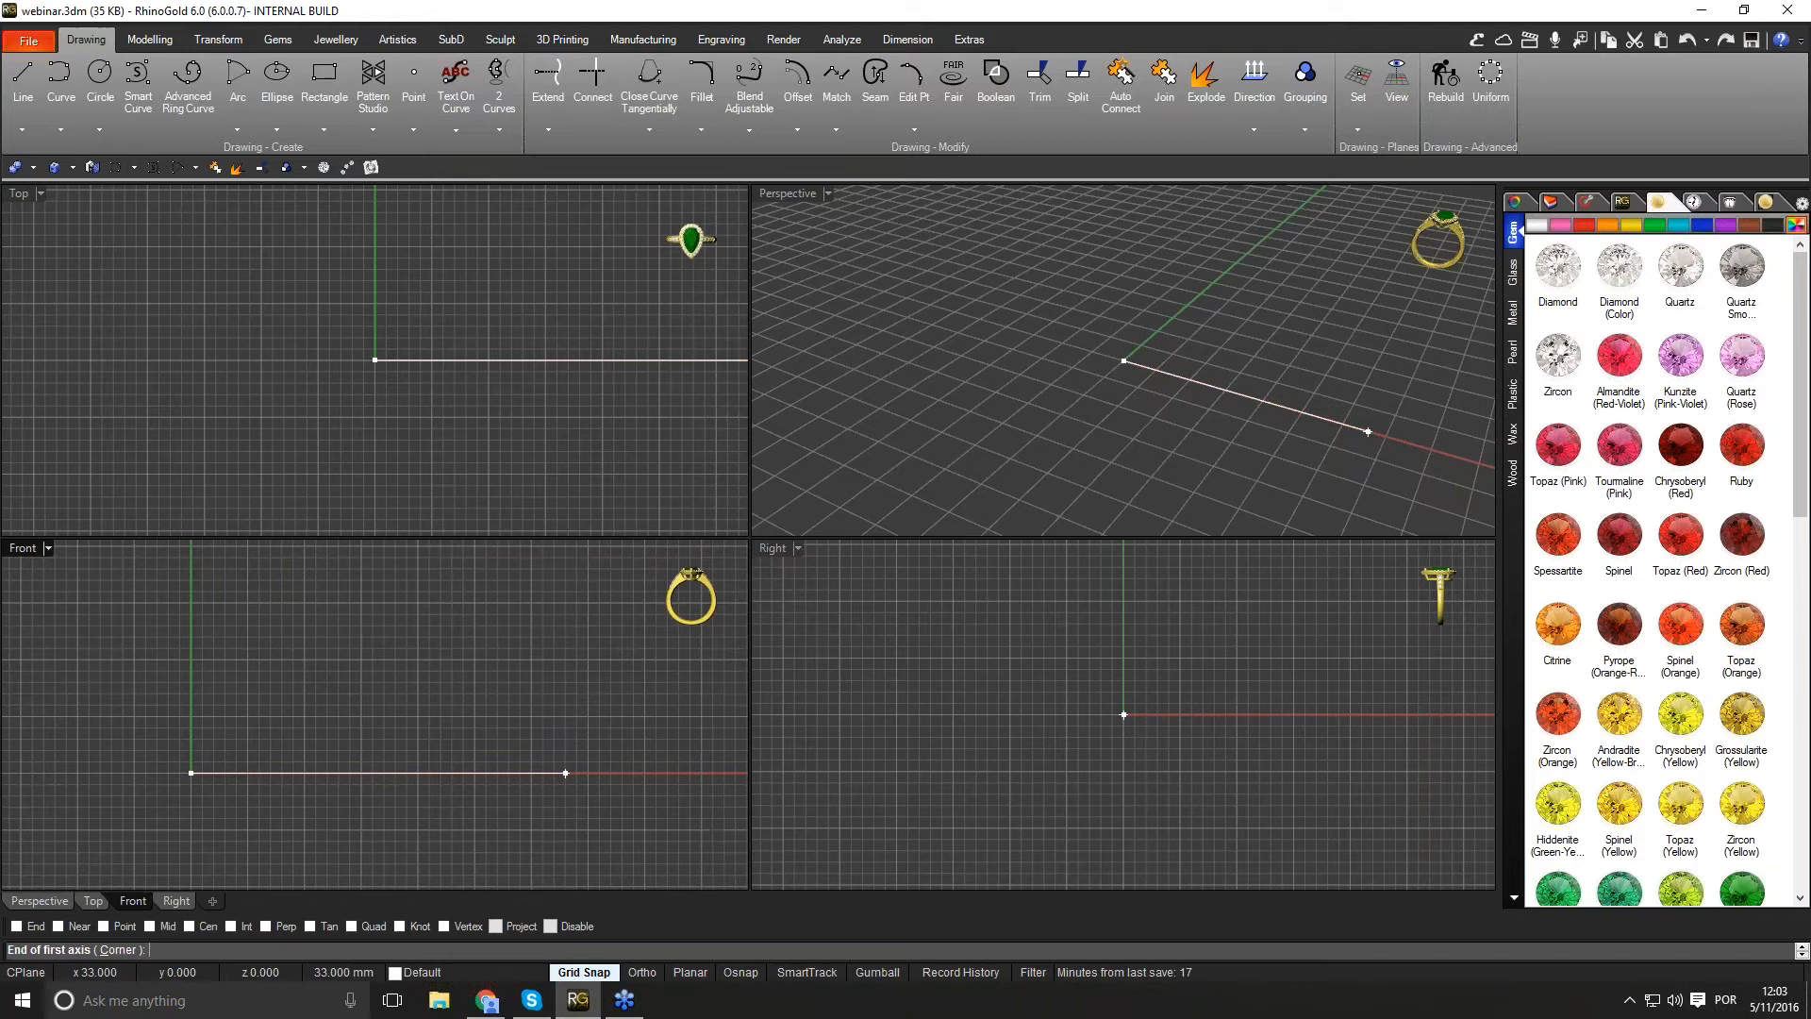
pyautogui.click(410, 772)
pyautogui.moveTo(417, 731); pyautogui.dragTo(525, 731, button='right')
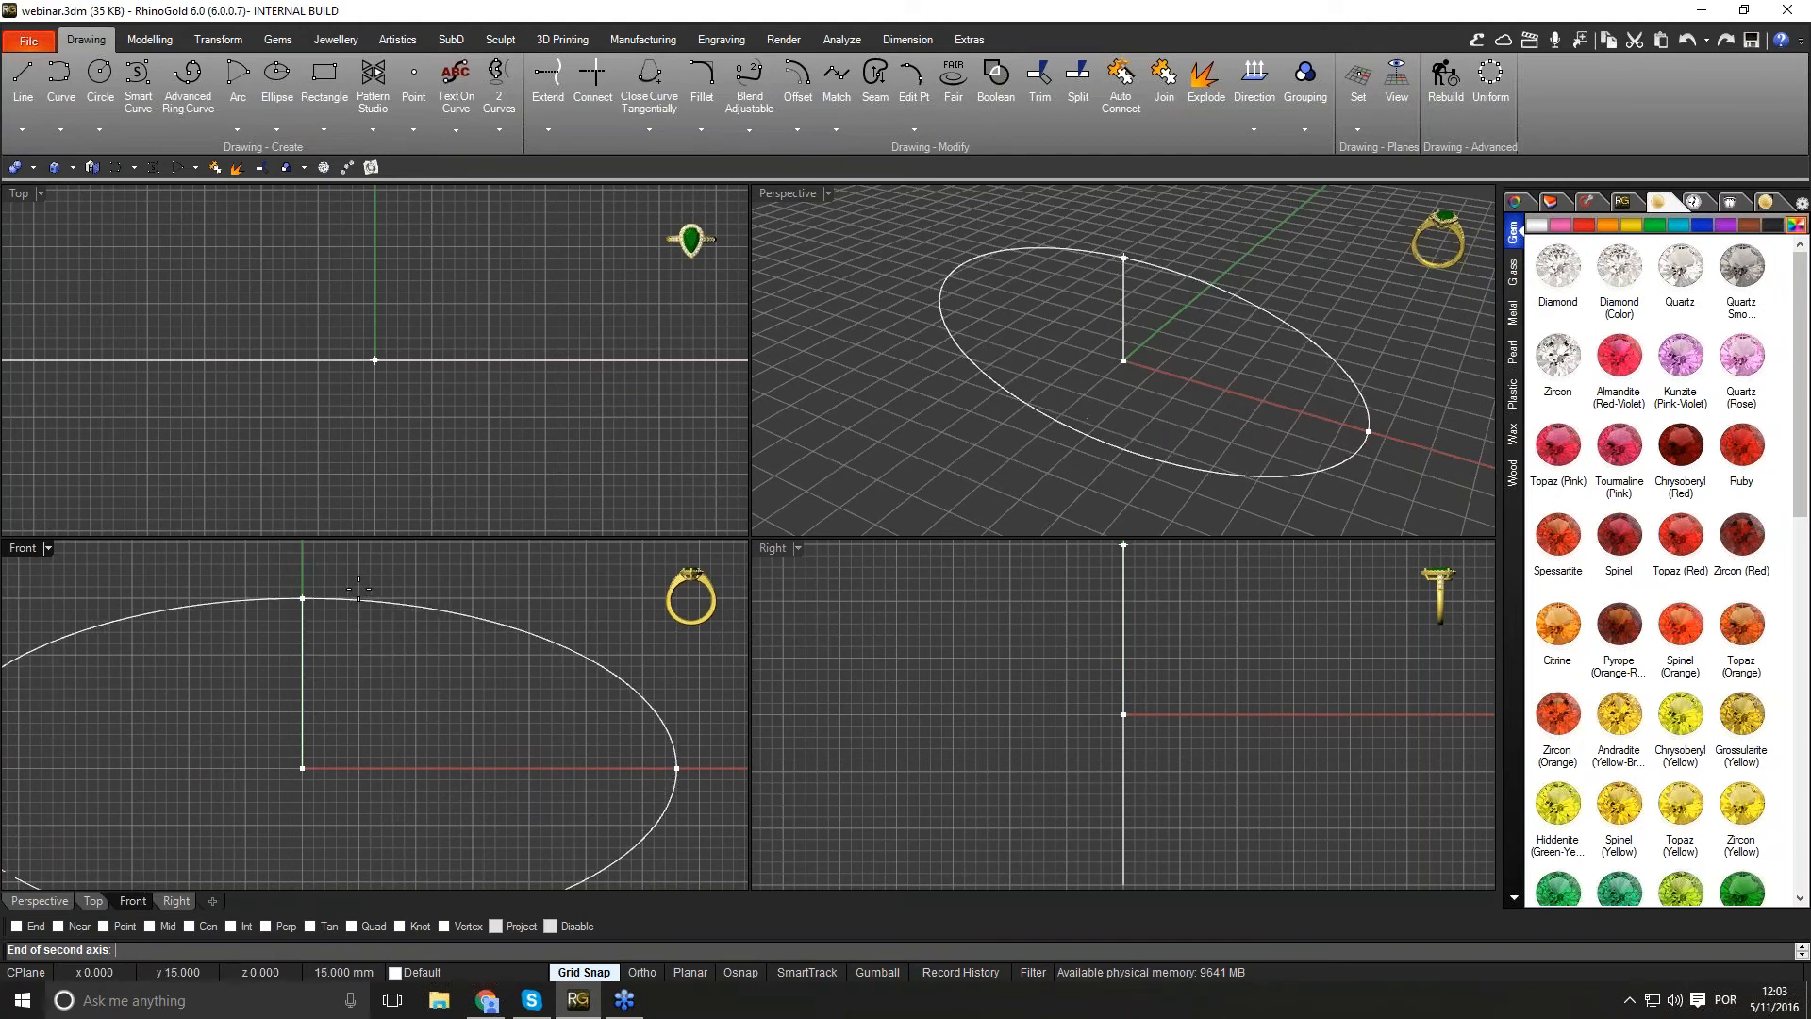
pyautogui.moveTo(359, 586); pyautogui.dragTo(368, 634, button='right')
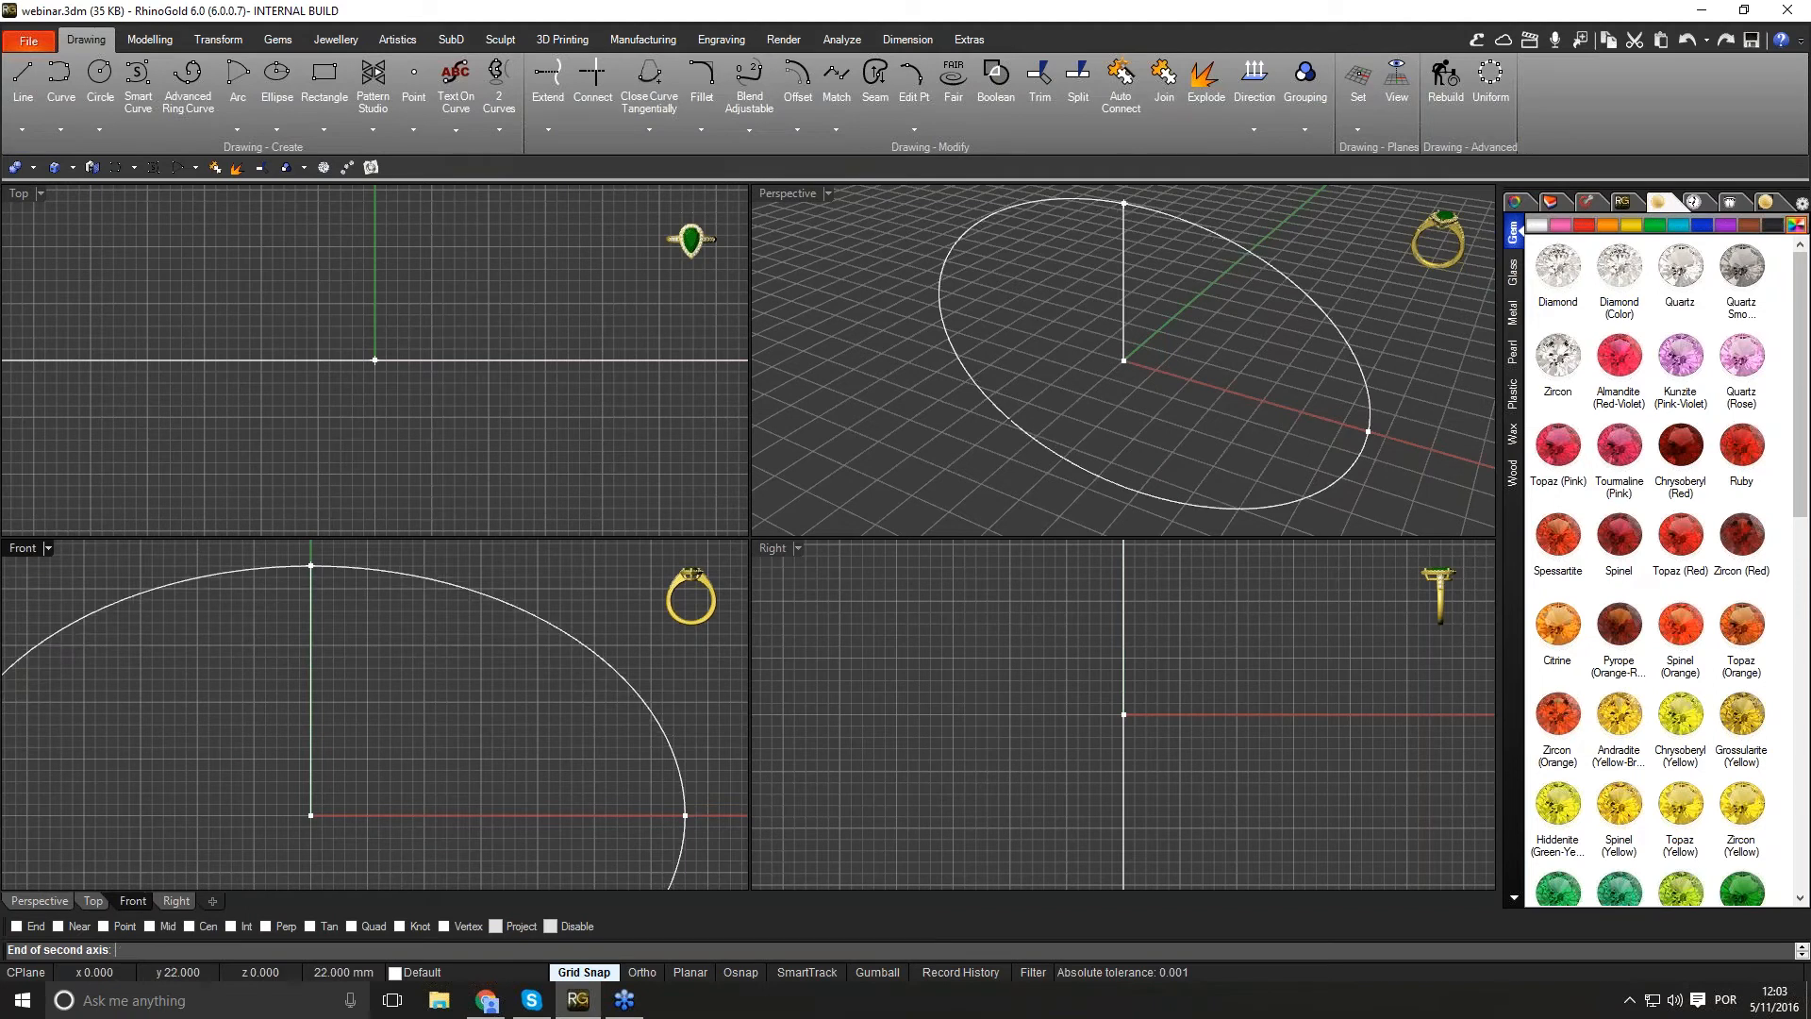
pyautogui.click(310, 565)
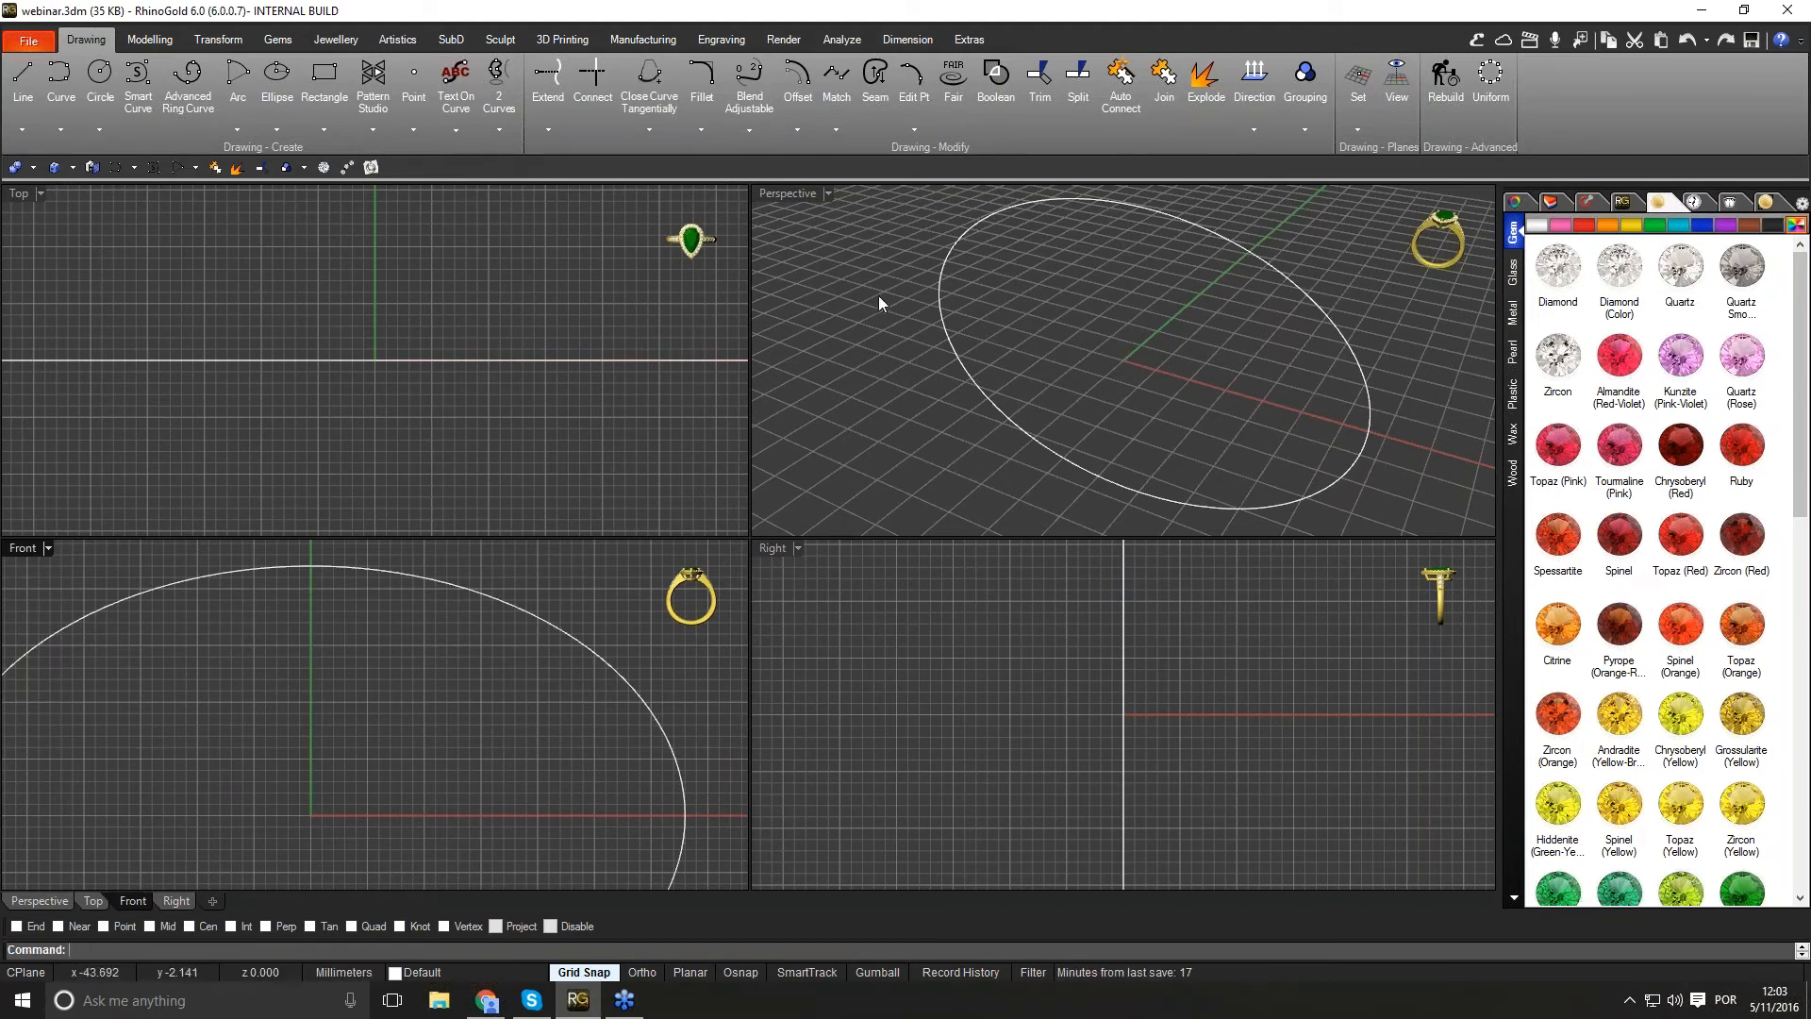
# Step: Maximize the Perspective view and create a Dynamic Profile sweep along the ellipse
pyautogui.doubleClick(800, 194)
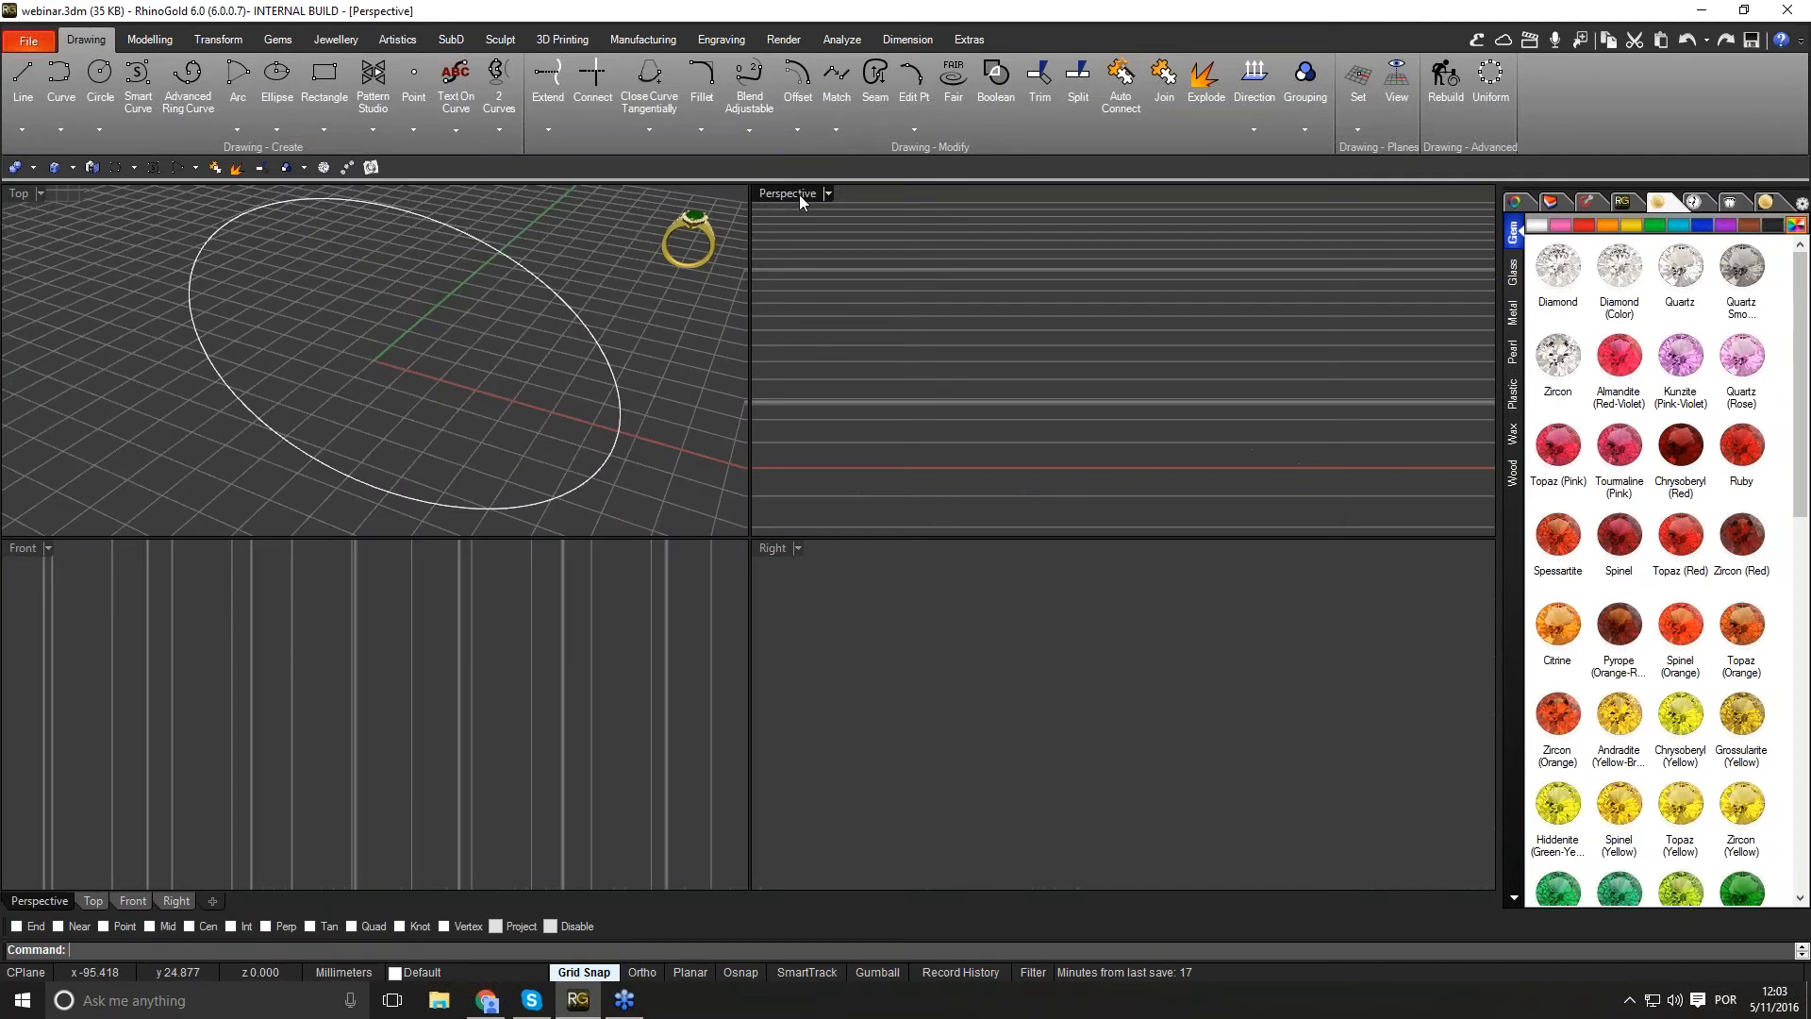
pyautogui.moveTo(726, 368); pyautogui.dragTo(835, 610, button='right')
pyautogui.scroll(2, 383, 471)
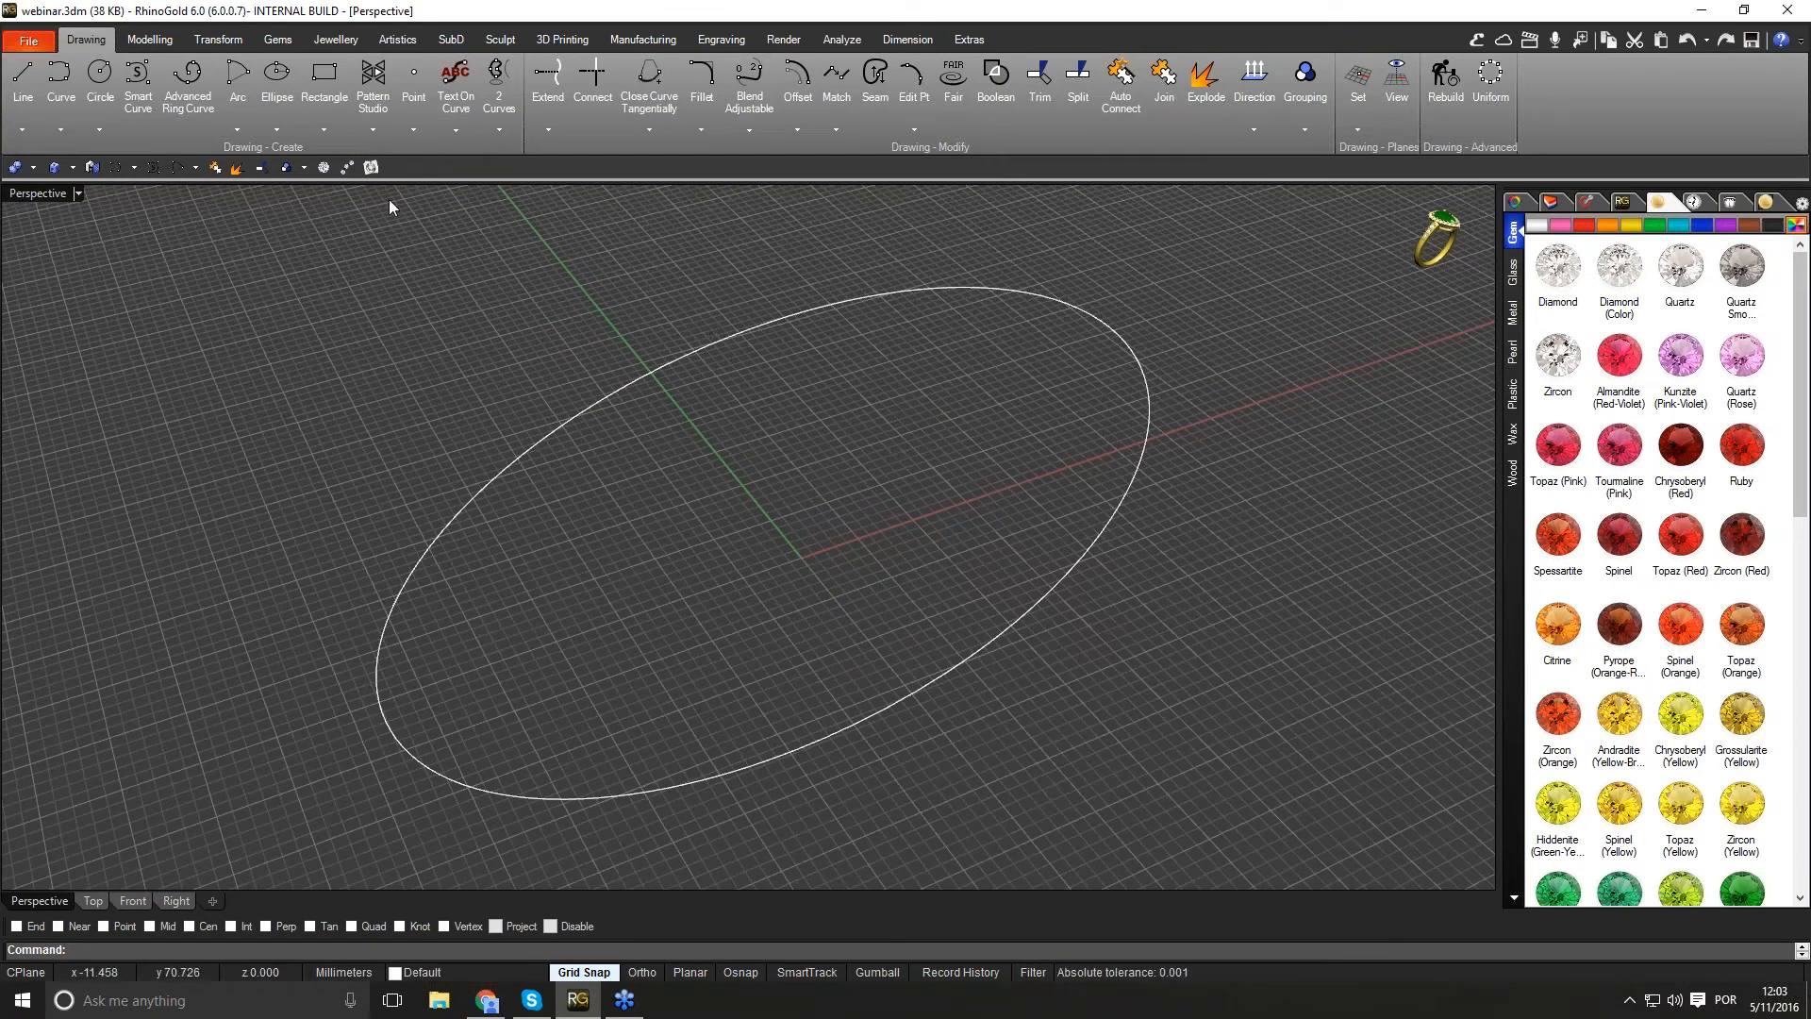
pyautogui.click(332, 42)
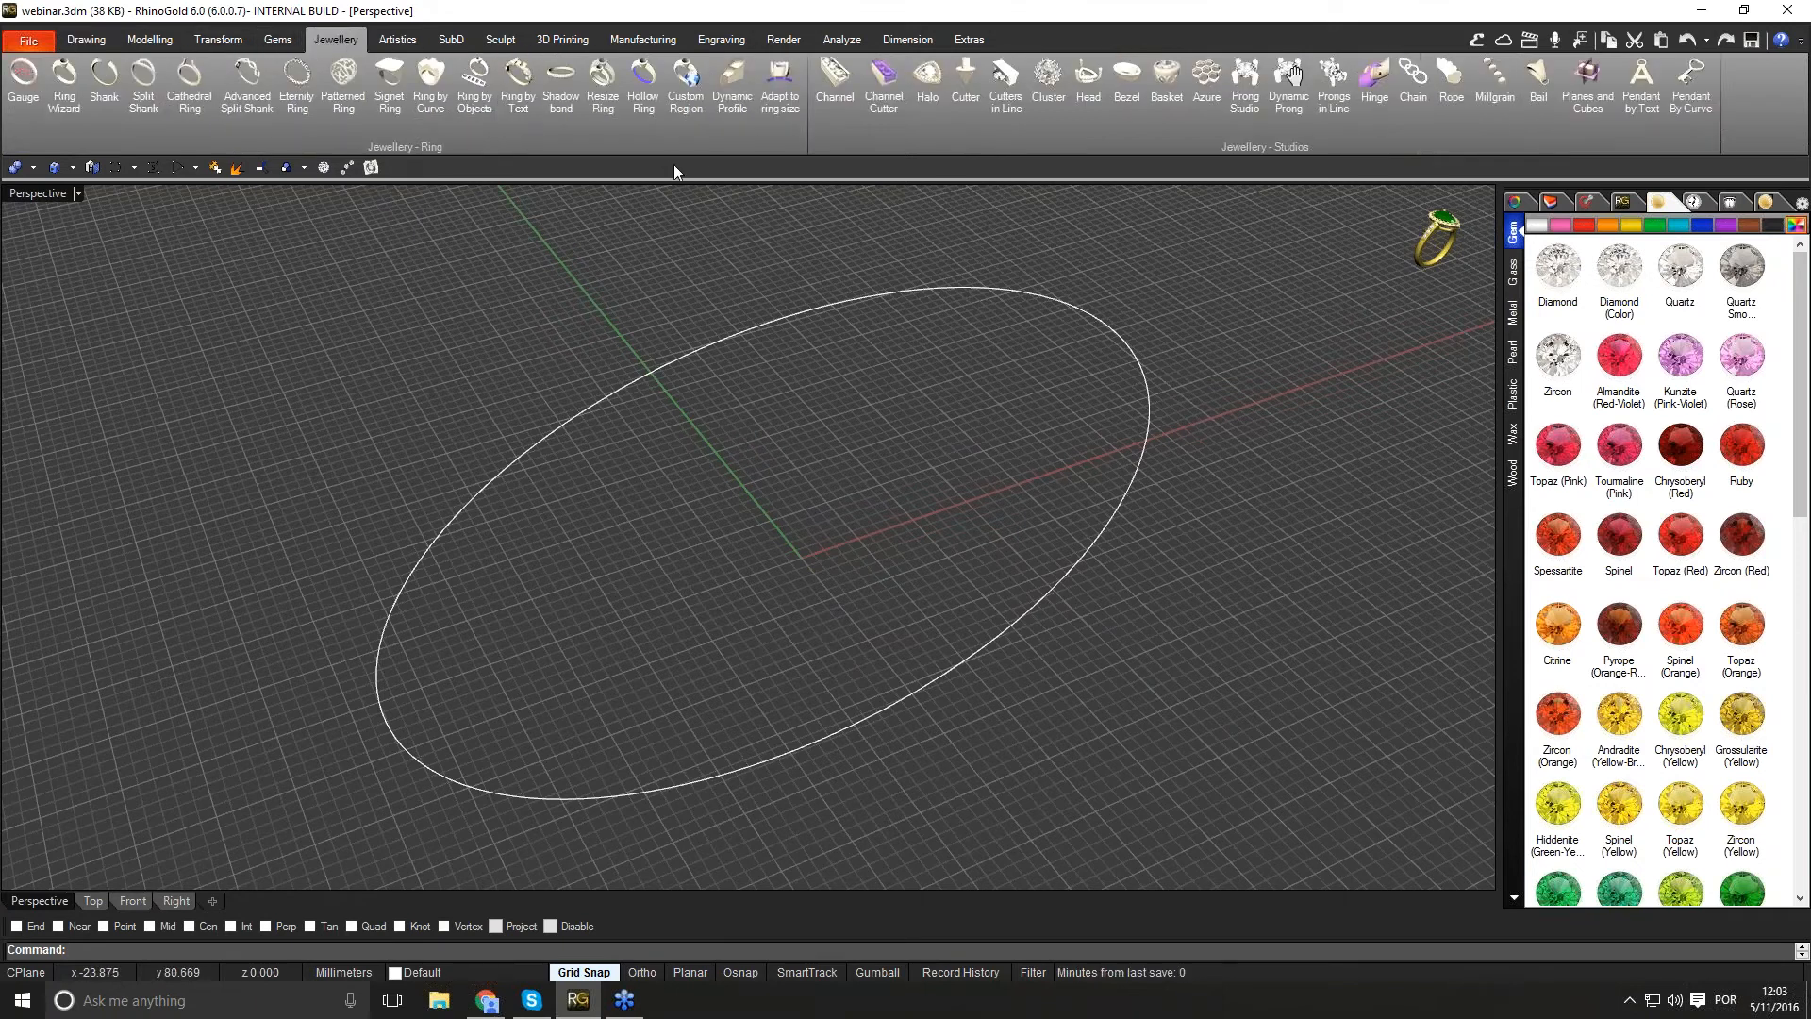
pyautogui.click(734, 127)
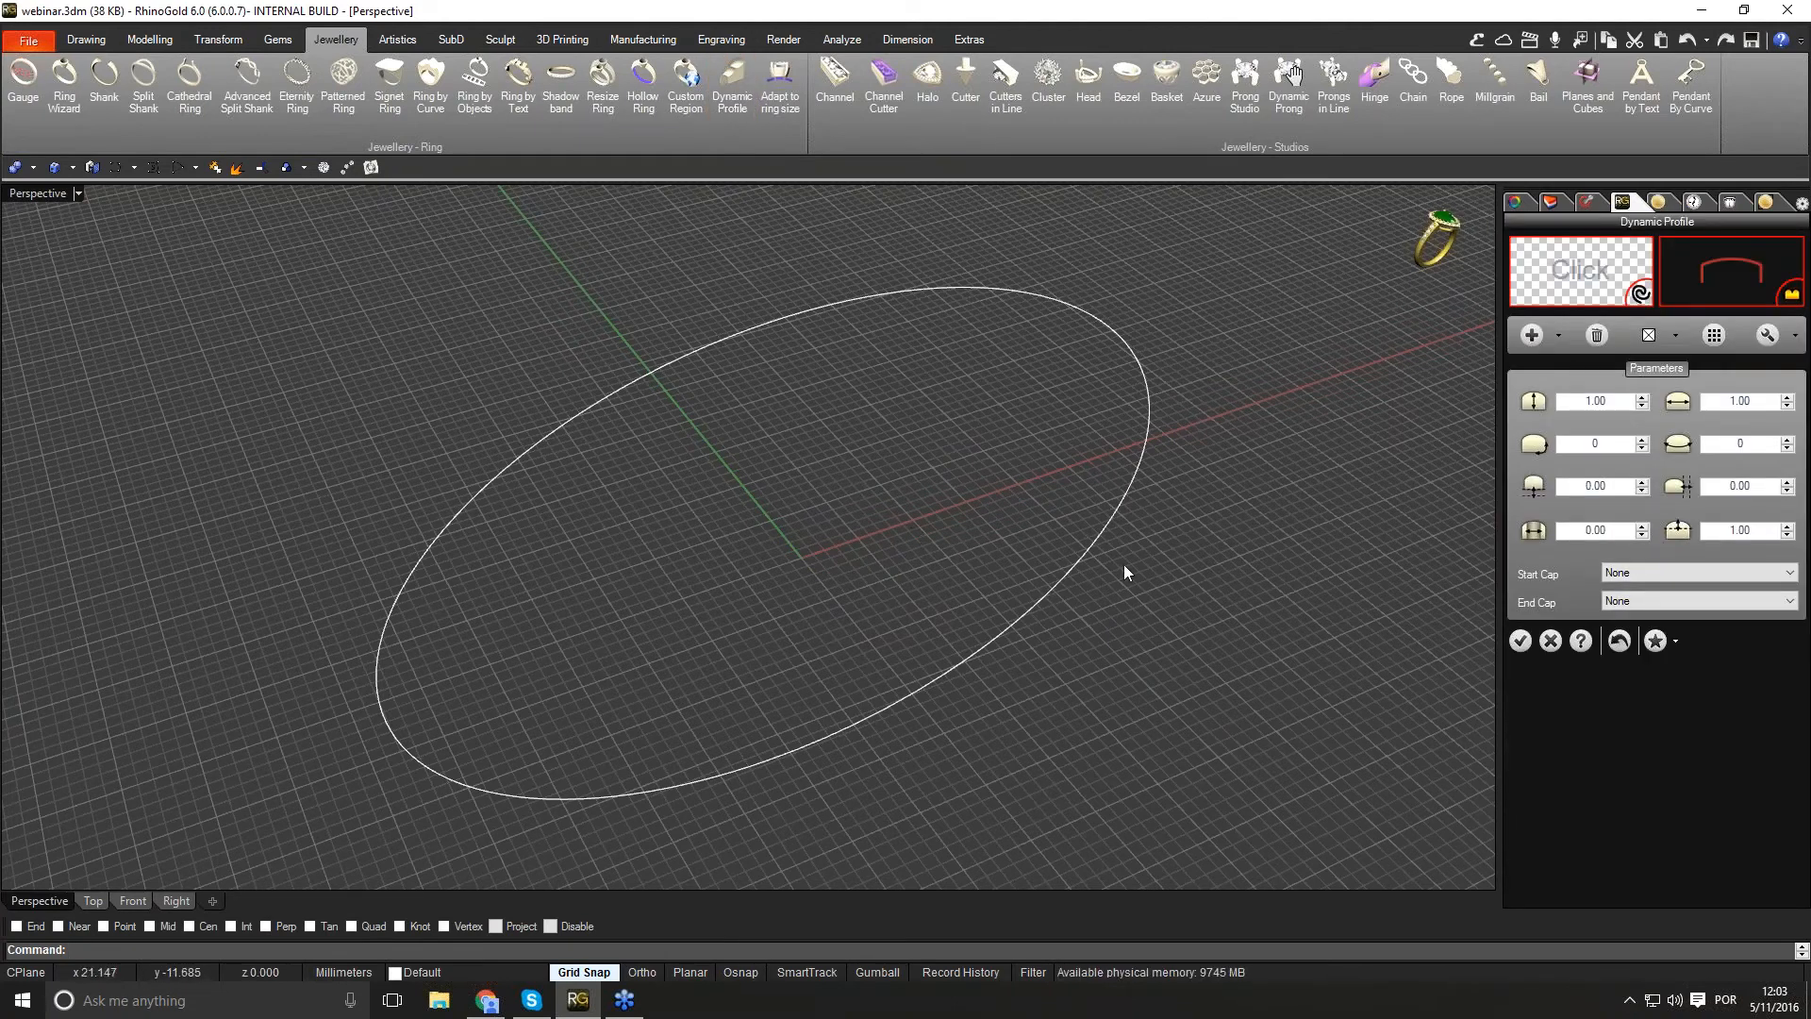
pyautogui.click(1592, 281)
pyautogui.click(768, 325)
pyautogui.press('Return')
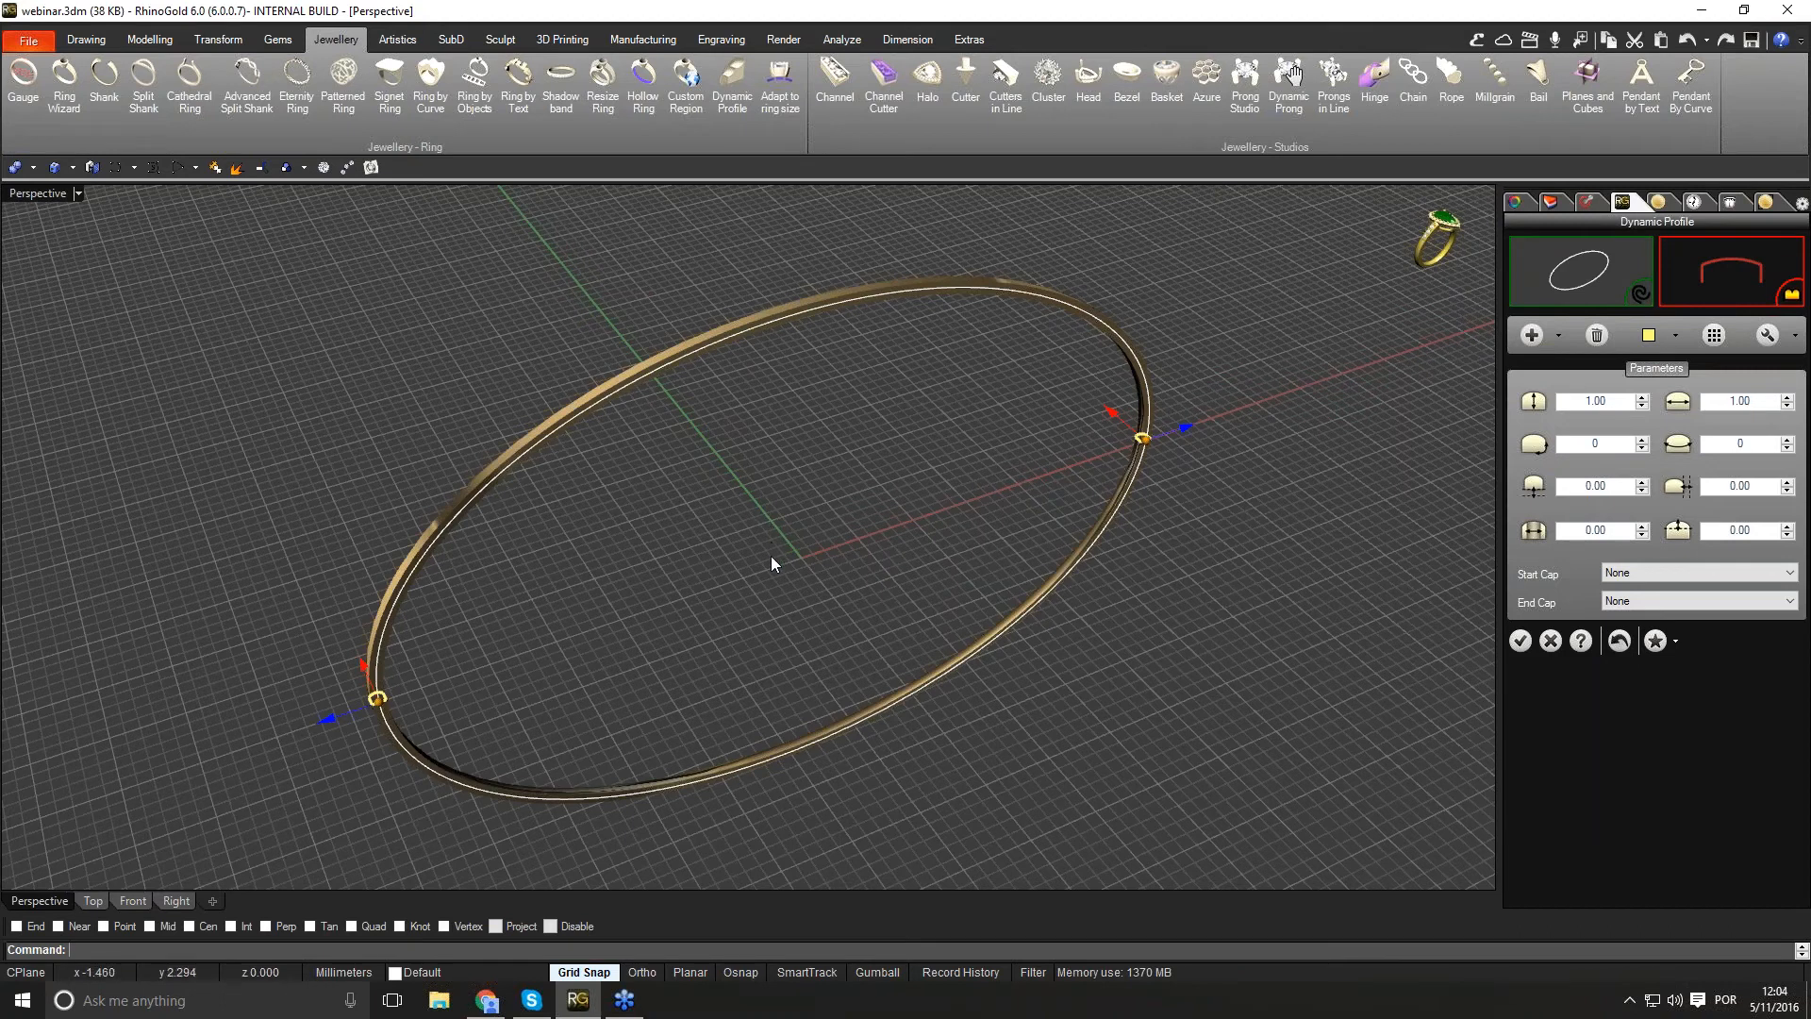
# Step: Set the swept profile's height to 2 mm and its width to 12 mm
pyautogui.moveTo(772, 564); pyautogui.dragTo(1139, 750, button='right')
pyautogui.scroll(6, 1240, 574)
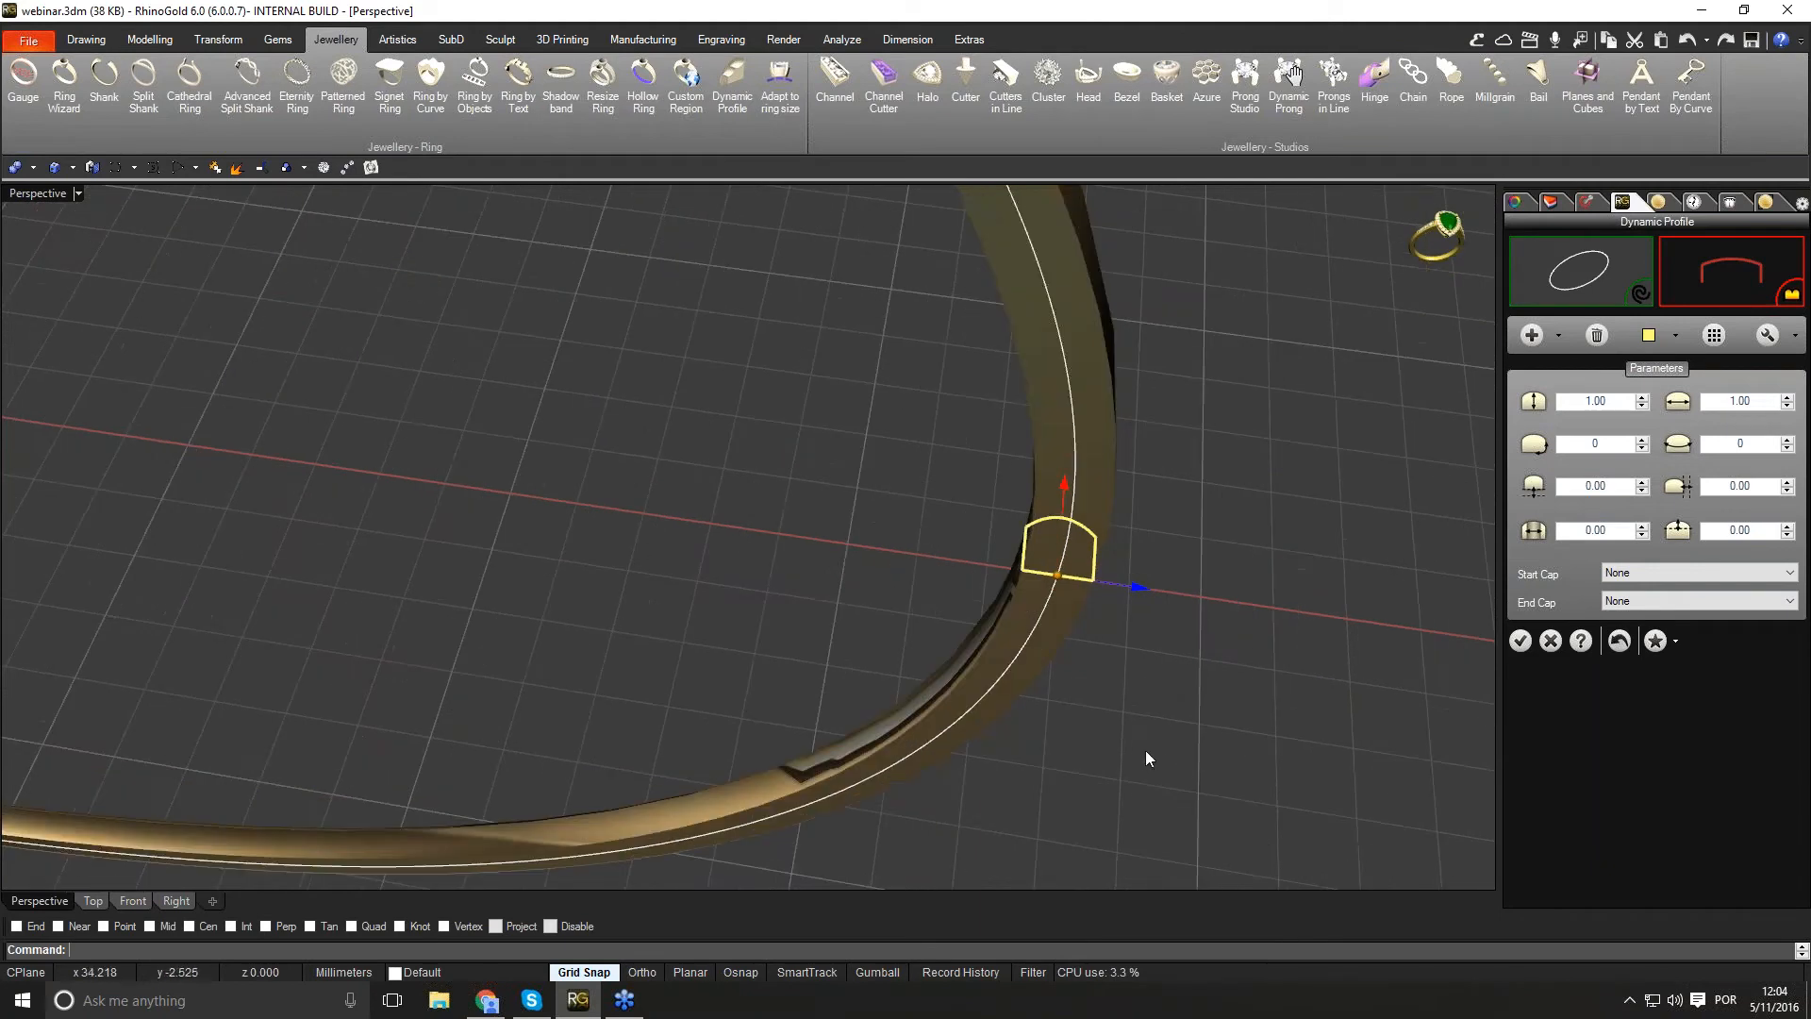
pyautogui.moveTo(1612, 401); pyautogui.dragTo(1584, 401)
pyautogui.write('2')
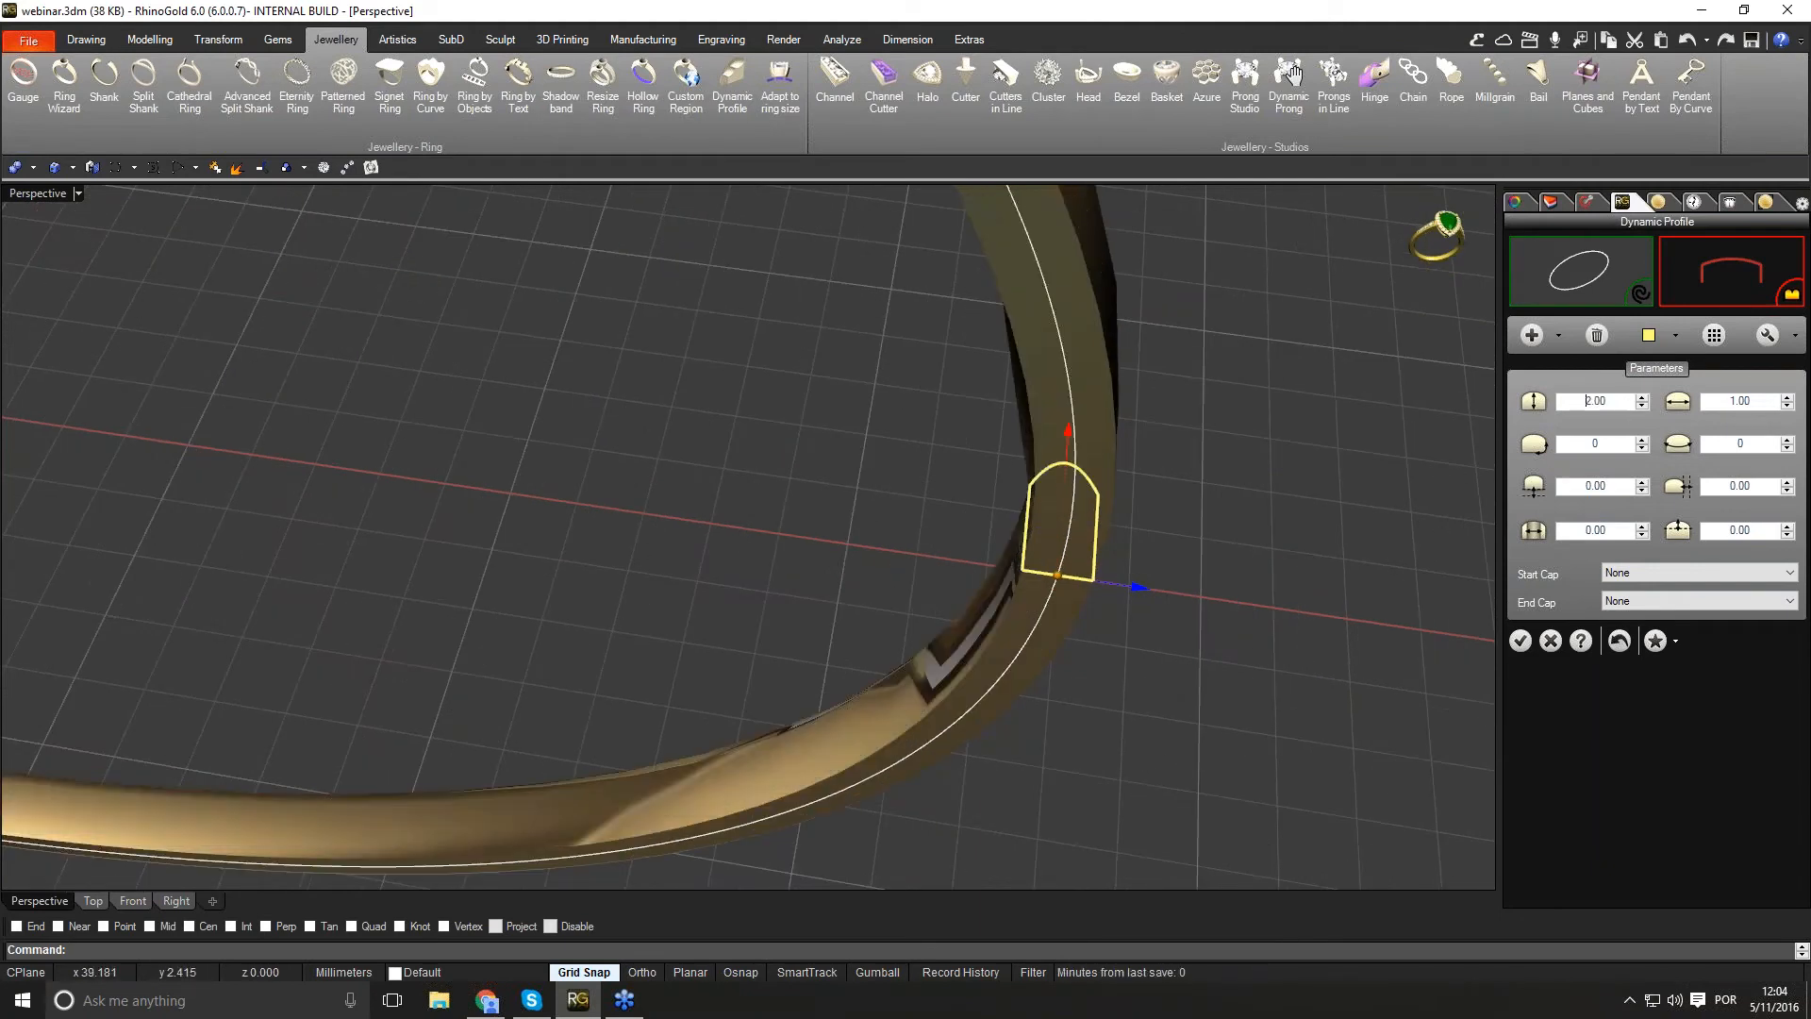
pyautogui.moveTo(1180, 590); pyautogui.dragTo(1347, 587, button='right')
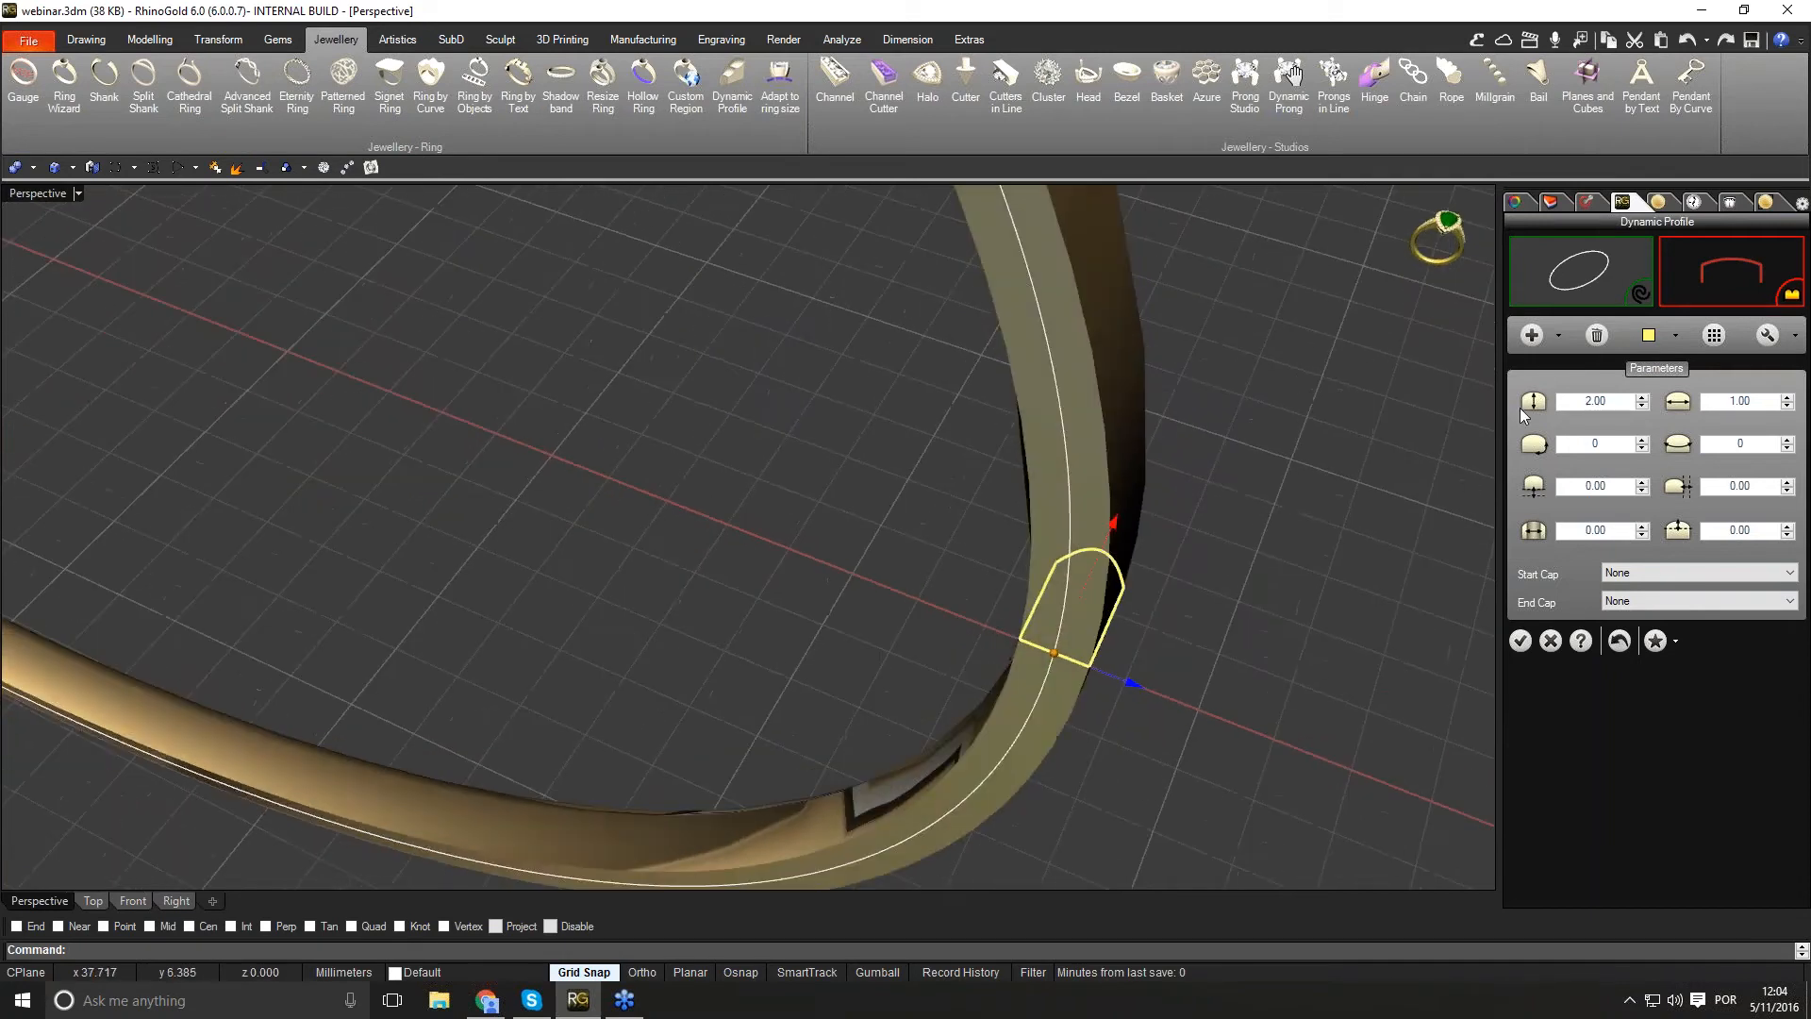
pyautogui.doubleClick(1721, 400)
pyautogui.write('12')
pyautogui.press('Return')
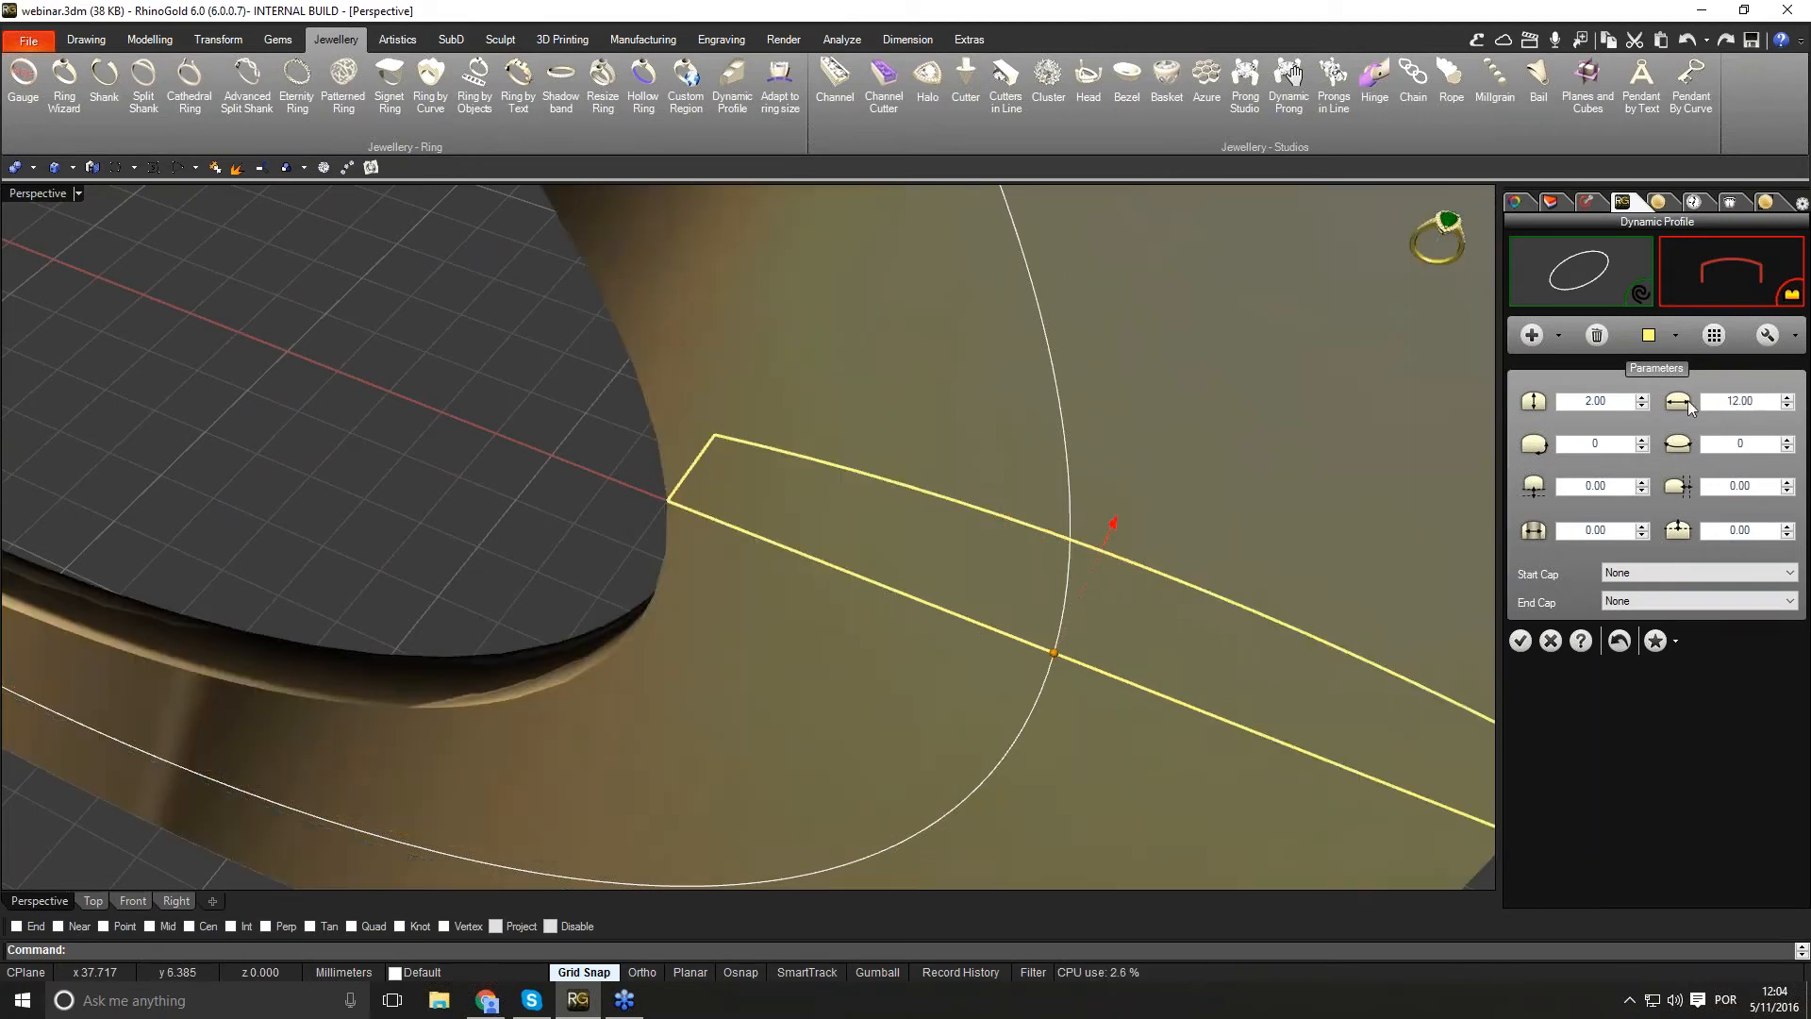
# Step: Try rotating the profile sections around the ellipse in small increments
pyautogui.scroll(-3, 1117, 562)
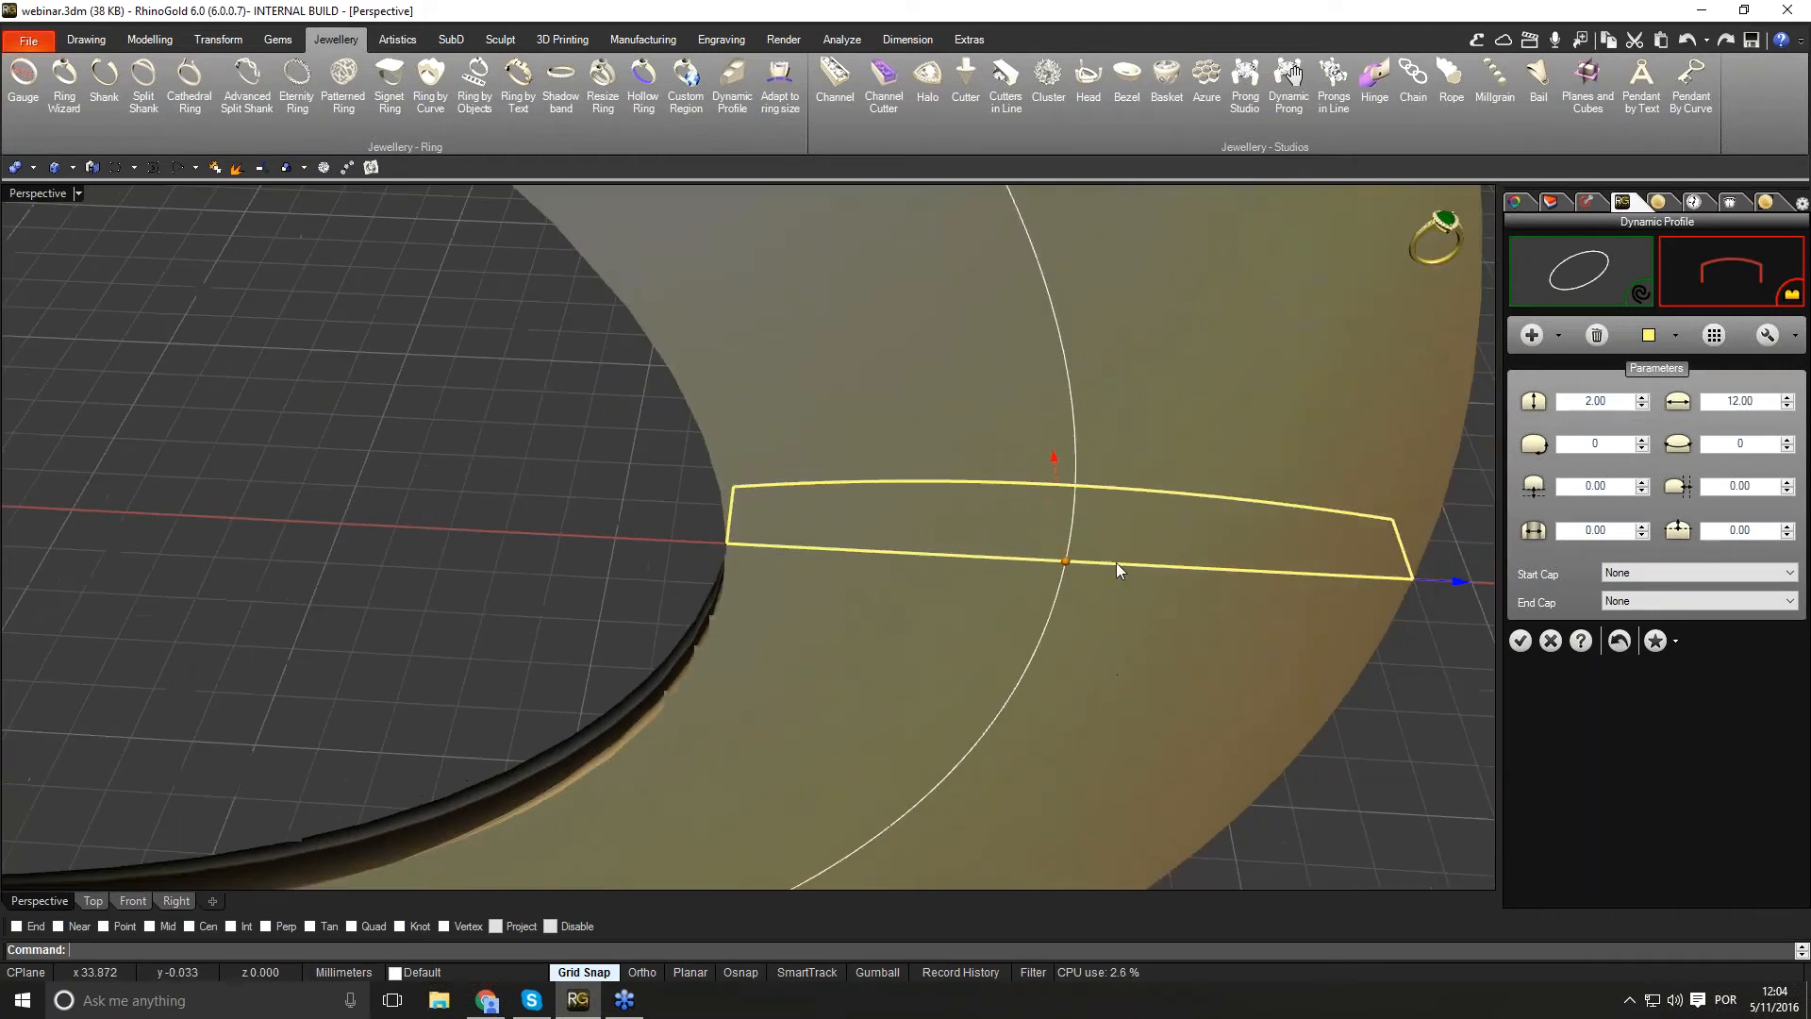
pyautogui.scroll(-5, 1065, 642)
pyautogui.moveTo(1065, 642); pyautogui.dragTo(809, 635, button='right')
pyautogui.scroll(4, 990, 690)
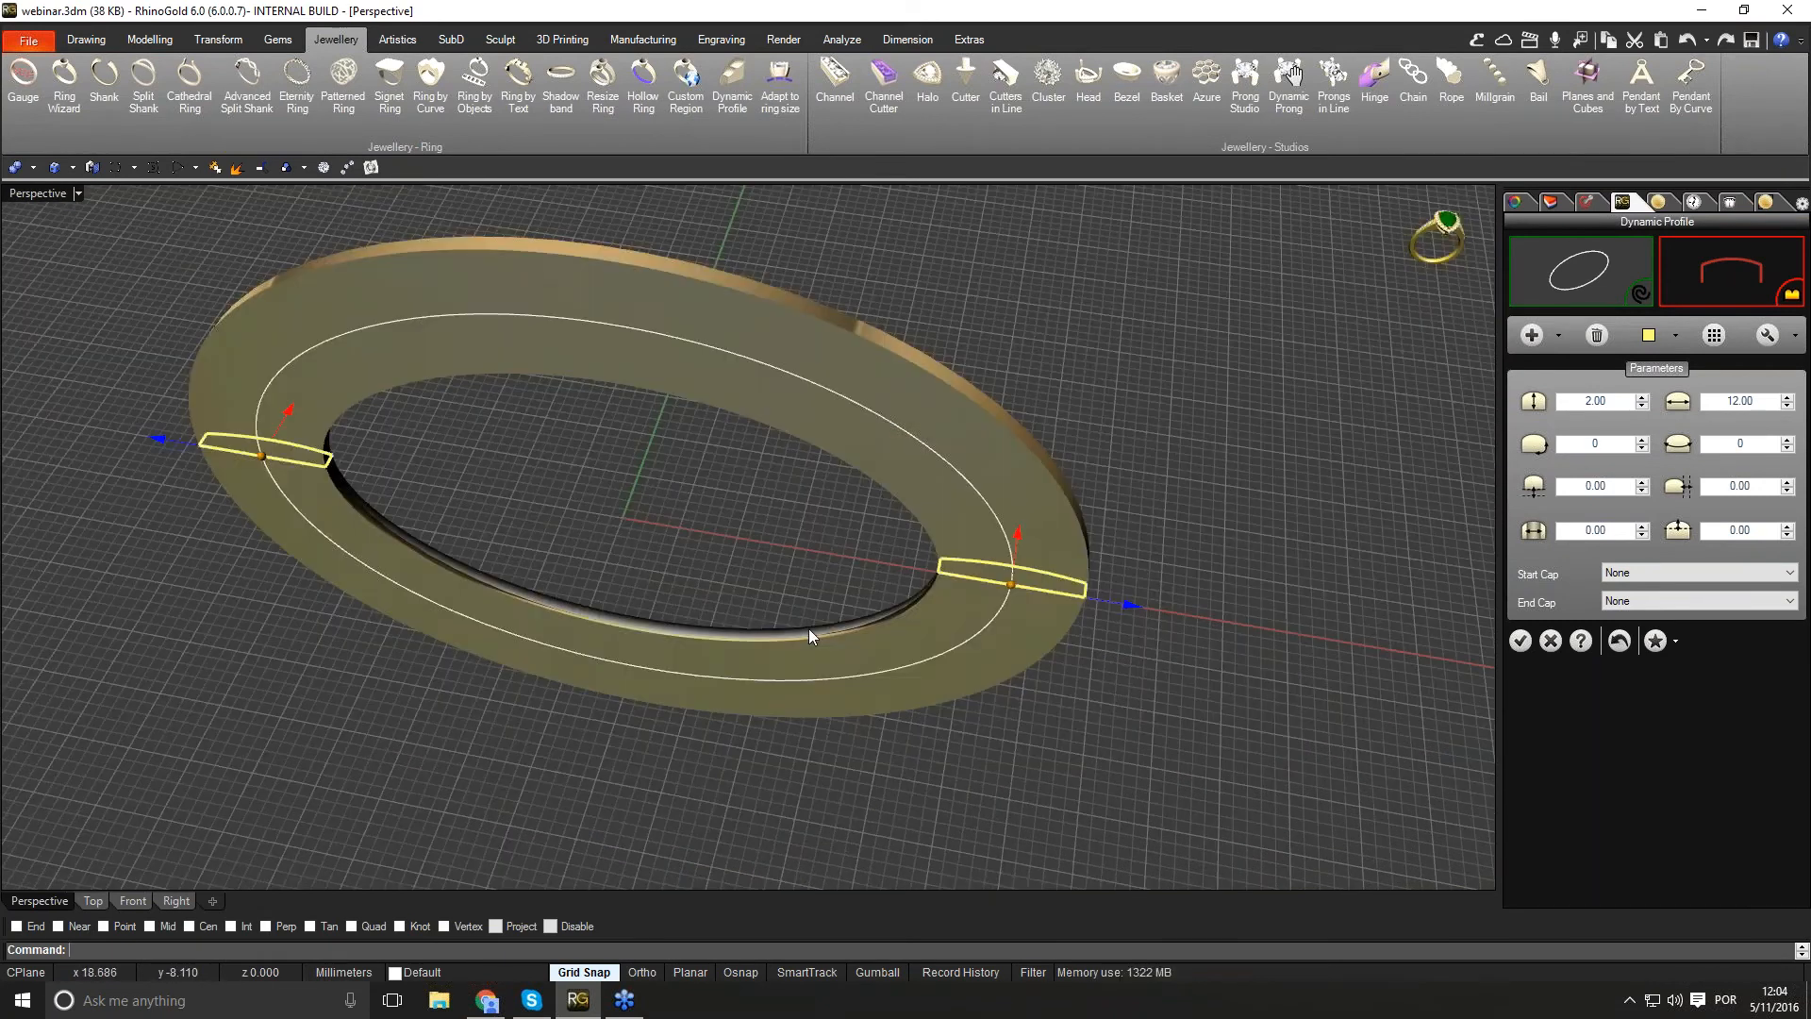
pyautogui.scroll(2, 809, 634)
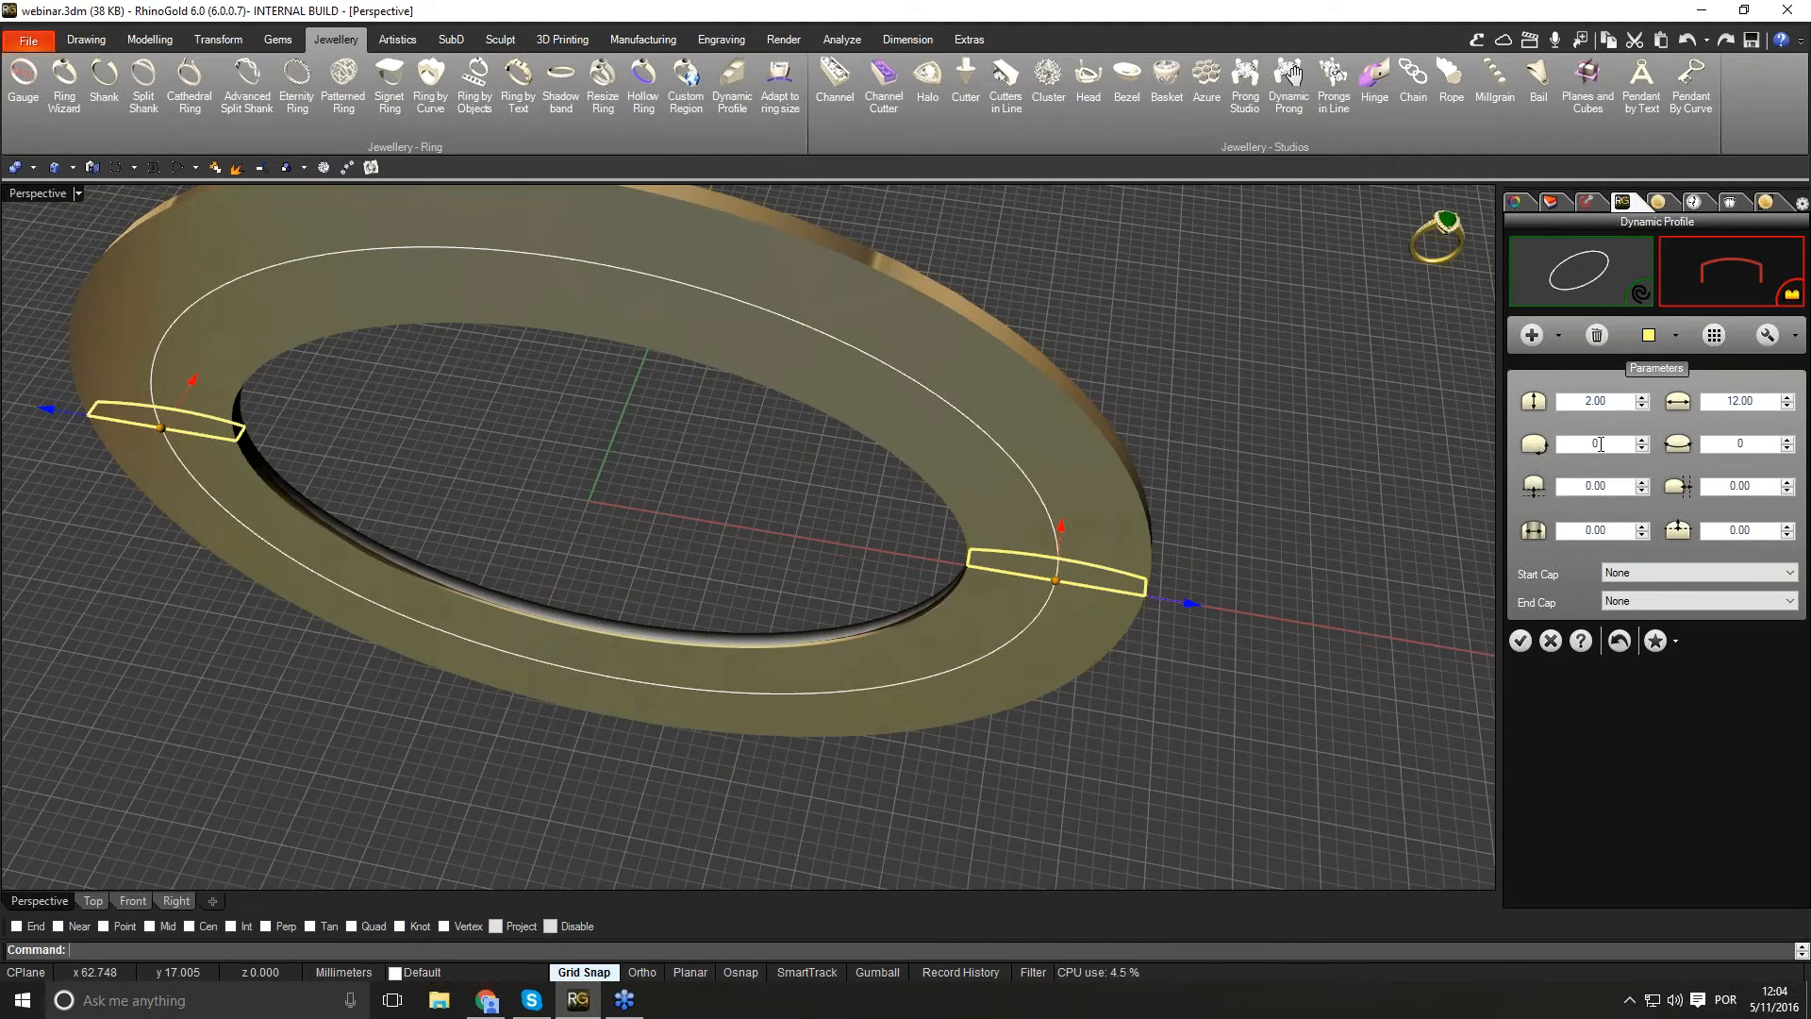
pyautogui.click(1642, 440)
pyautogui.click(1642, 441)
pyautogui.click(1642, 440)
pyautogui.click(1642, 440)
pyautogui.click(1642, 440)
pyautogui.click(1642, 440)
pyautogui.click(1642, 440)
pyautogui.click(1642, 440)
pyautogui.click(1642, 440)
pyautogui.click(1642, 441)
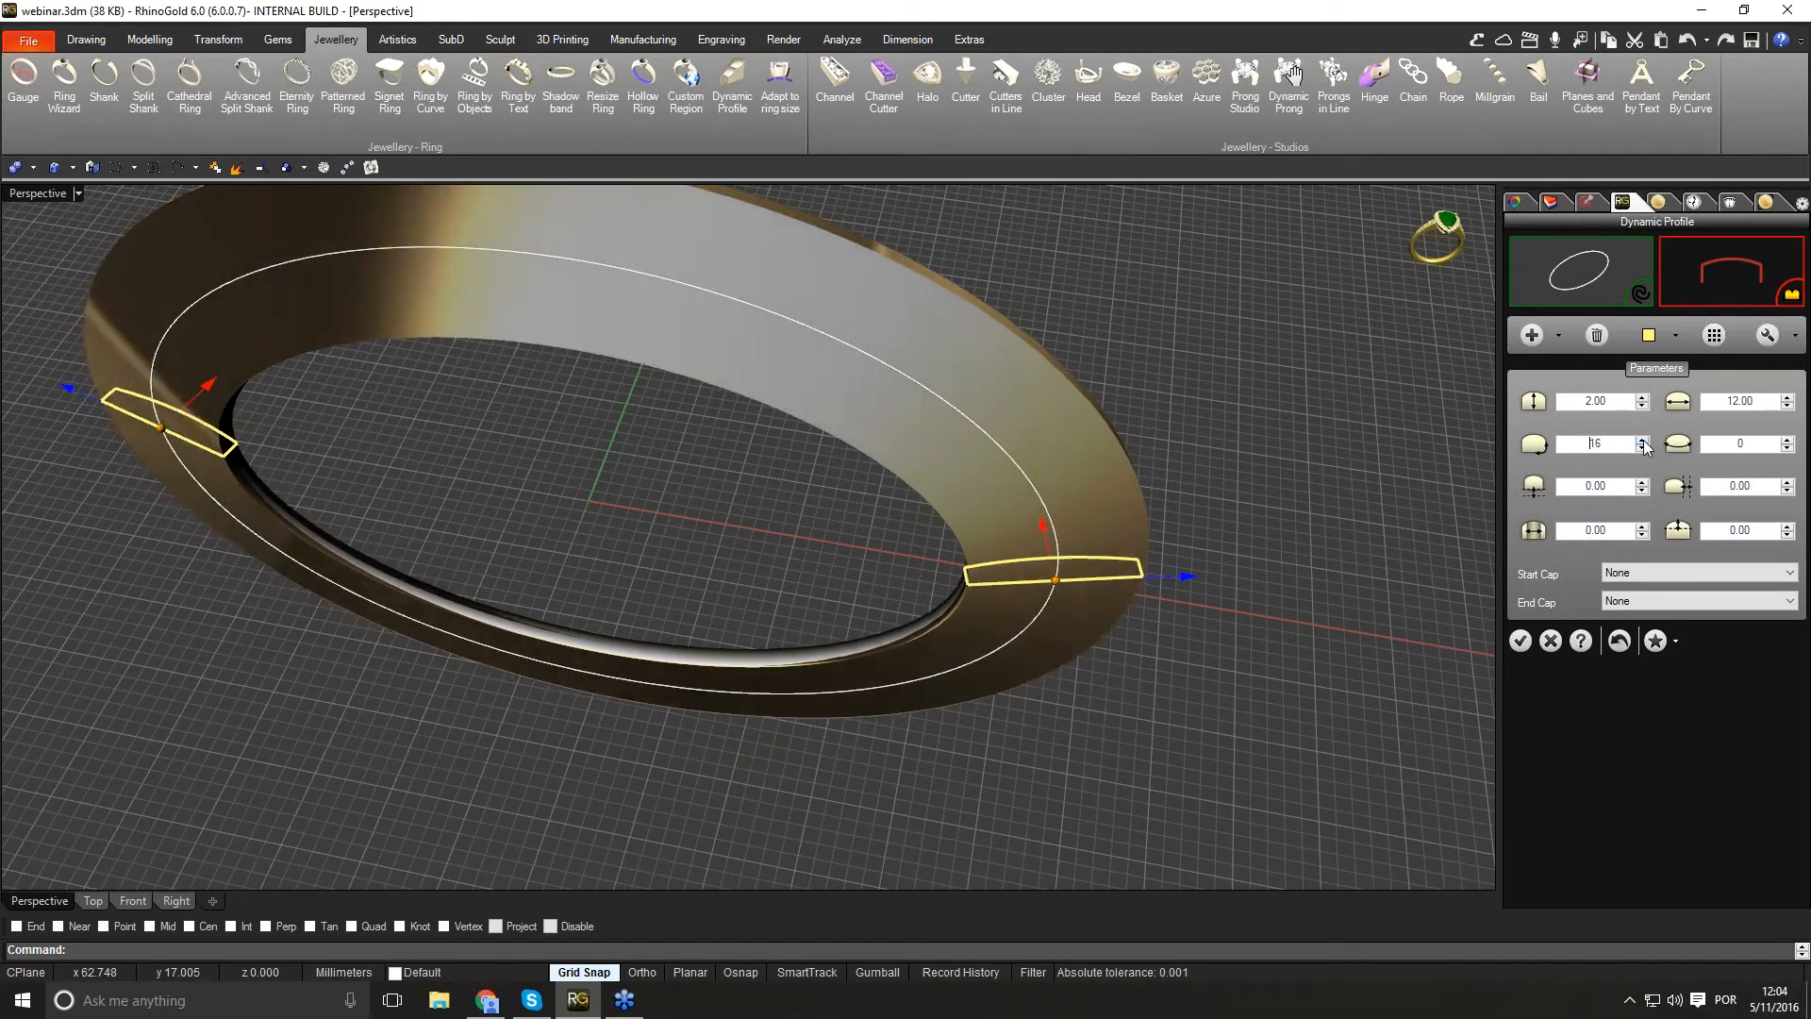
# Step: Set the profile's rotation to -90 degrees so the band stands upright around the ellipse
pyautogui.moveTo(1613, 447); pyautogui.dragTo(1569, 446)
pyautogui.write('-90')
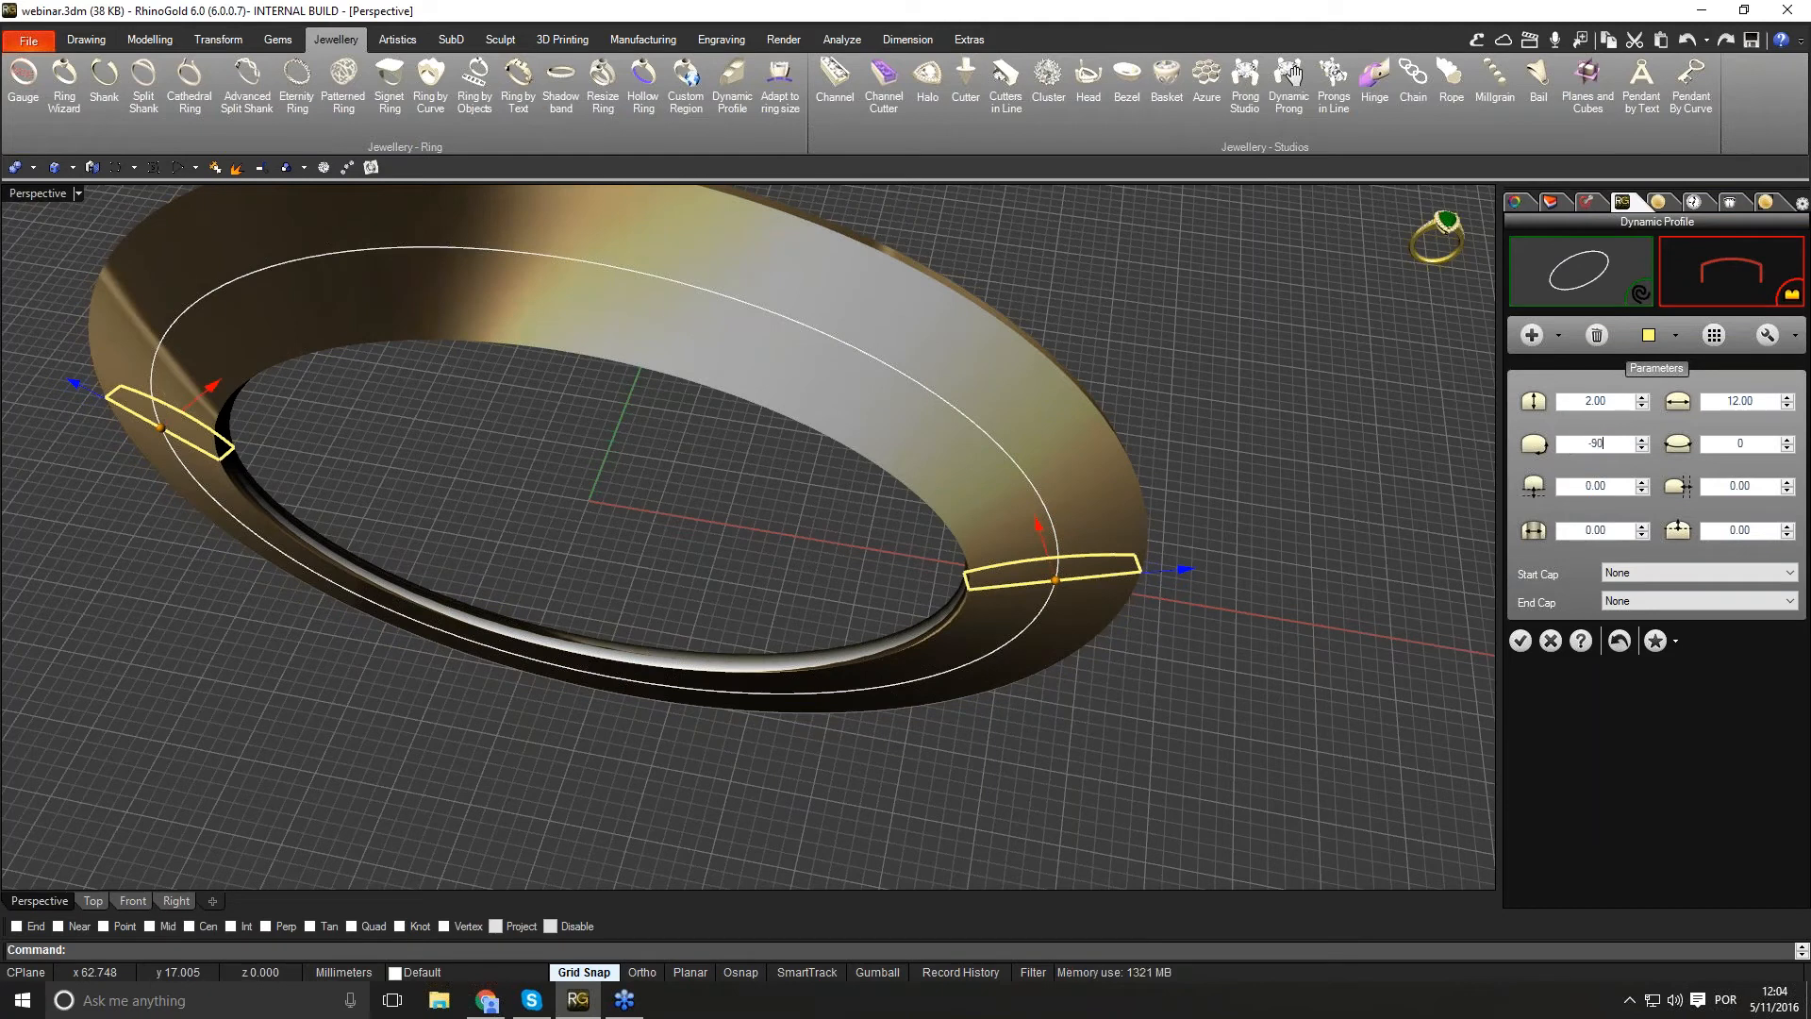
pyautogui.press('Return')
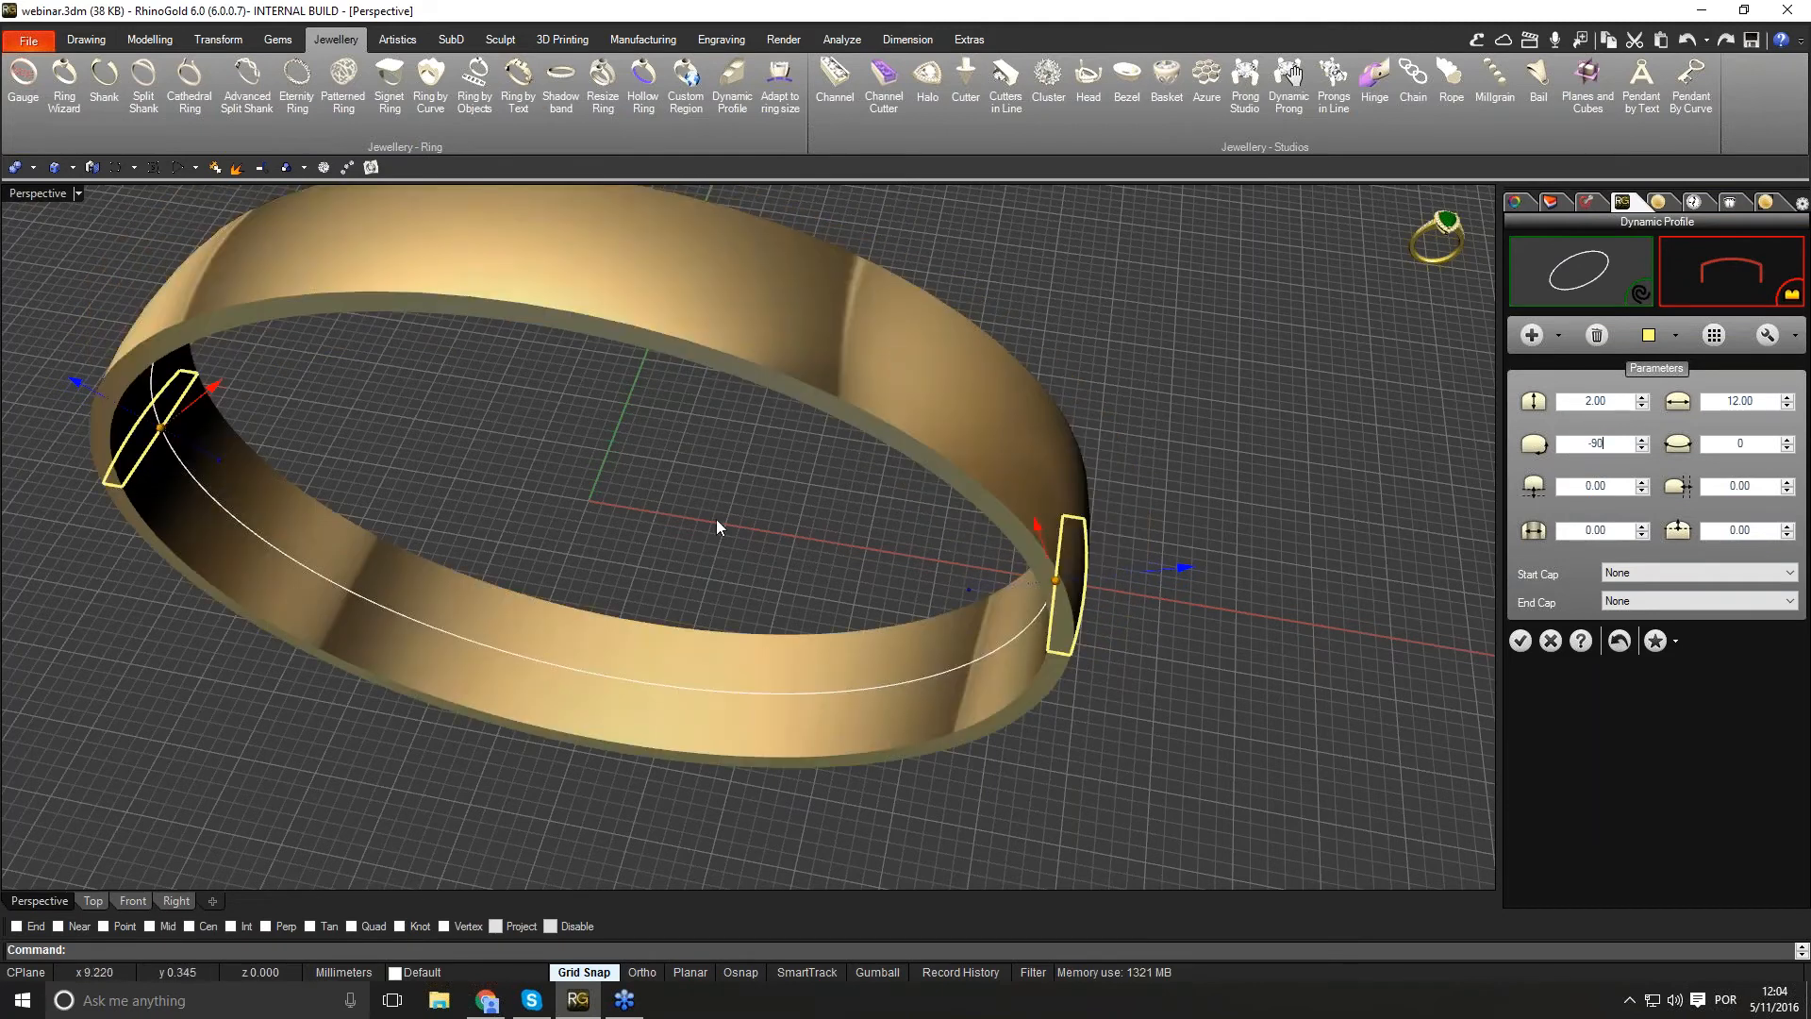
# Step: Change the band's cross-section to the rounded profile 004 and accept the Dynamic Profile
pyautogui.scroll(-2, 716, 521)
pyautogui.moveTo(717, 521); pyautogui.dragTo(970, 483, button='right')
pyautogui.scroll(-3, 712, 774)
pyautogui.moveTo(712, 773); pyautogui.dragTo(751, 546, button='right')
pyautogui.scroll(2, 700, 657)
pyautogui.scroll(2, 750, 546)
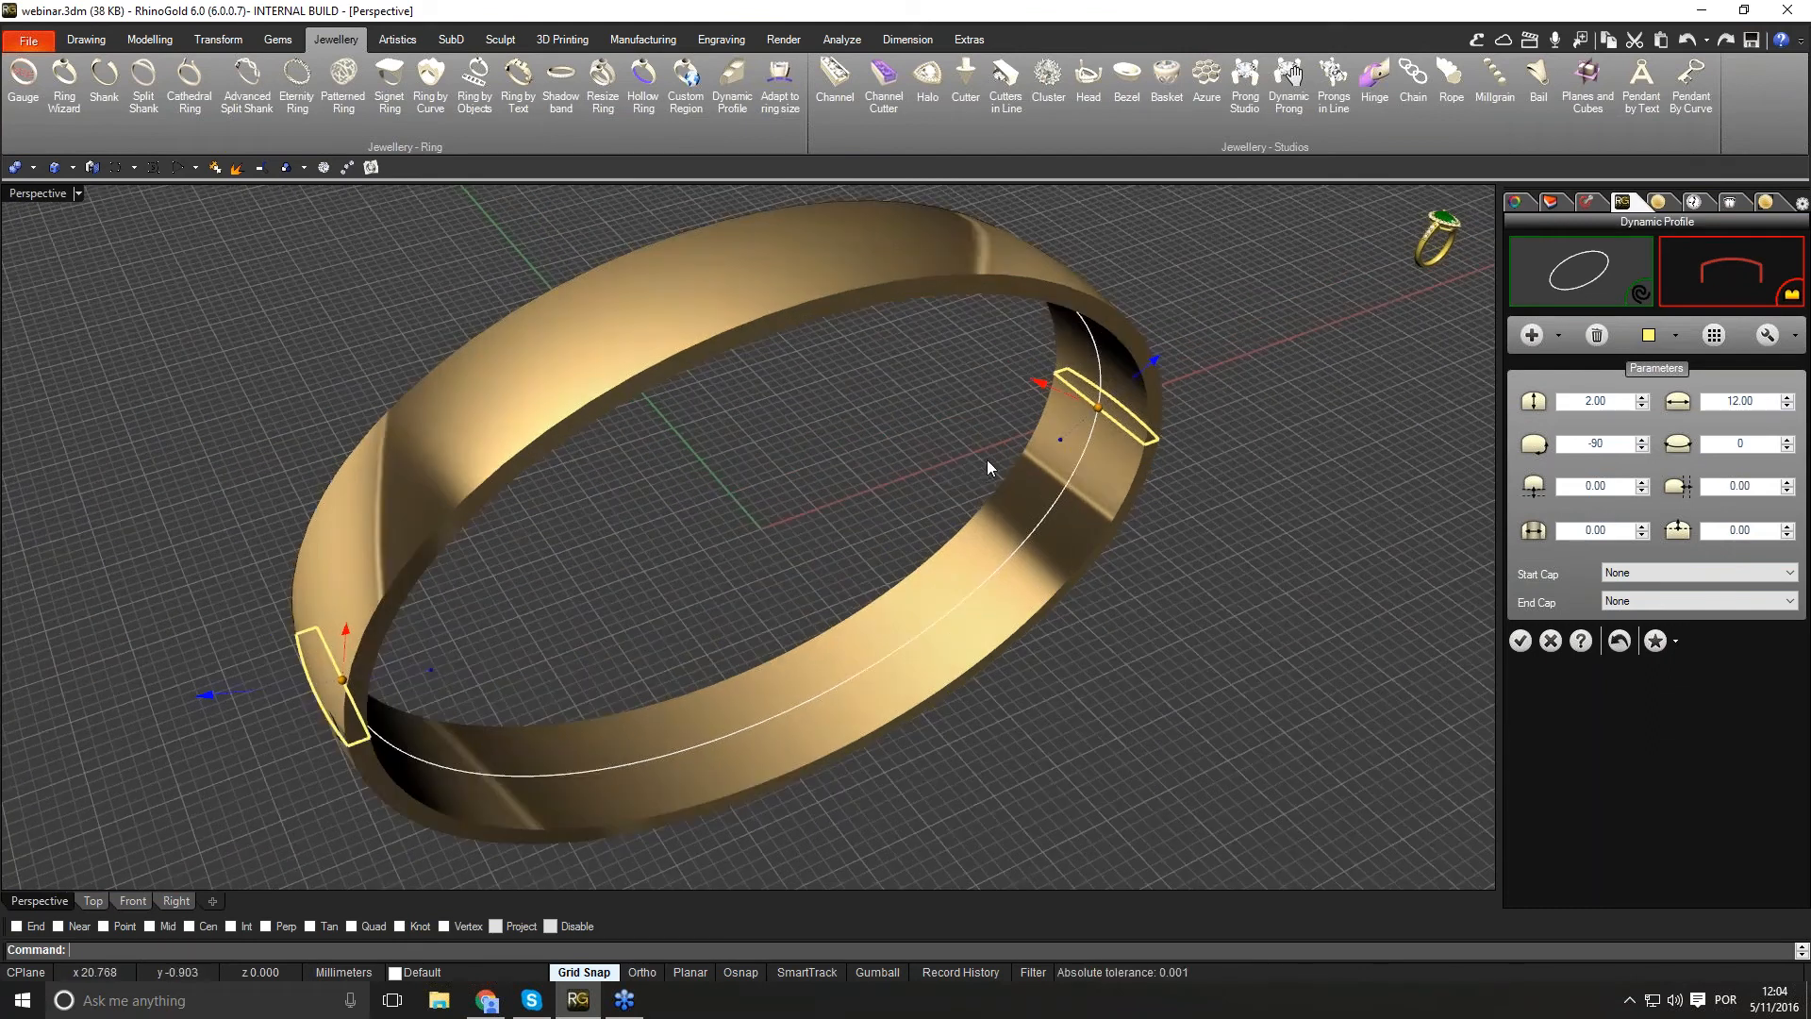
pyautogui.click(1722, 279)
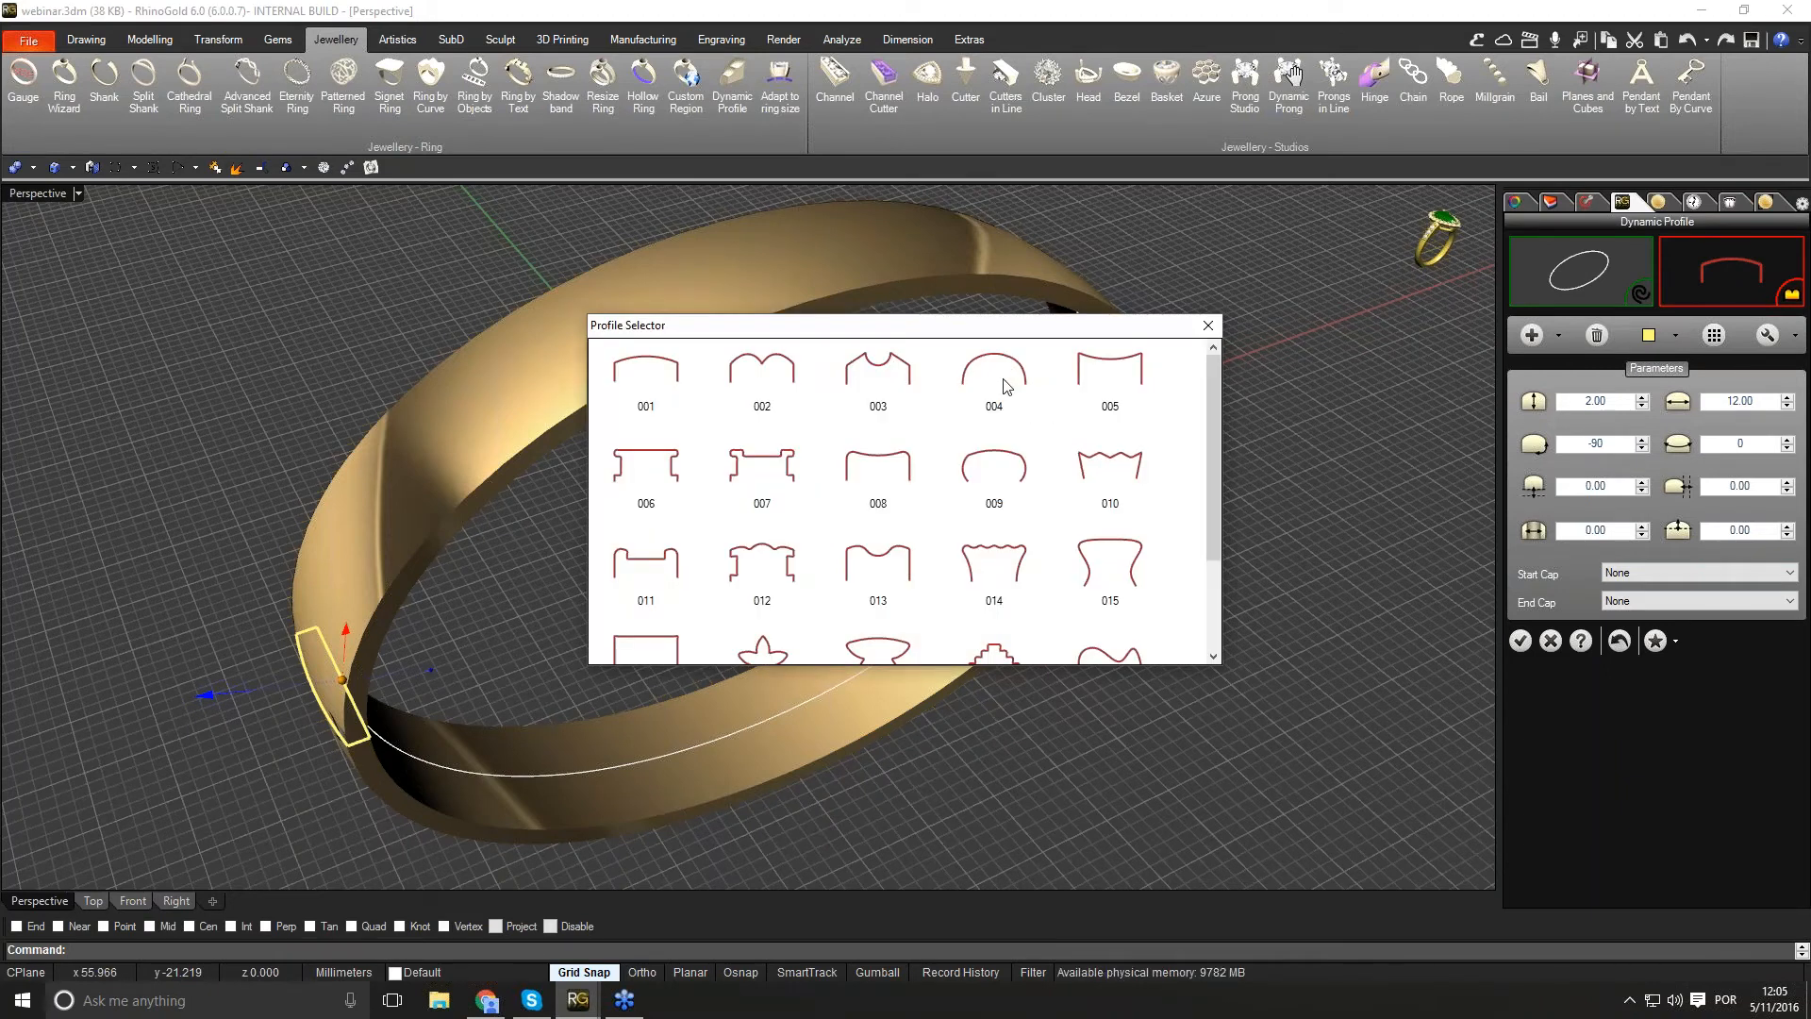
pyautogui.click(1003, 379)
pyautogui.moveTo(1003, 378); pyautogui.dragTo(794, 630, button='right')
pyautogui.scroll(-3, 790, 630)
pyautogui.click(1523, 649)
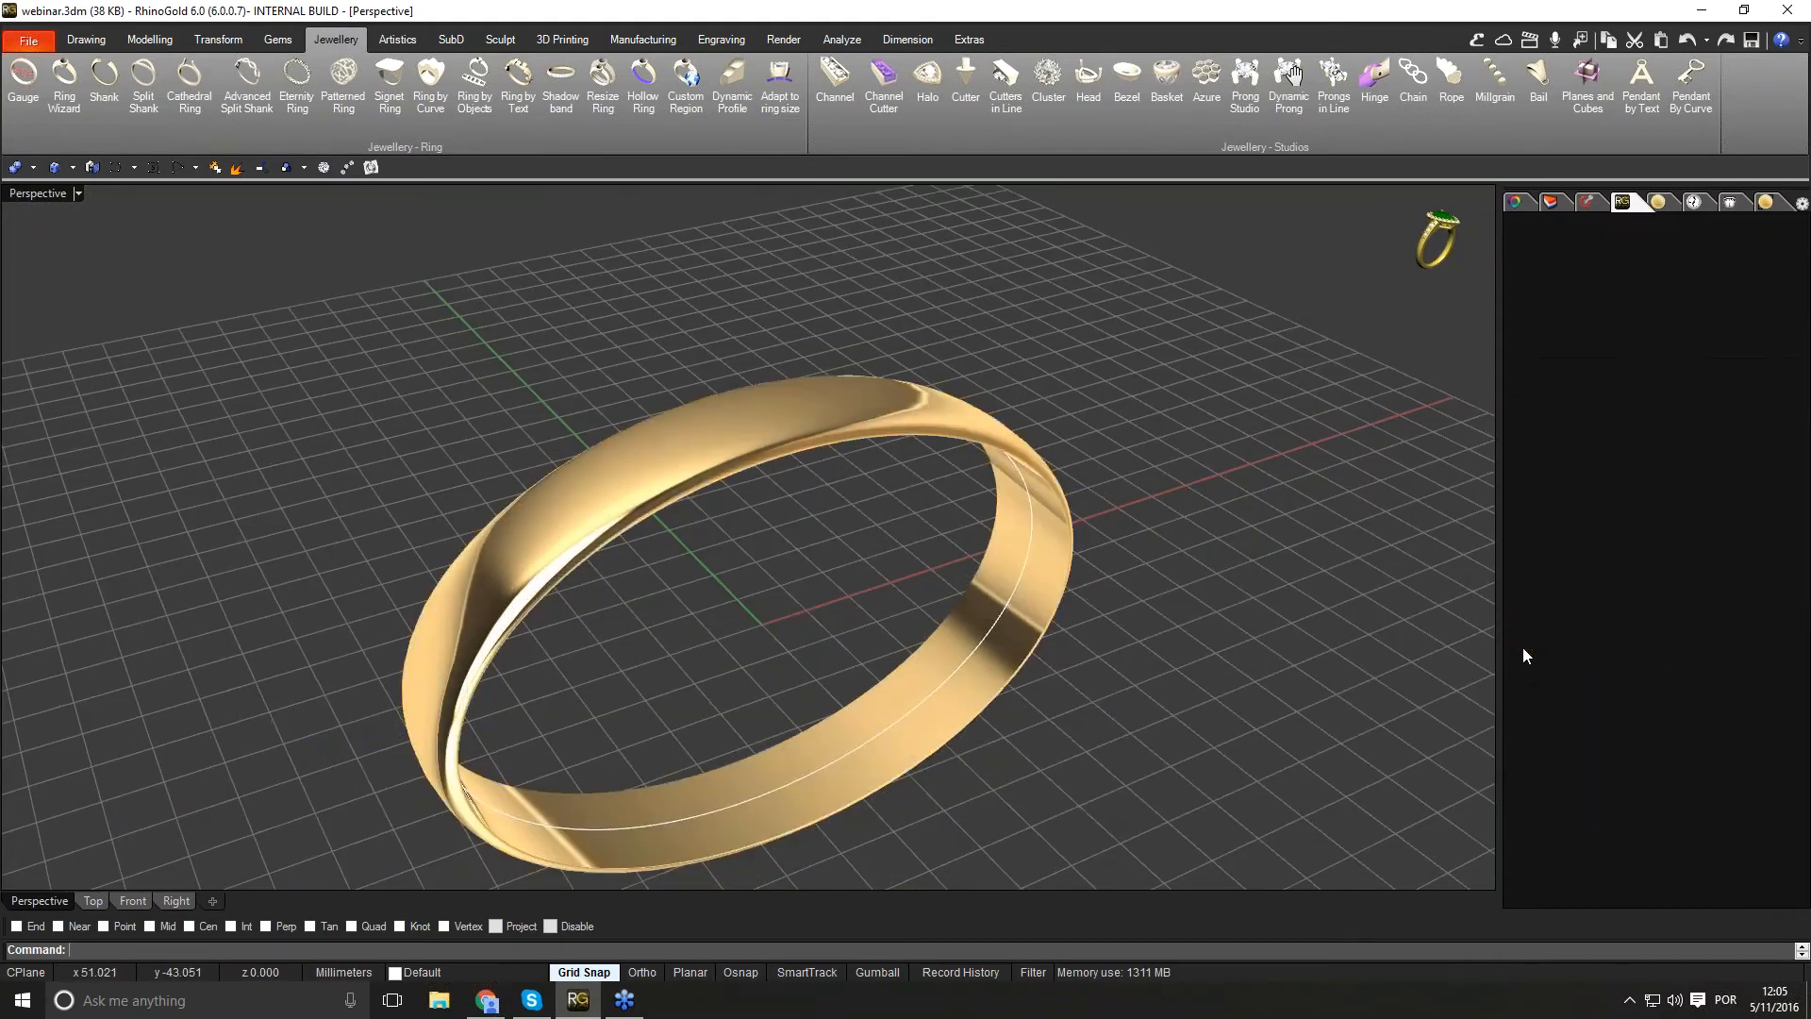
# Step: Extract the band's outer curved surface as a copy on the input layer
pyautogui.moveTo(943, 665); pyautogui.dragTo(830, 783, button='right')
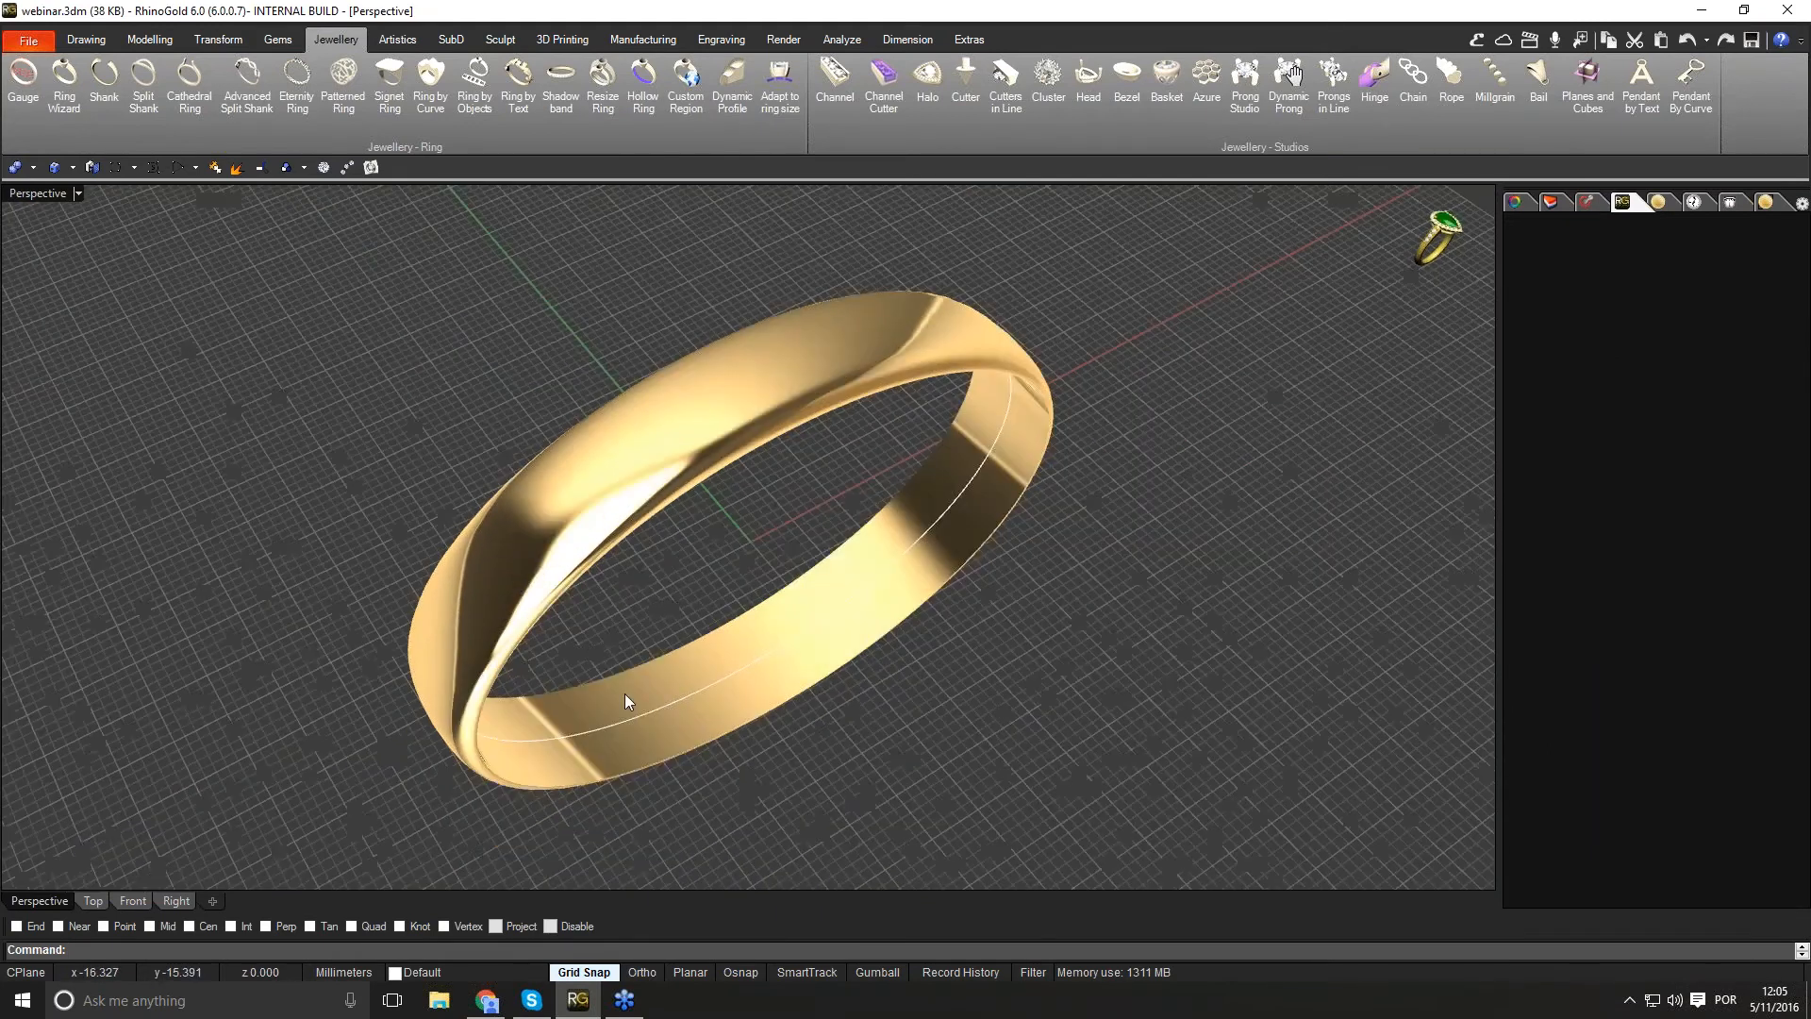
pyautogui.scroll(2, 624, 693)
pyautogui.moveTo(616, 670); pyautogui.dragTo(851, 698, button='right')
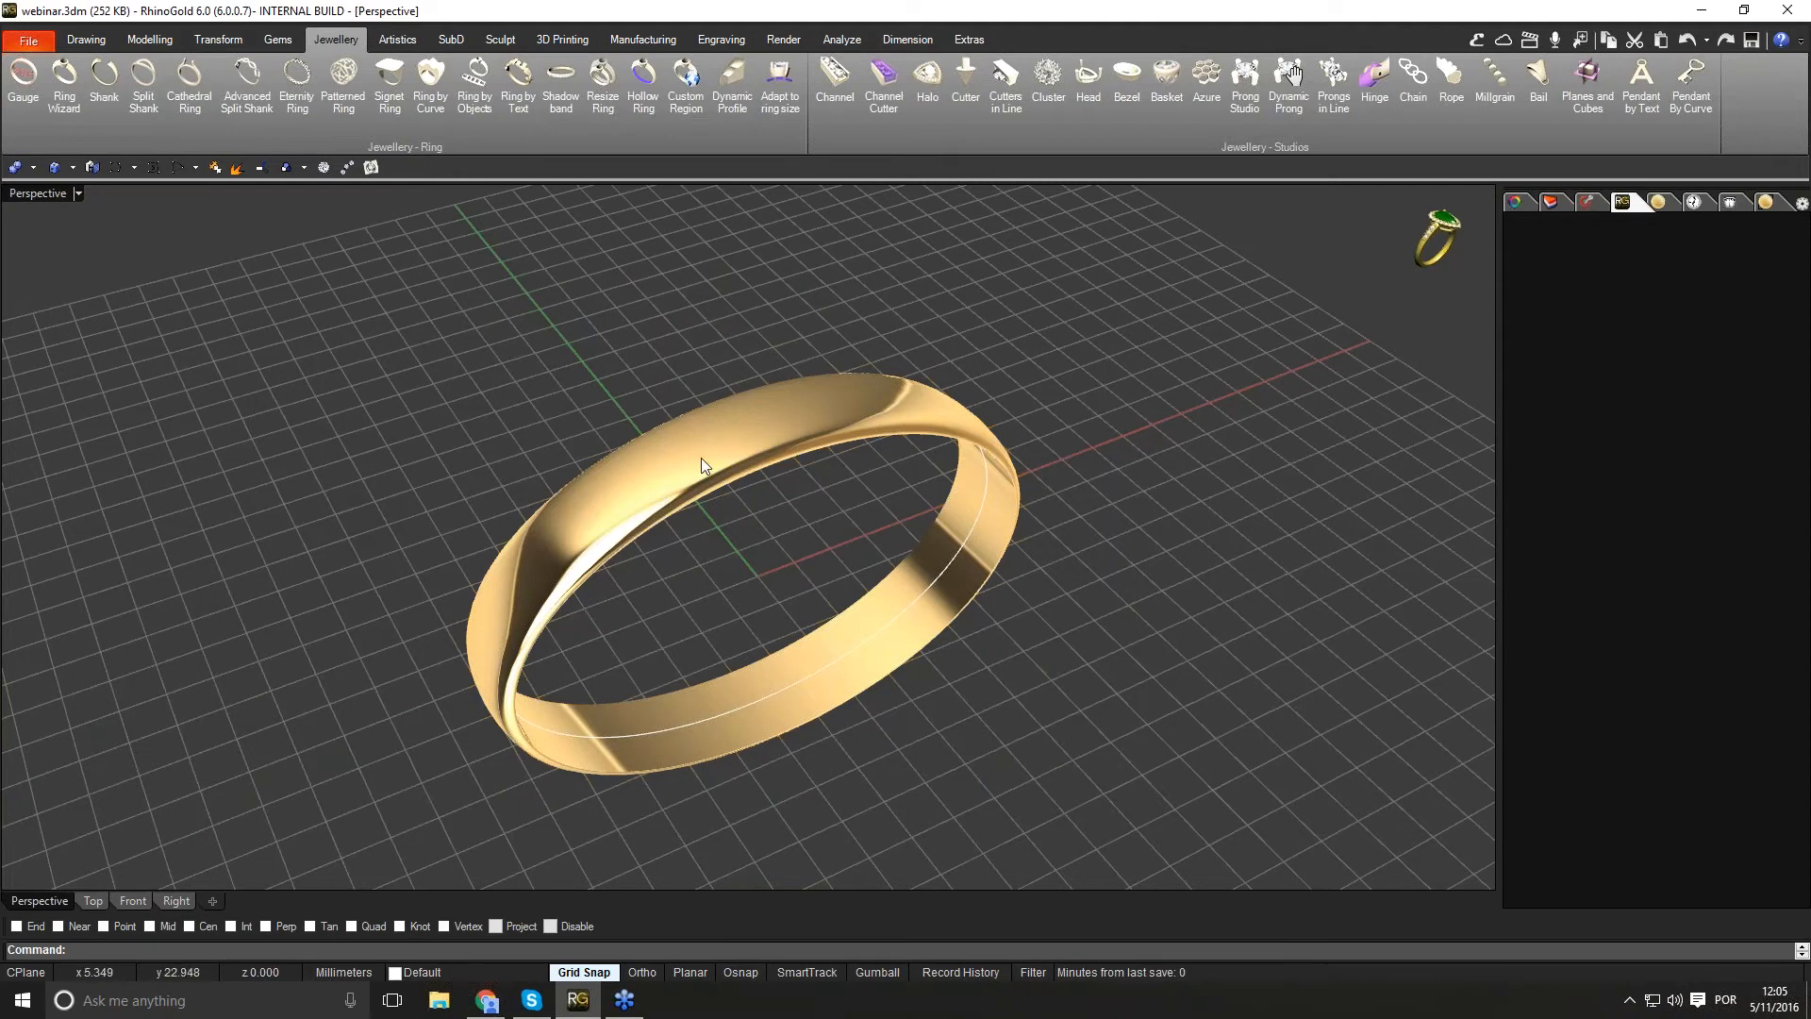
pyautogui.moveTo(789, 569)
pyautogui.mouseDown(button='right')
pyautogui.moveTo(760, 558)
pyautogui.moveTo(791, 517)
pyautogui.moveTo(821, 556)
pyautogui.mouseUp(button='right')
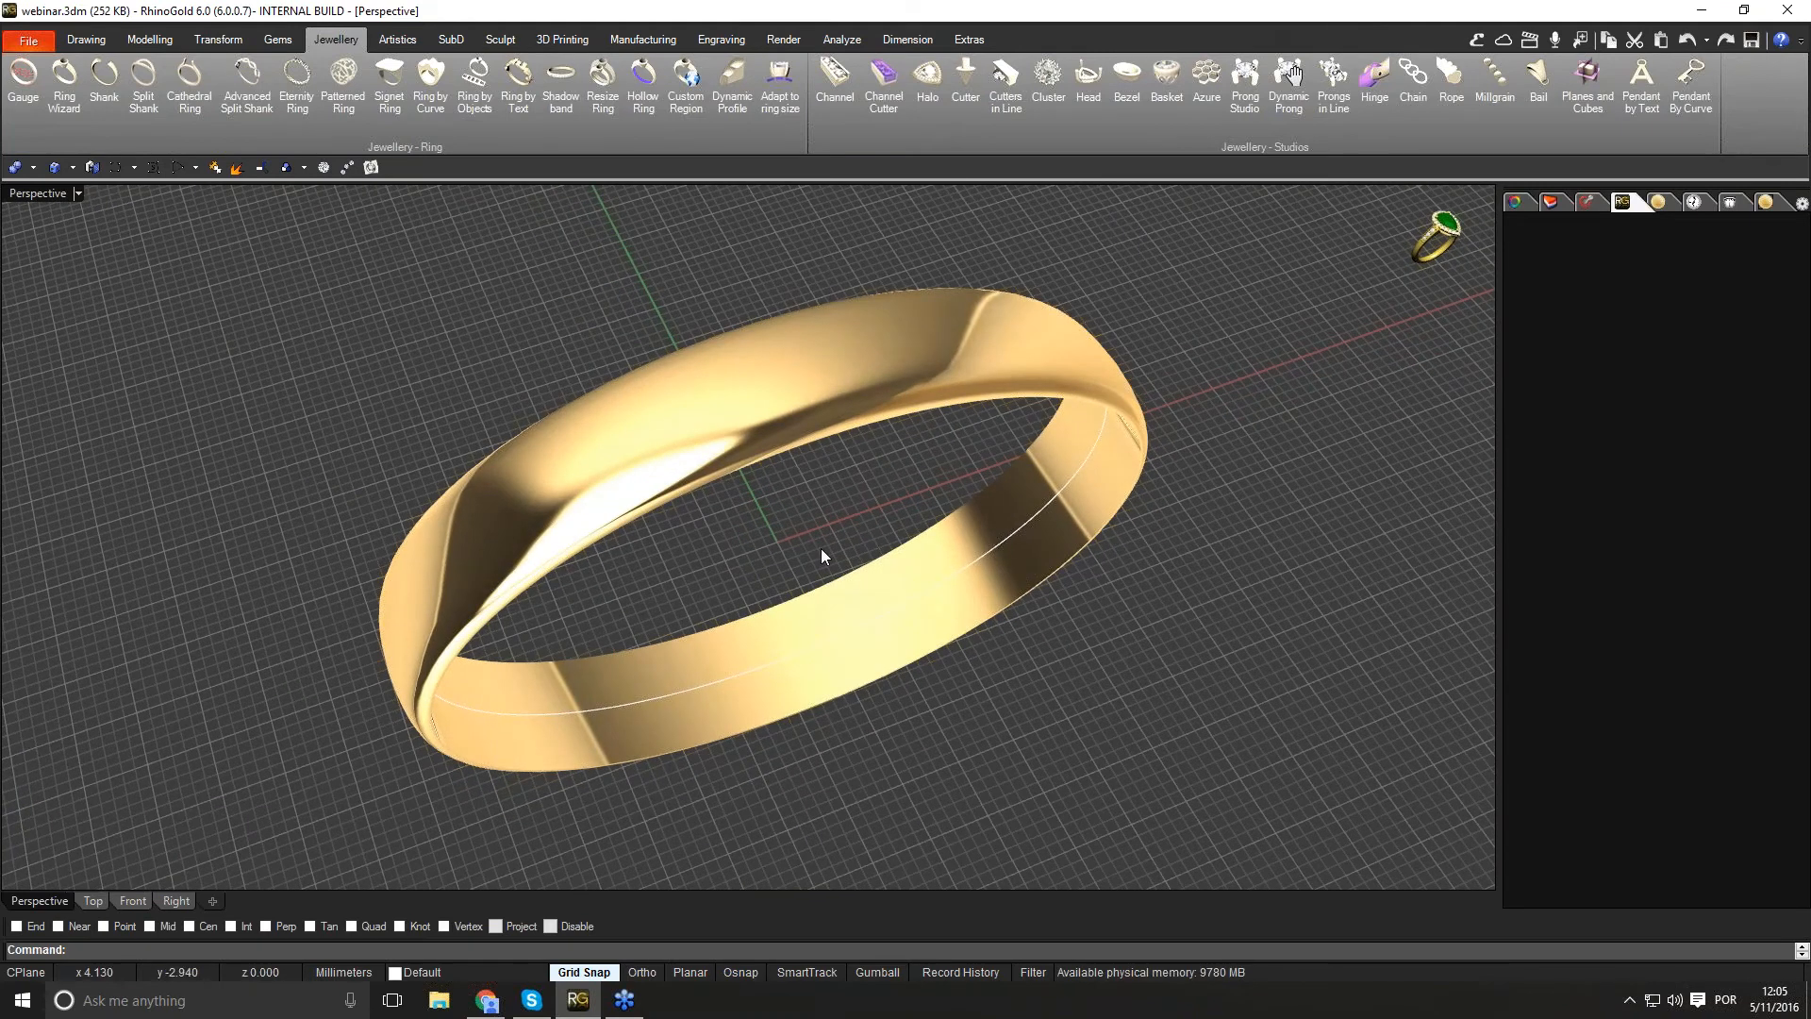
pyautogui.scroll(-1, 824, 556)
pyautogui.click(150, 40)
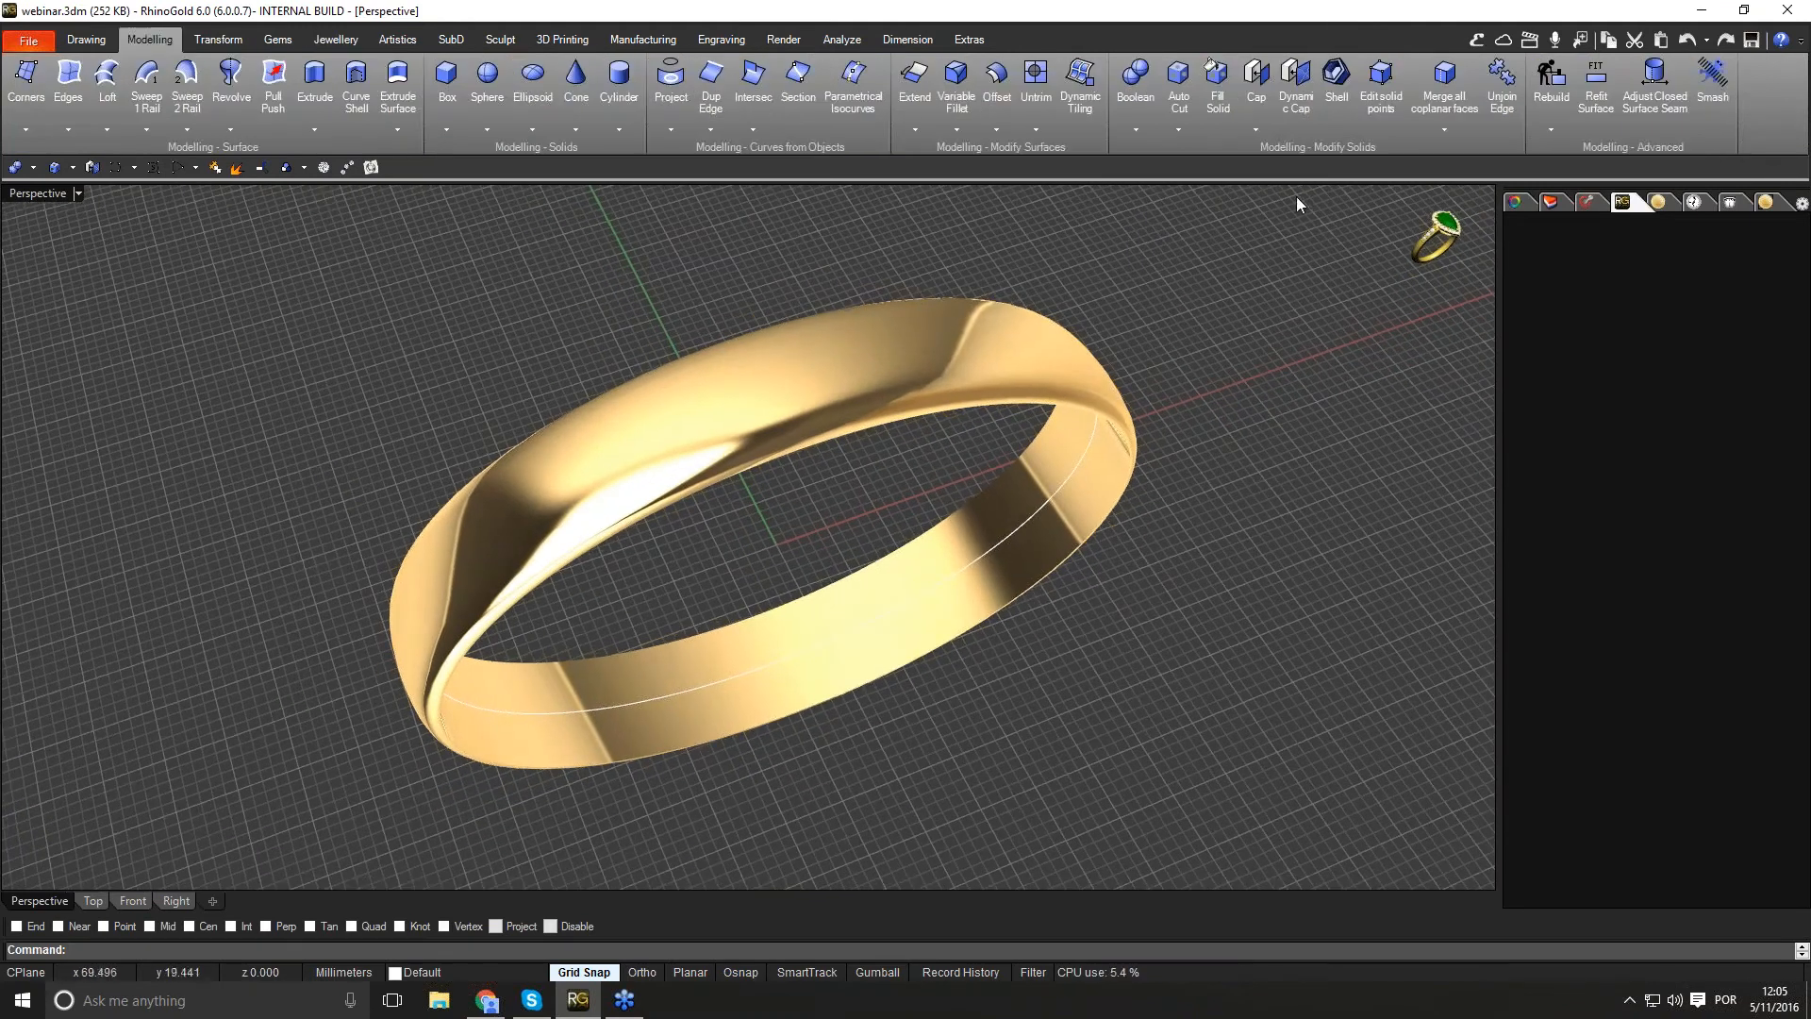
pyautogui.click(1255, 129)
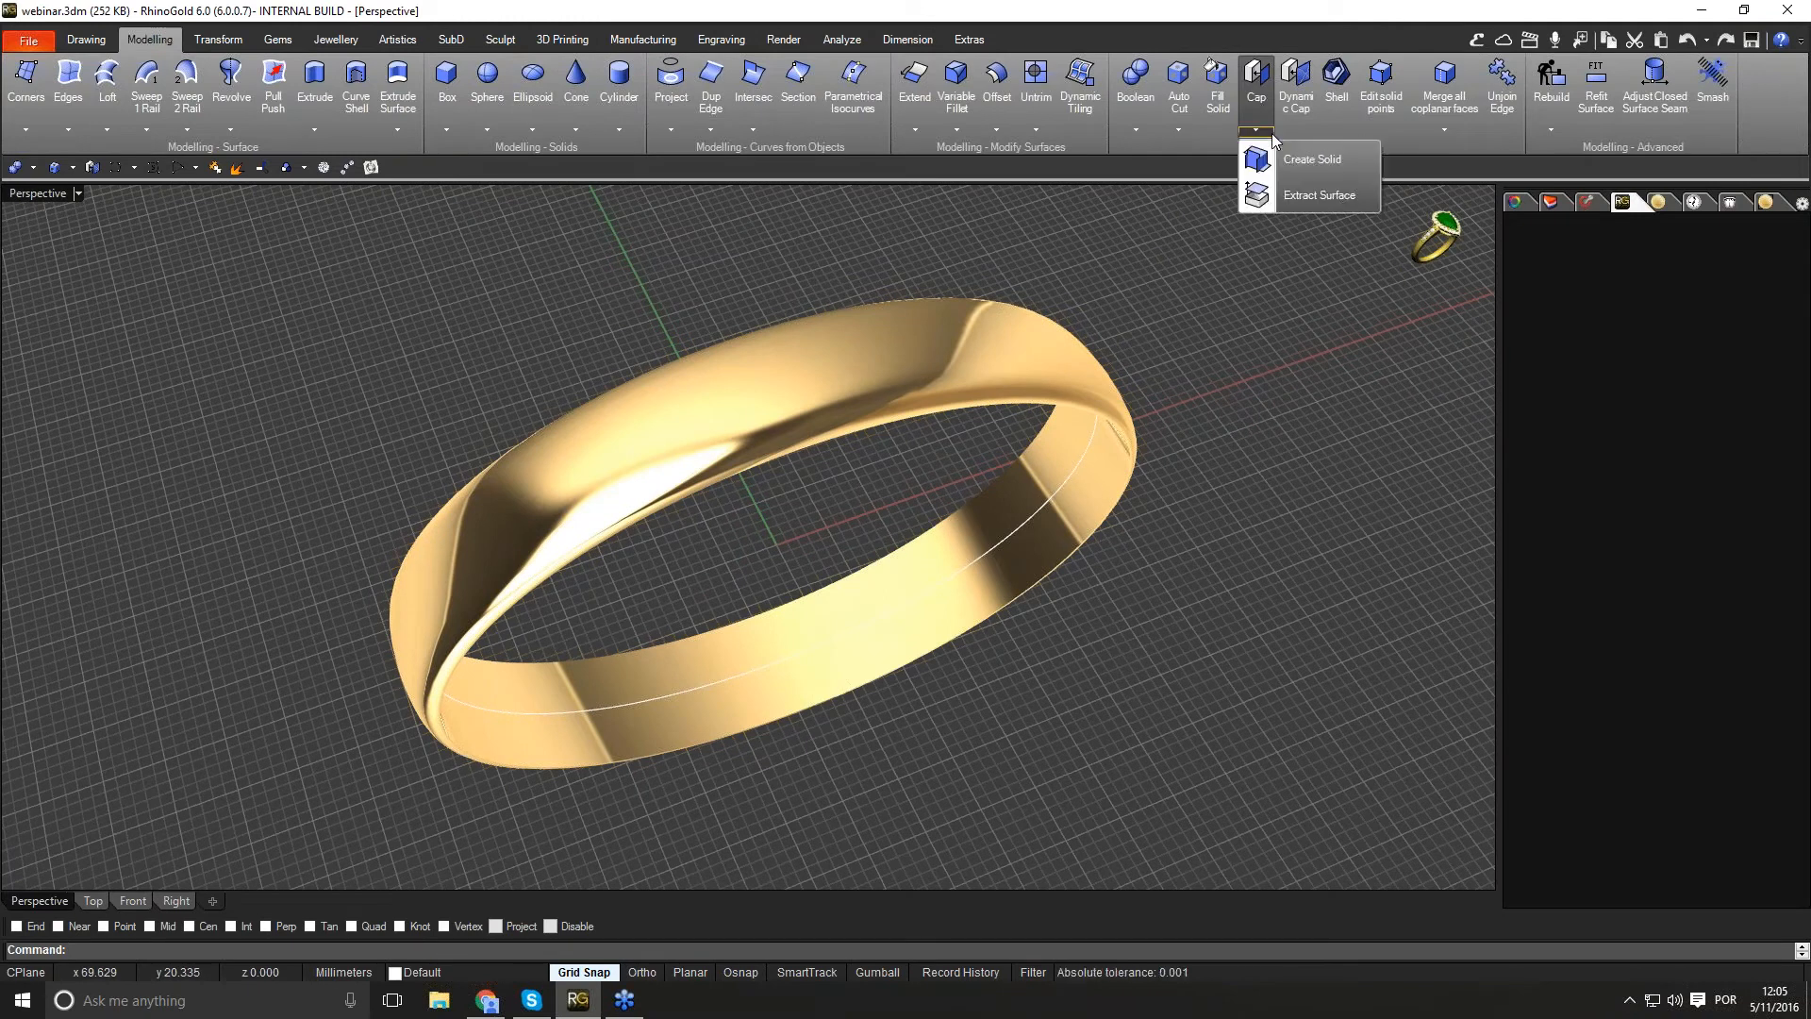
pyautogui.click(1288, 198)
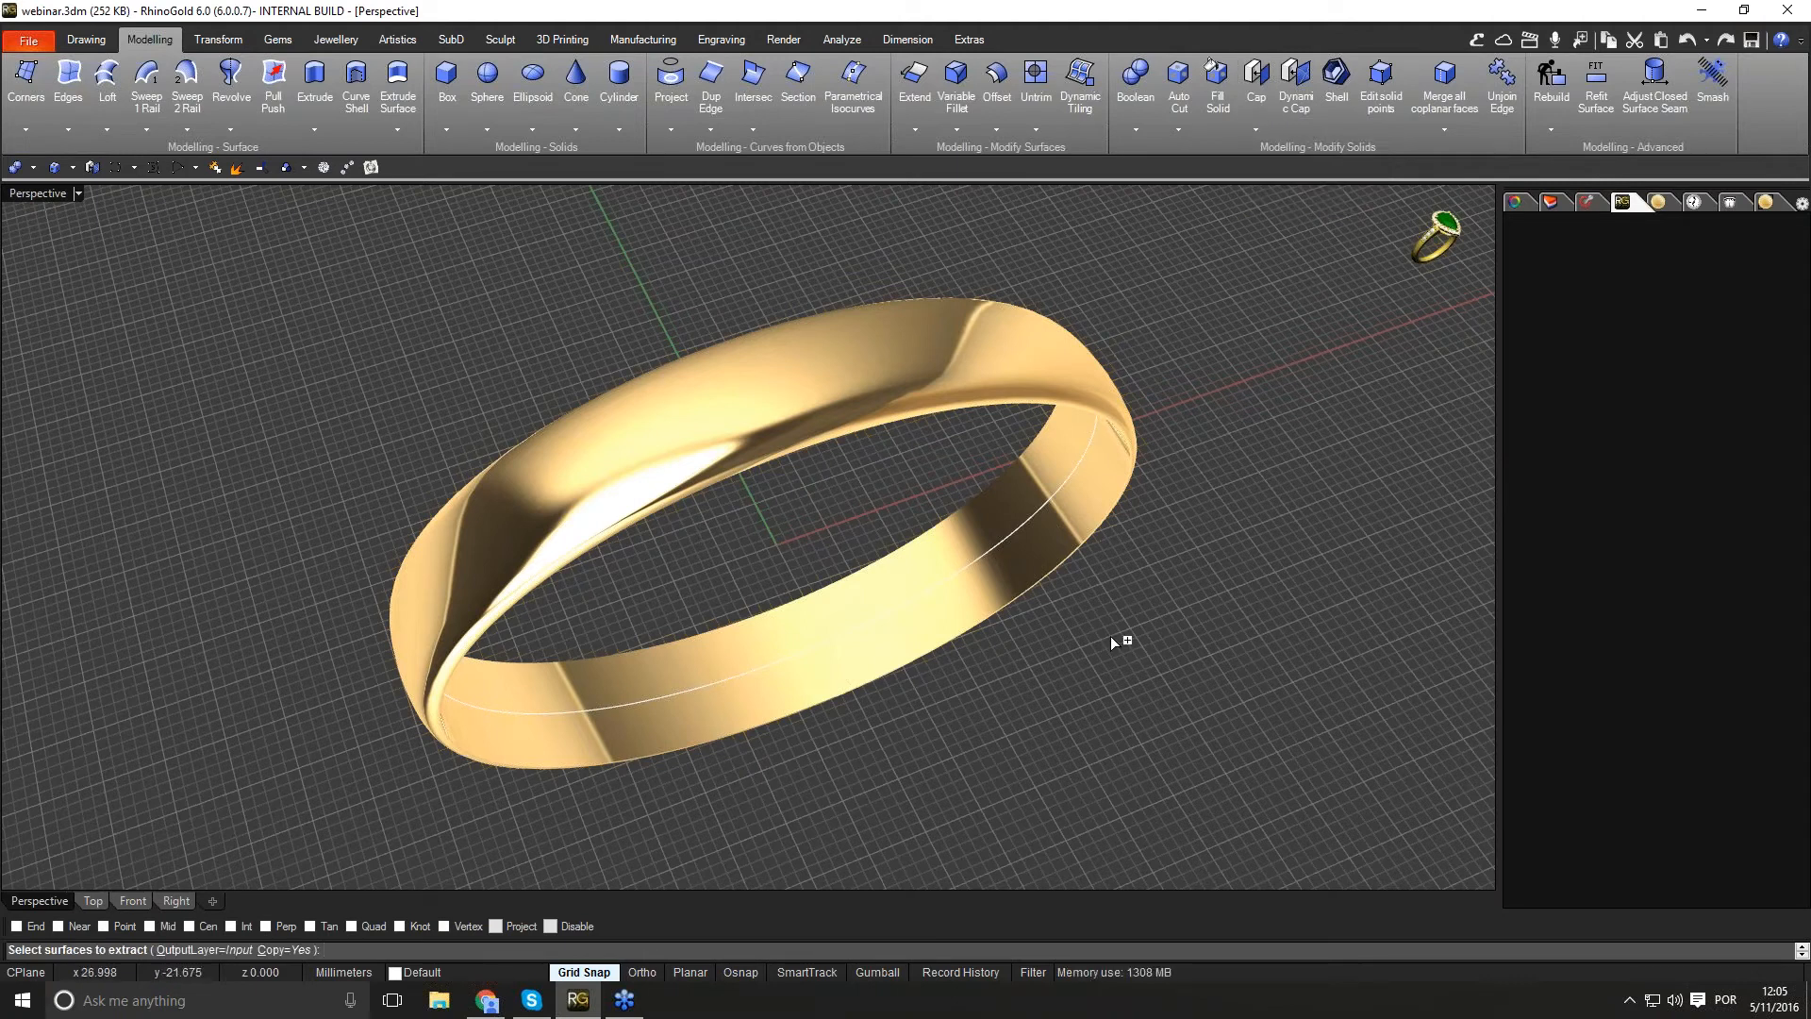
pyautogui.click(741, 416)
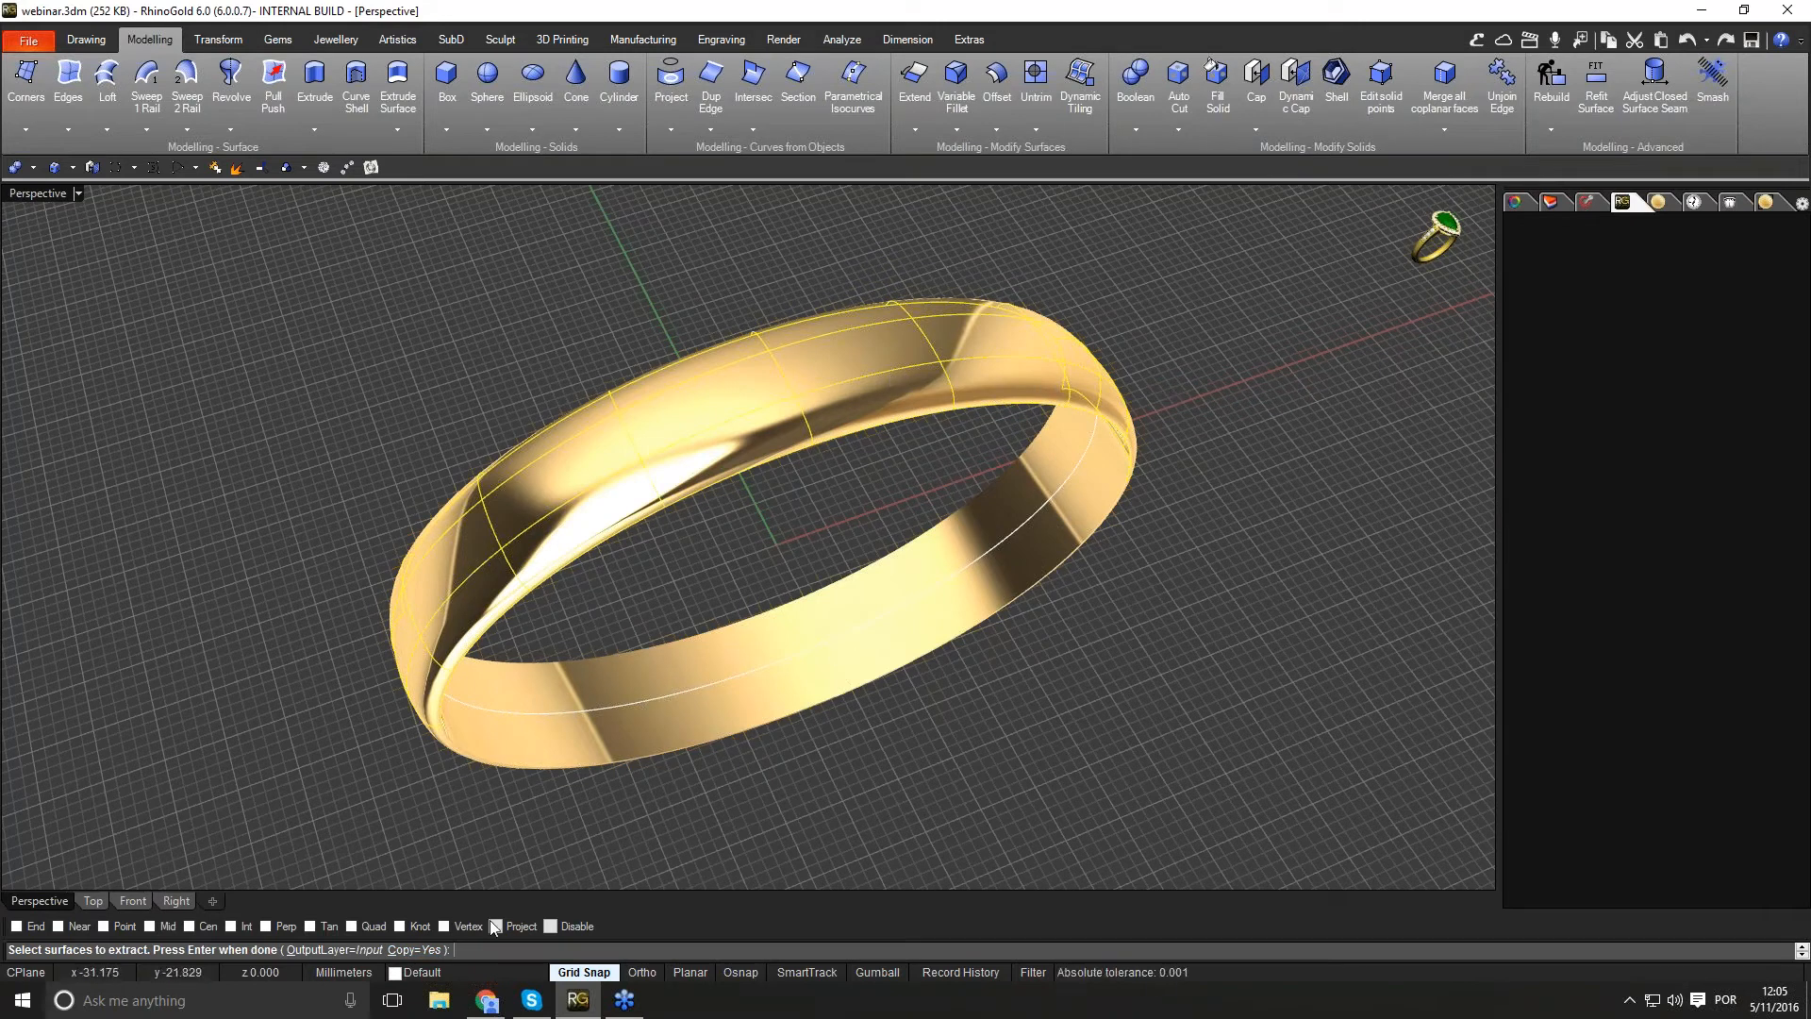
pyautogui.rightClick(751, 554)
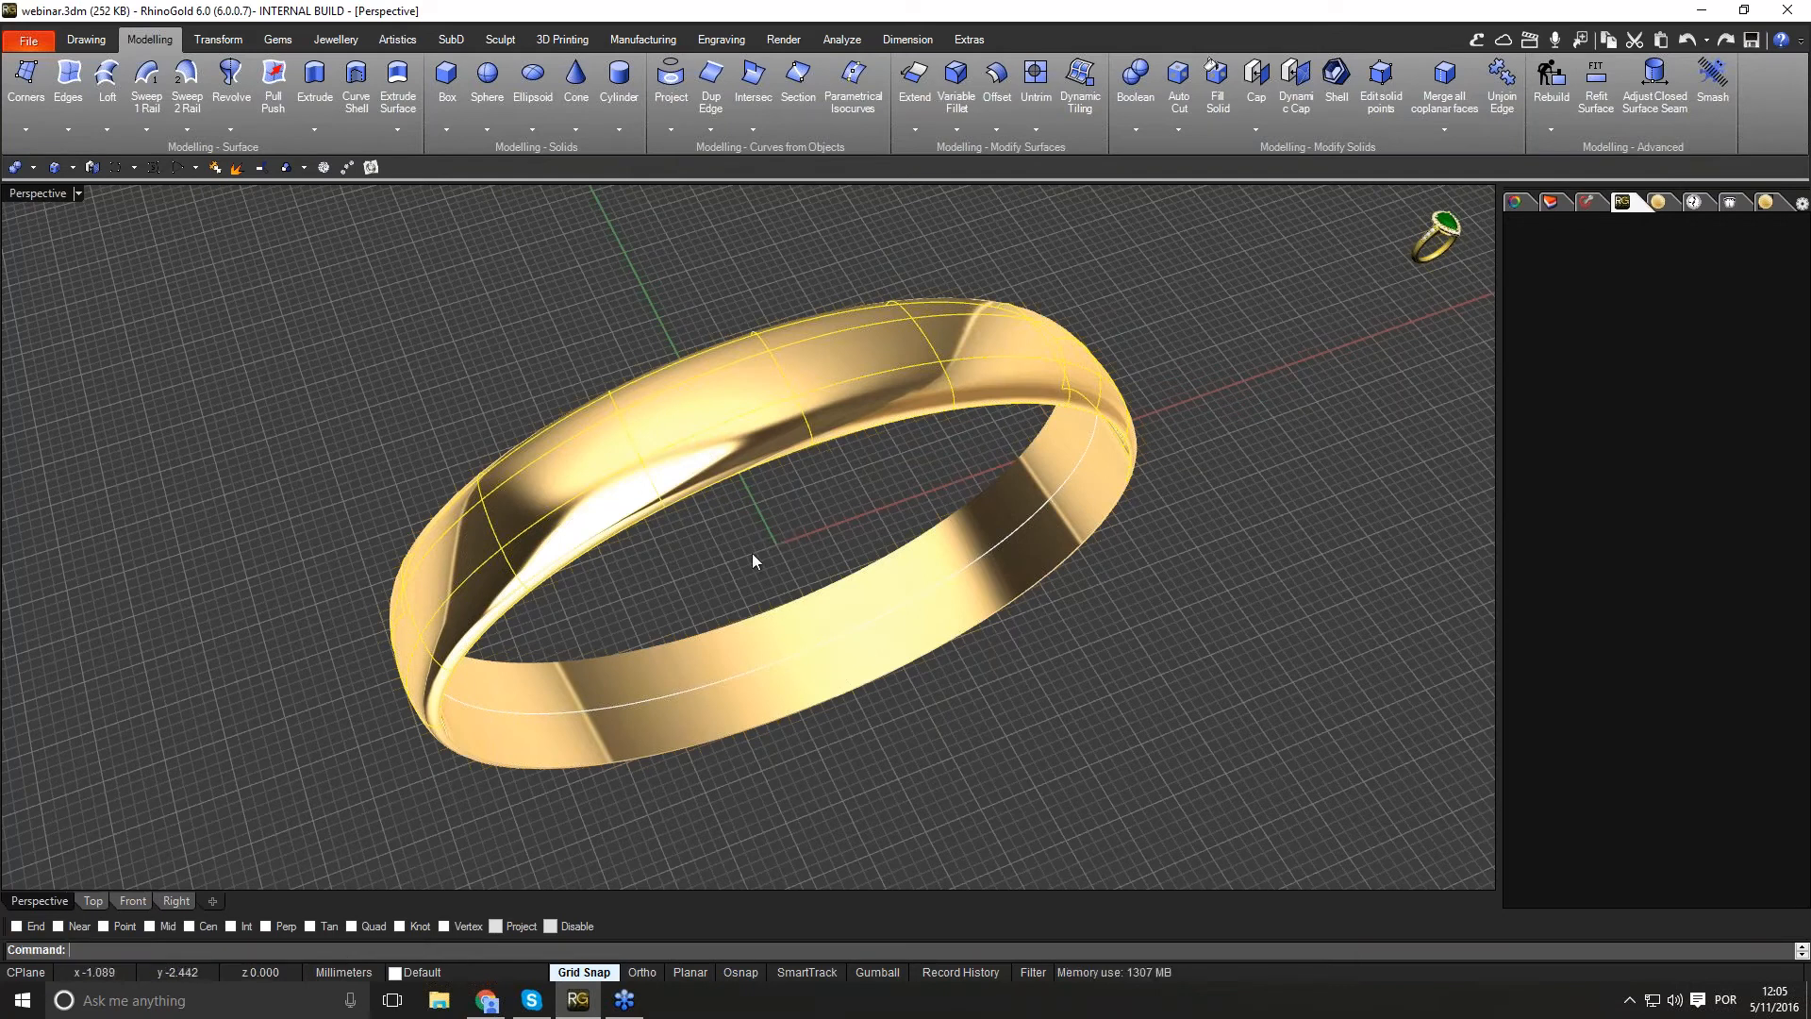
pyautogui.moveTo(763, 566)
pyautogui.mouseDown(button='right')
pyautogui.moveTo(792, 482)
pyautogui.moveTo(749, 561)
pyautogui.mouseUp(button='right')
pyautogui.scroll(-2, 781, 660)
pyautogui.moveTo(849, 627); pyautogui.dragTo(477, 408, button='right')
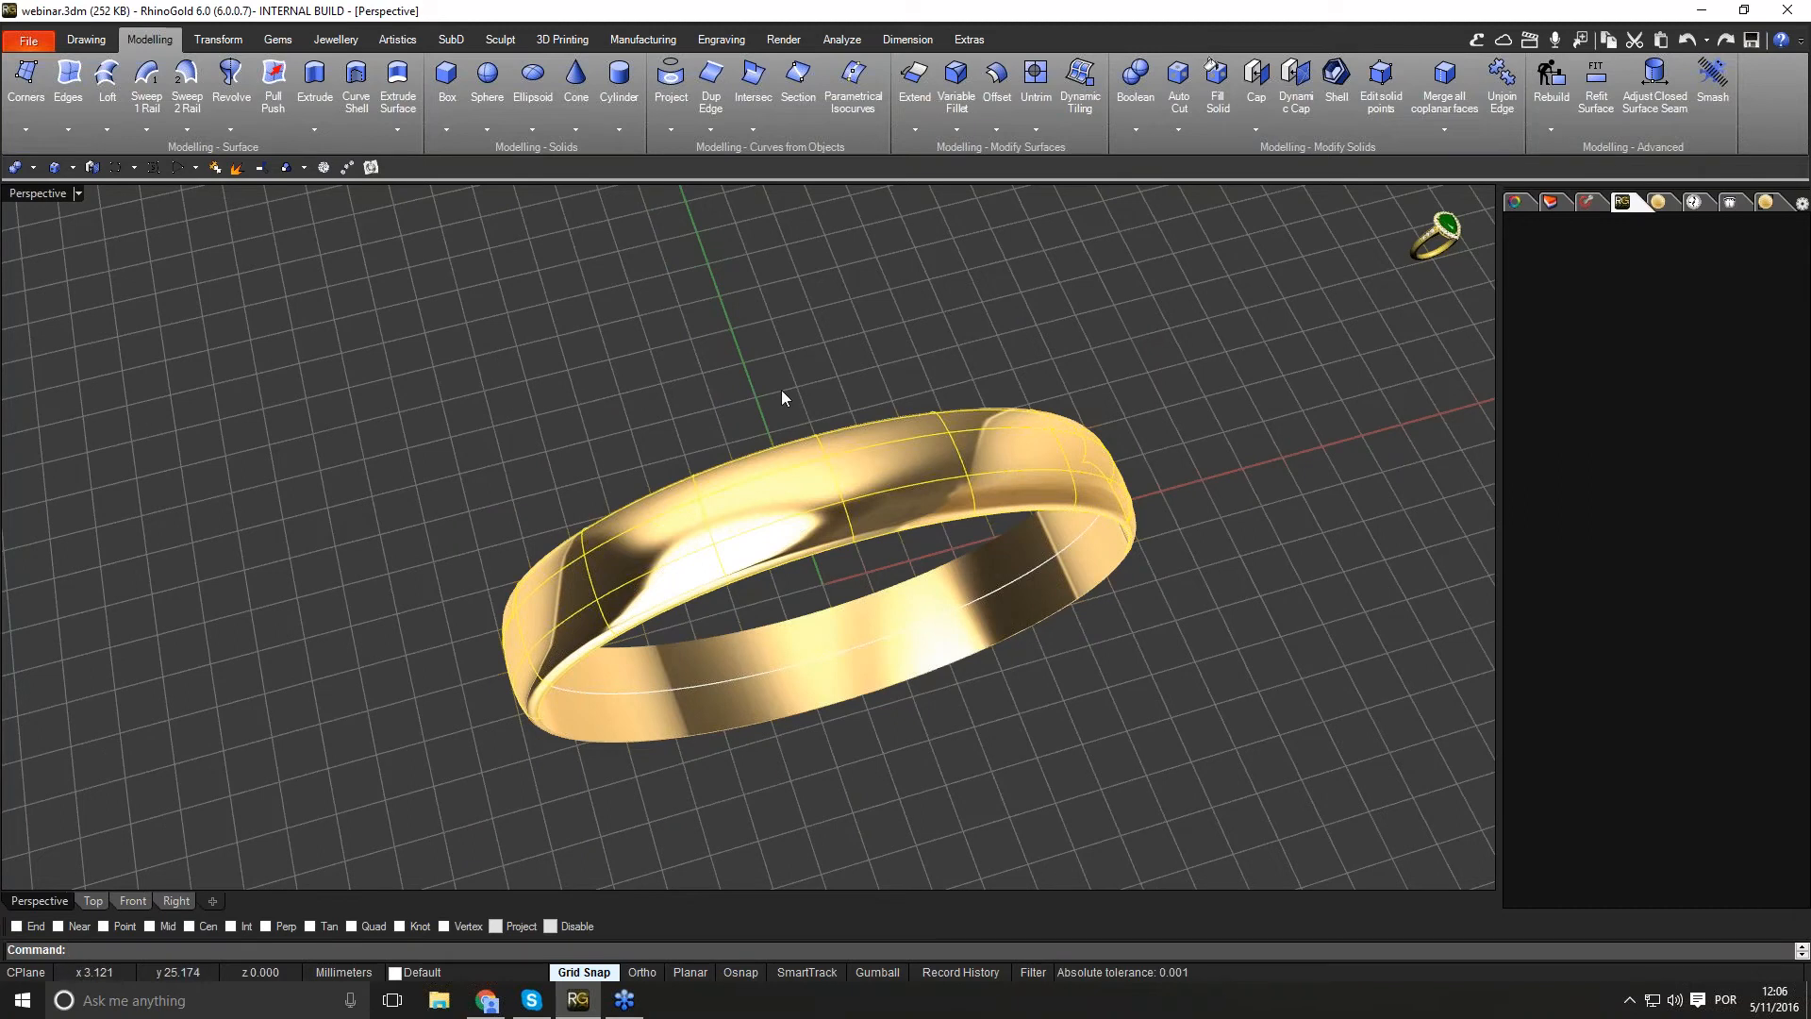
pyautogui.scroll(3, 781, 388)
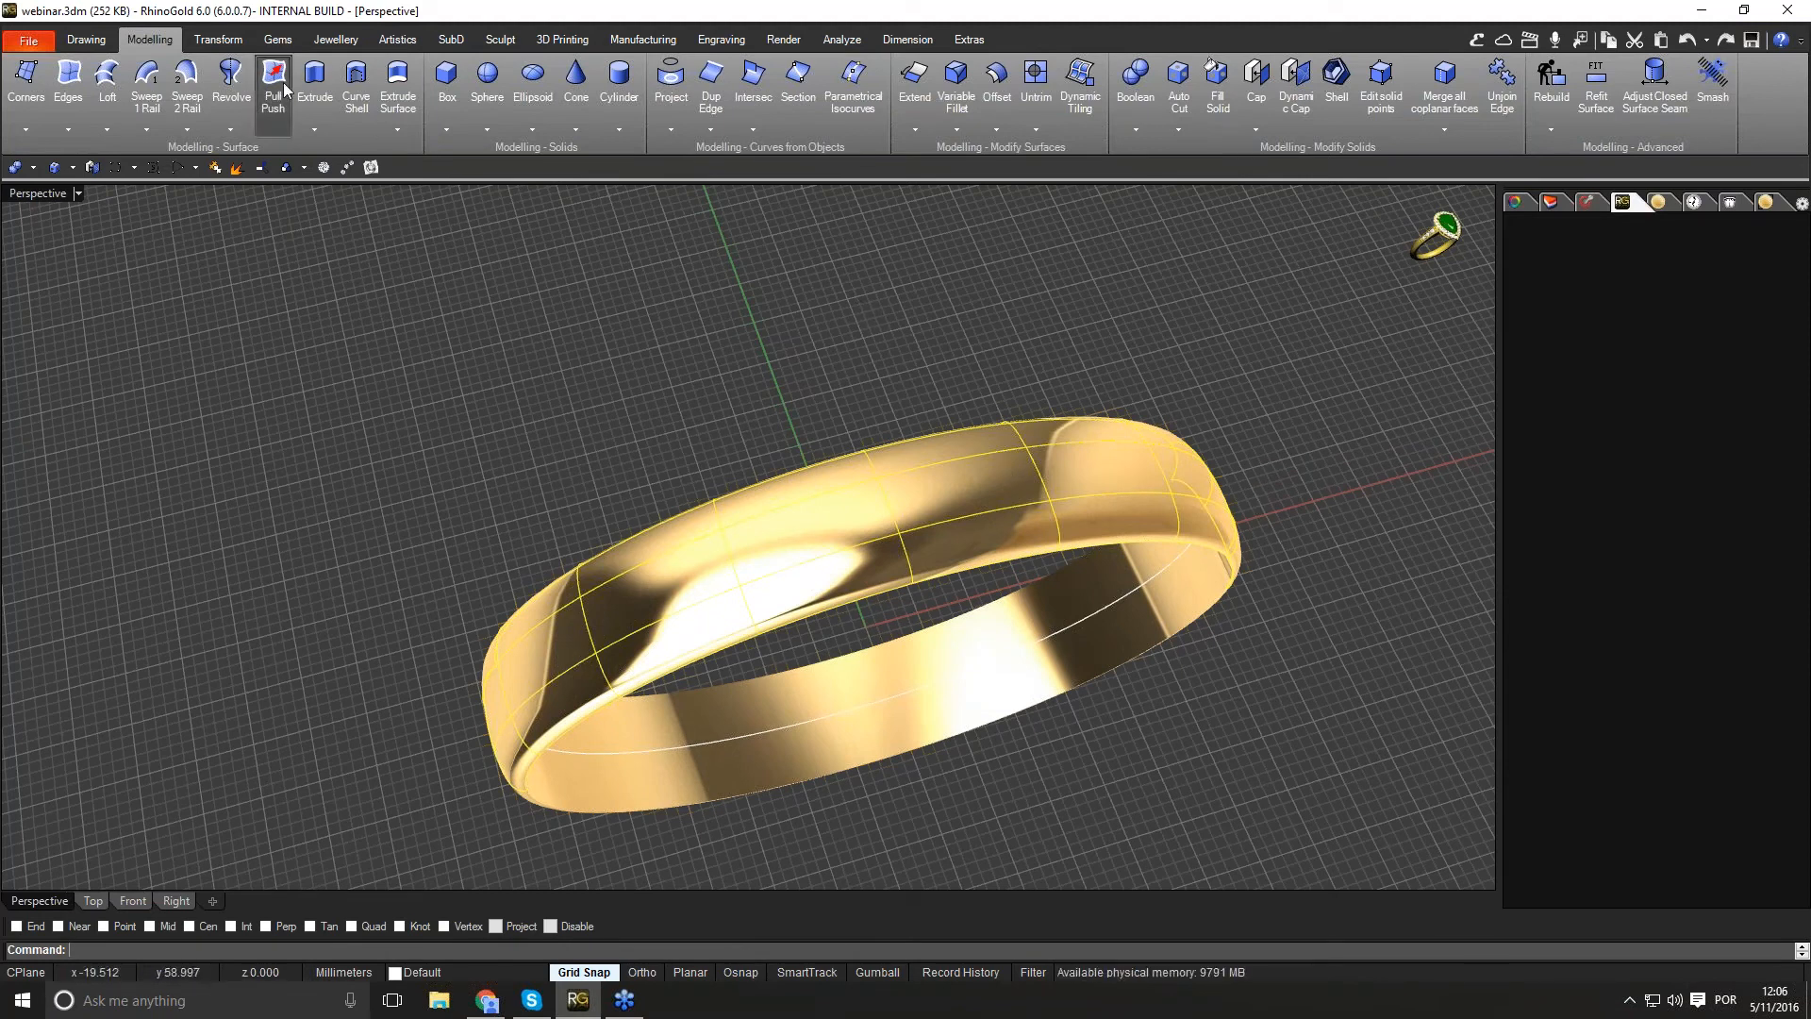
# Step: Flatten the band's extracted outer surface into a flat strip with Smash, using the Natural linear direction
pyautogui.click(218, 39)
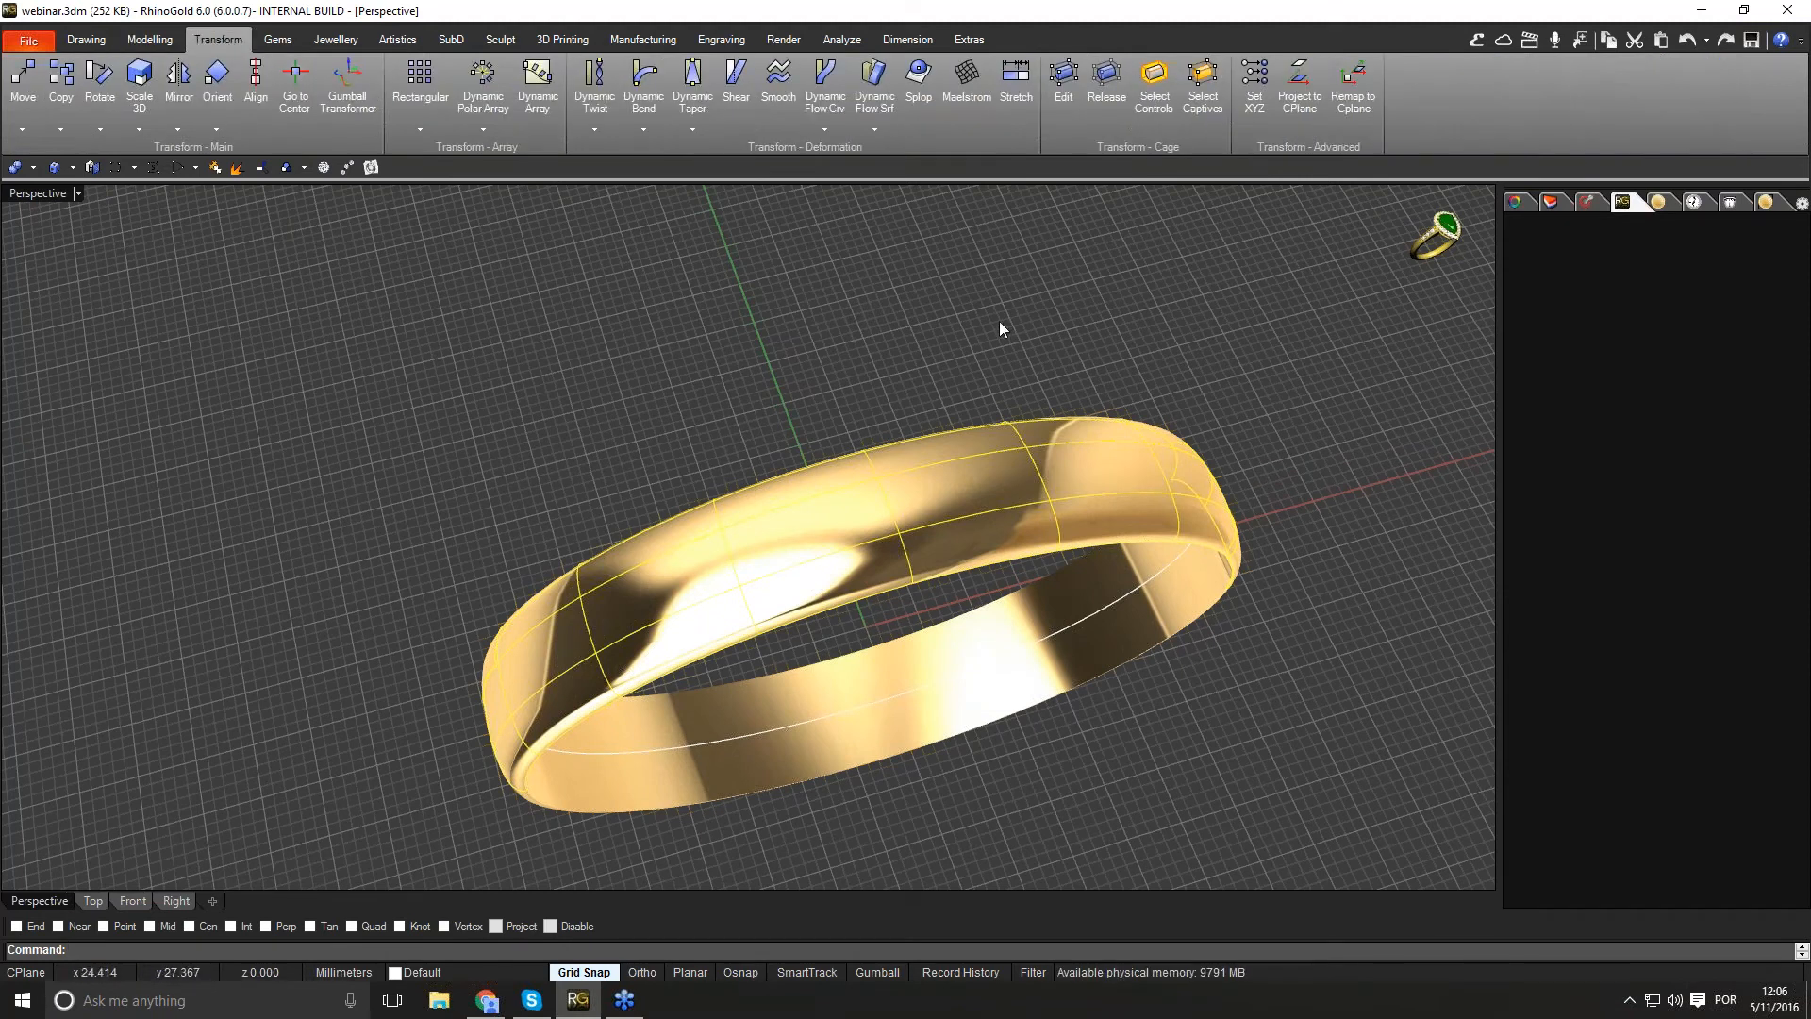
pyautogui.click(875, 134)
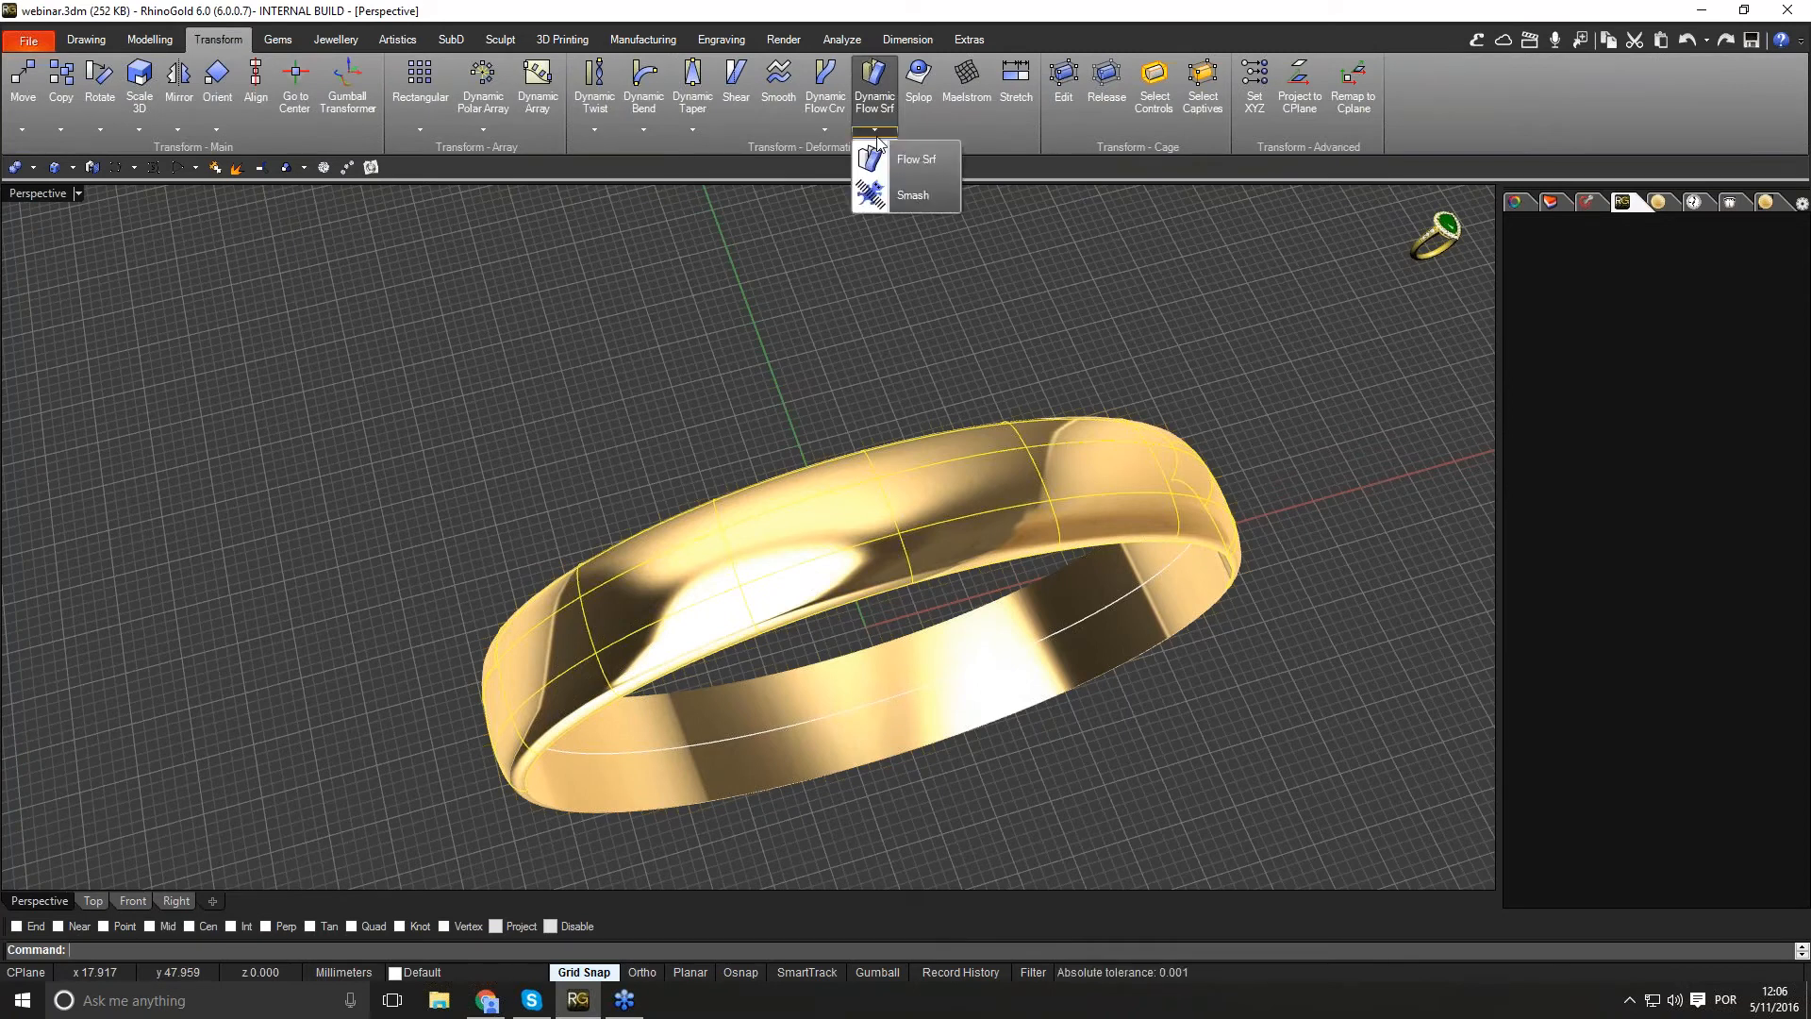
pyautogui.click(883, 195)
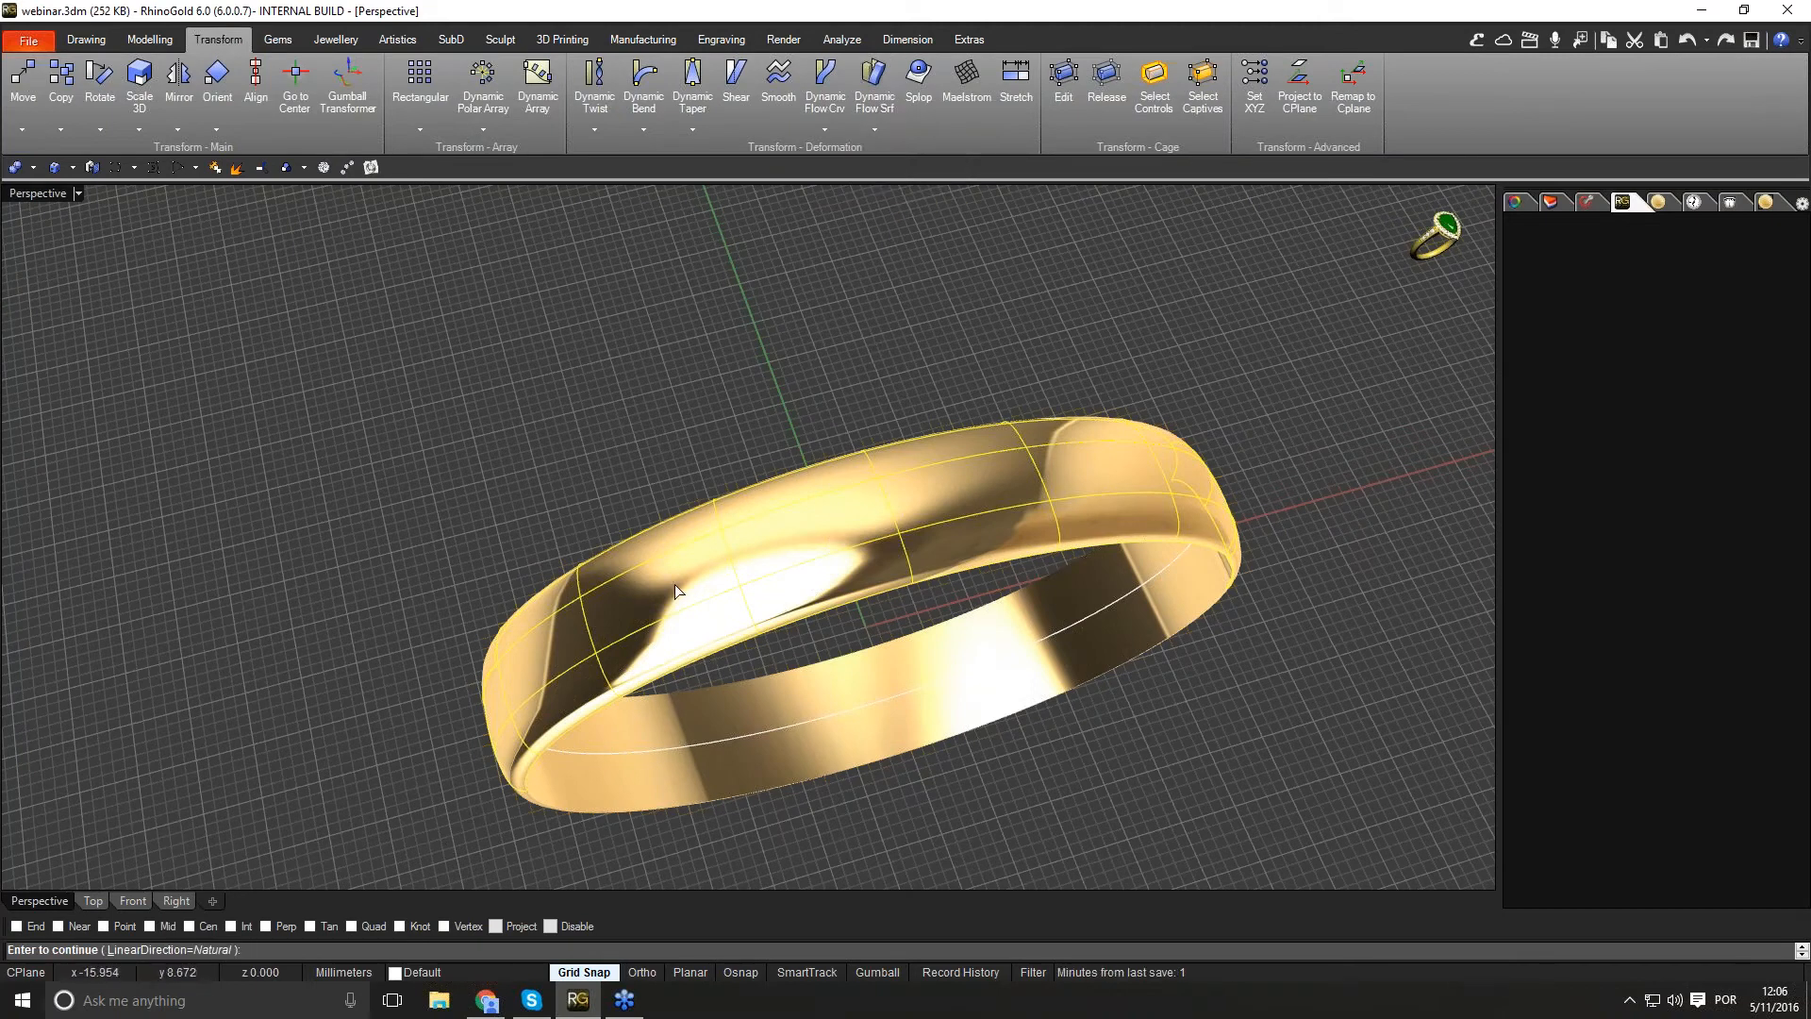
pyautogui.press('Return')
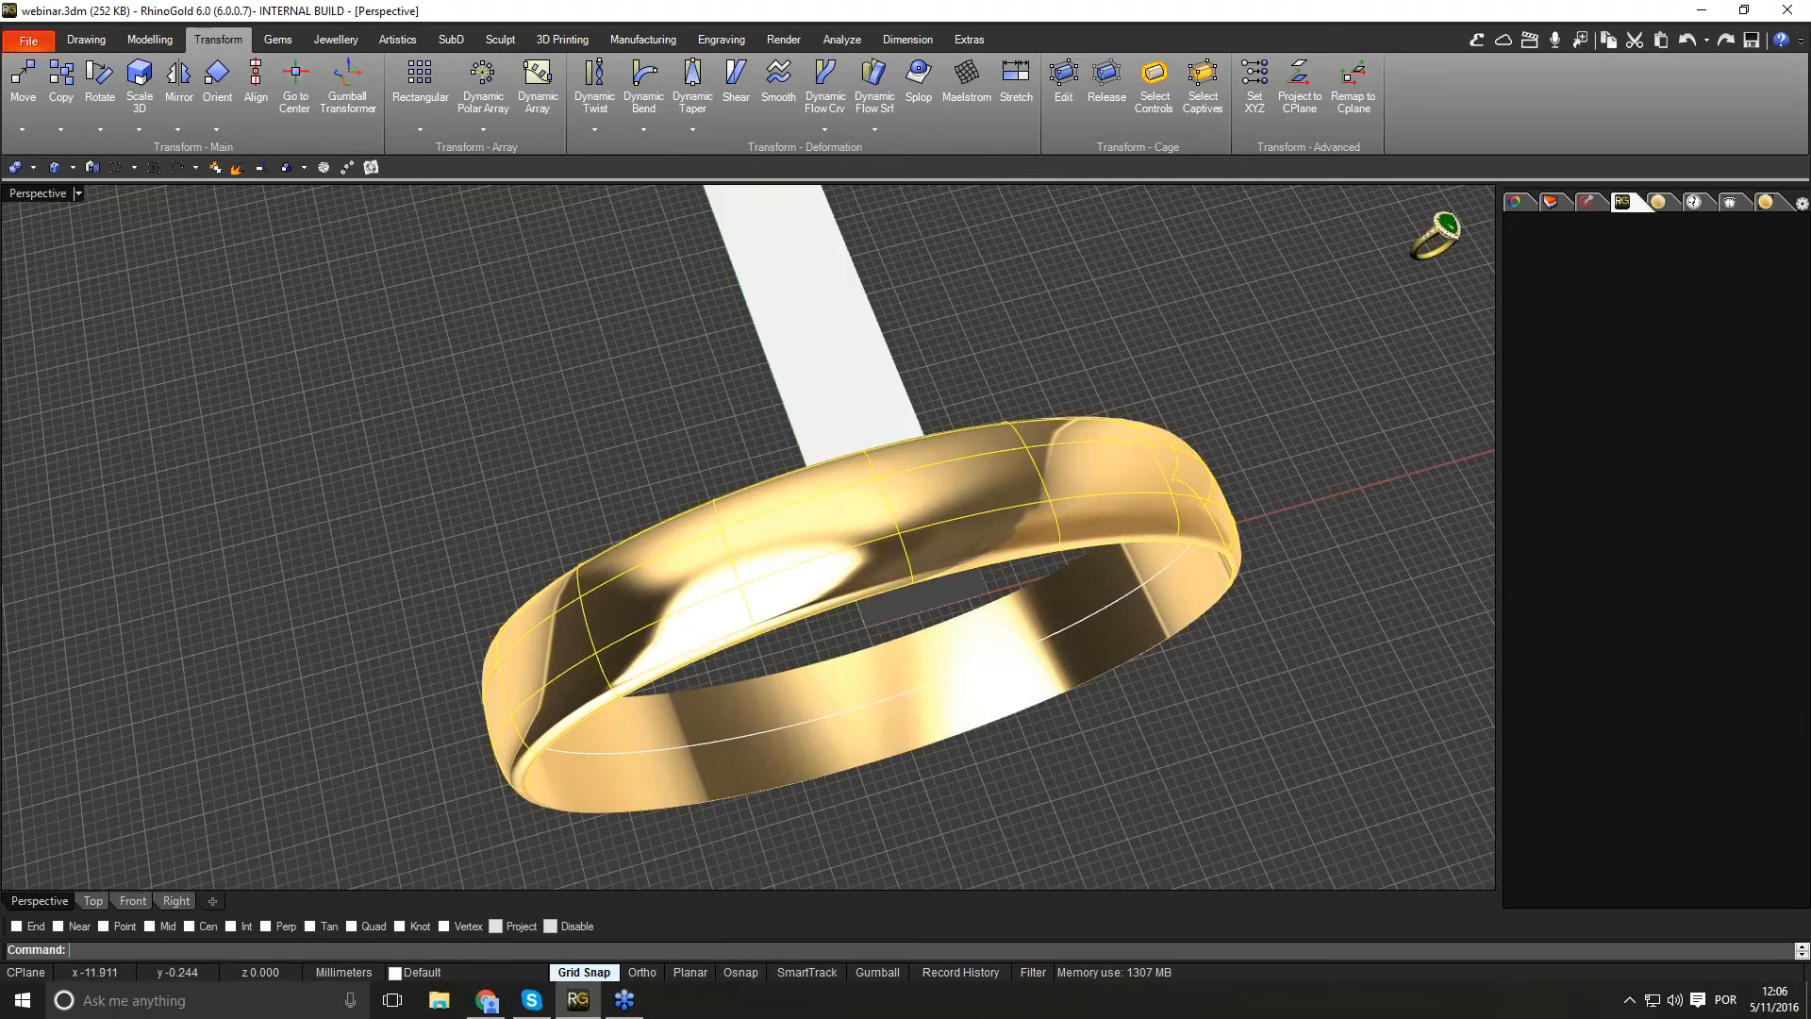
pyautogui.moveTo(747, 630); pyautogui.dragTo(679, 651, button='right')
pyautogui.scroll(-5, 679, 651)
pyautogui.moveTo(1100, 566); pyautogui.dragTo(857, 599, button='right')
pyautogui.scroll(-6, 857, 620)
pyautogui.scroll(9, 877, 617)
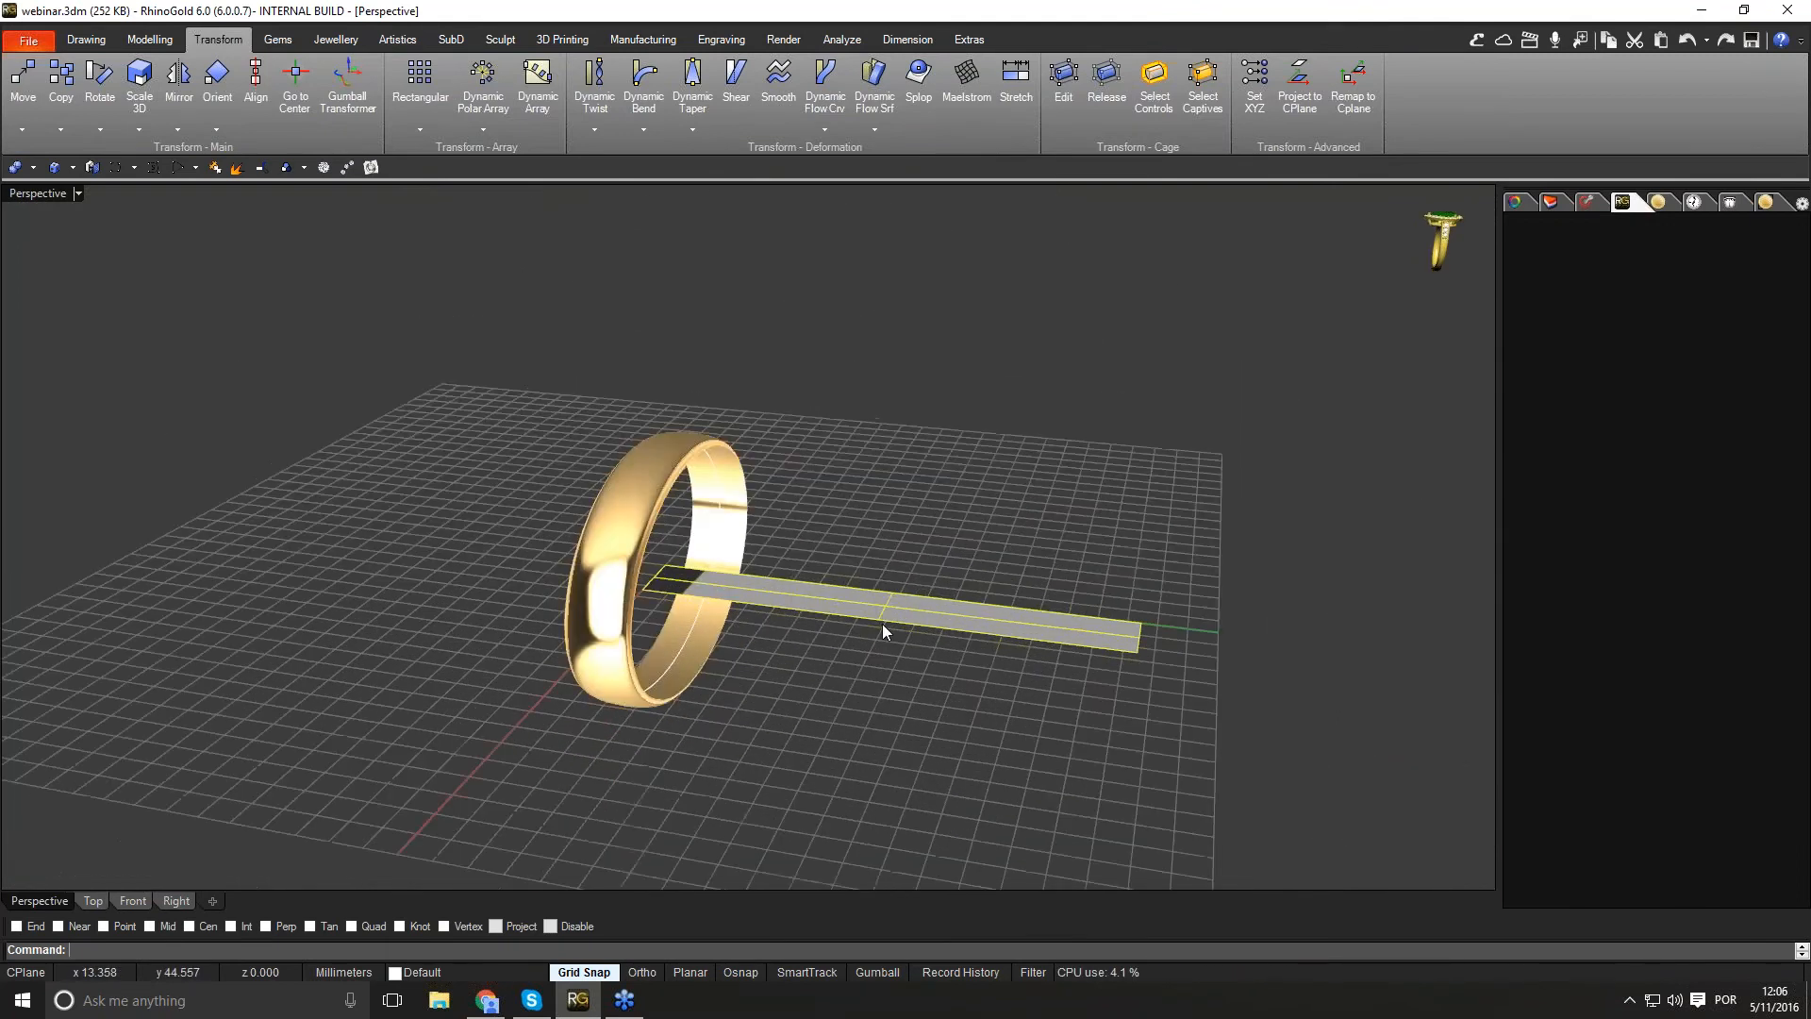
# Step: Turn on the Gumball, rotate the flattened strip parallel to the X axis and centre it across the Y axis behind the band
pyautogui.moveTo(738, 604); pyautogui.dragTo(808, 635, button='right')
pyautogui.click(890, 972)
pyautogui.moveTo(809, 664); pyautogui.dragTo(724, 540, button='right')
pyautogui.moveTo(724, 541); pyautogui.dragTo(819, 533)
pyautogui.moveTo(818, 533); pyautogui.dragTo(911, 728, button='right')
pyautogui.moveTo(911, 730); pyautogui.dragTo(799, 529)
pyautogui.click(802, 449)
pyautogui.moveTo(950, 562); pyautogui.dragTo(900, 535, button='right')
pyautogui.scroll(-4, 880, 598)
pyautogui.scroll(3, 809, 564)
pyautogui.moveTo(798, 568); pyautogui.dragTo(1008, 358, button='right')
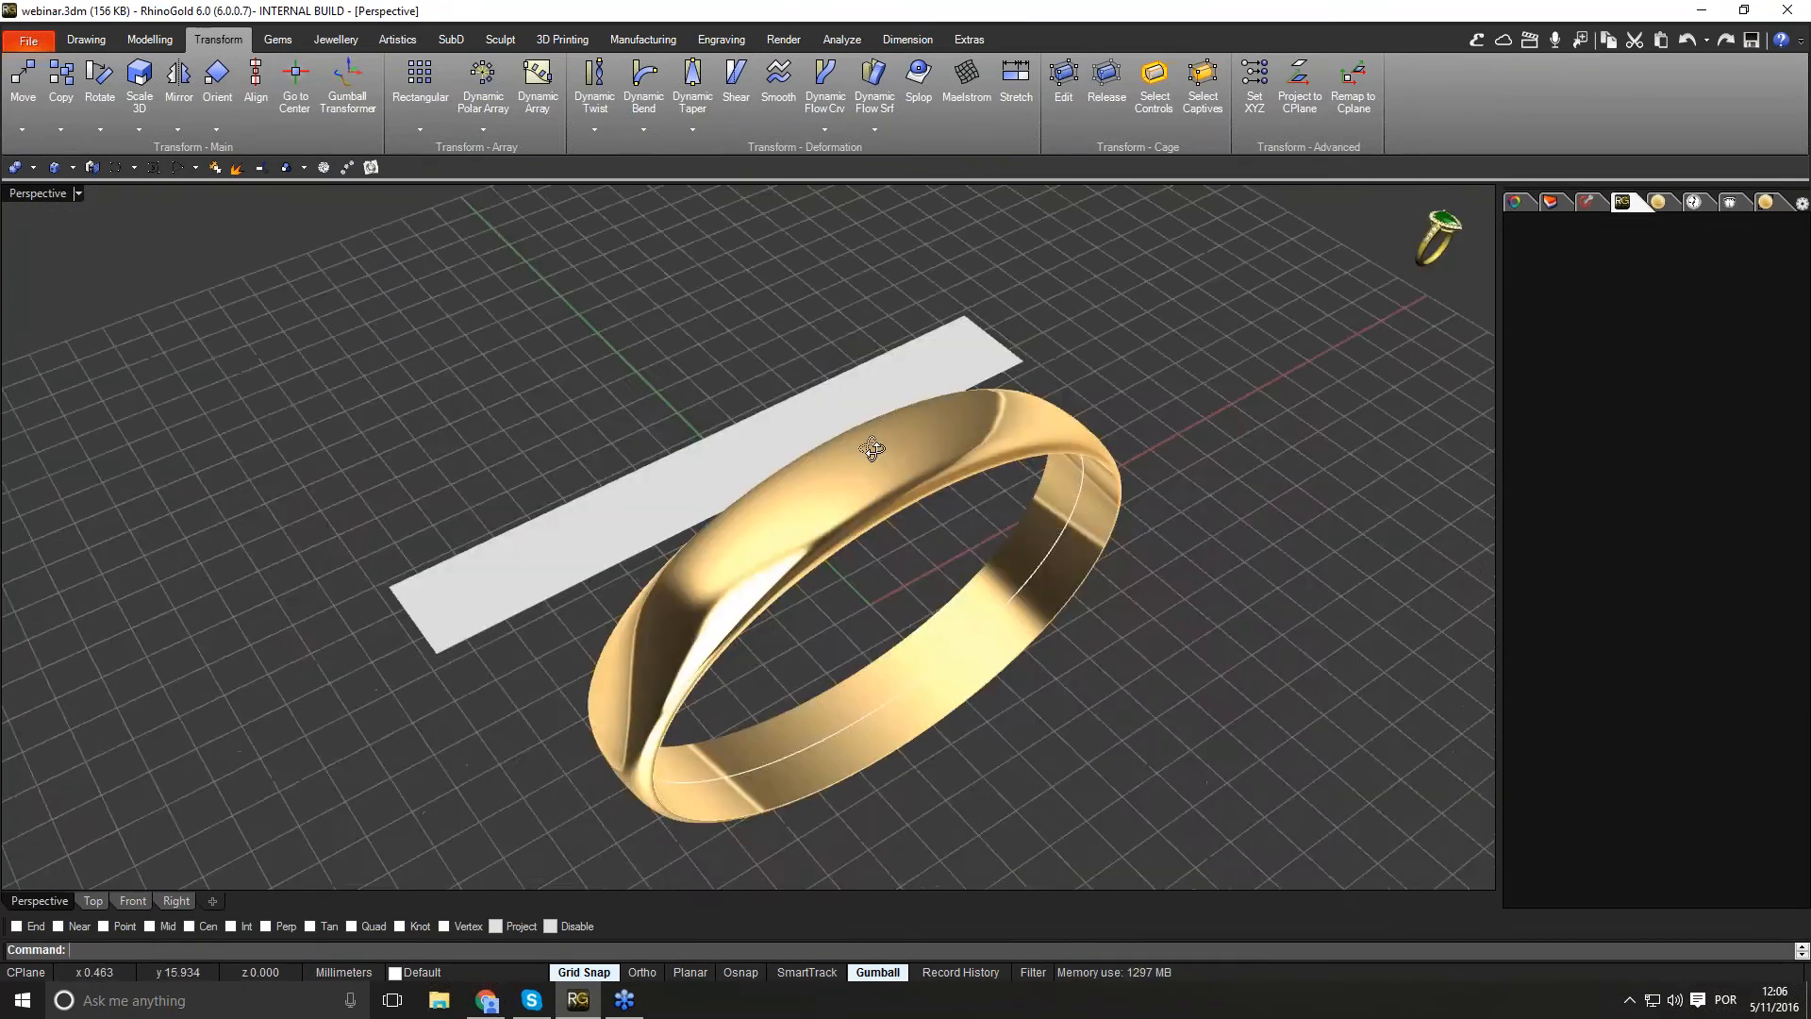
# Step: Open Celtic Knots Studio and place a left-end loop in the first cell of the fourth row
pyautogui.click(397, 39)
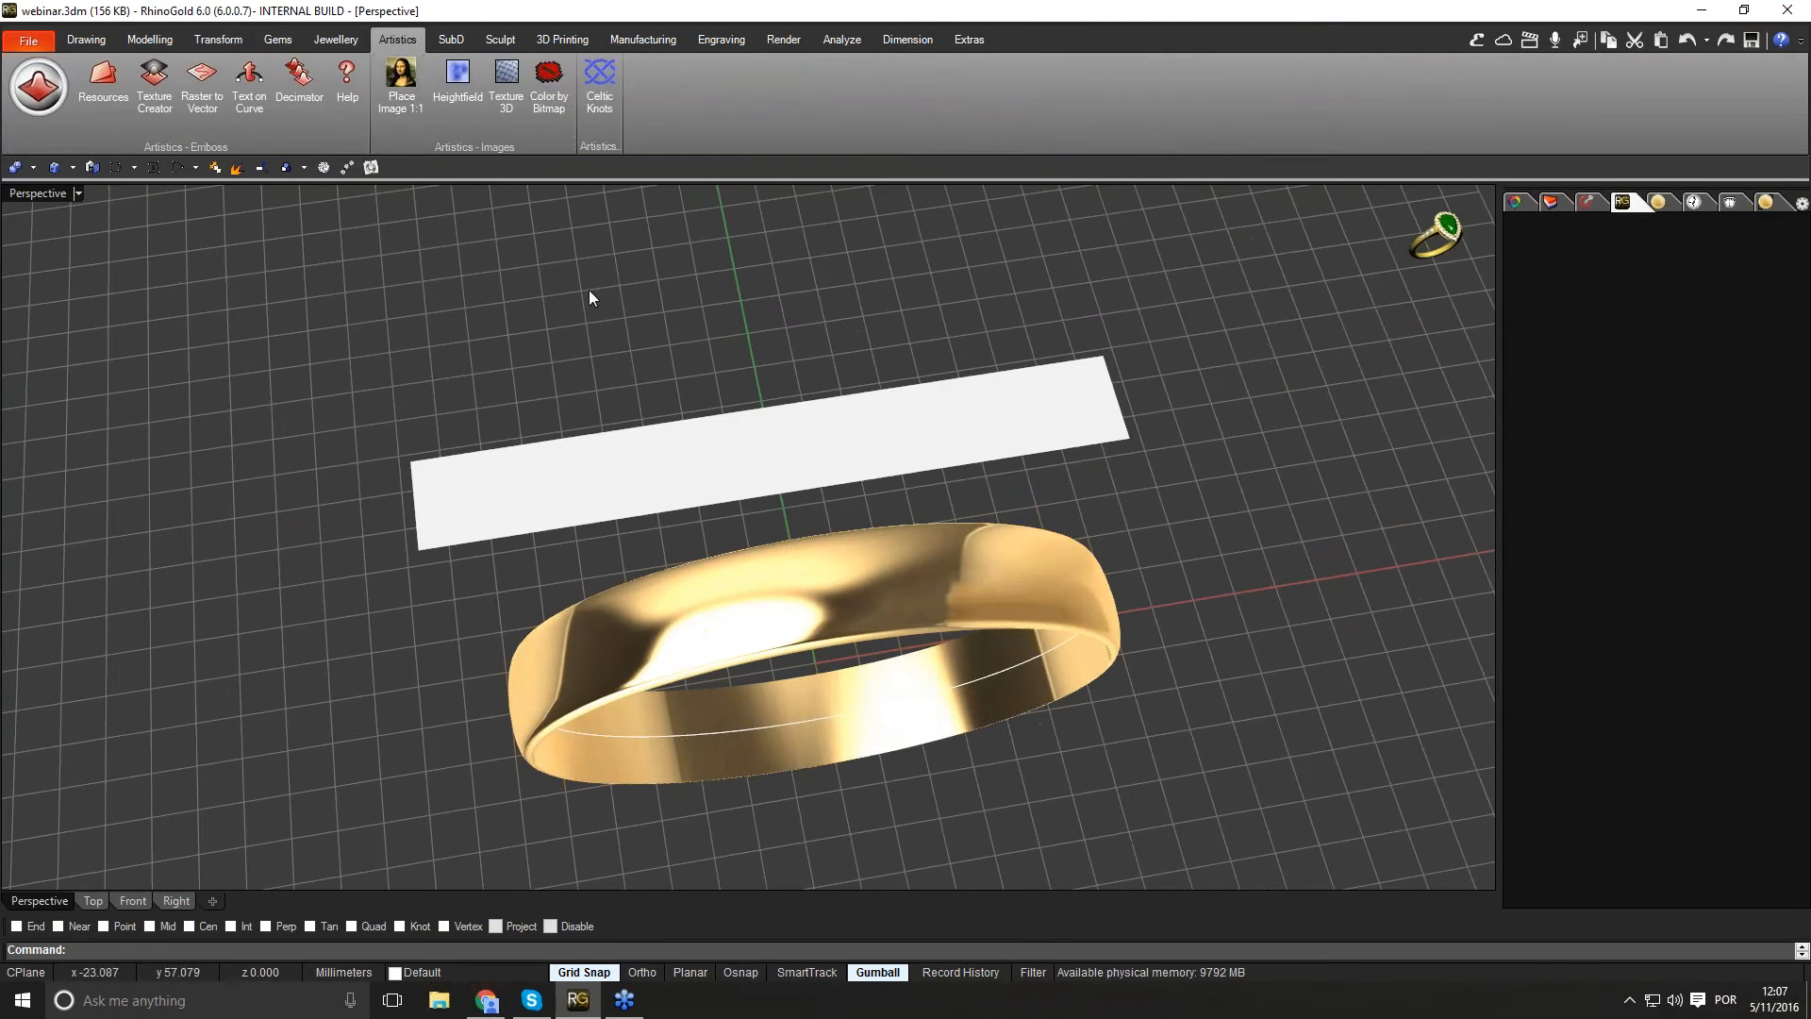
pyautogui.click(601, 108)
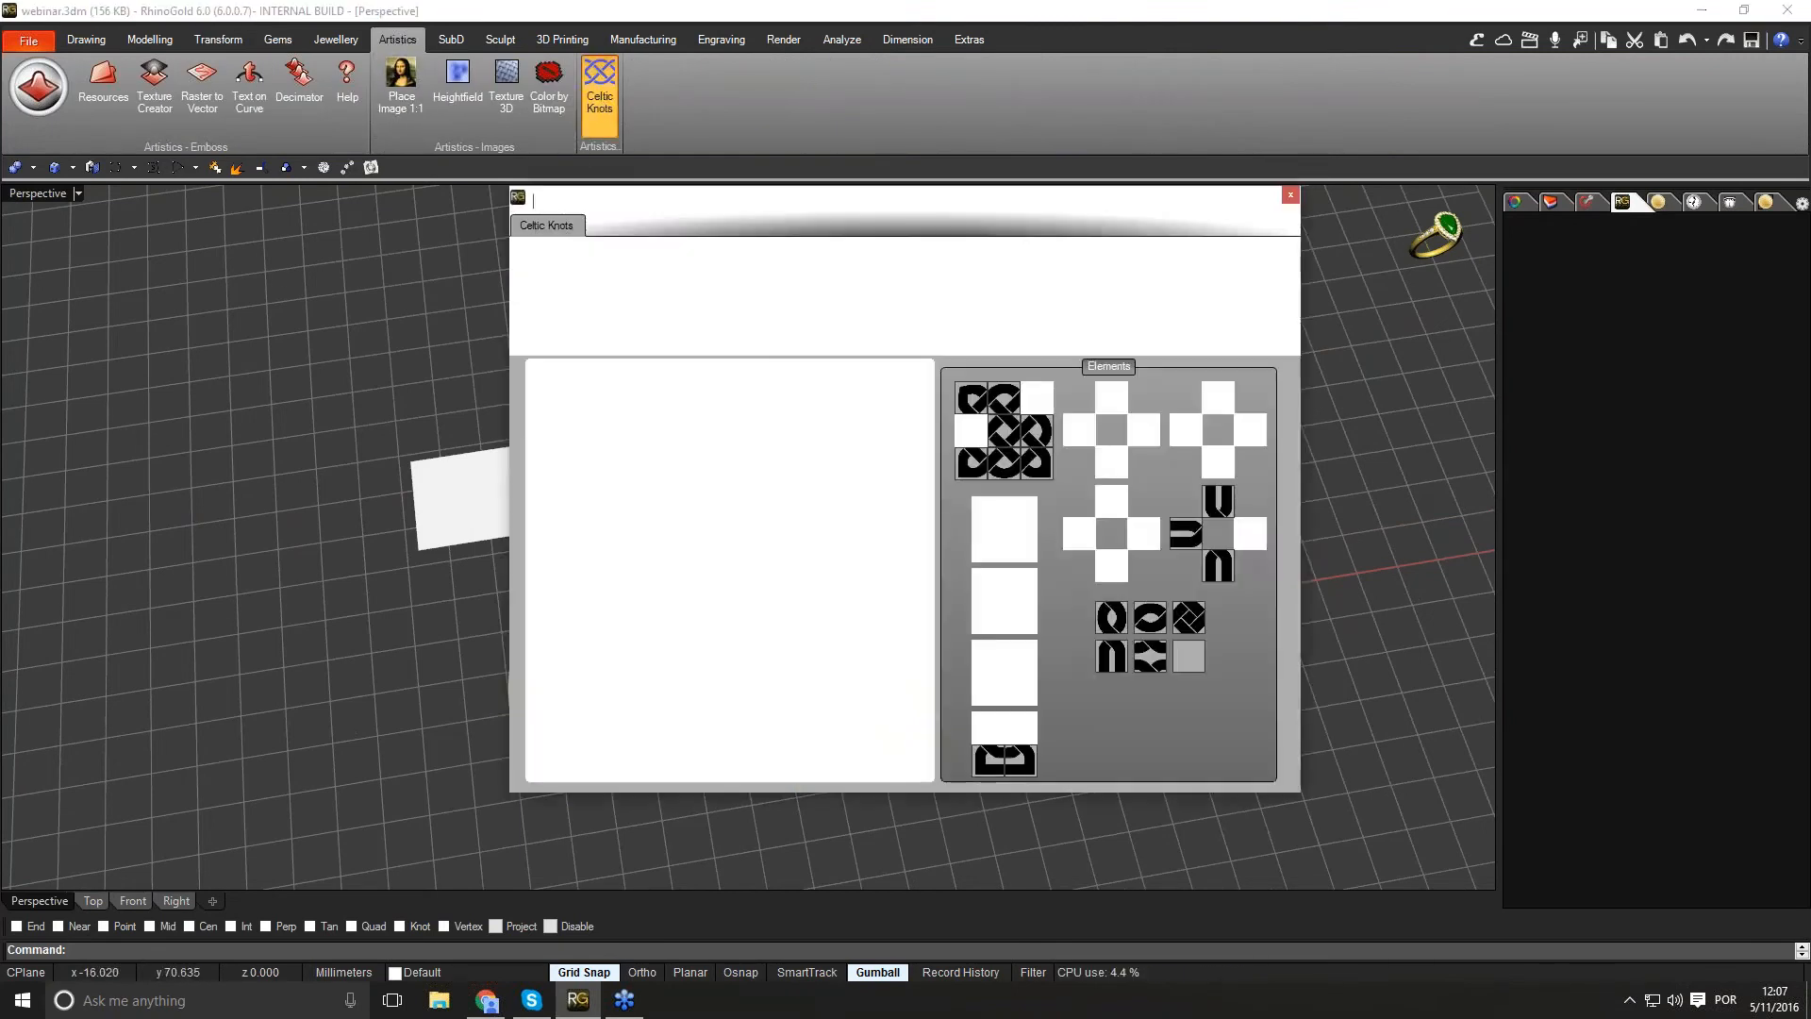
pyautogui.moveTo(710, 218); pyautogui.dragTo(729, 245)
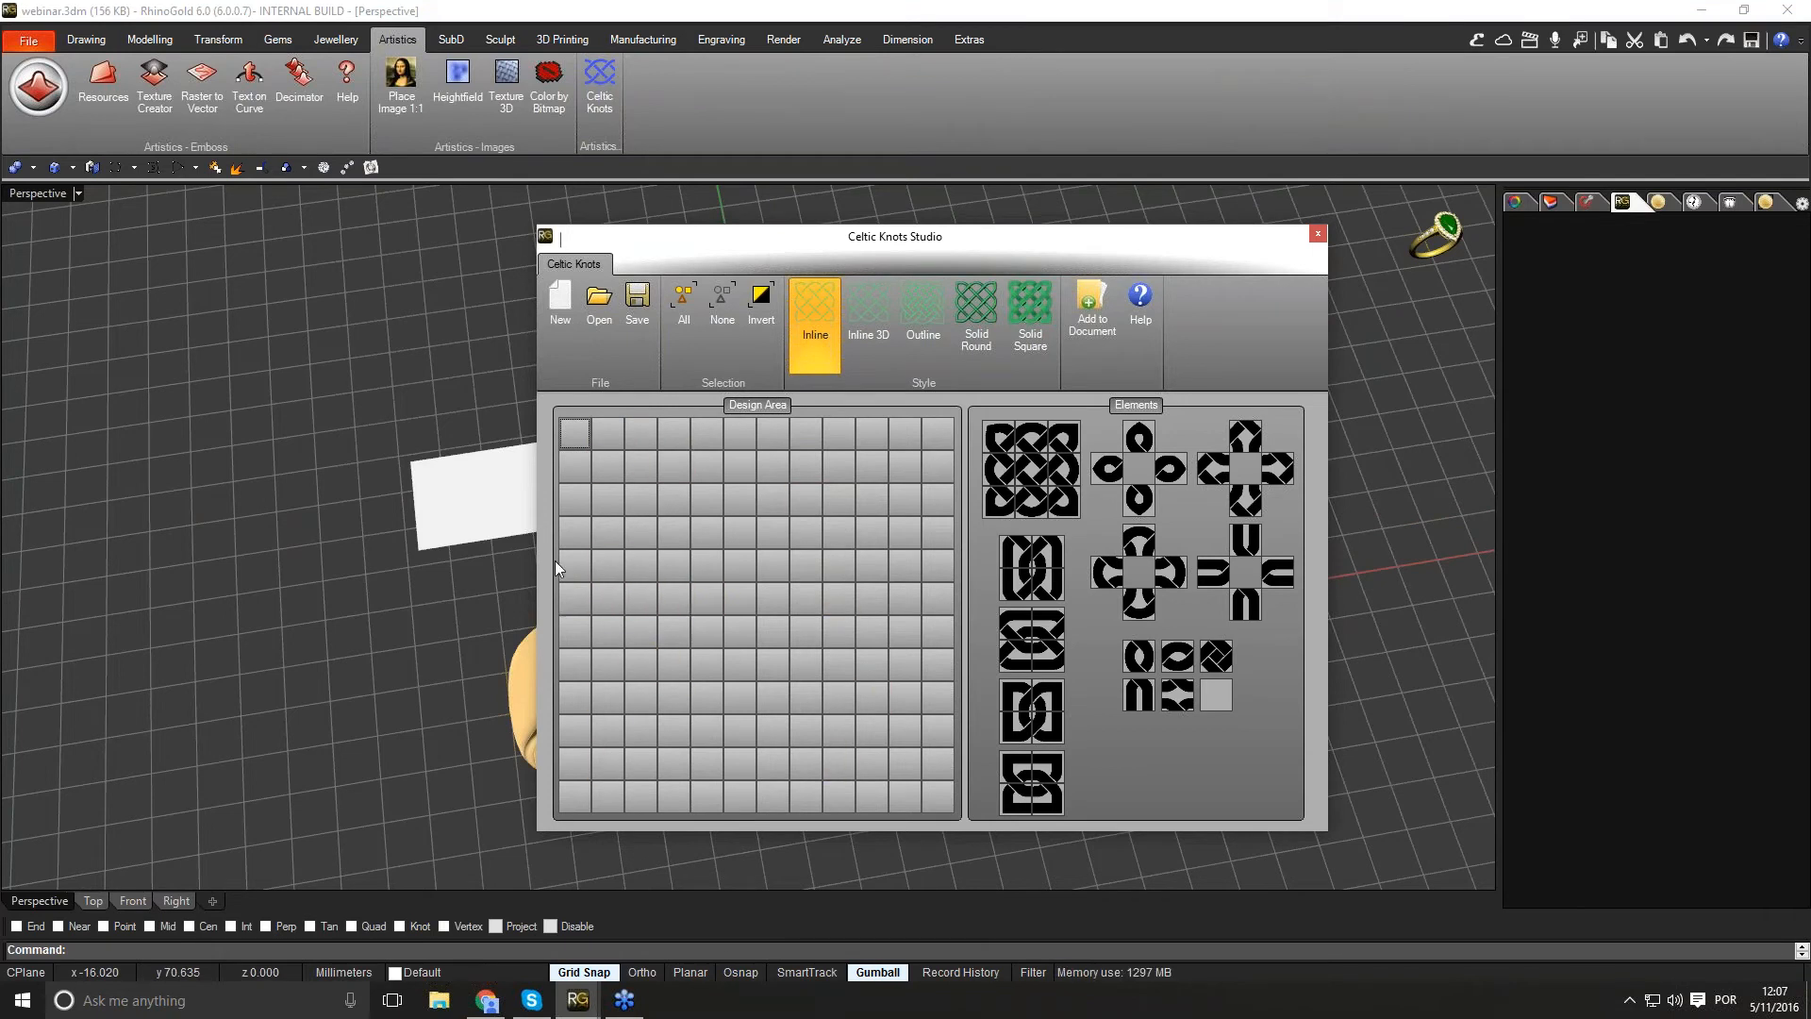
pyautogui.click(581, 539)
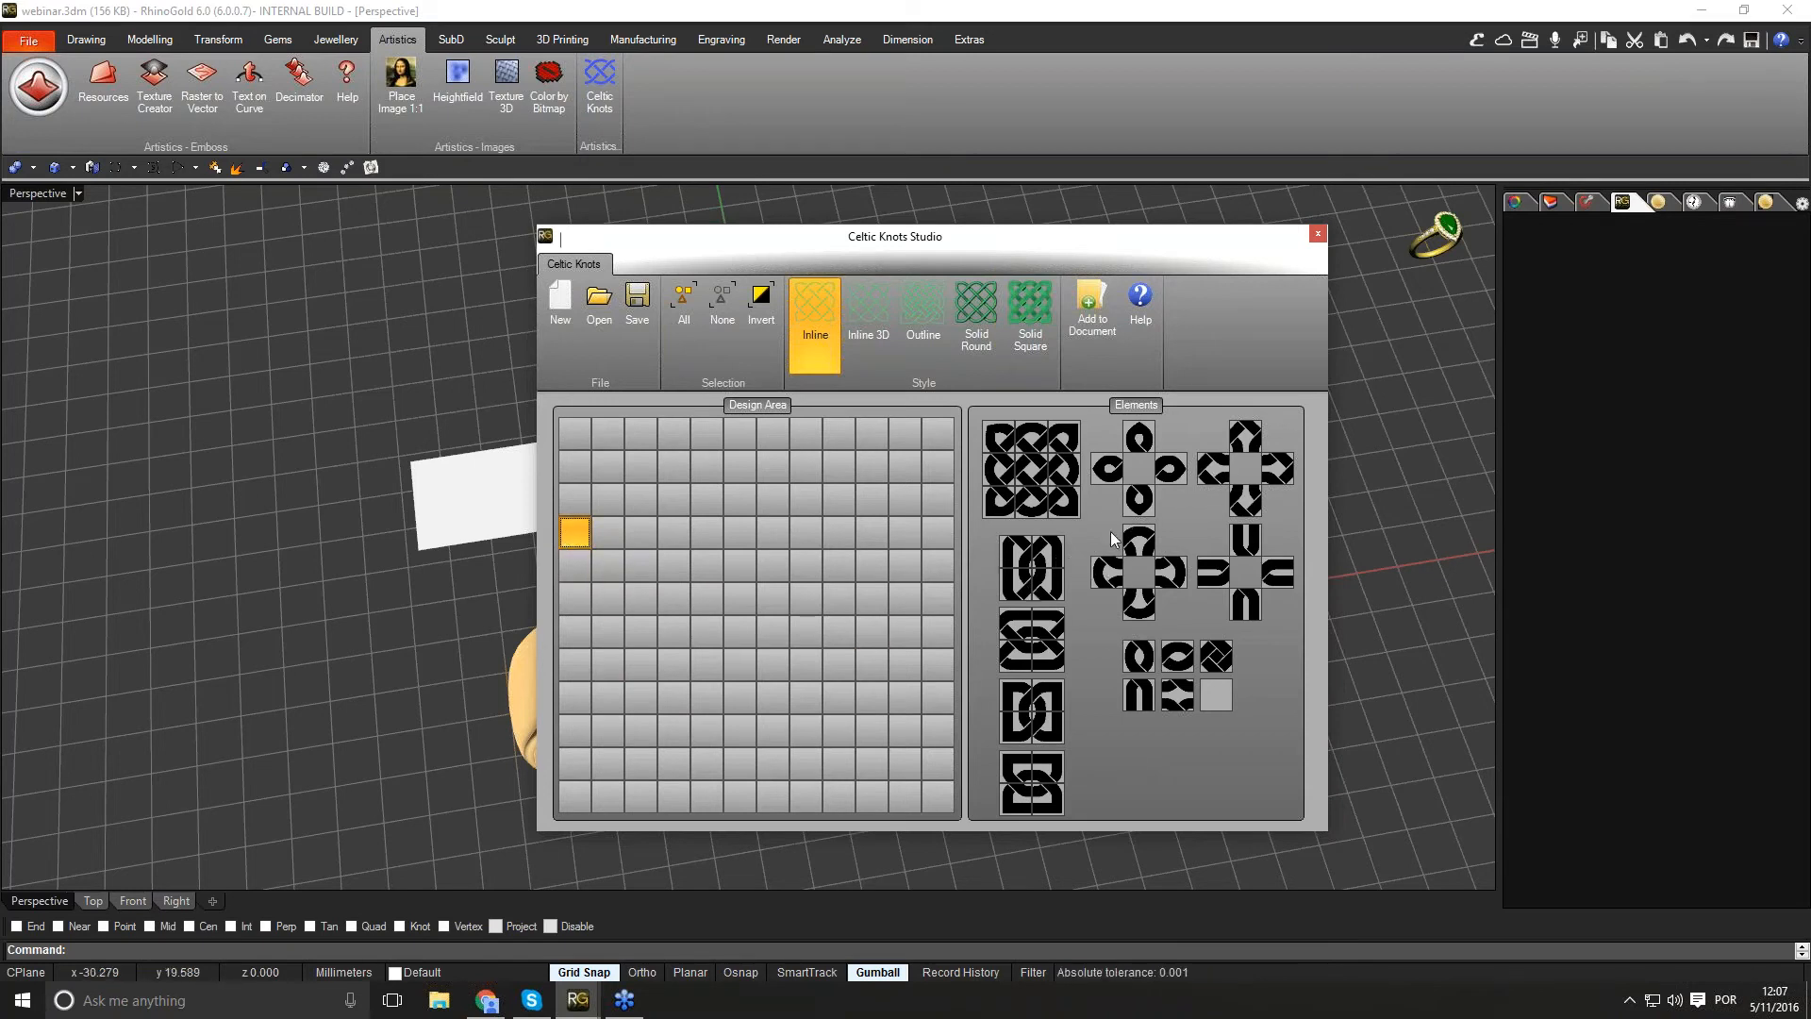
pyautogui.moveTo(1109, 477); pyautogui.dragTo(566, 539)
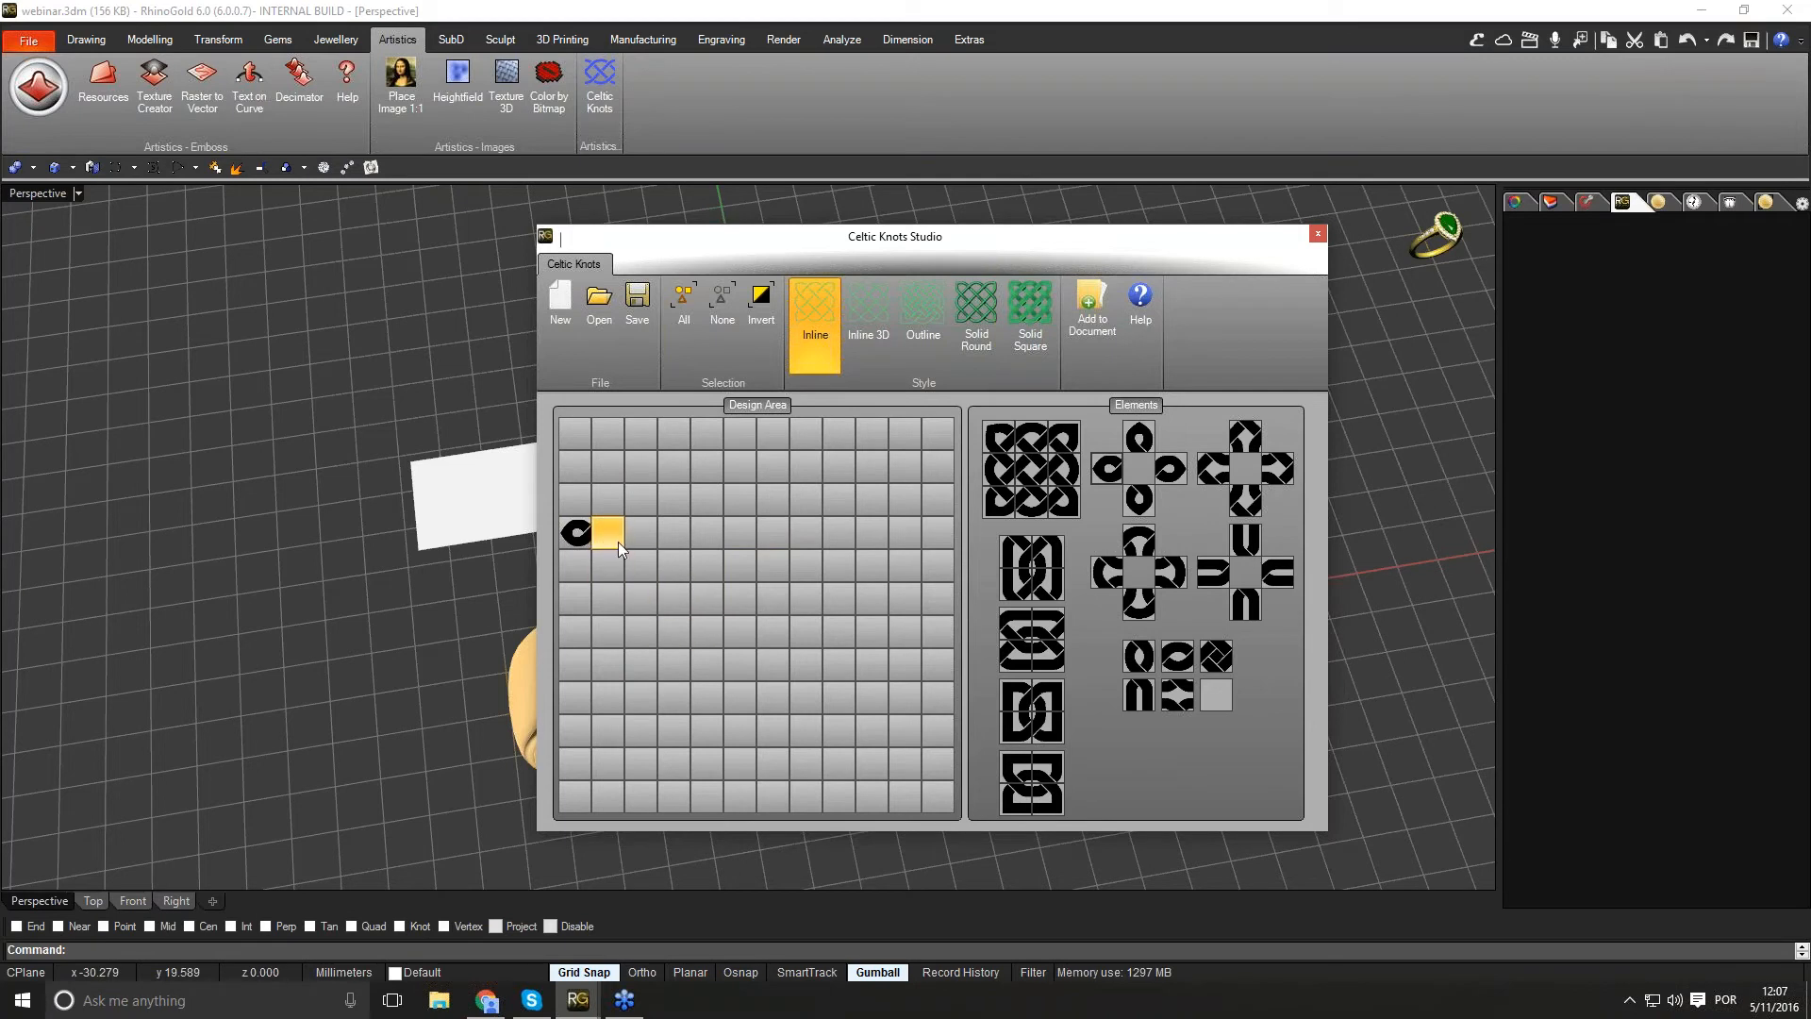
# Step: Fill column two with an upper-left corner in row three, a crossing in row four and a lower-left corner in row five
pyautogui.click(608, 499)
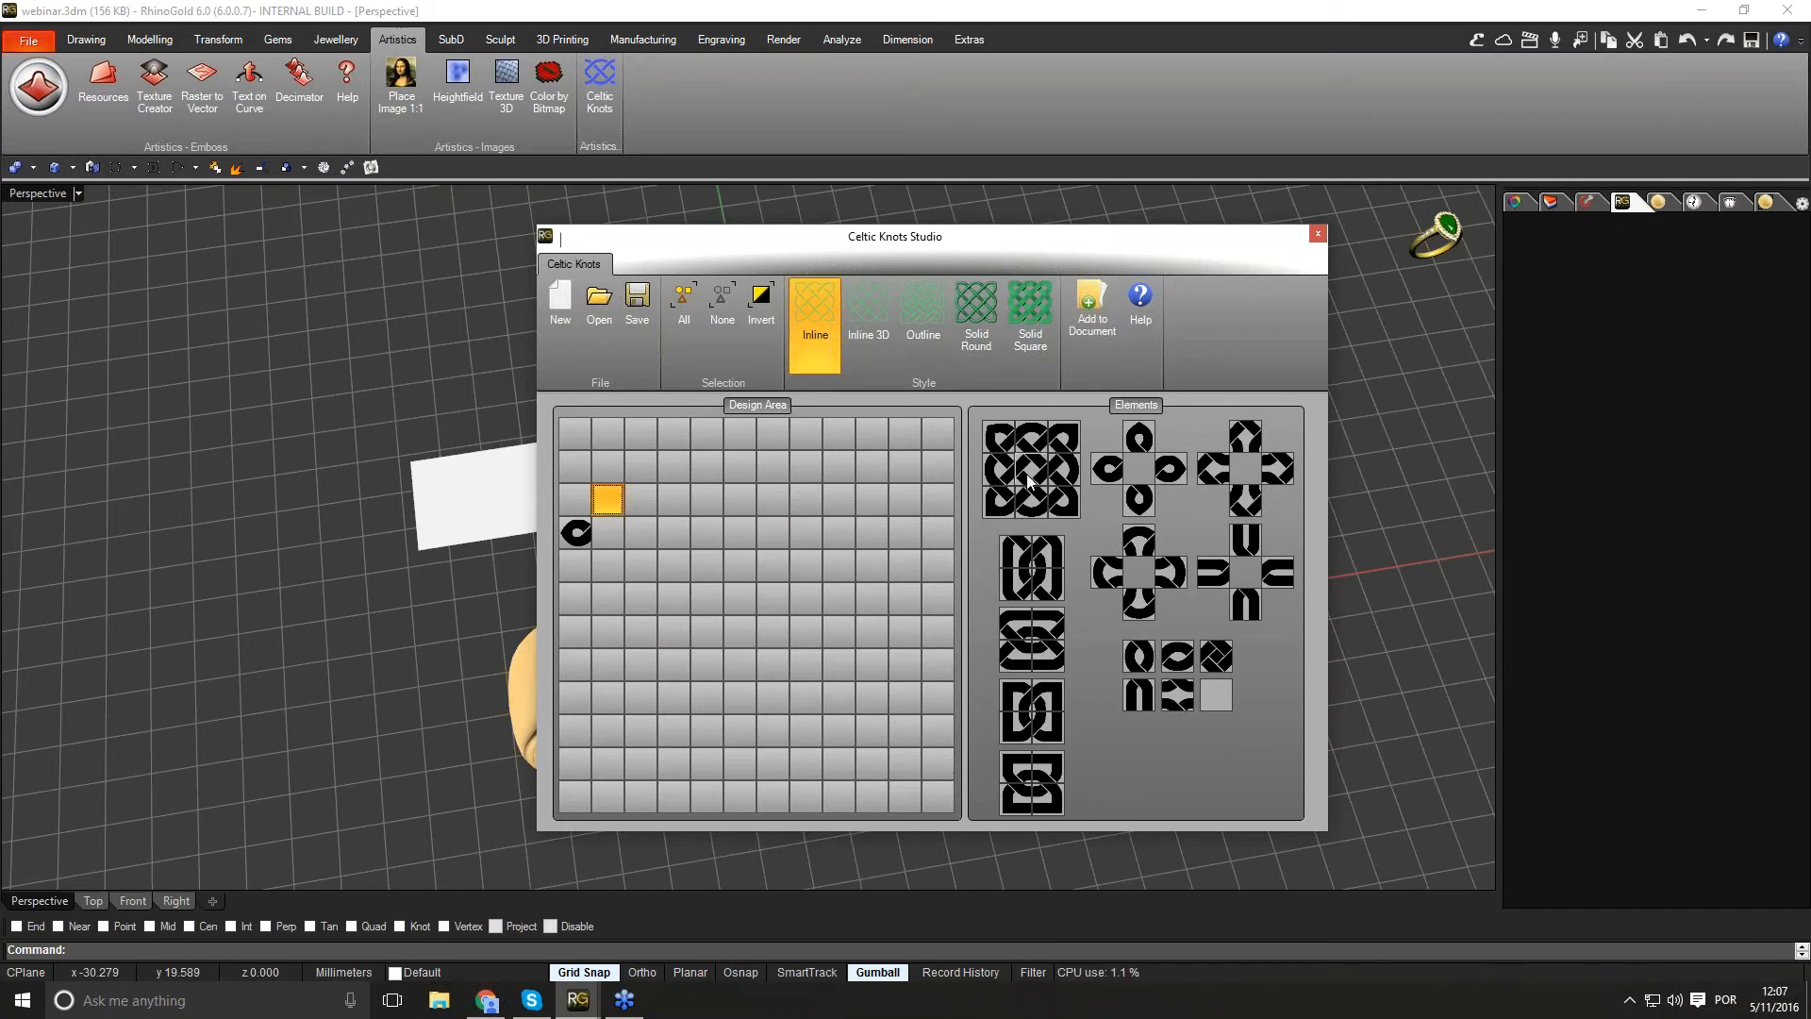
pyautogui.moveTo(1002, 452); pyautogui.dragTo(615, 512)
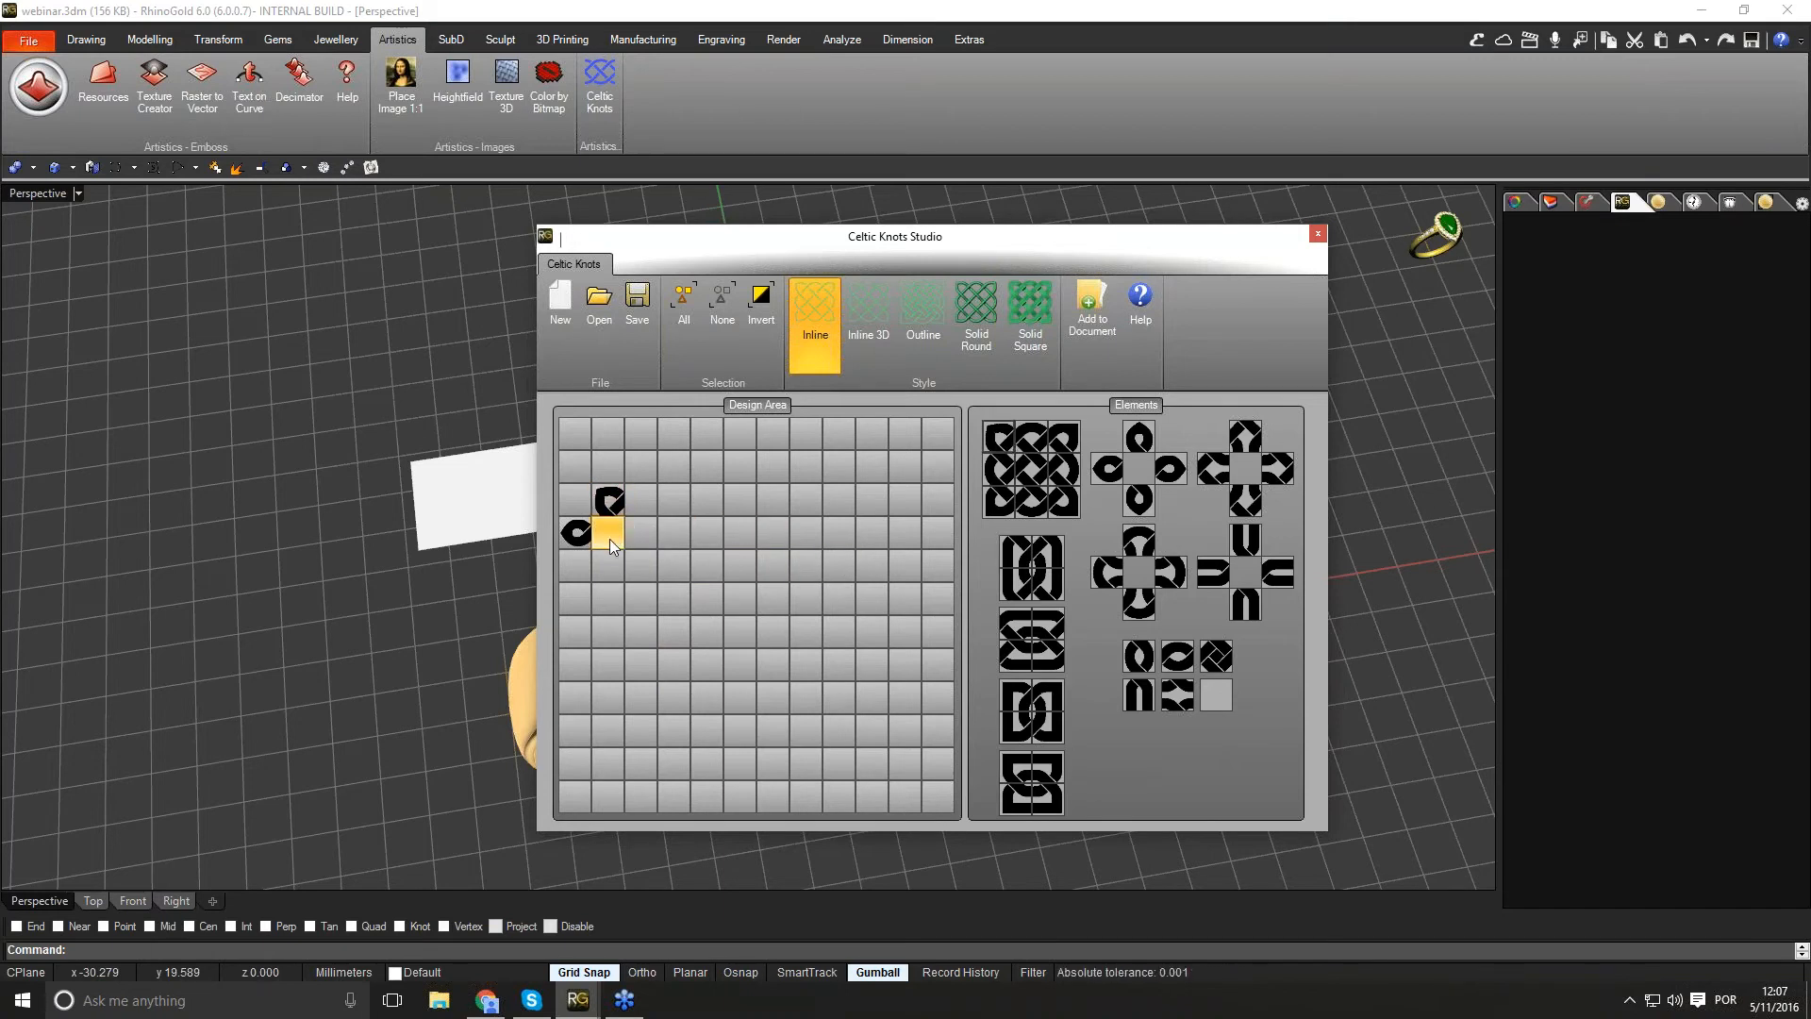
pyautogui.click(609, 534)
pyautogui.moveTo(1216, 660); pyautogui.dragTo(611, 538)
pyautogui.click(610, 567)
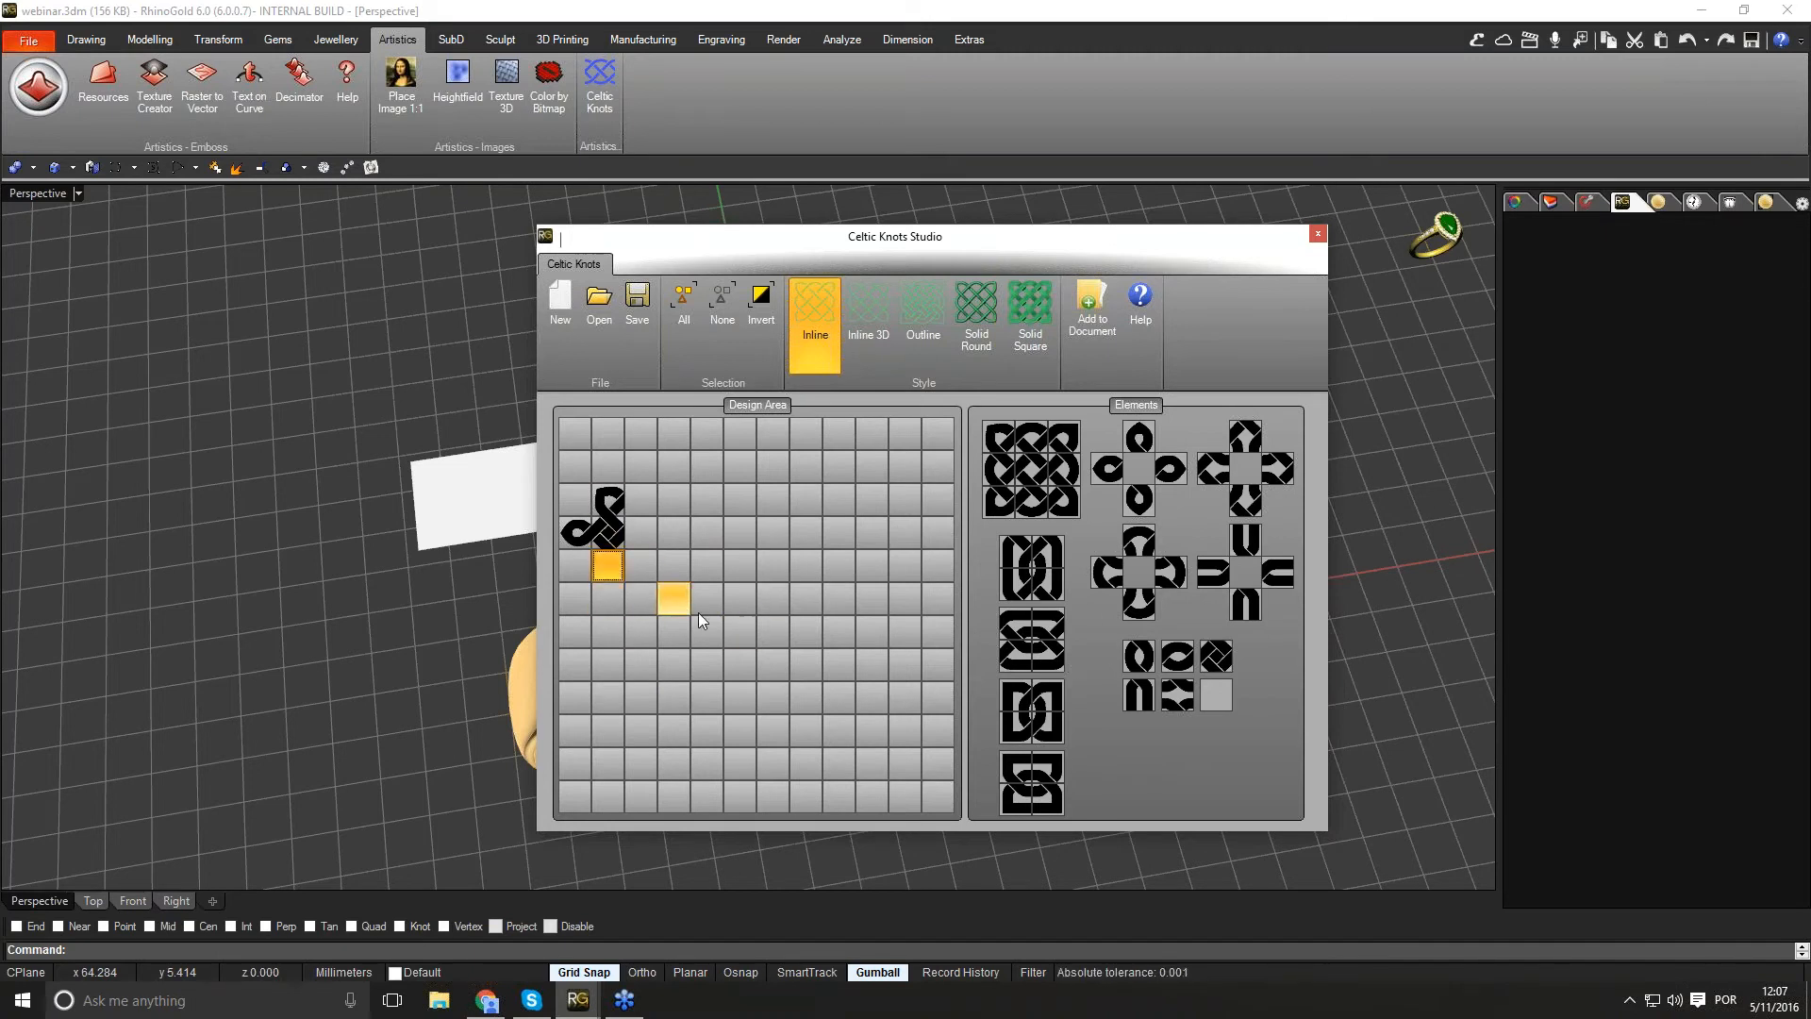
pyautogui.moveTo(1003, 511); pyautogui.dragTo(609, 577)
# Step: Fill columns three to ten with the top-edge weave in row three and the central weave in row four
pyautogui.click(641, 502)
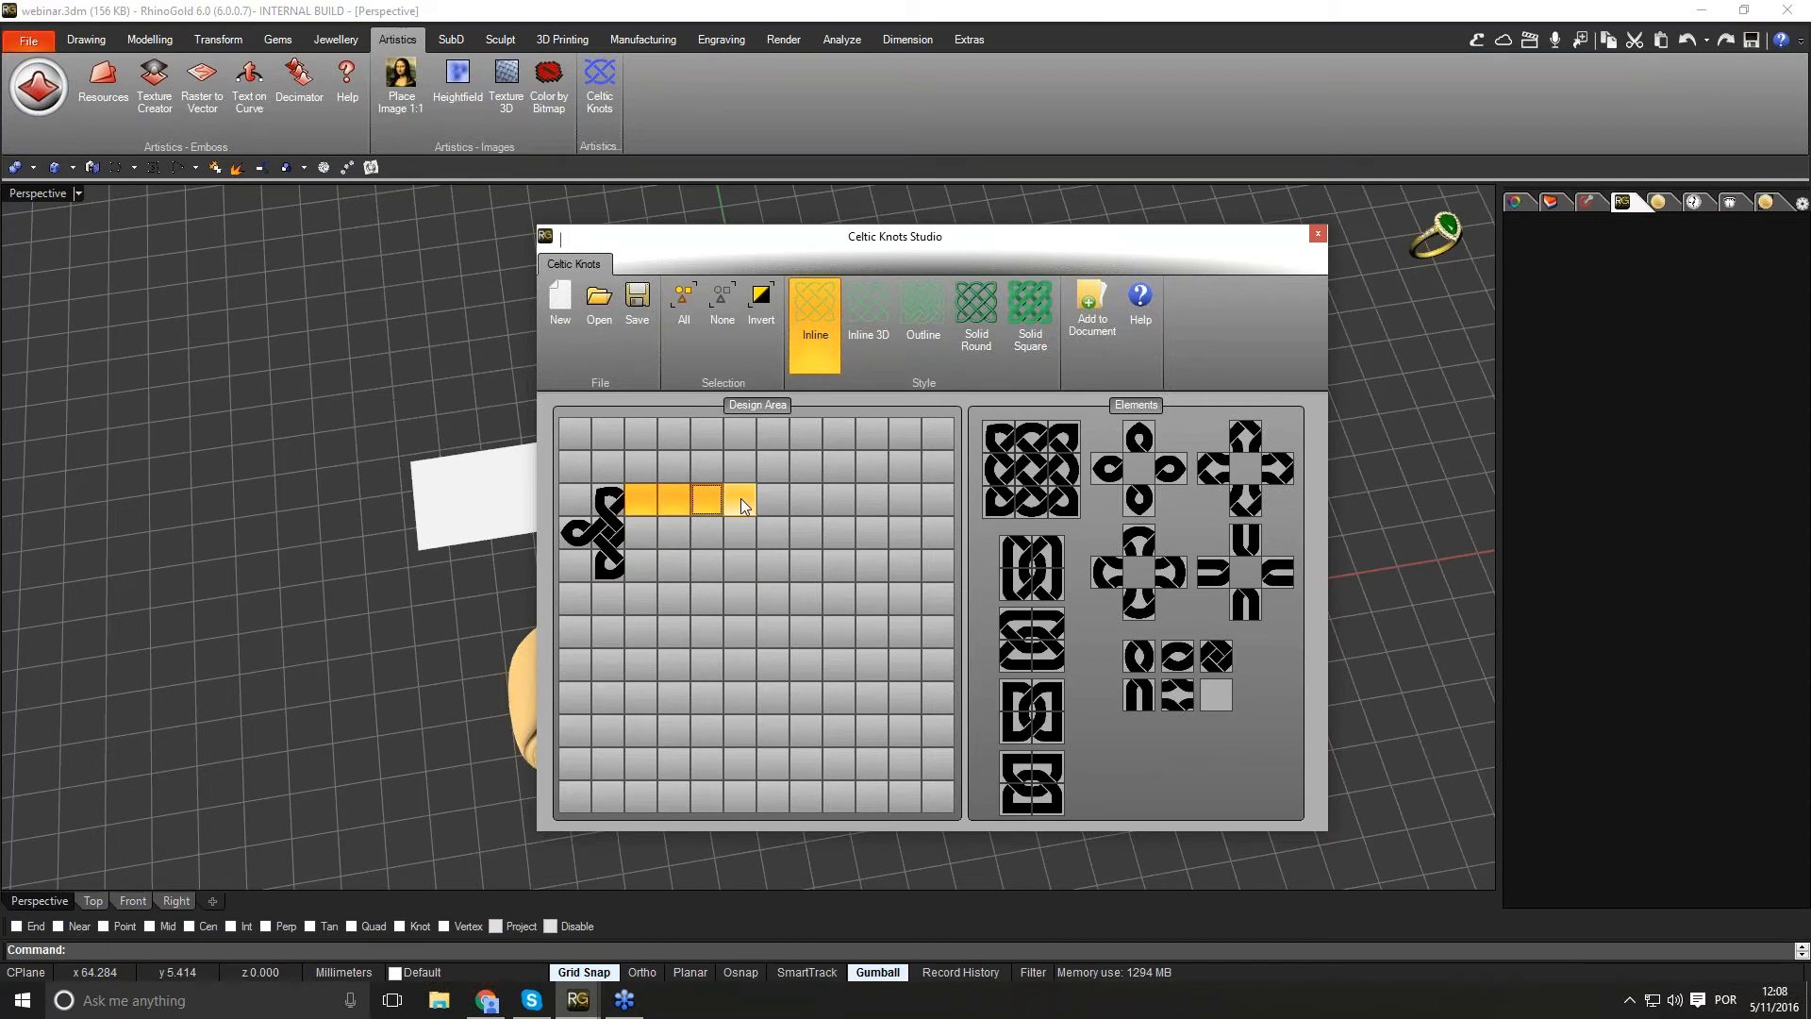
pyautogui.moveTo(757, 496); pyautogui.dragTo(772, 496)
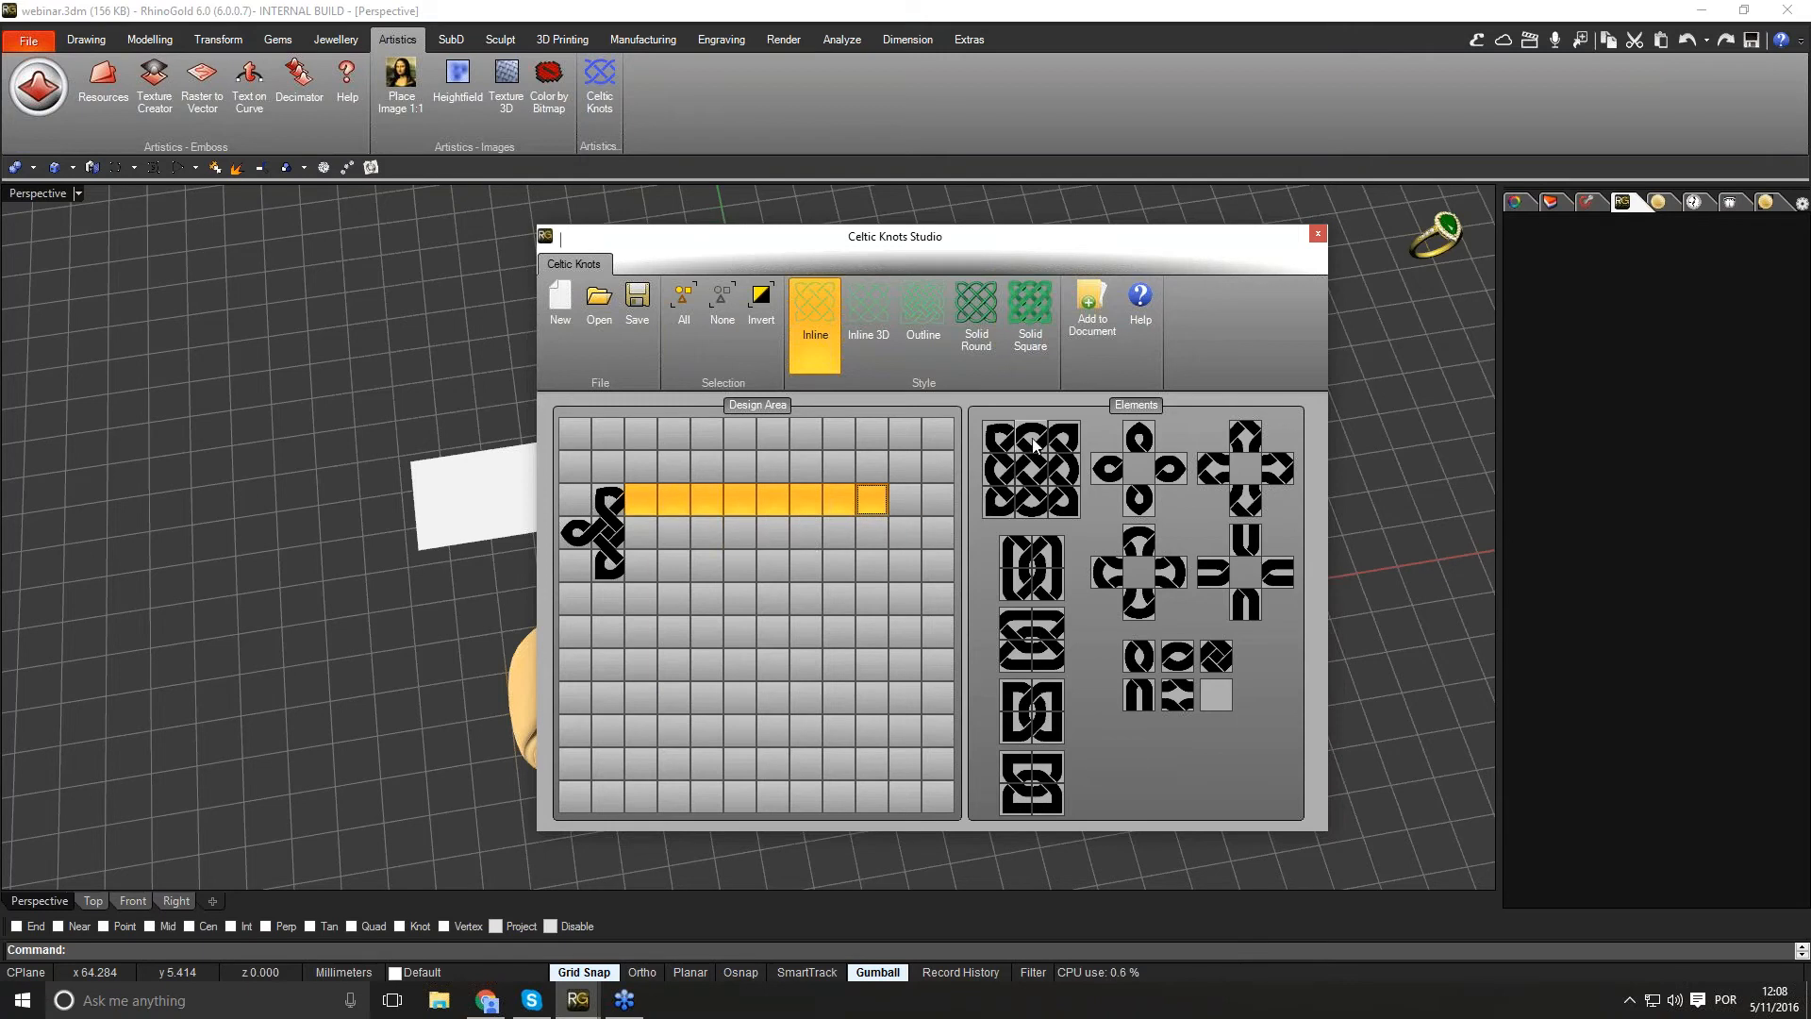
pyautogui.click(882, 511)
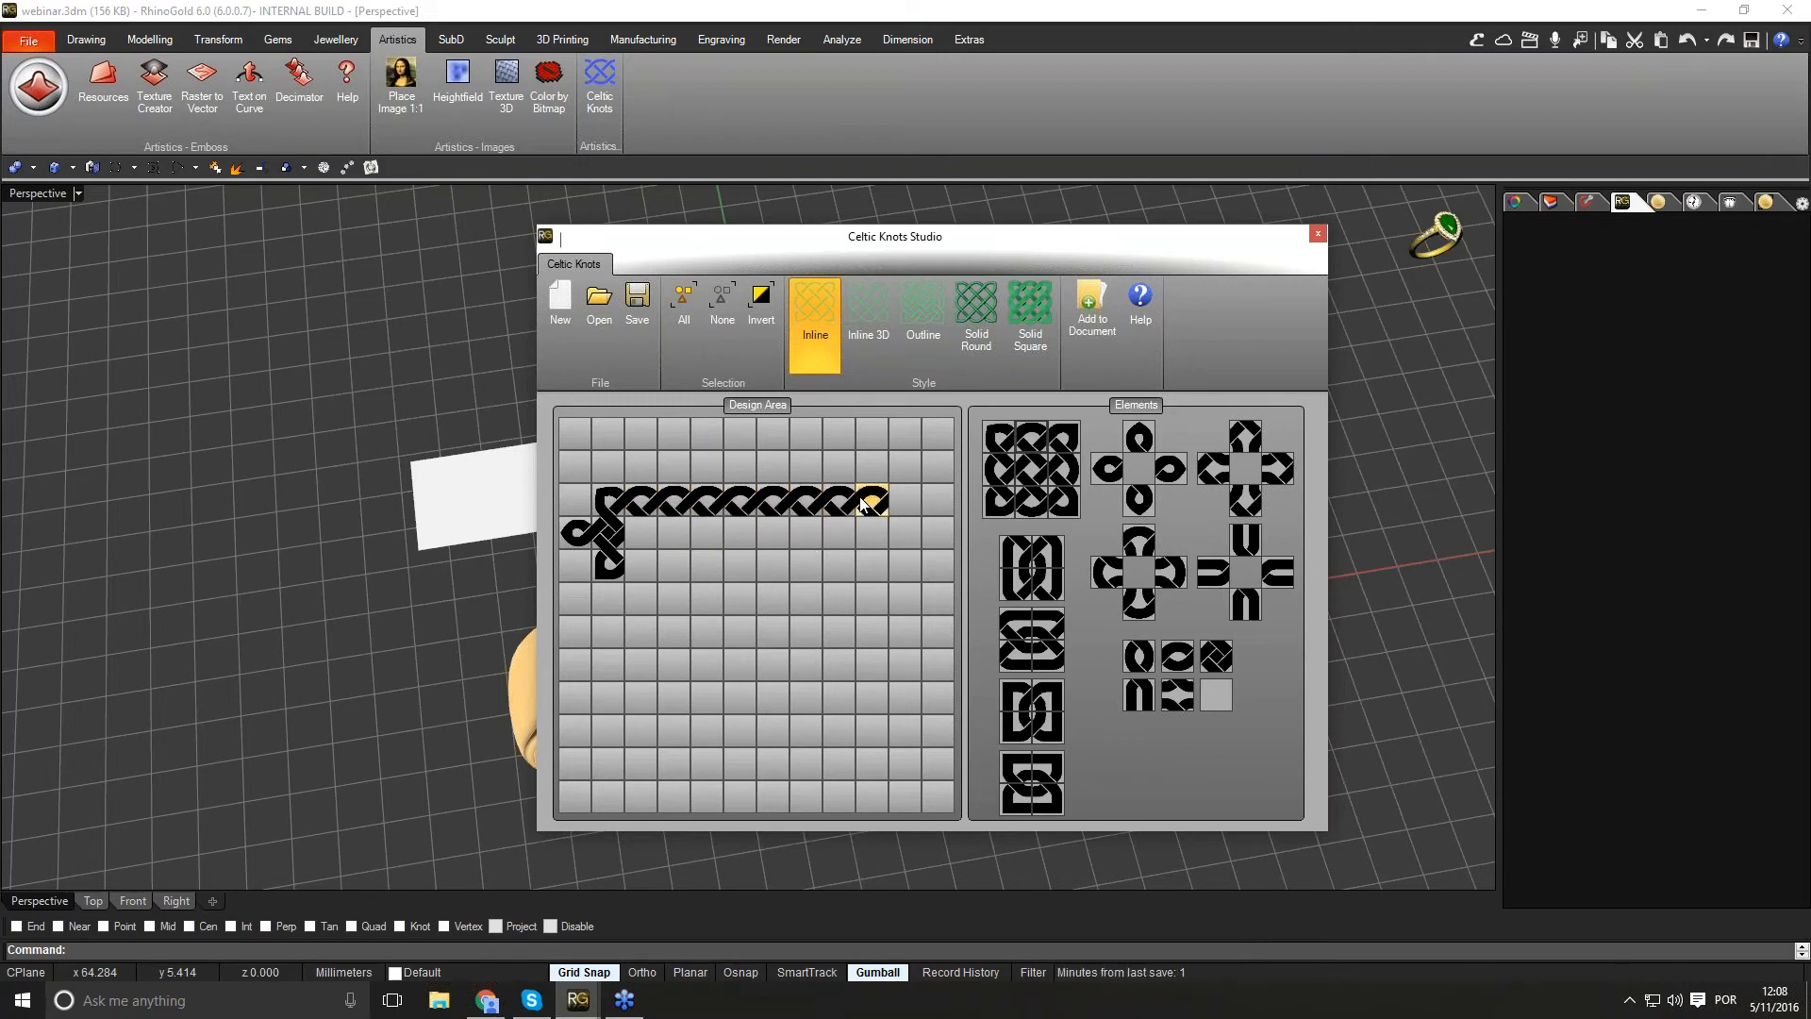
pyautogui.click(649, 540)
pyautogui.moveTo(713, 530); pyautogui.dragTo(738, 530)
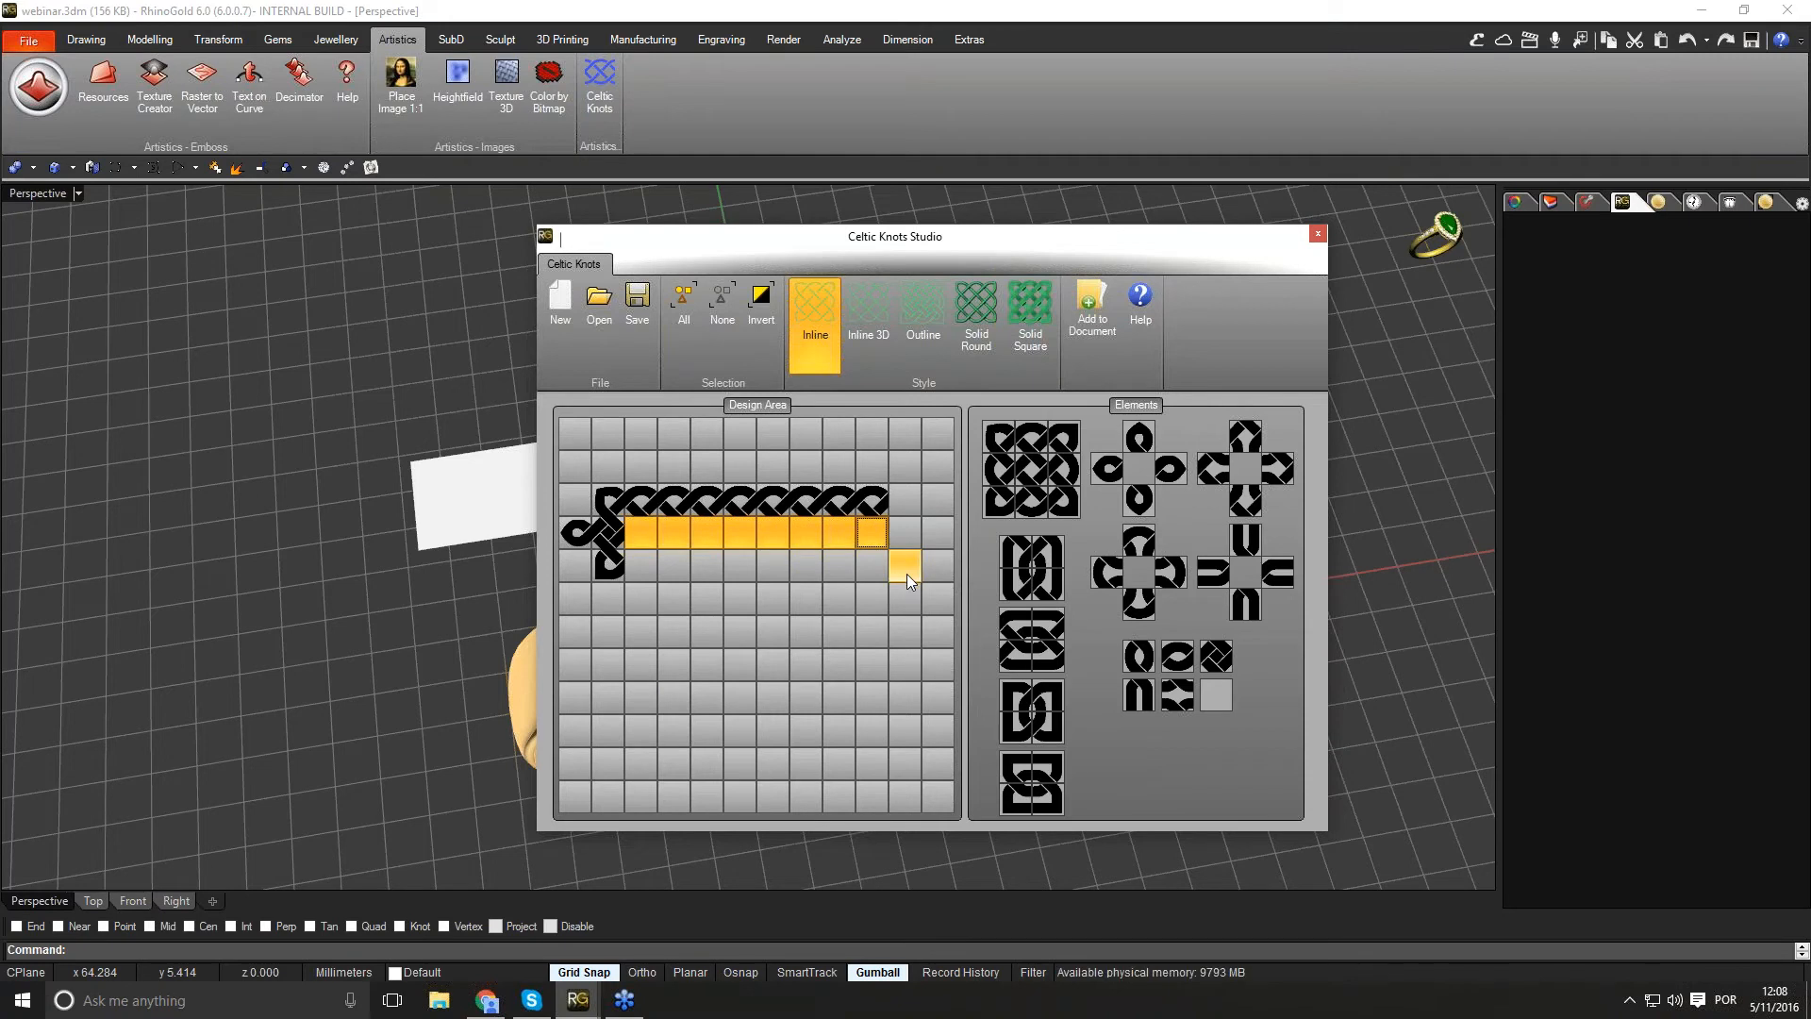
pyautogui.moveTo(1035, 476); pyautogui.dragTo(872, 551)
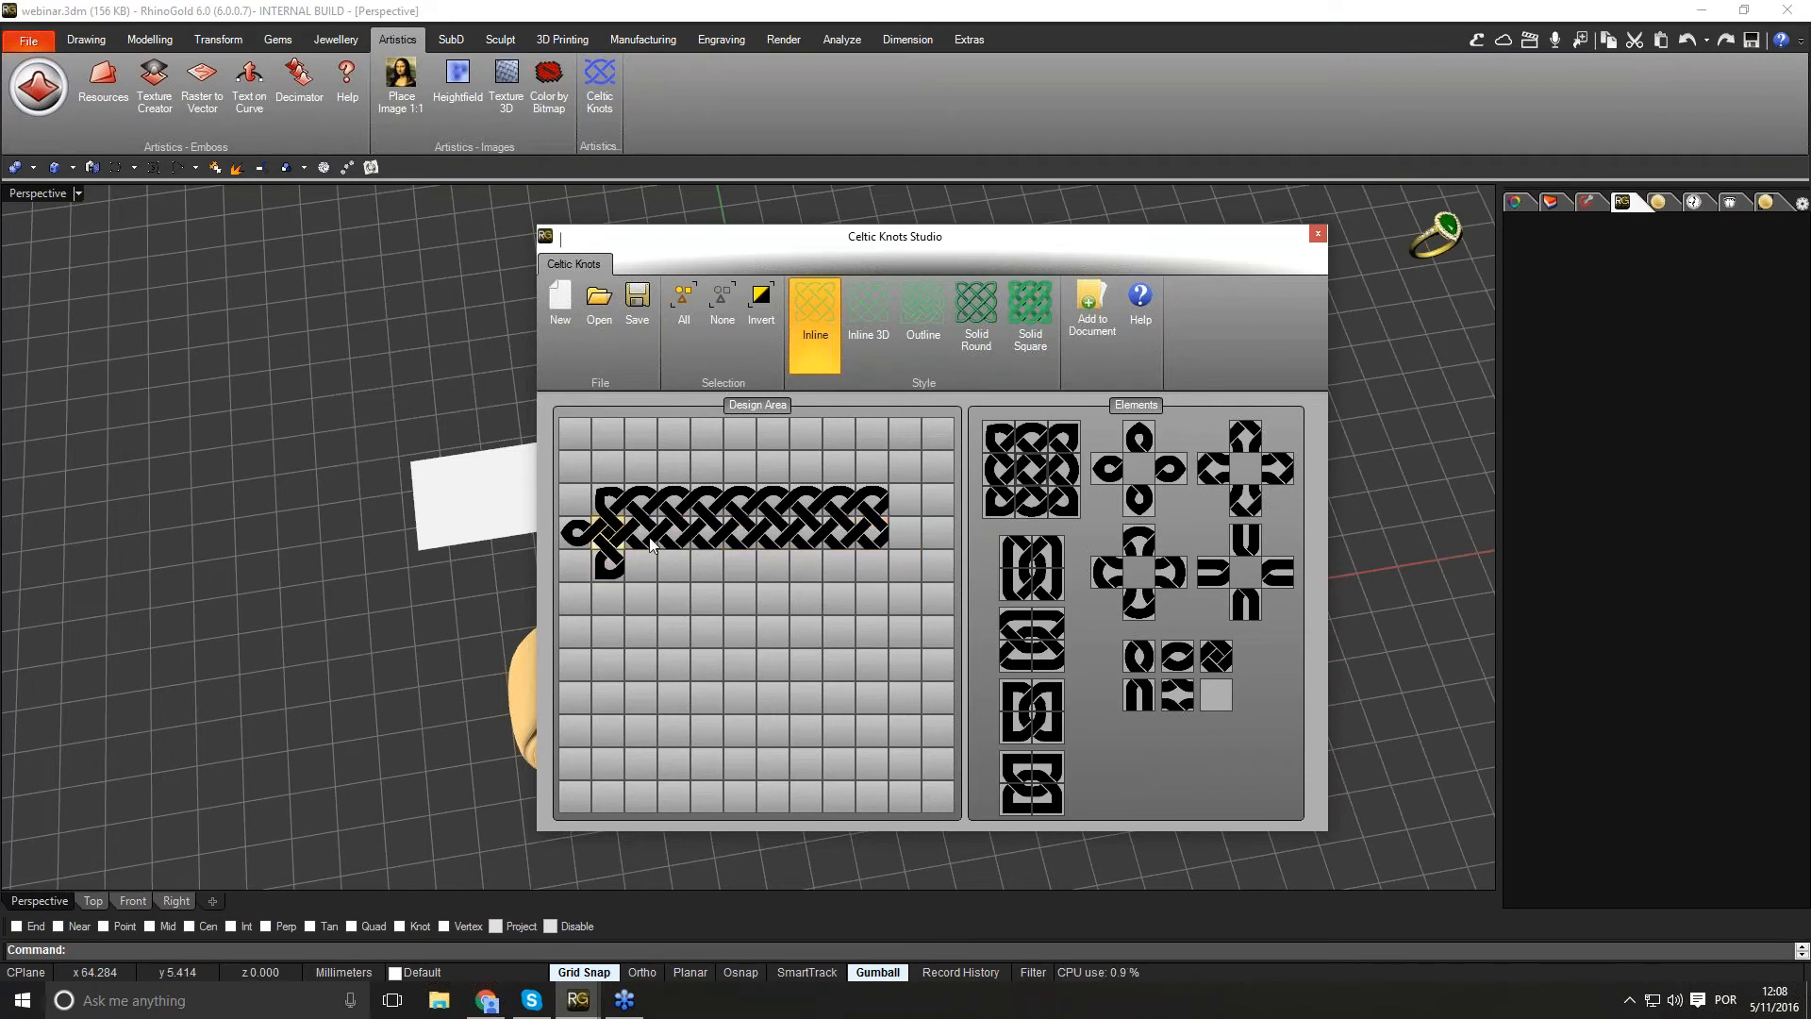
# Step: Fill columns three to ten of row five with the bottom-edge weave element
pyautogui.click(640, 566)
pyautogui.click(668, 567)
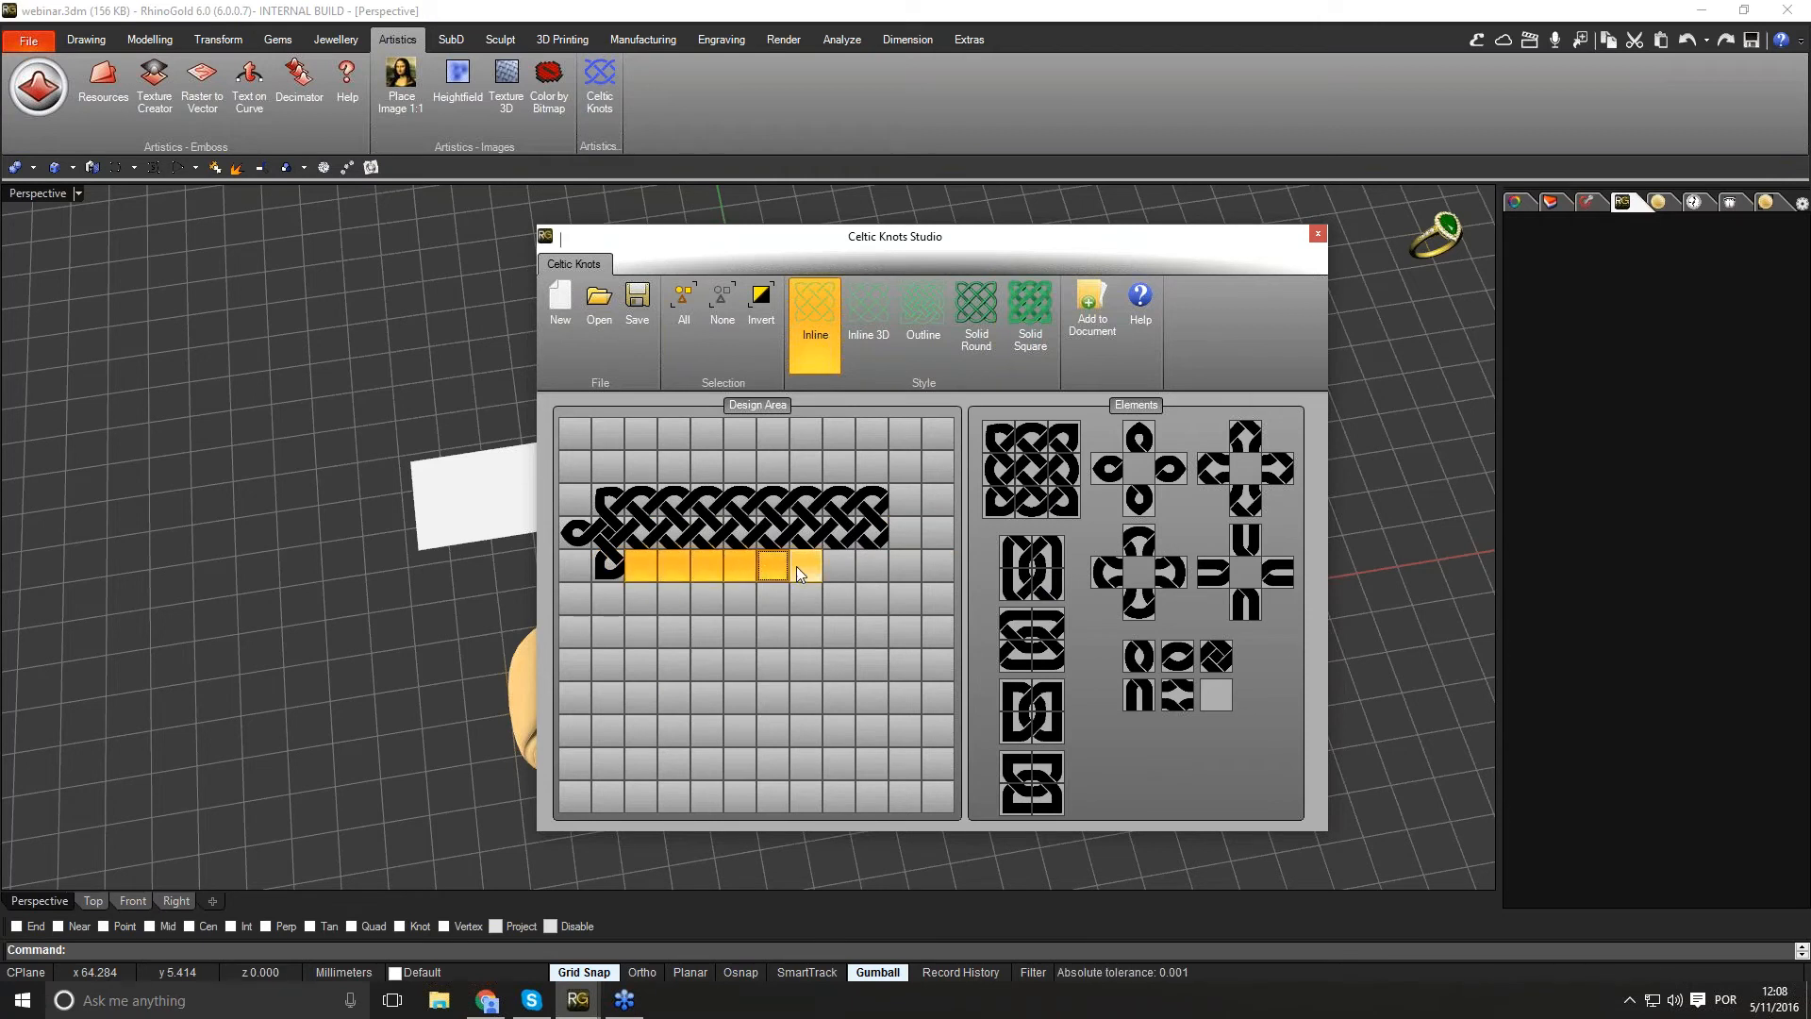
pyautogui.click(843, 565)
pyautogui.moveTo(1032, 515); pyautogui.dragTo(877, 577)
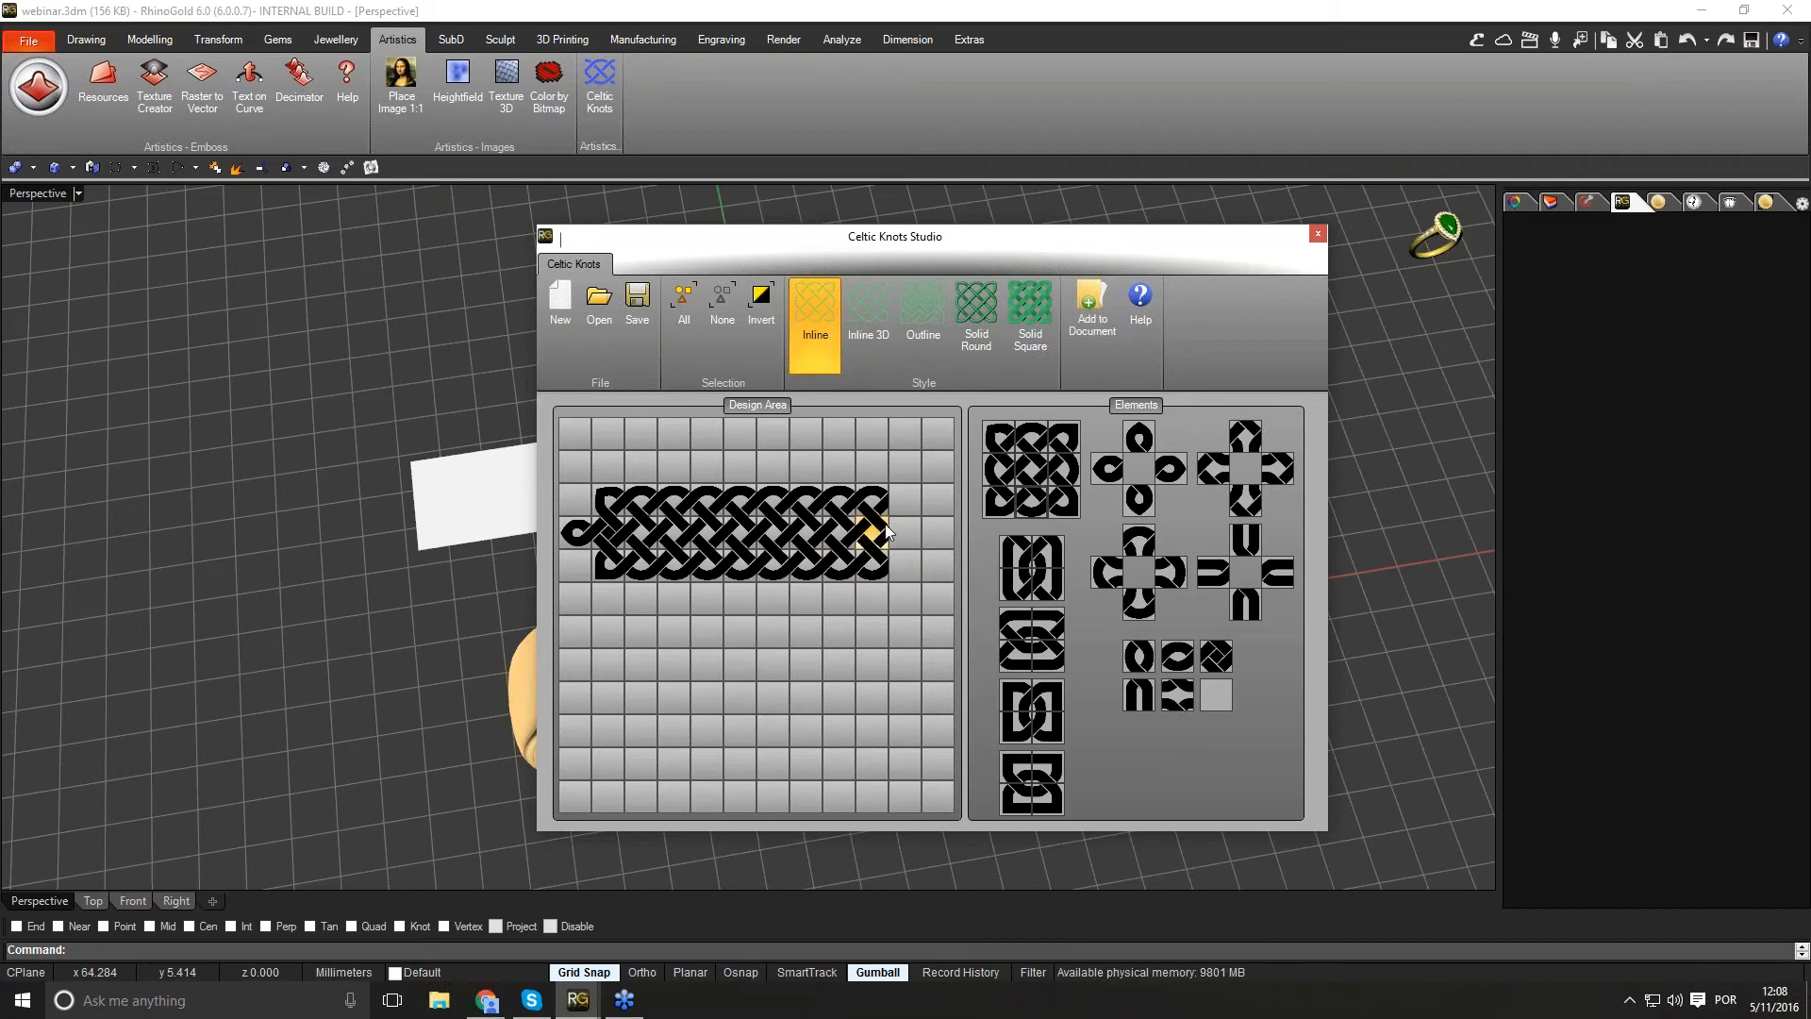
# Step: Place the single crossing element in columns ten and eleven of row four
pyautogui.click(869, 540)
pyautogui.moveTo(1217, 671); pyautogui.dragTo(873, 544)
pyautogui.click(904, 531)
pyautogui.moveTo(1203, 665)
pyautogui.mouseDown()
pyautogui.moveTo(1032, 626)
pyautogui.moveTo(907, 540)
pyautogui.mouseUp()
# Step: Close the knot with right-hand corners above and below the column-eleven crossing and an end loop in column twelve of row four
pyautogui.click(904, 570)
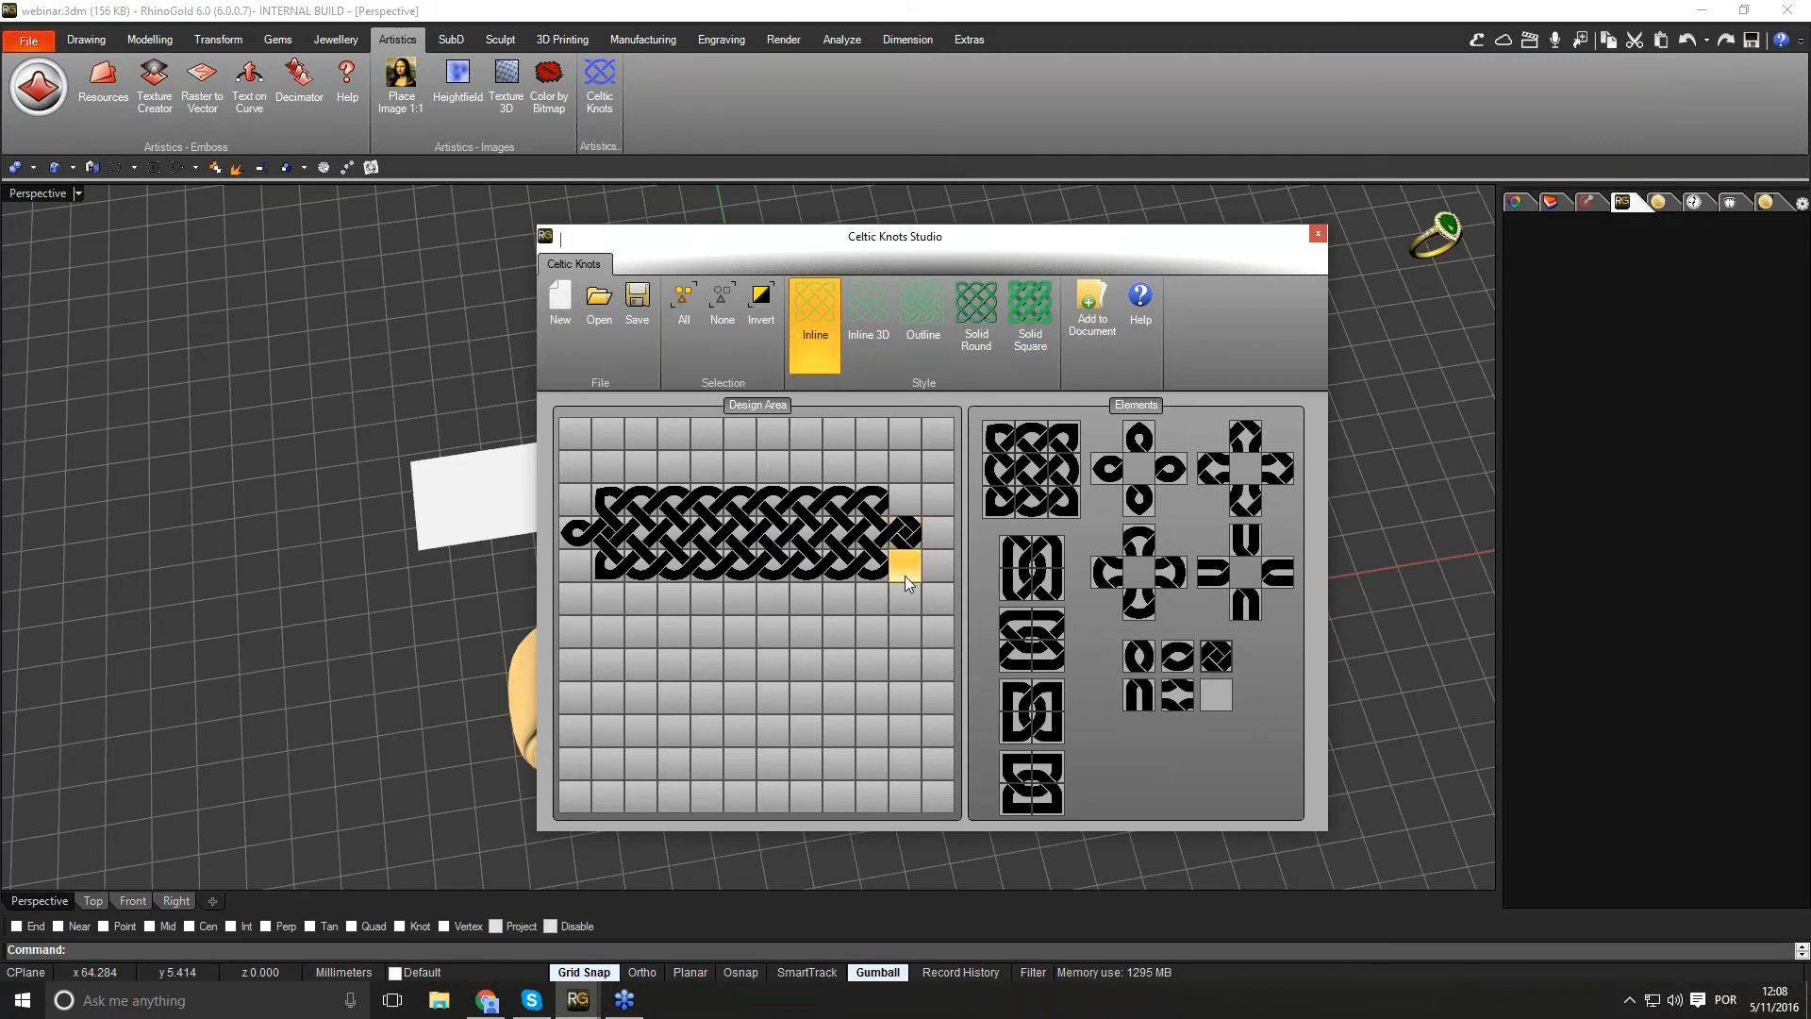
pyautogui.moveTo(1058, 509); pyautogui.dragTo(909, 580)
pyautogui.click(914, 507)
pyautogui.moveTo(1062, 440); pyautogui.dragTo(906, 507)
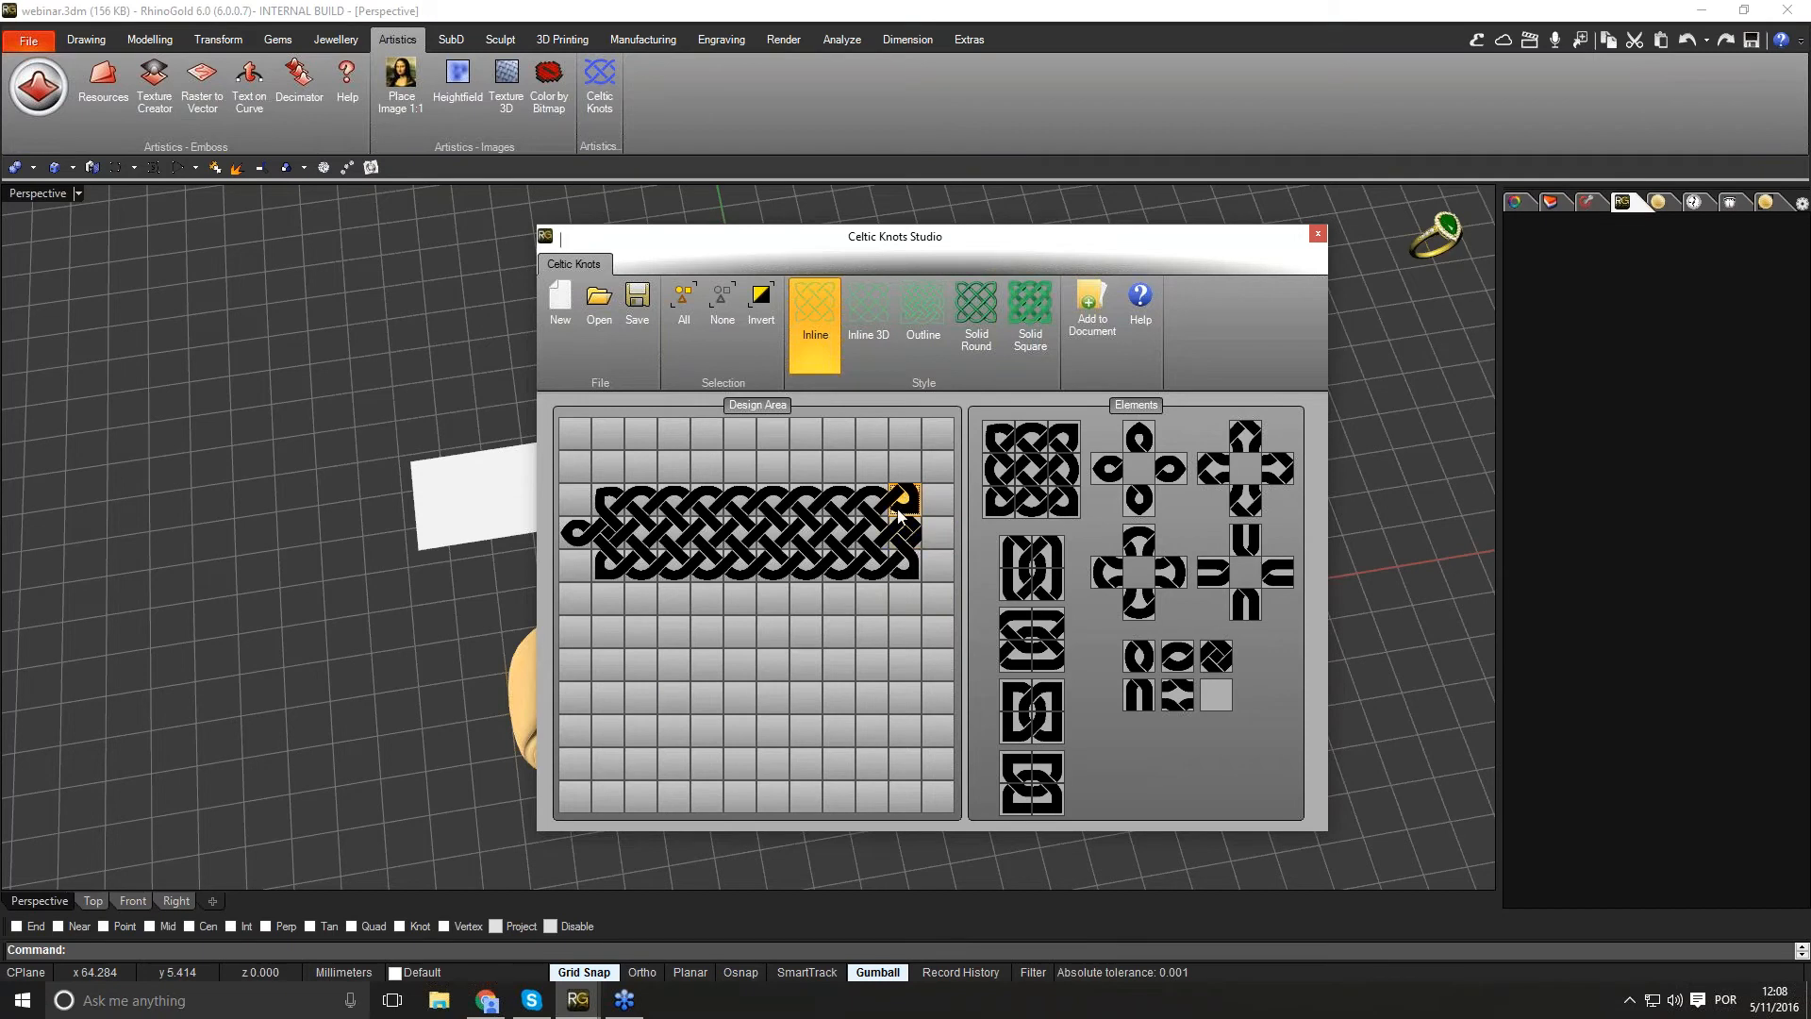
pyautogui.moveTo(1067, 438); pyautogui.dragTo(905, 502)
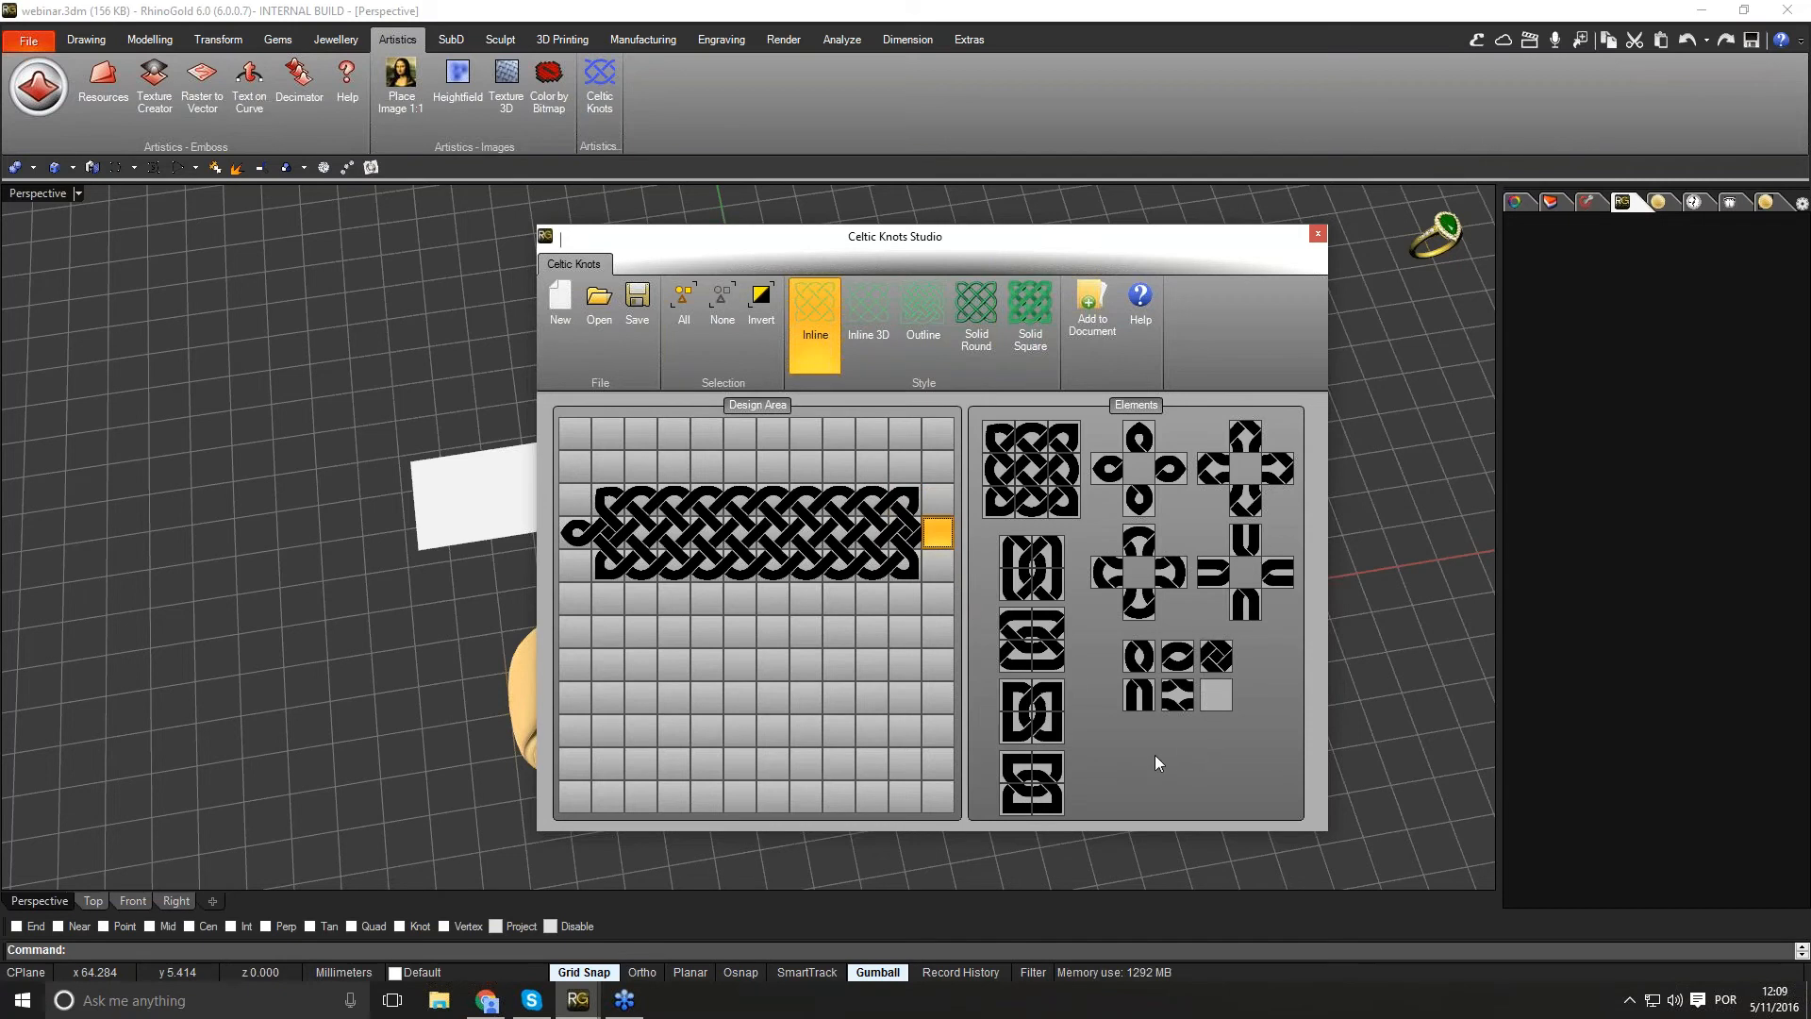
pyautogui.moveTo(1179, 476); pyautogui.dragTo(937, 534)
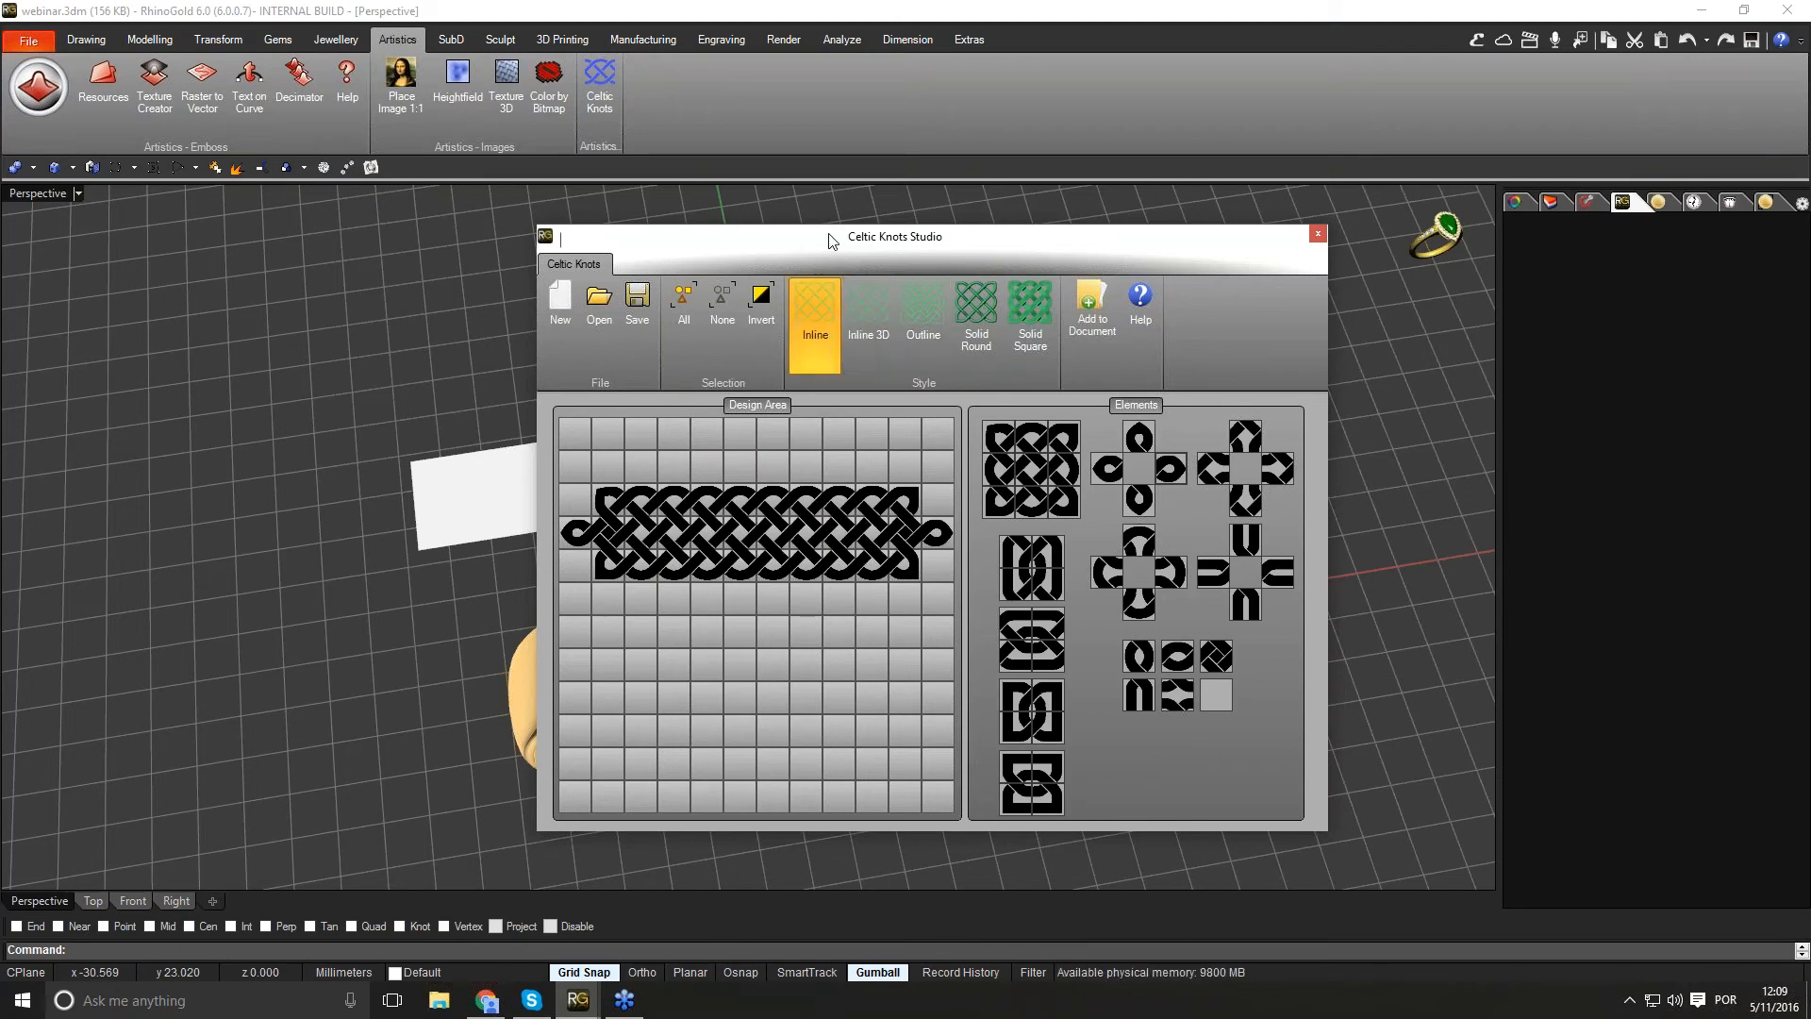
# Step: Set the knot style to Outline, add the knot to the document and place its centre point mid-strip on the Y axis
pyautogui.moveTo(794, 240); pyautogui.dragTo(745, 246)
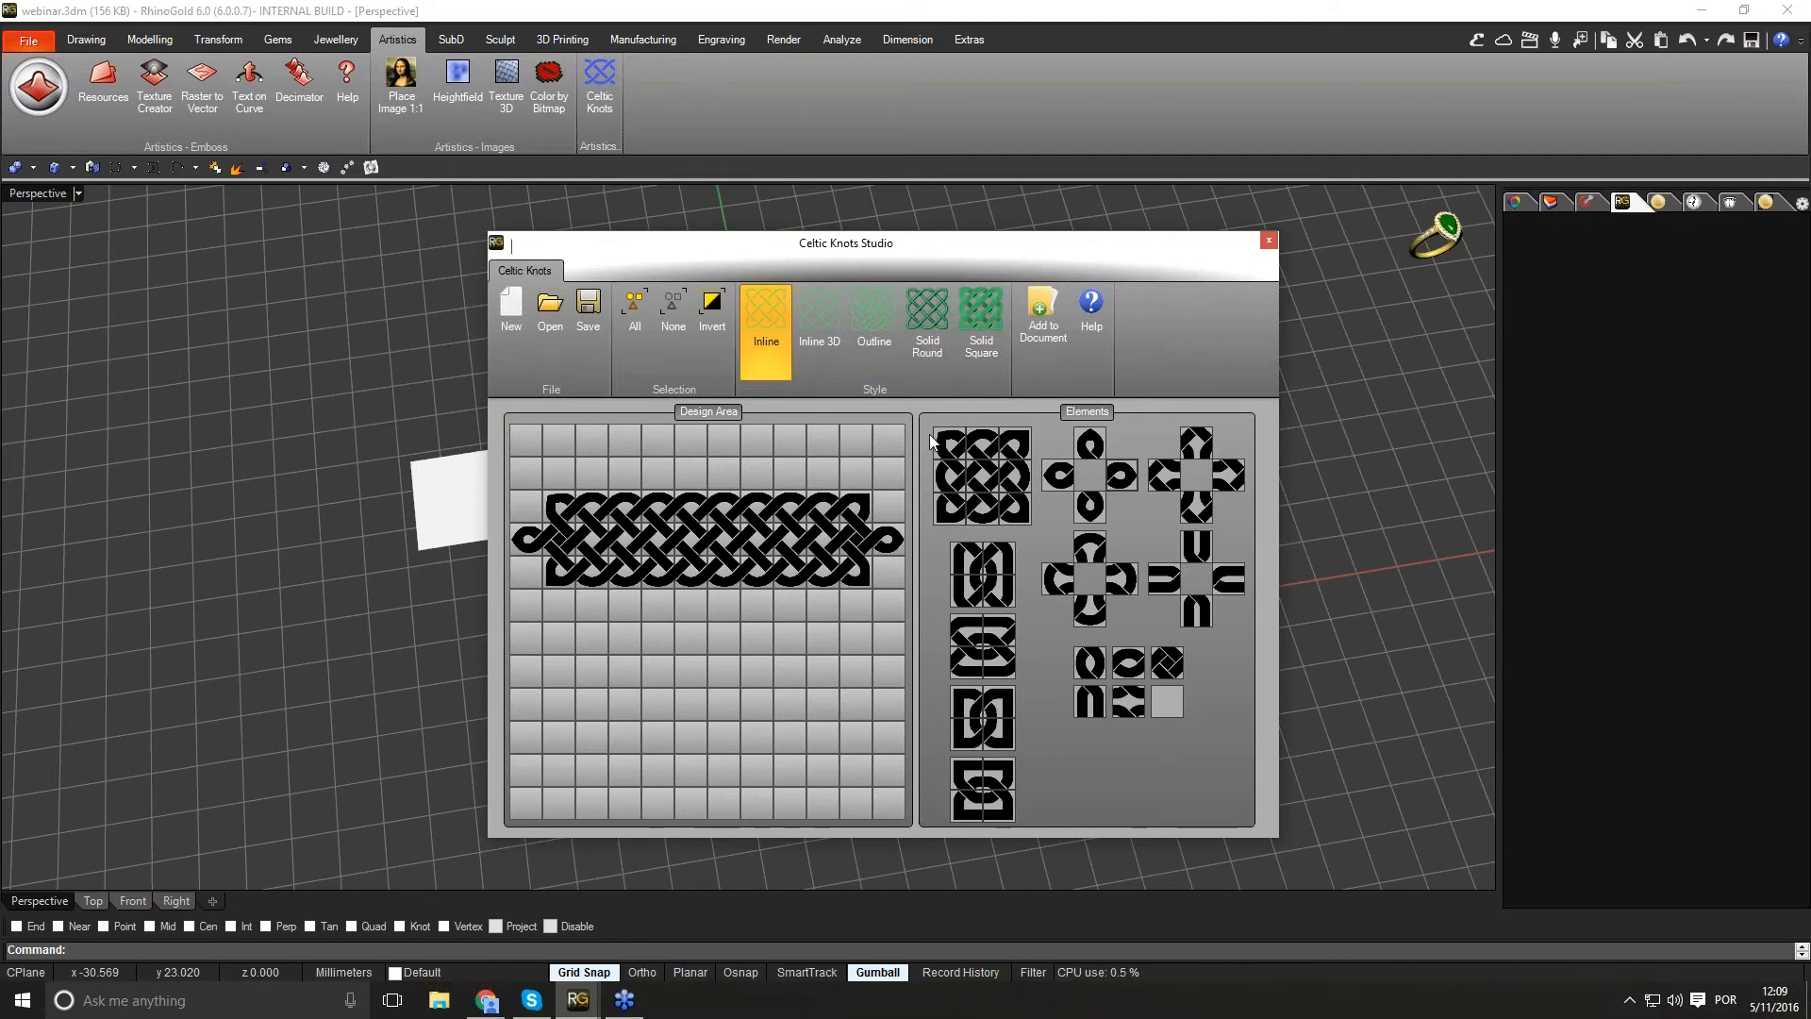
pyautogui.click(876, 354)
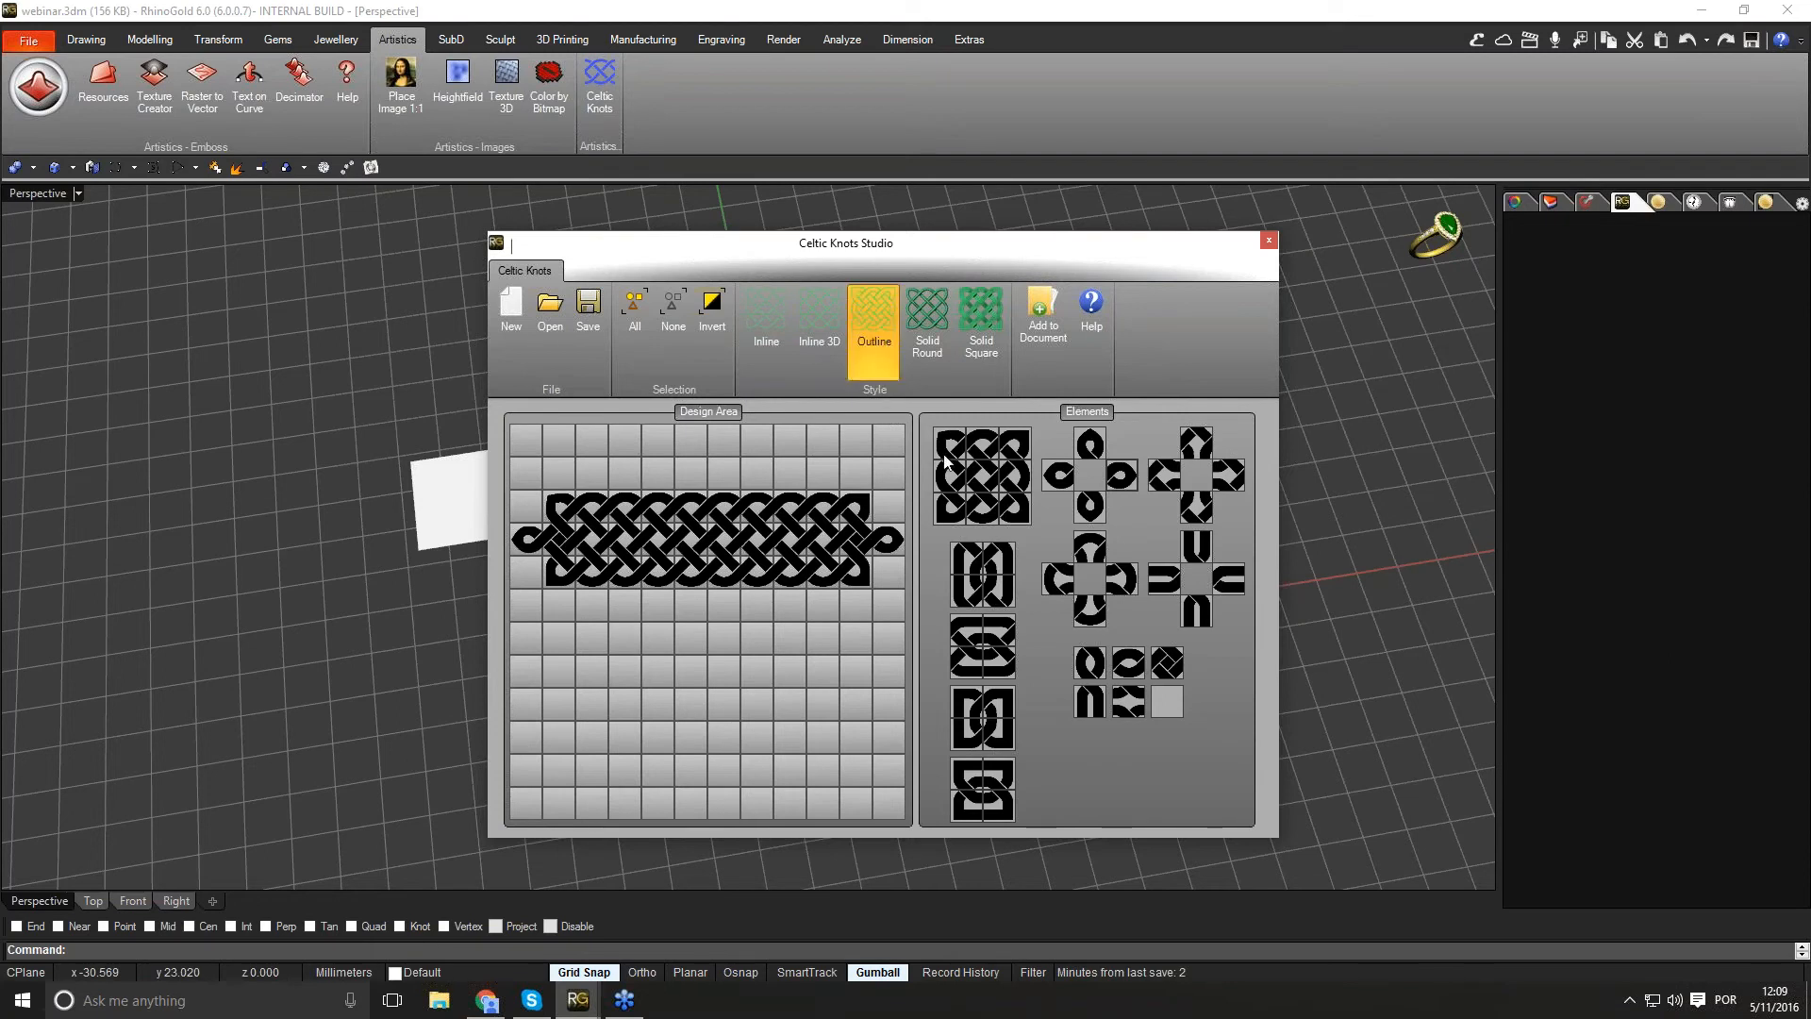
pyautogui.click(1041, 352)
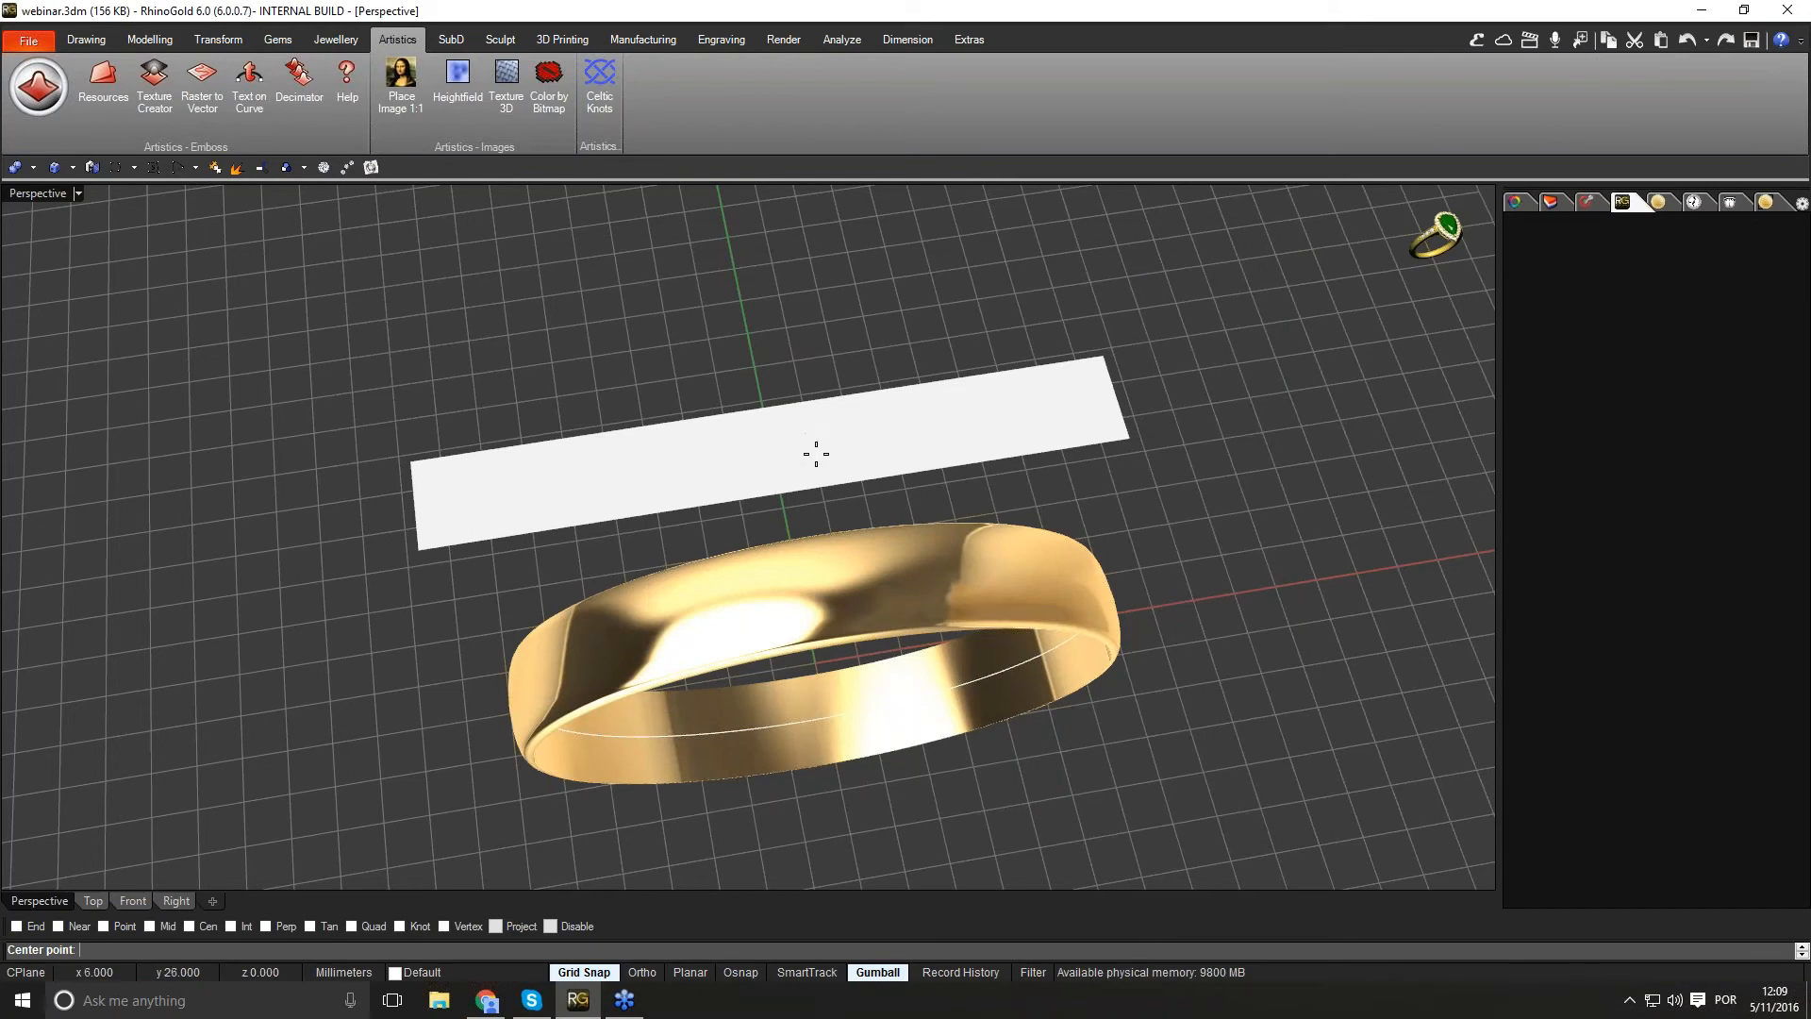
pyautogui.scroll(5, 779, 452)
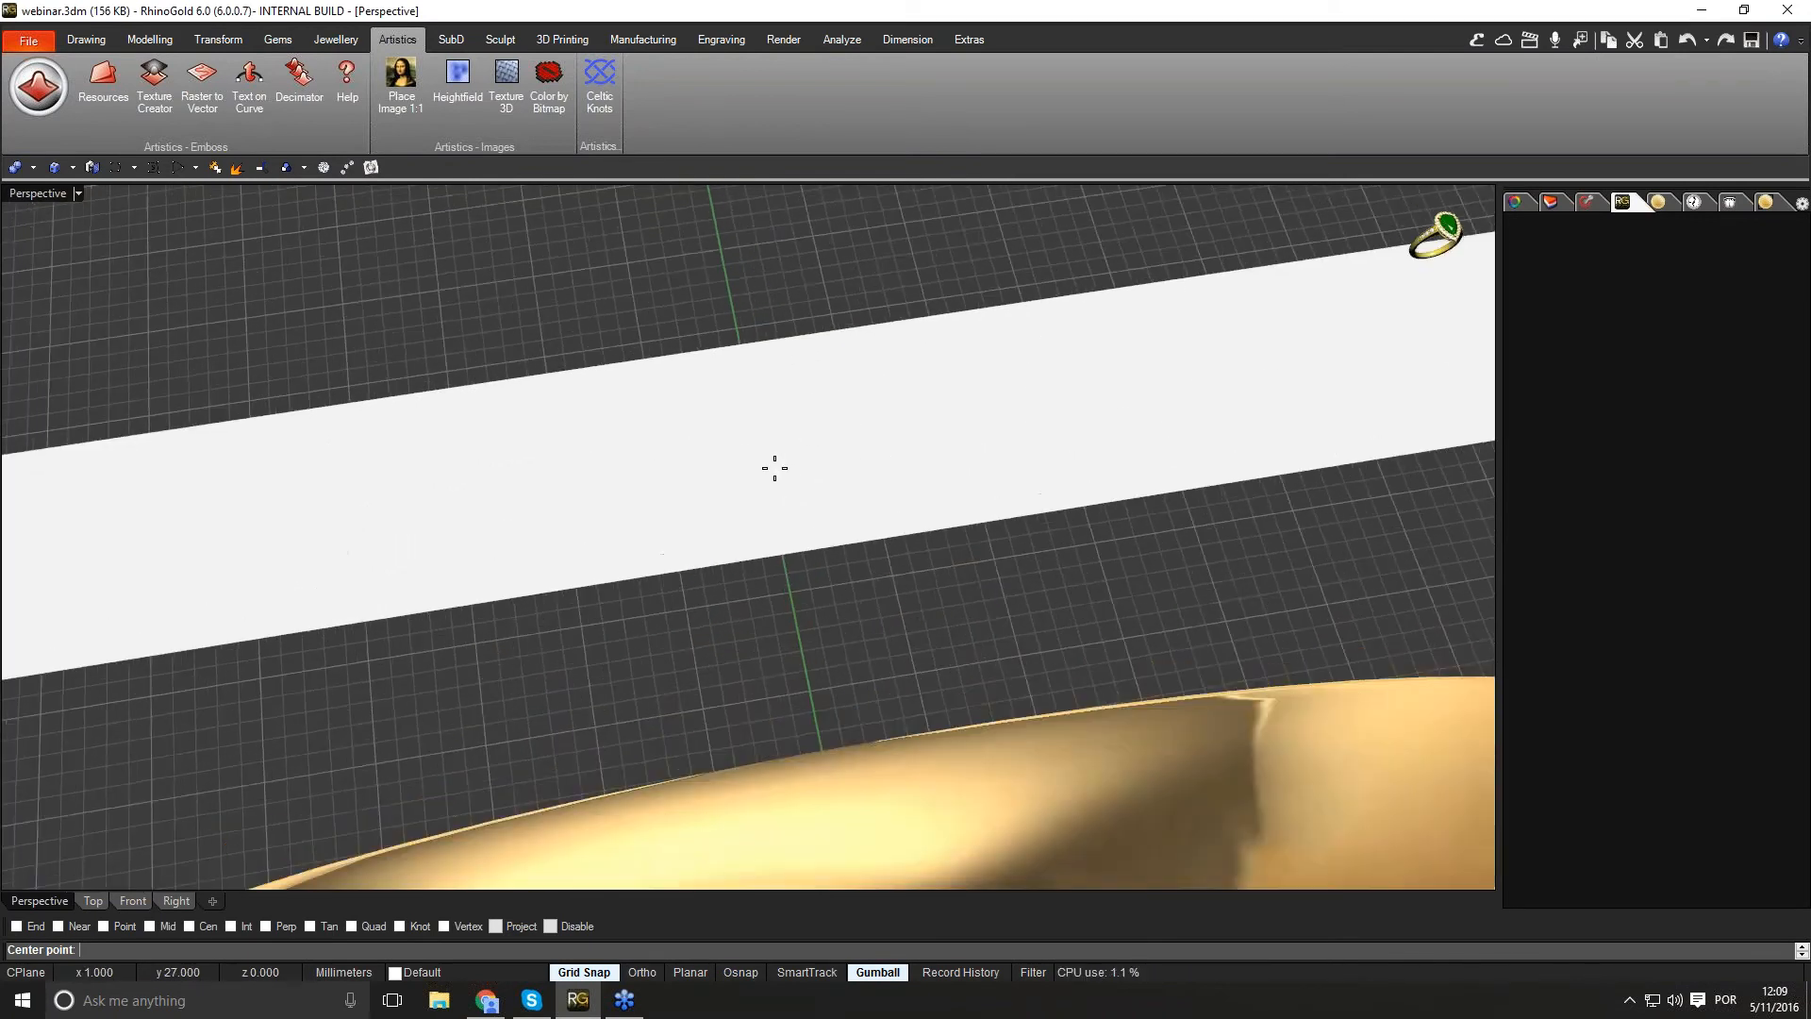
pyautogui.moveTo(786, 483); pyautogui.dragTo(889, 458, button='right')
pyautogui.click(725, 485)
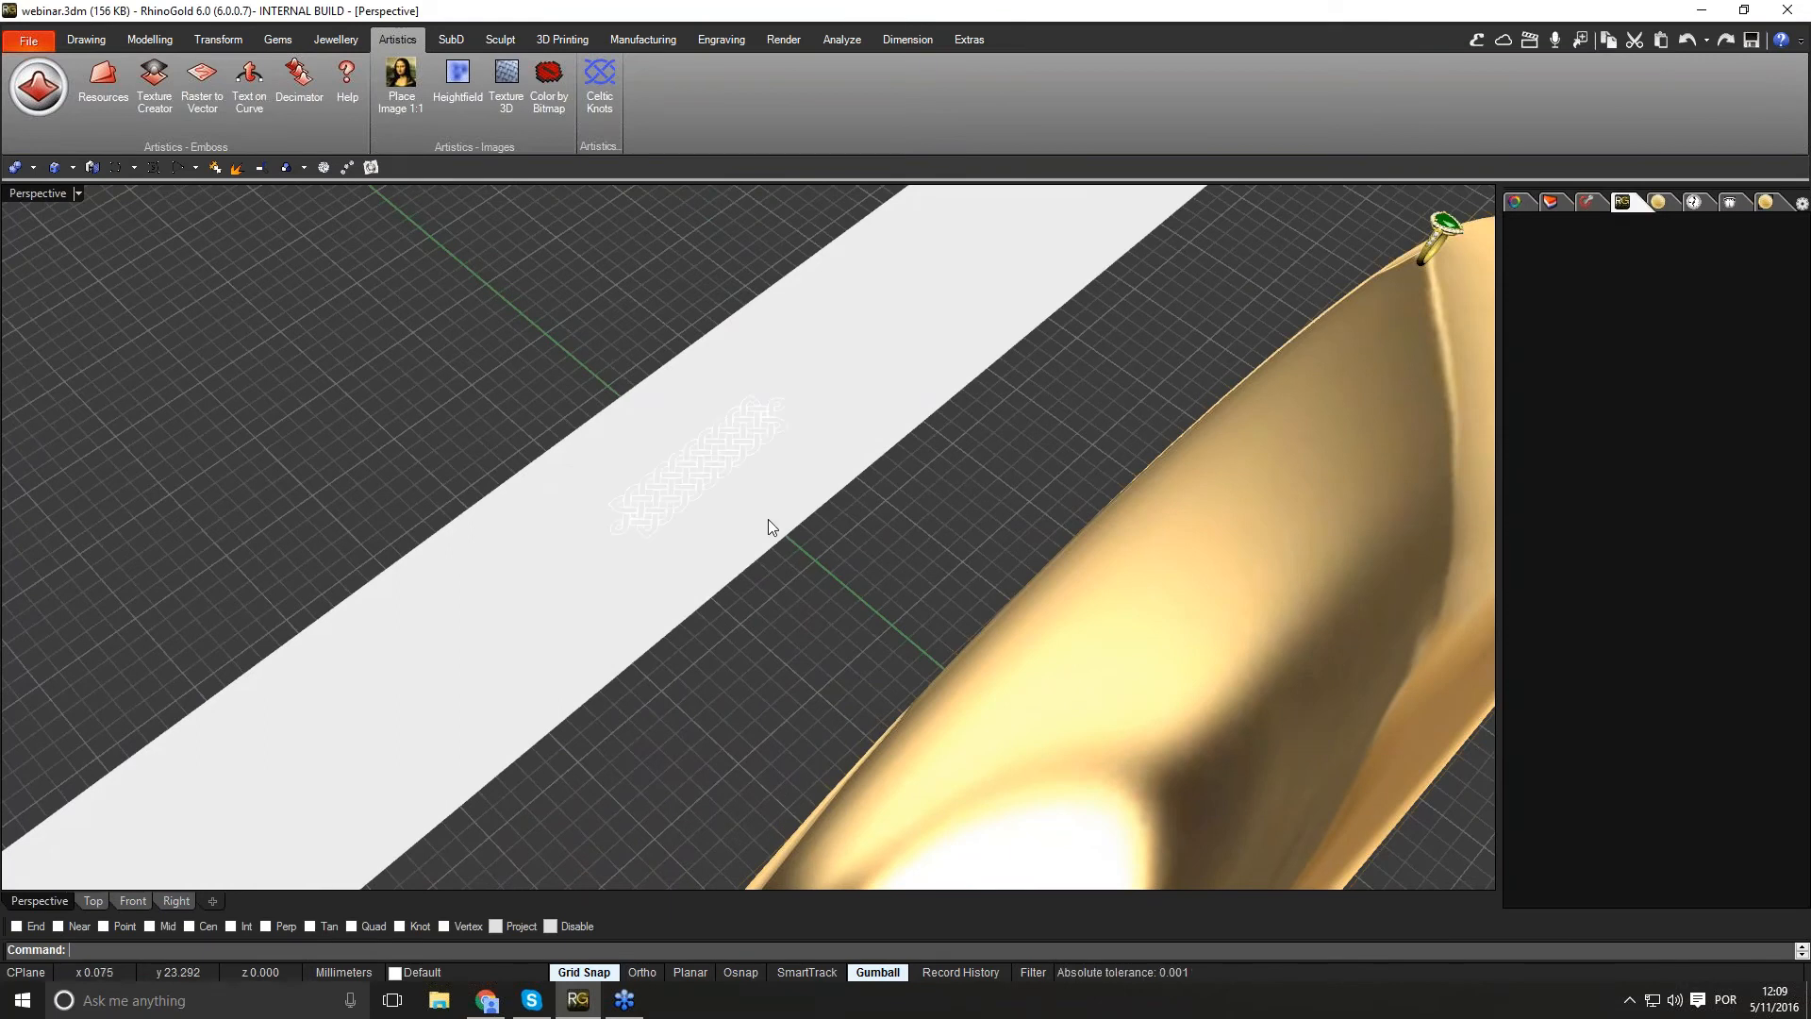
# Step: Switch the viewport to Shaded display and check the knot's size against the flattened strip
pyautogui.moveTo(766, 522); pyautogui.dragTo(700, 518, button='right')
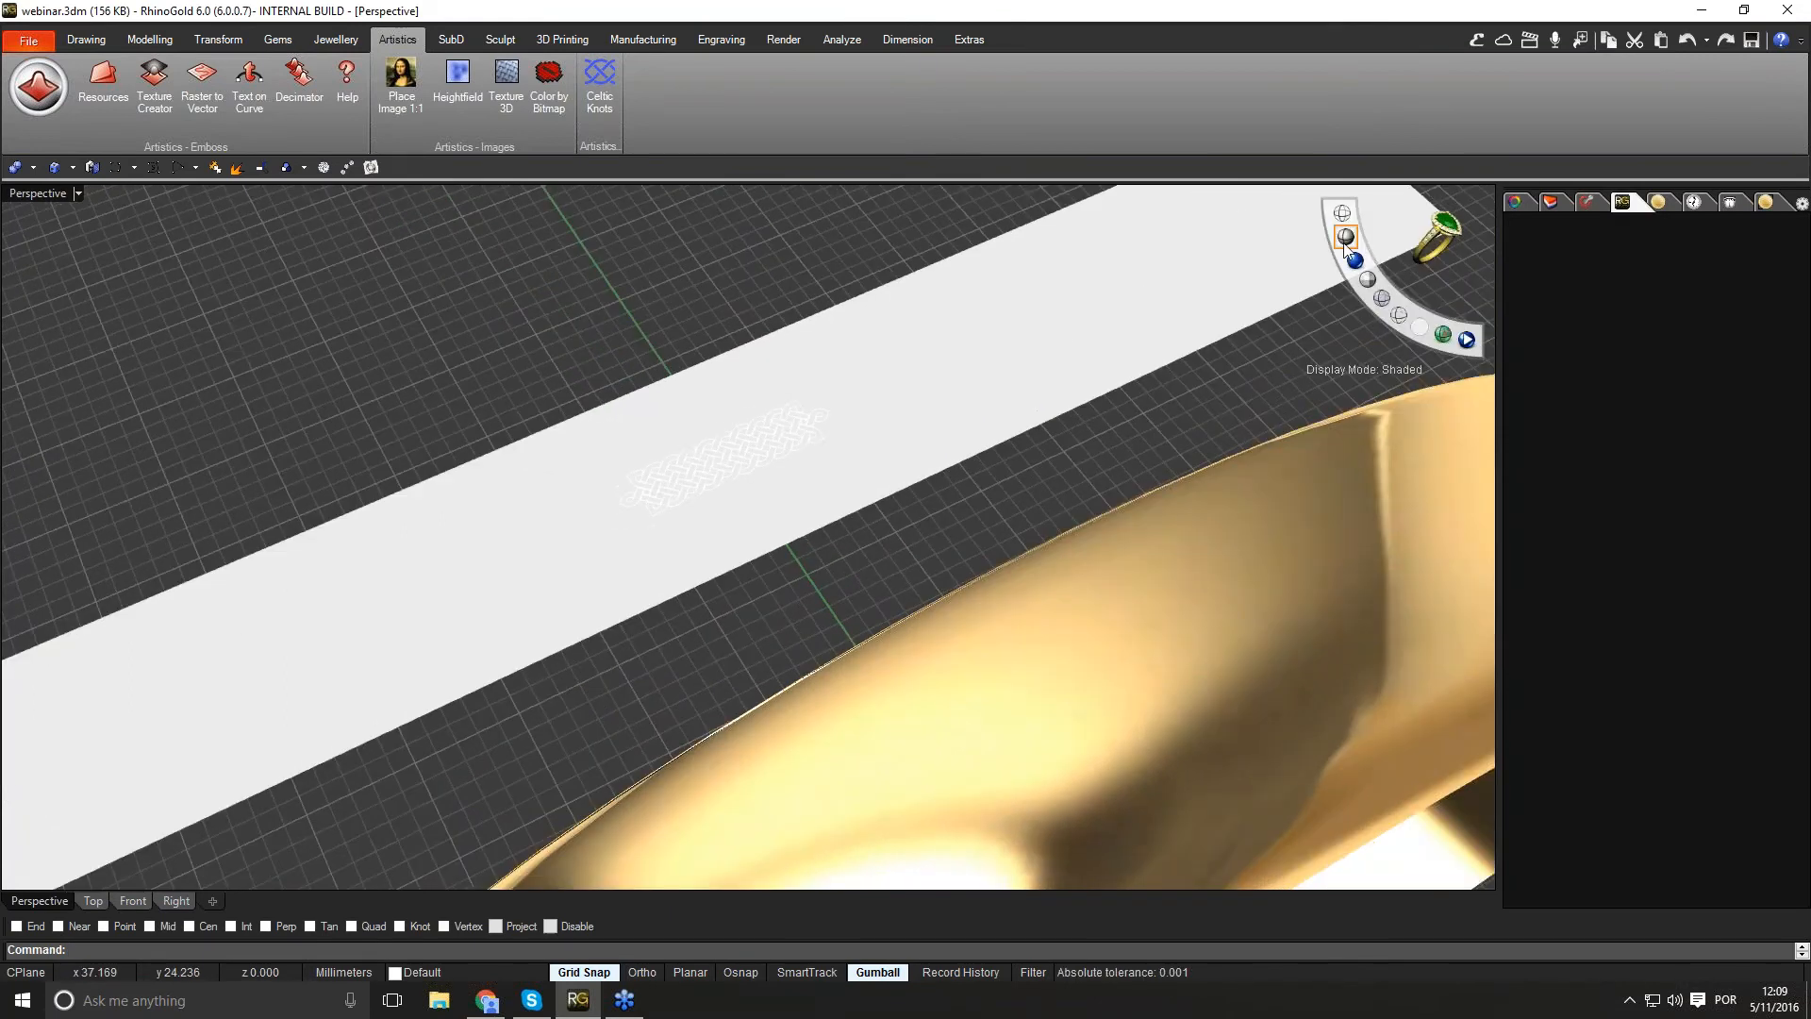
pyautogui.click(1346, 238)
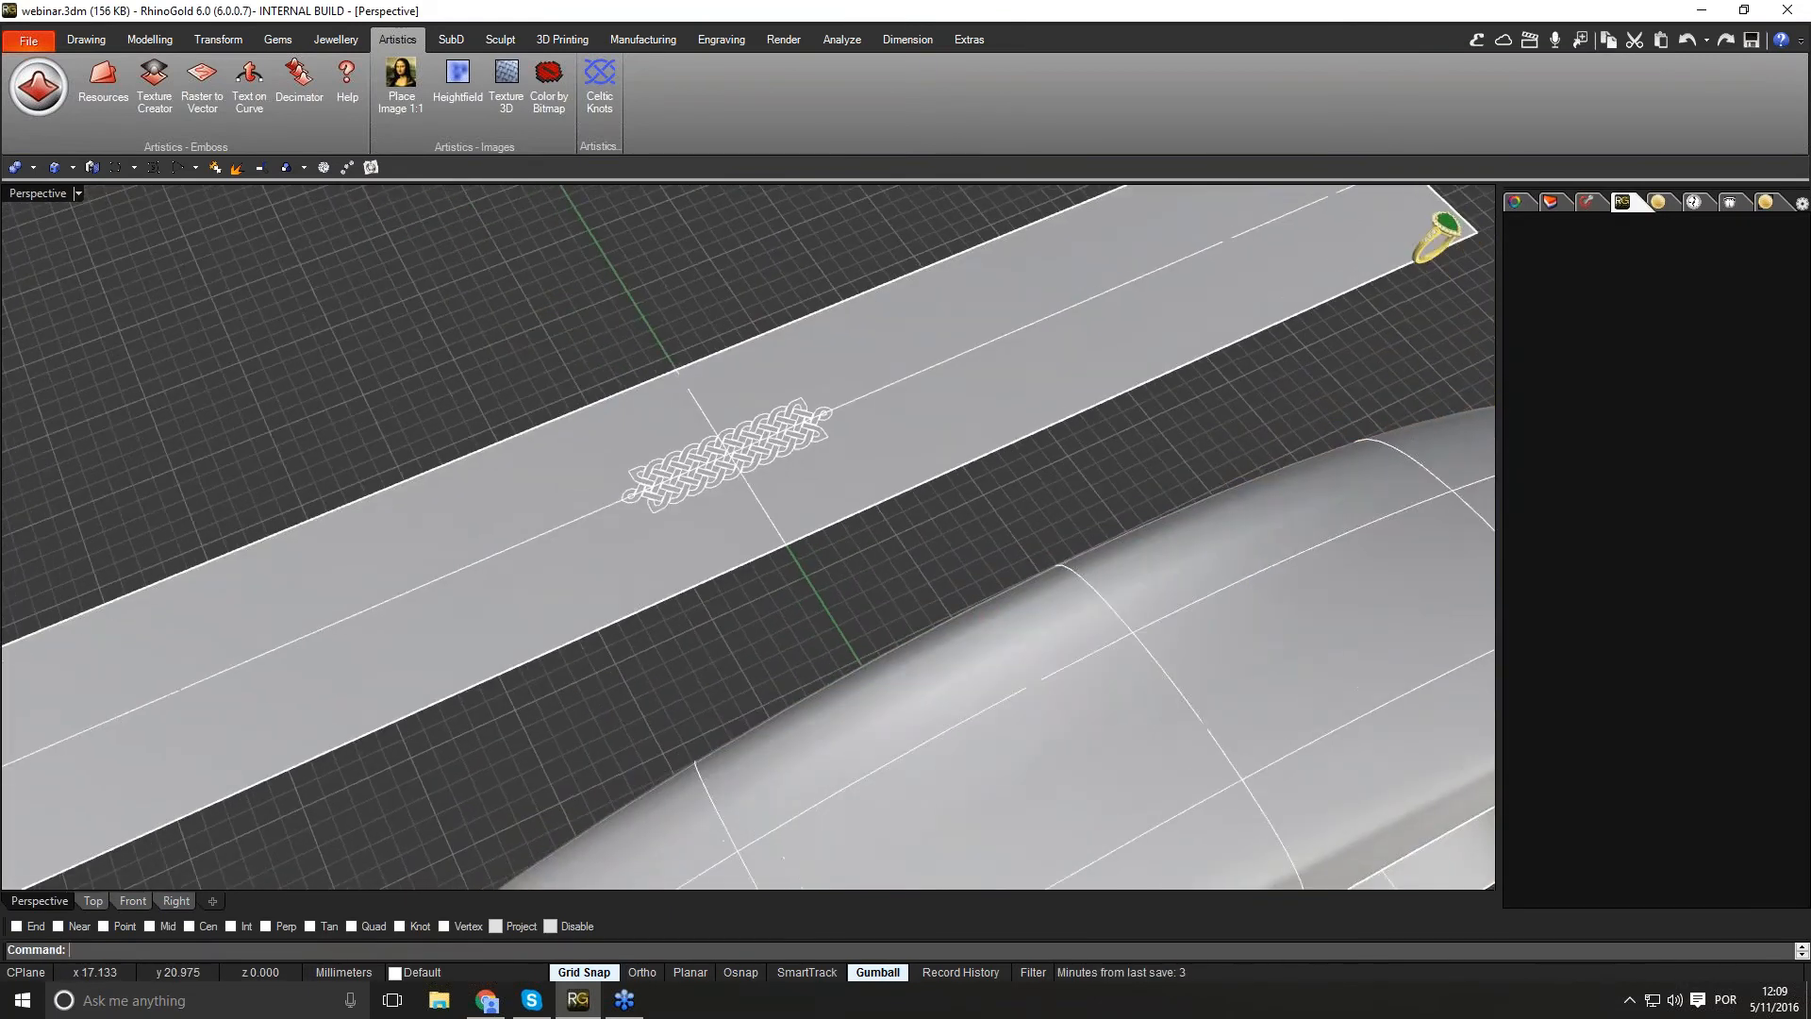
pyautogui.moveTo(1116, 374); pyautogui.dragTo(1037, 469, button='right')
pyautogui.scroll(-8, 812, 445)
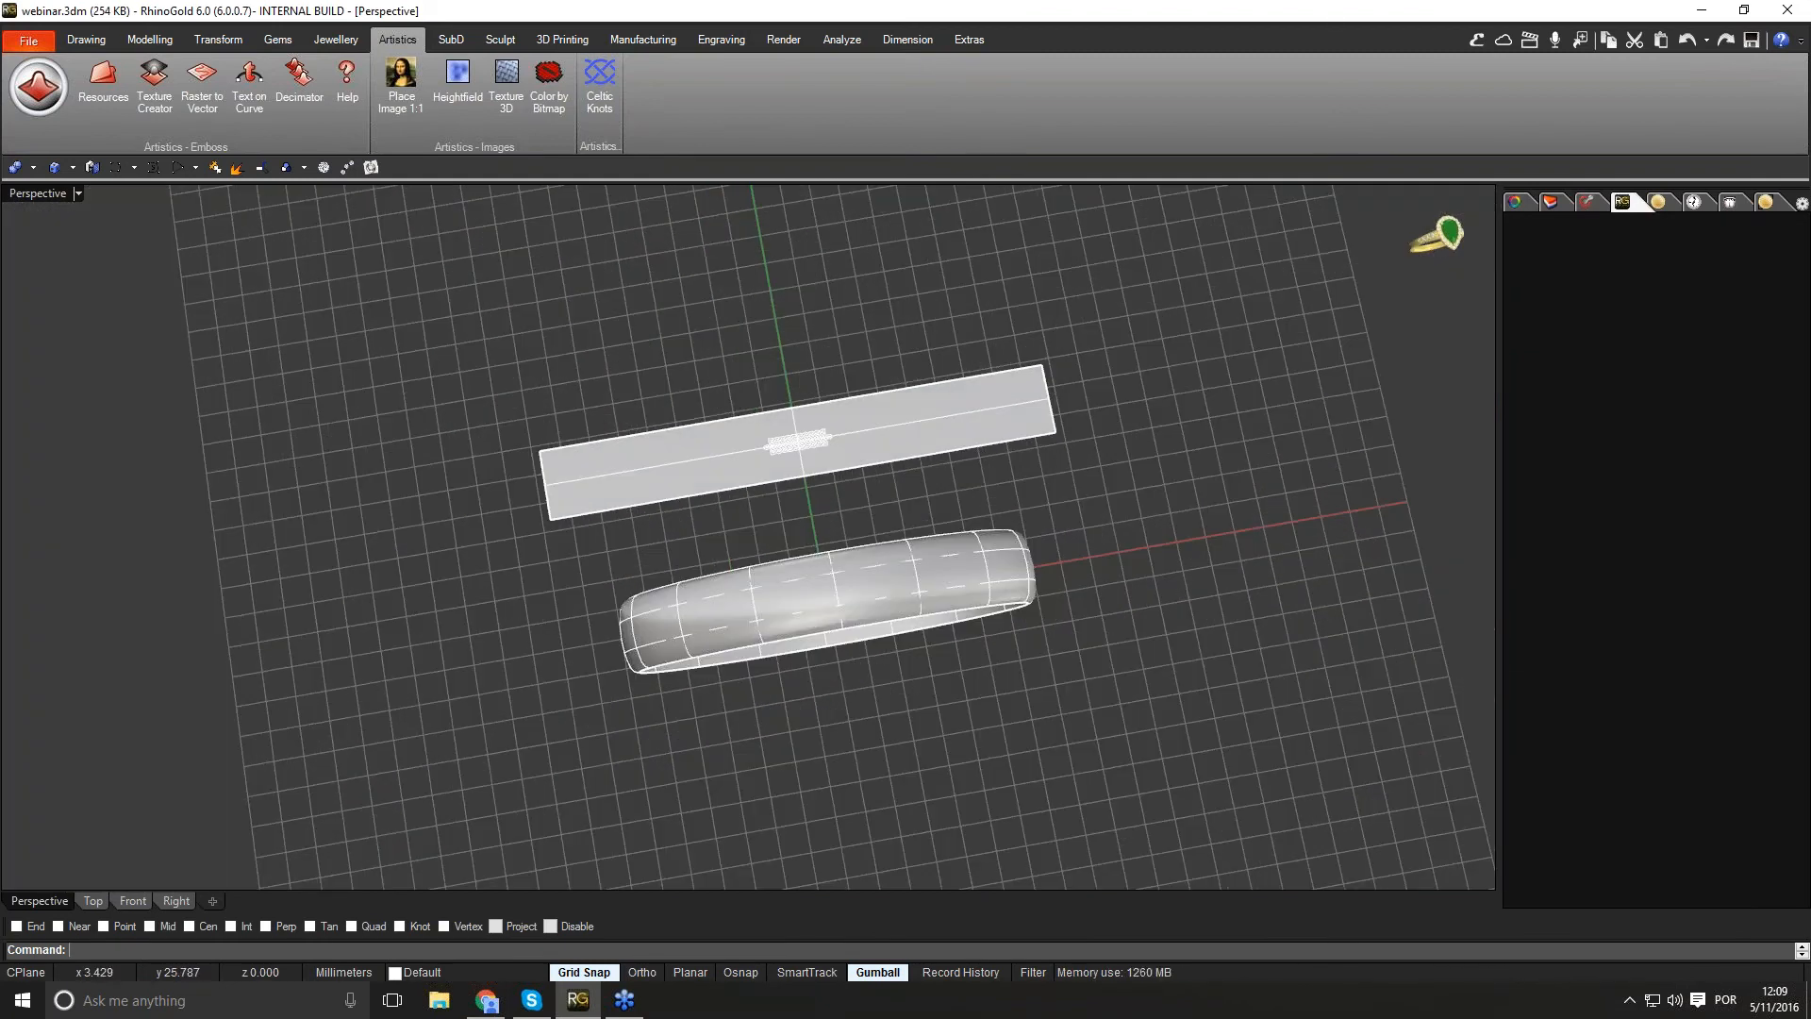
pyautogui.scroll(3, 824, 466)
pyautogui.scroll(-2, 824, 466)
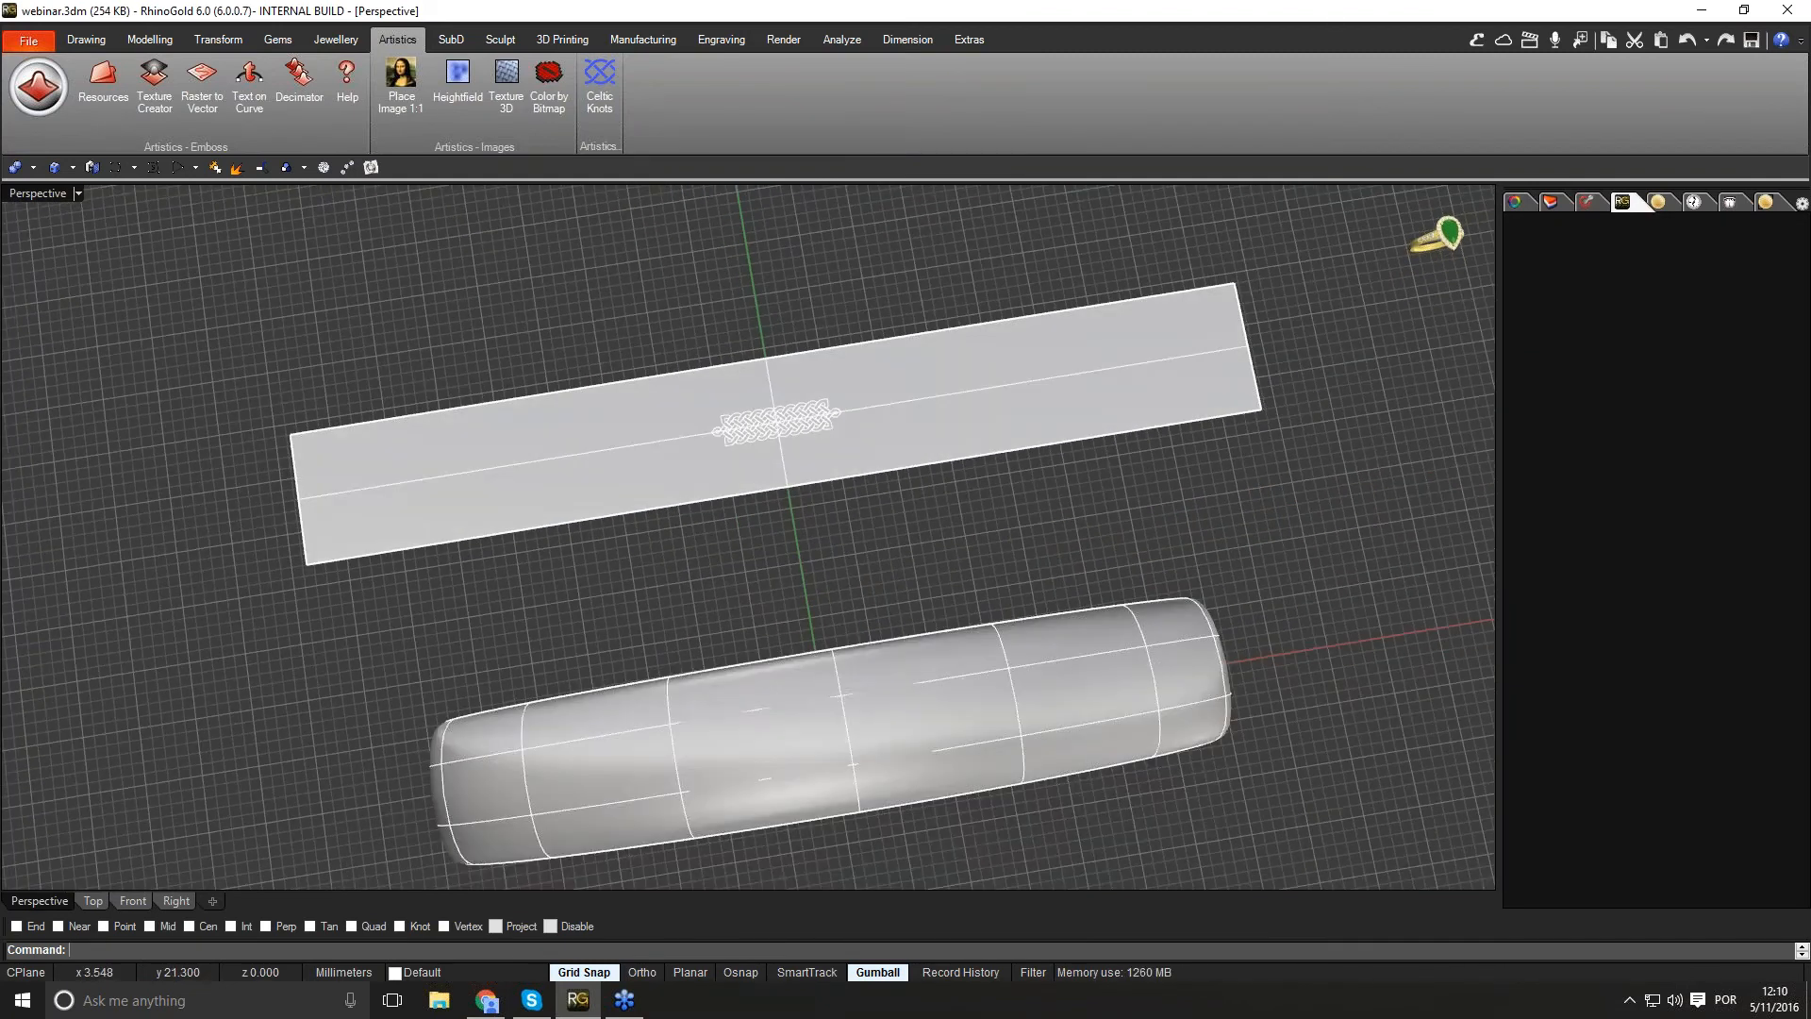
# Step: Scale the Celtic knot up uniformly from its centre until it nearly fills the width of the flattened strip
pyautogui.scroll(5, 766, 432)
pyautogui.scroll(-3, 734, 426)
pyautogui.click(733, 426)
pyautogui.scroll(3, 733, 426)
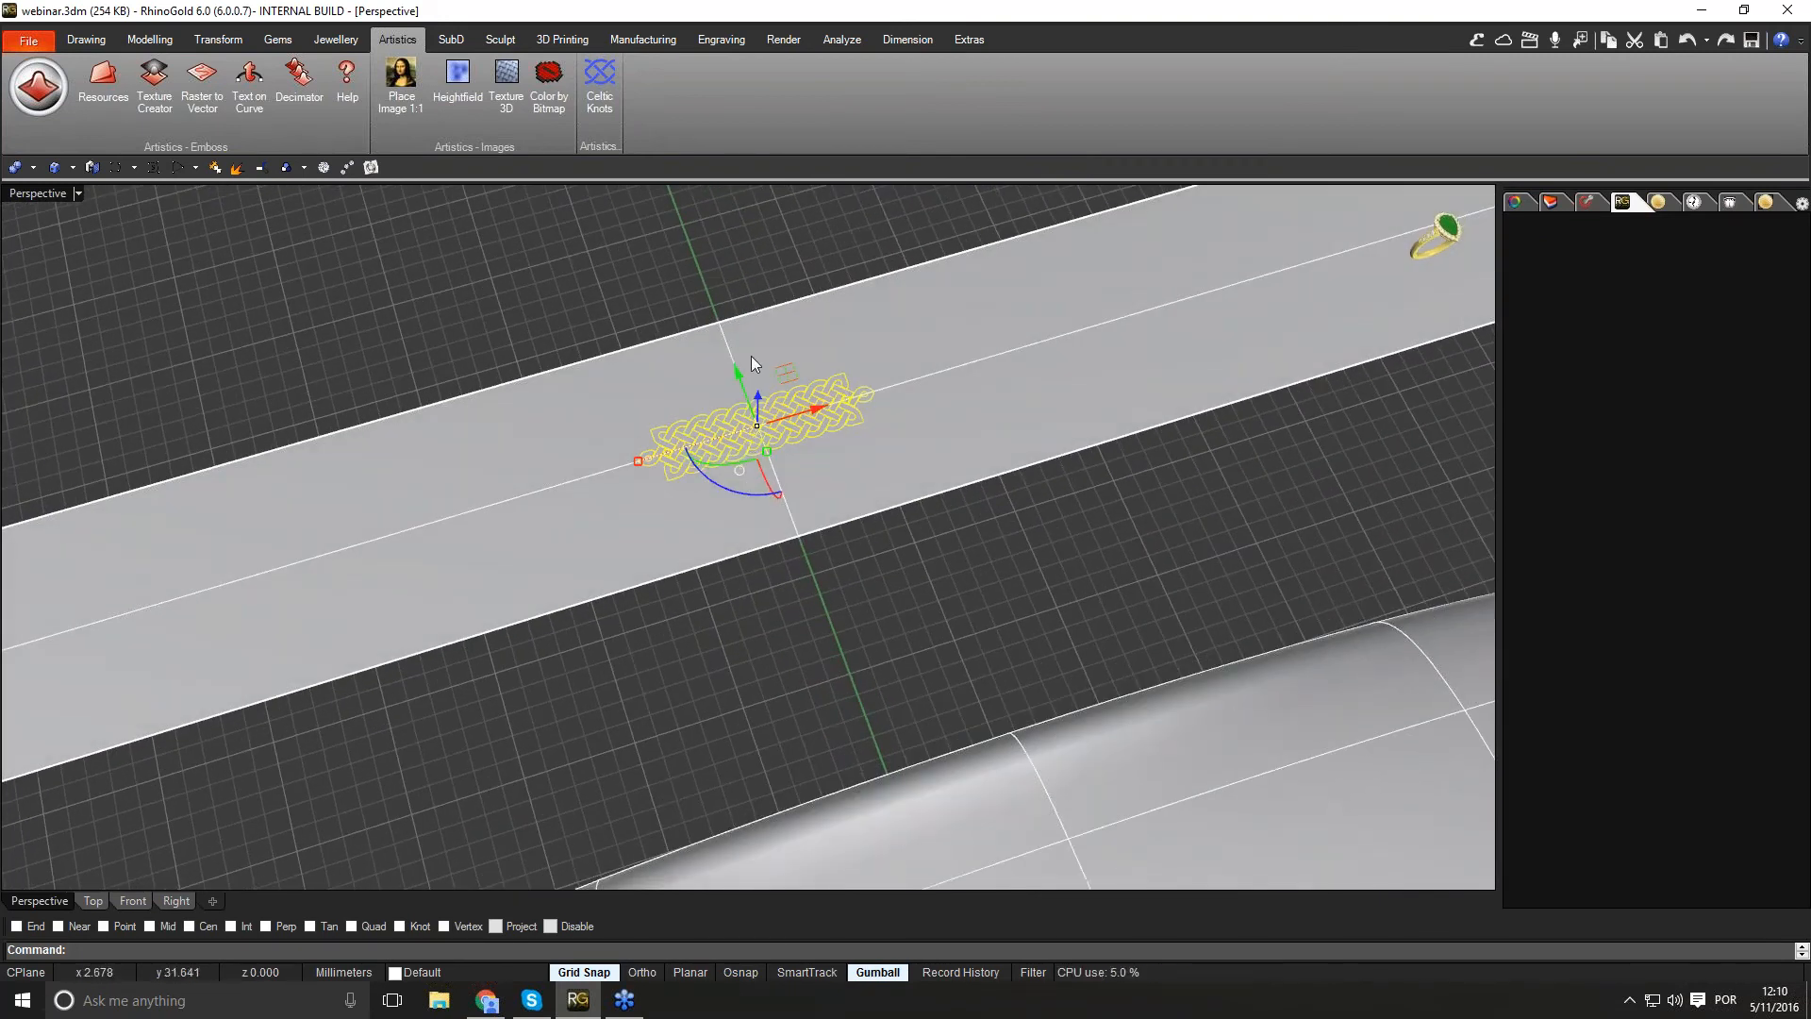
pyautogui.moveTo(797, 483); pyautogui.dragTo(717, 451, button='right')
pyautogui.moveTo(675, 447); pyautogui.dragTo(474, 558)
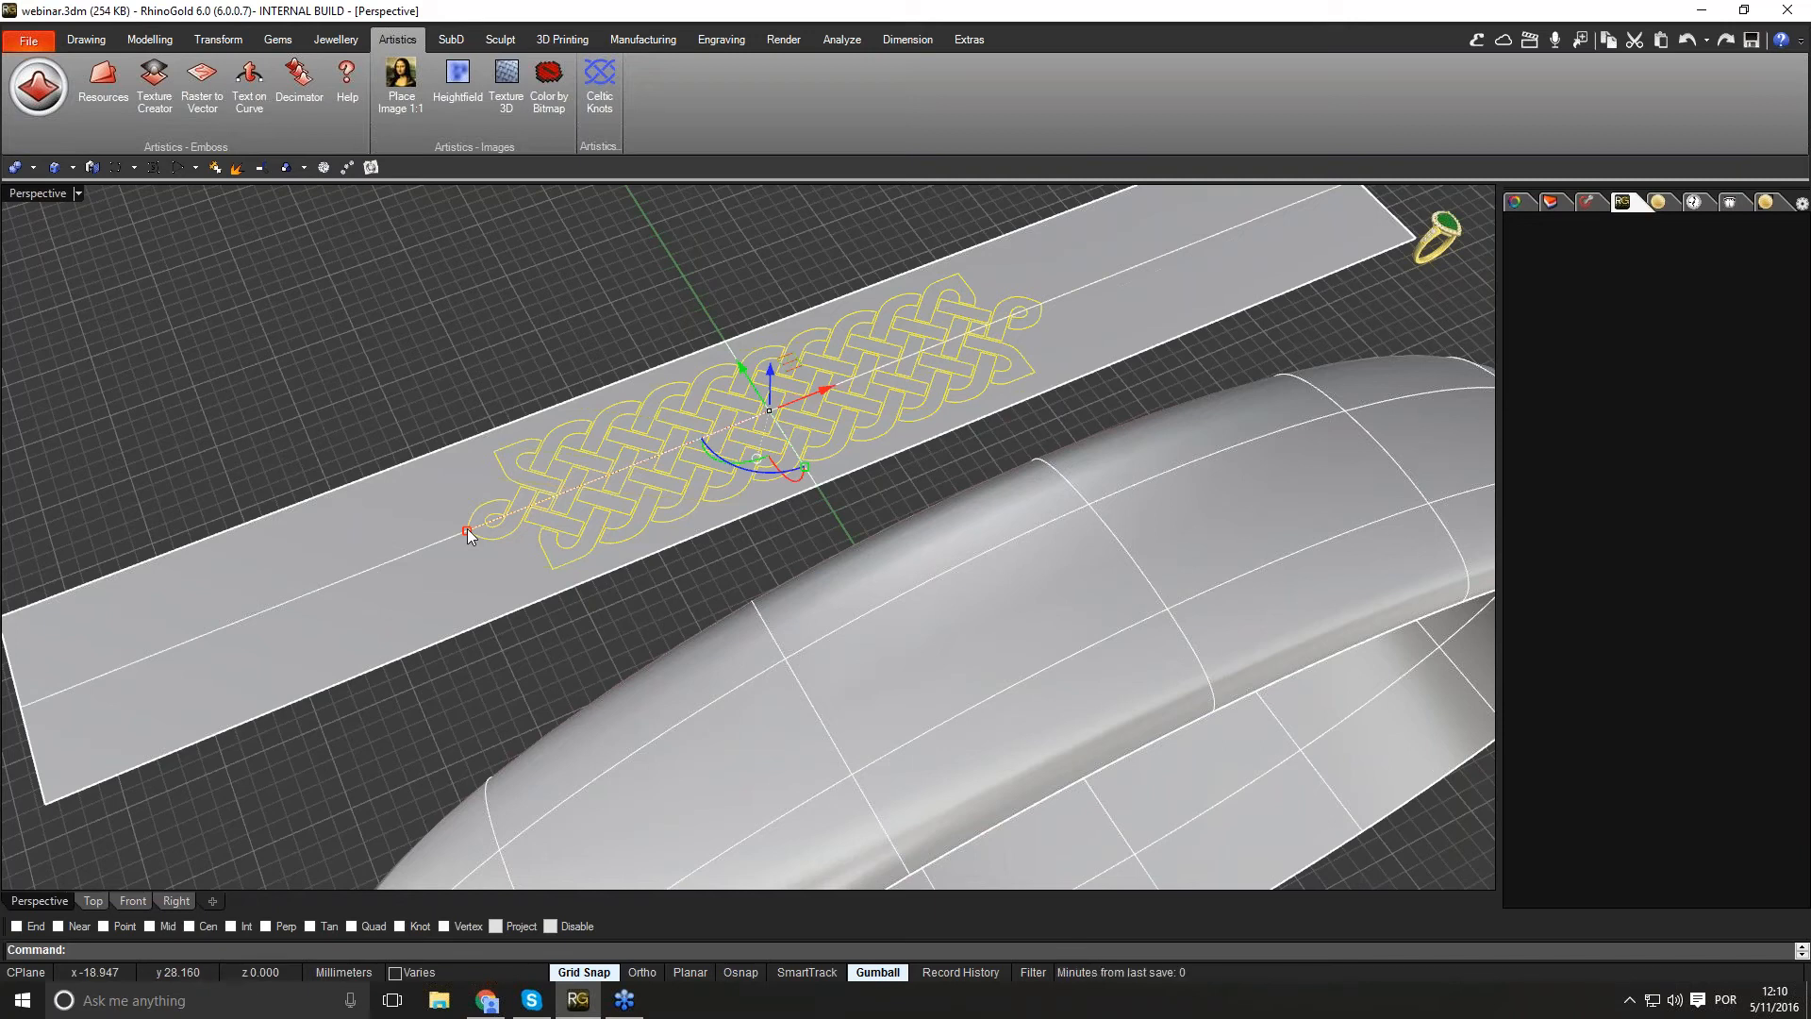
# Step: Move the enlarged knot along the strip's centreline so it sits between the Y axis and one end
pyautogui.moveTo(717, 514); pyautogui.dragTo(822, 428, button='right')
pyautogui.moveTo(823, 428); pyautogui.dragTo(1139, 383)
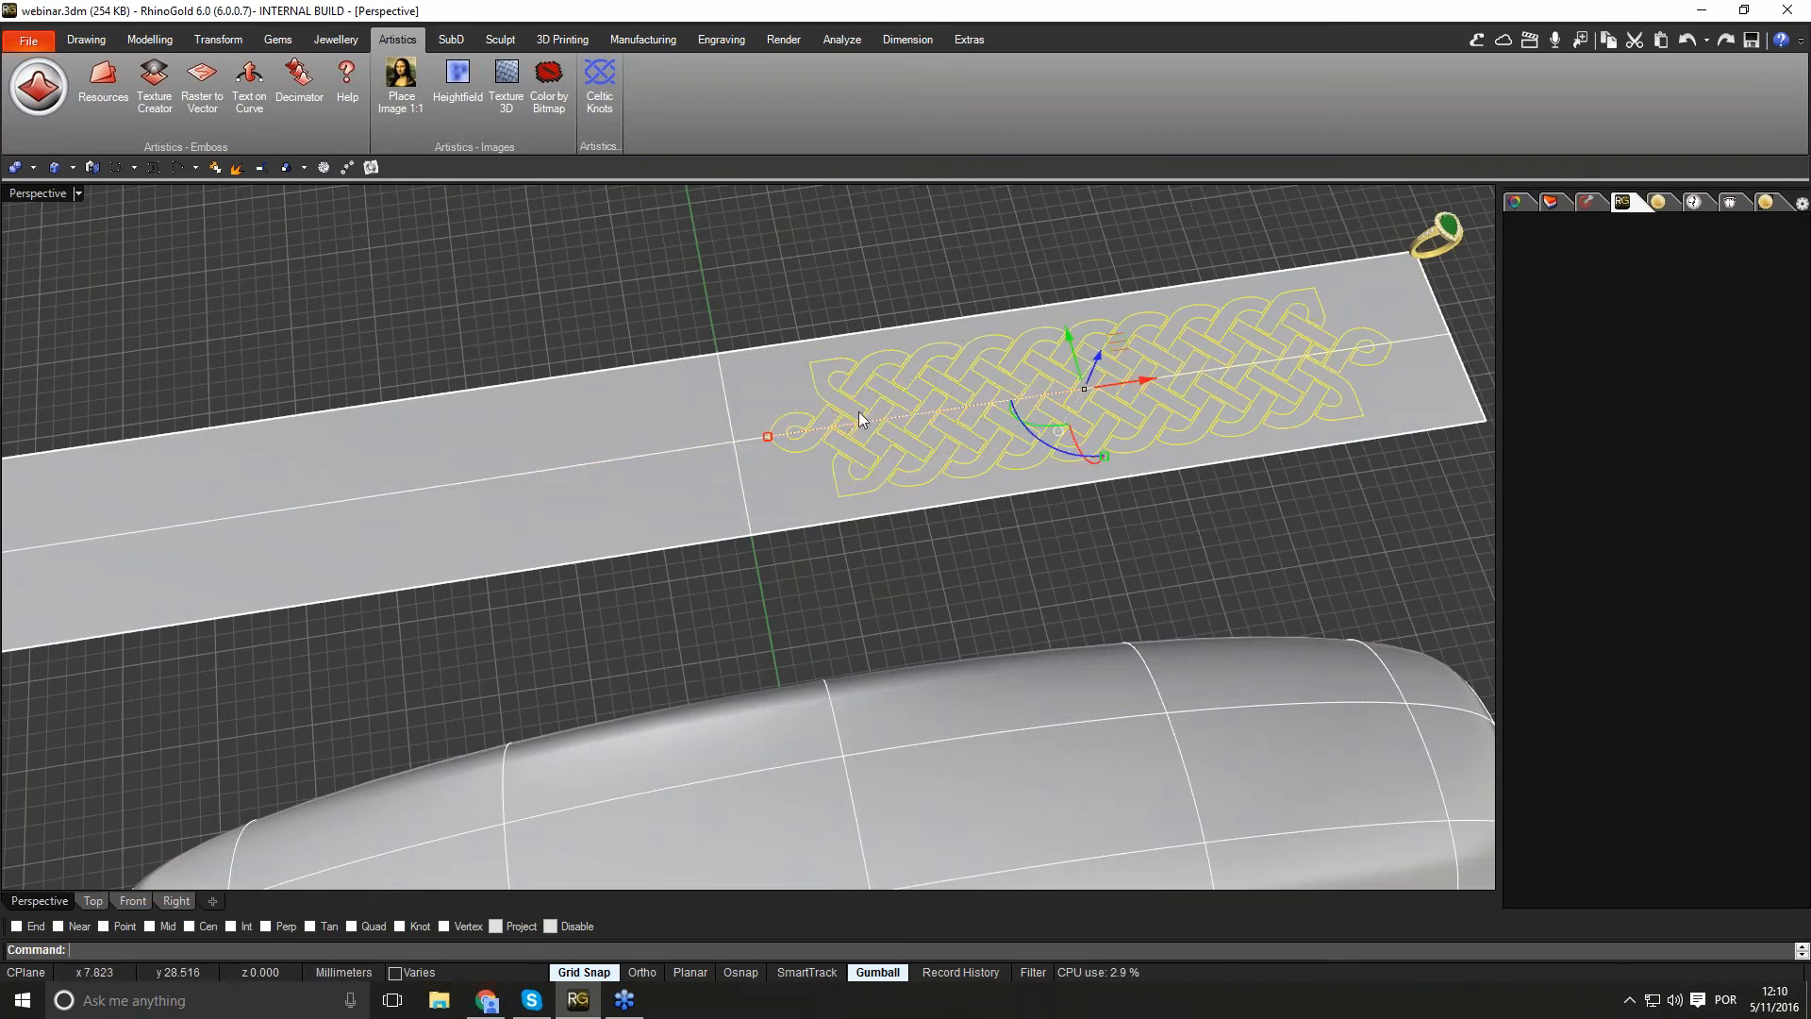
pyautogui.press('Escape')
# Step: Extrude the knot outline curves into solids with a distance of 0.6 mm on both sides
pyautogui.moveTo(854, 512); pyautogui.dragTo(980, 648, button='right')
pyautogui.scroll(-3, 709, 496)
pyautogui.scroll(5, 981, 648)
pyautogui.click(937, 634)
pyautogui.scroll(-5, 937, 632)
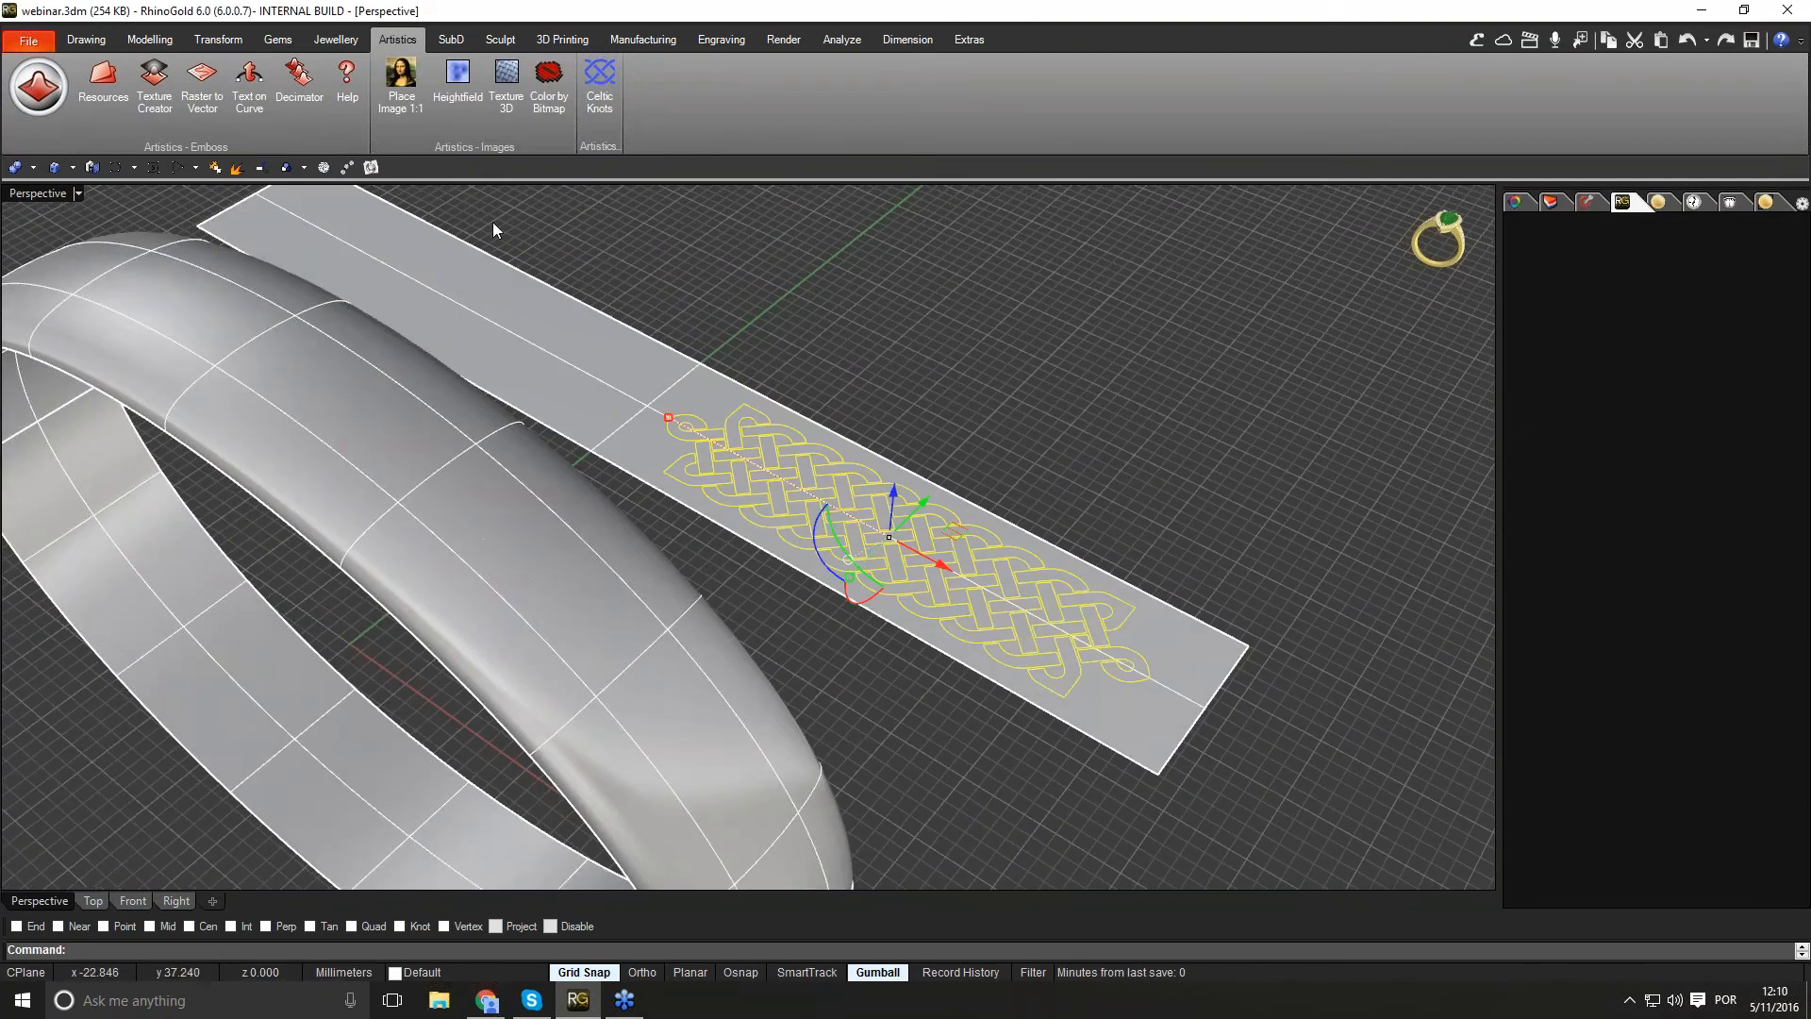
pyautogui.click(155, 39)
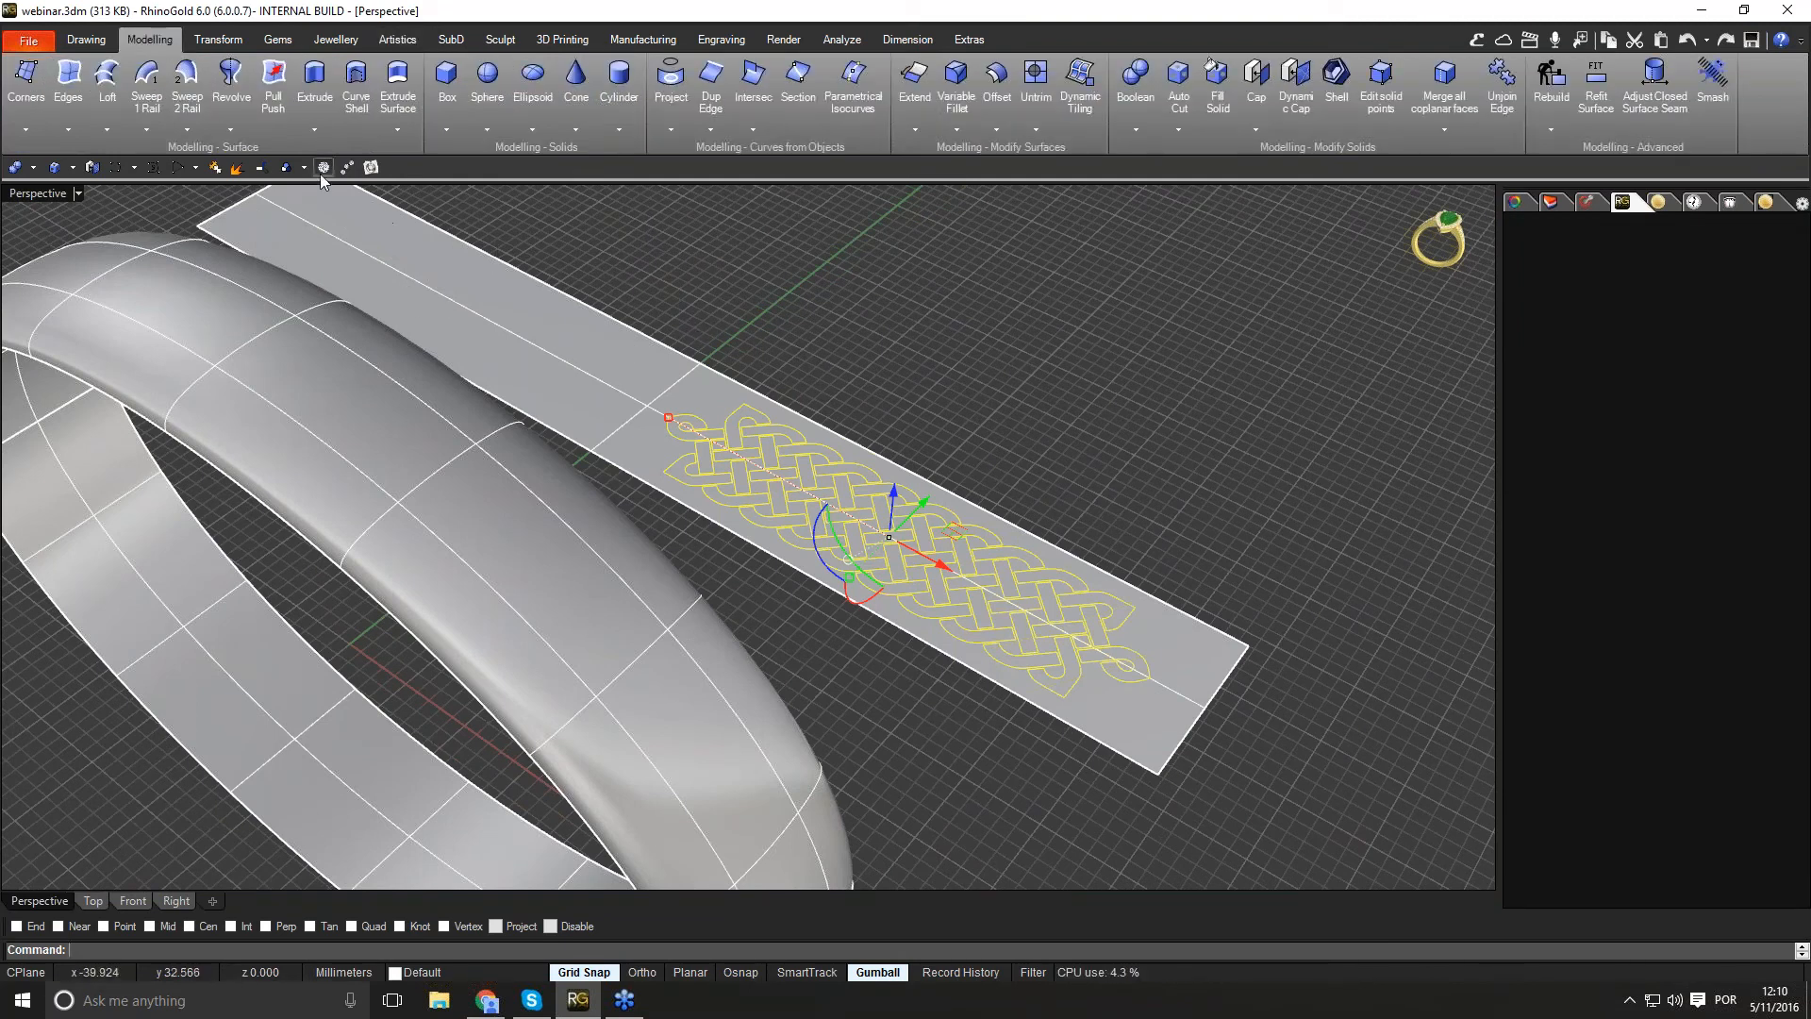
pyautogui.click(314, 98)
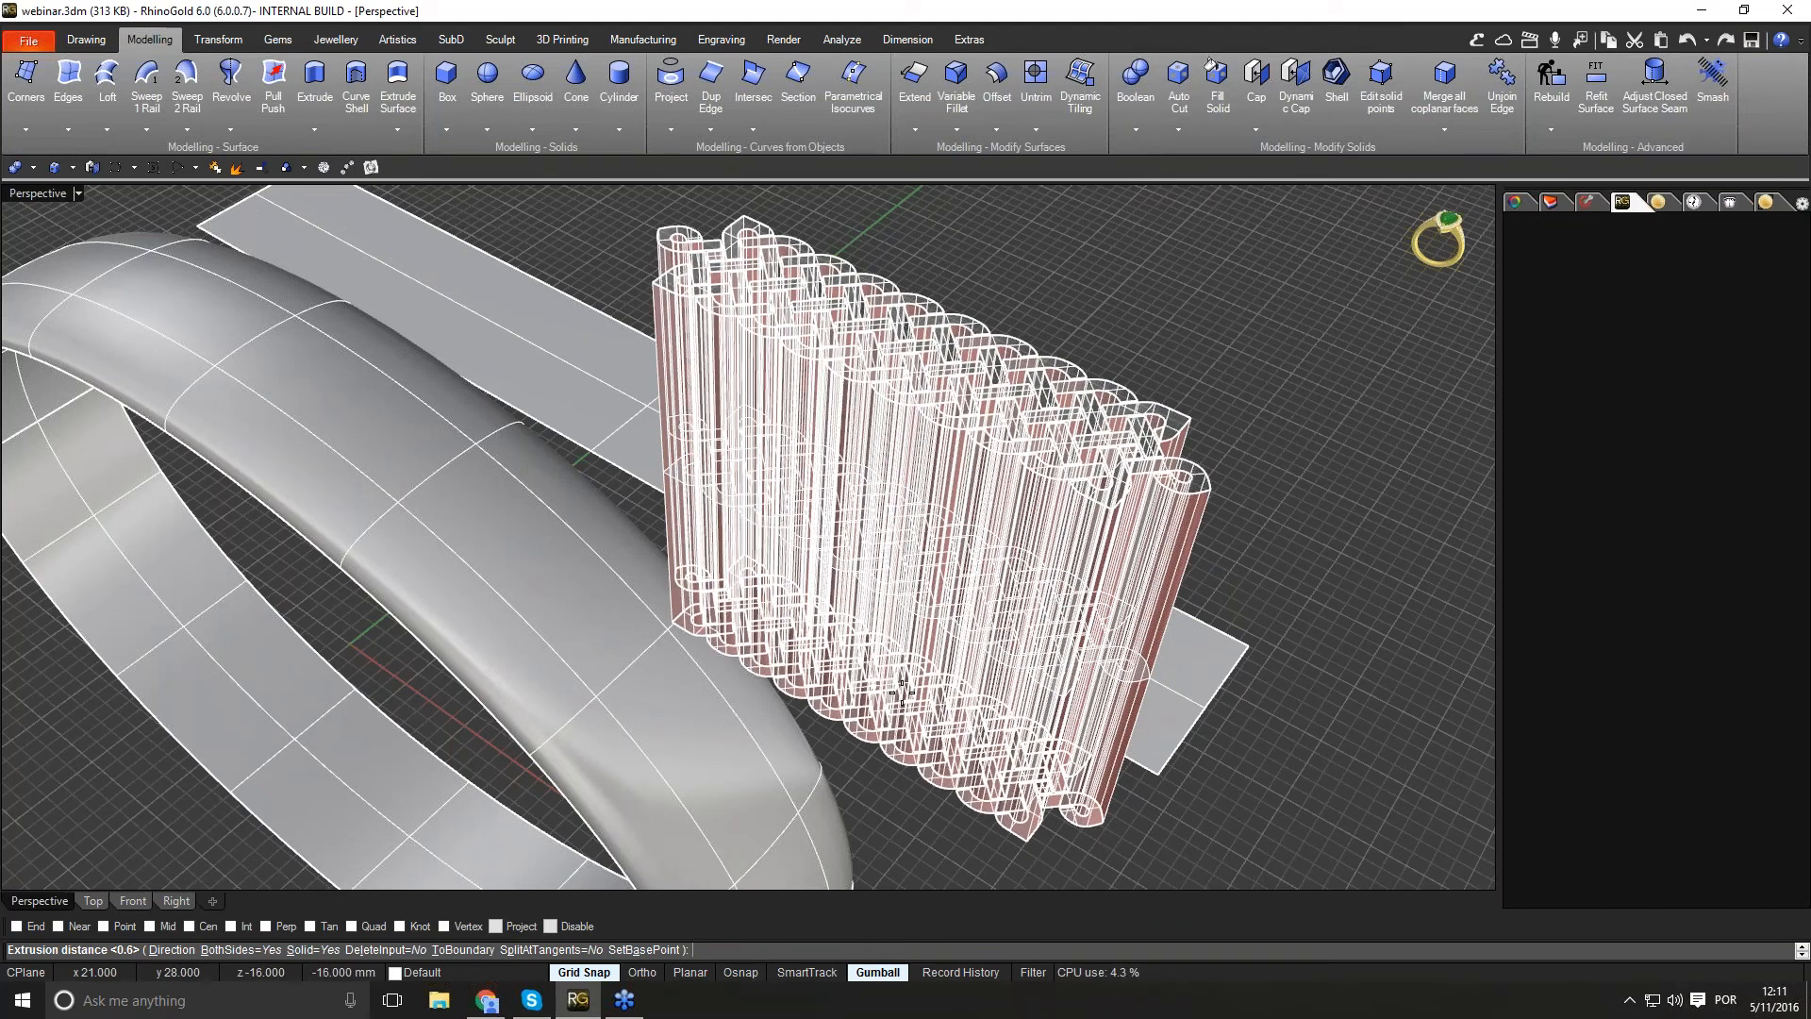
pyautogui.write('6')
pyautogui.press('Return')
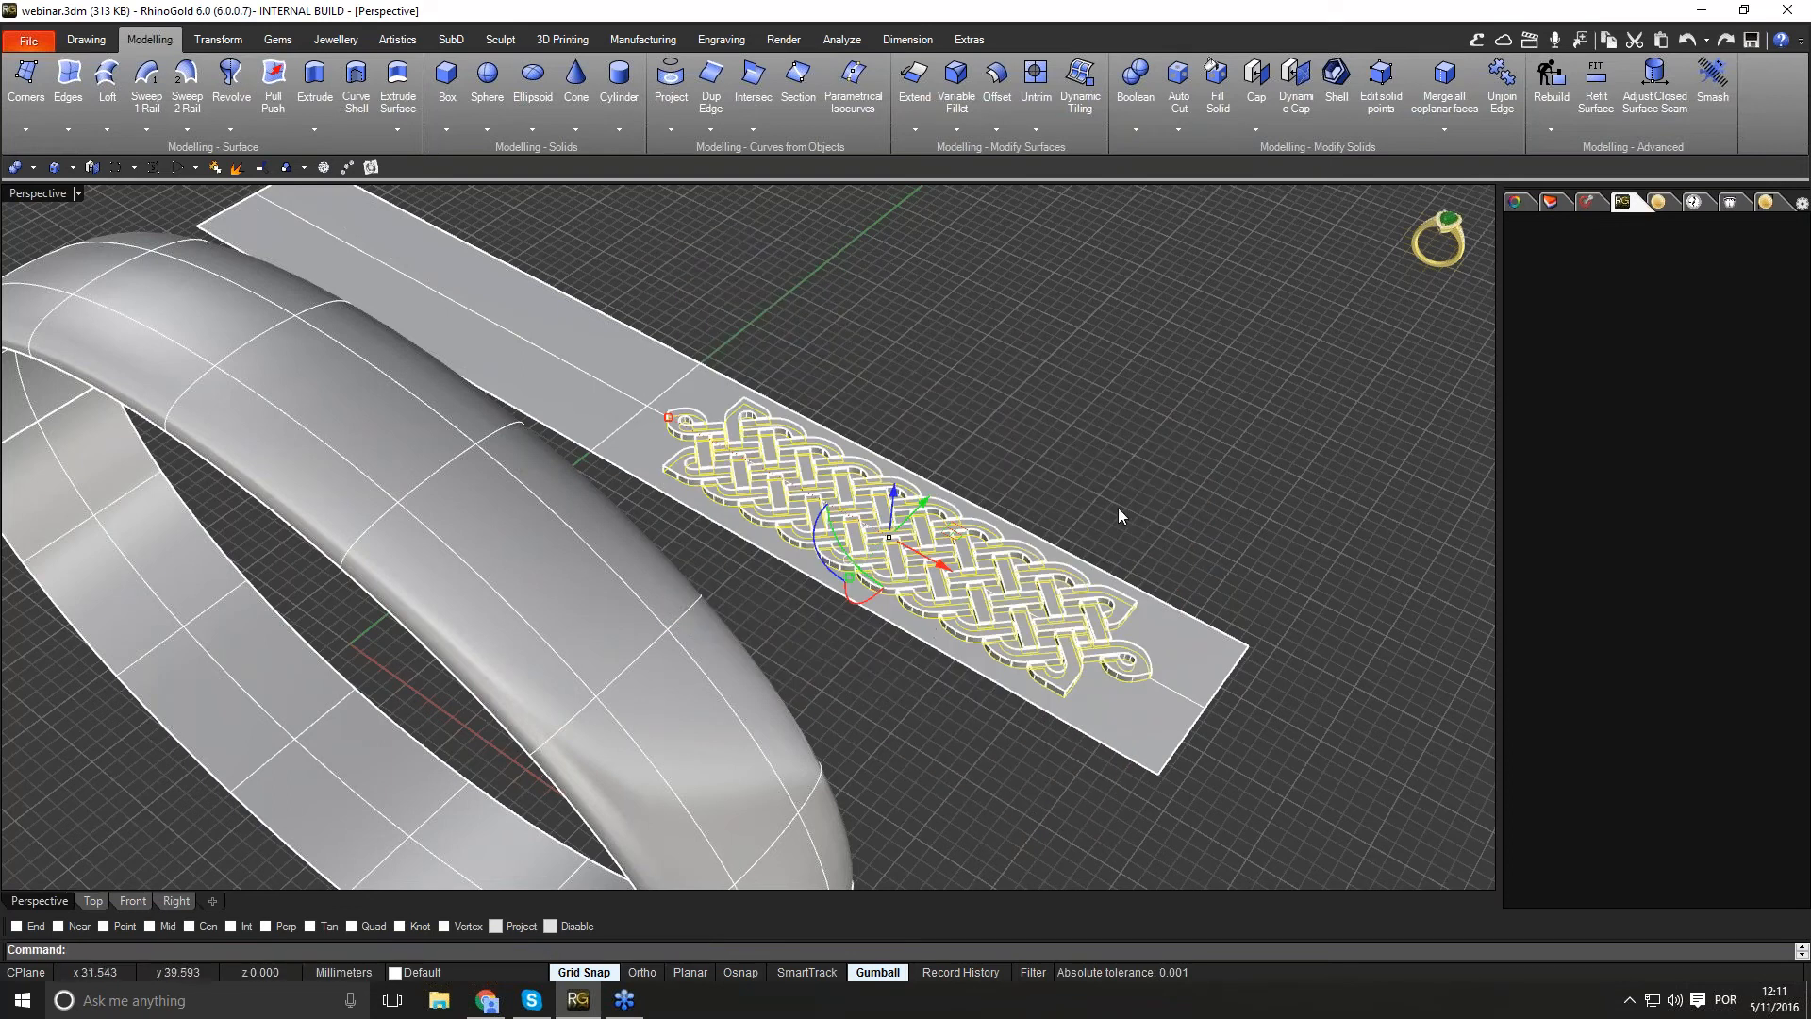
# Step: Remove the original outline curves from the extruded knot, keeping the solids
pyautogui.click(1346, 220)
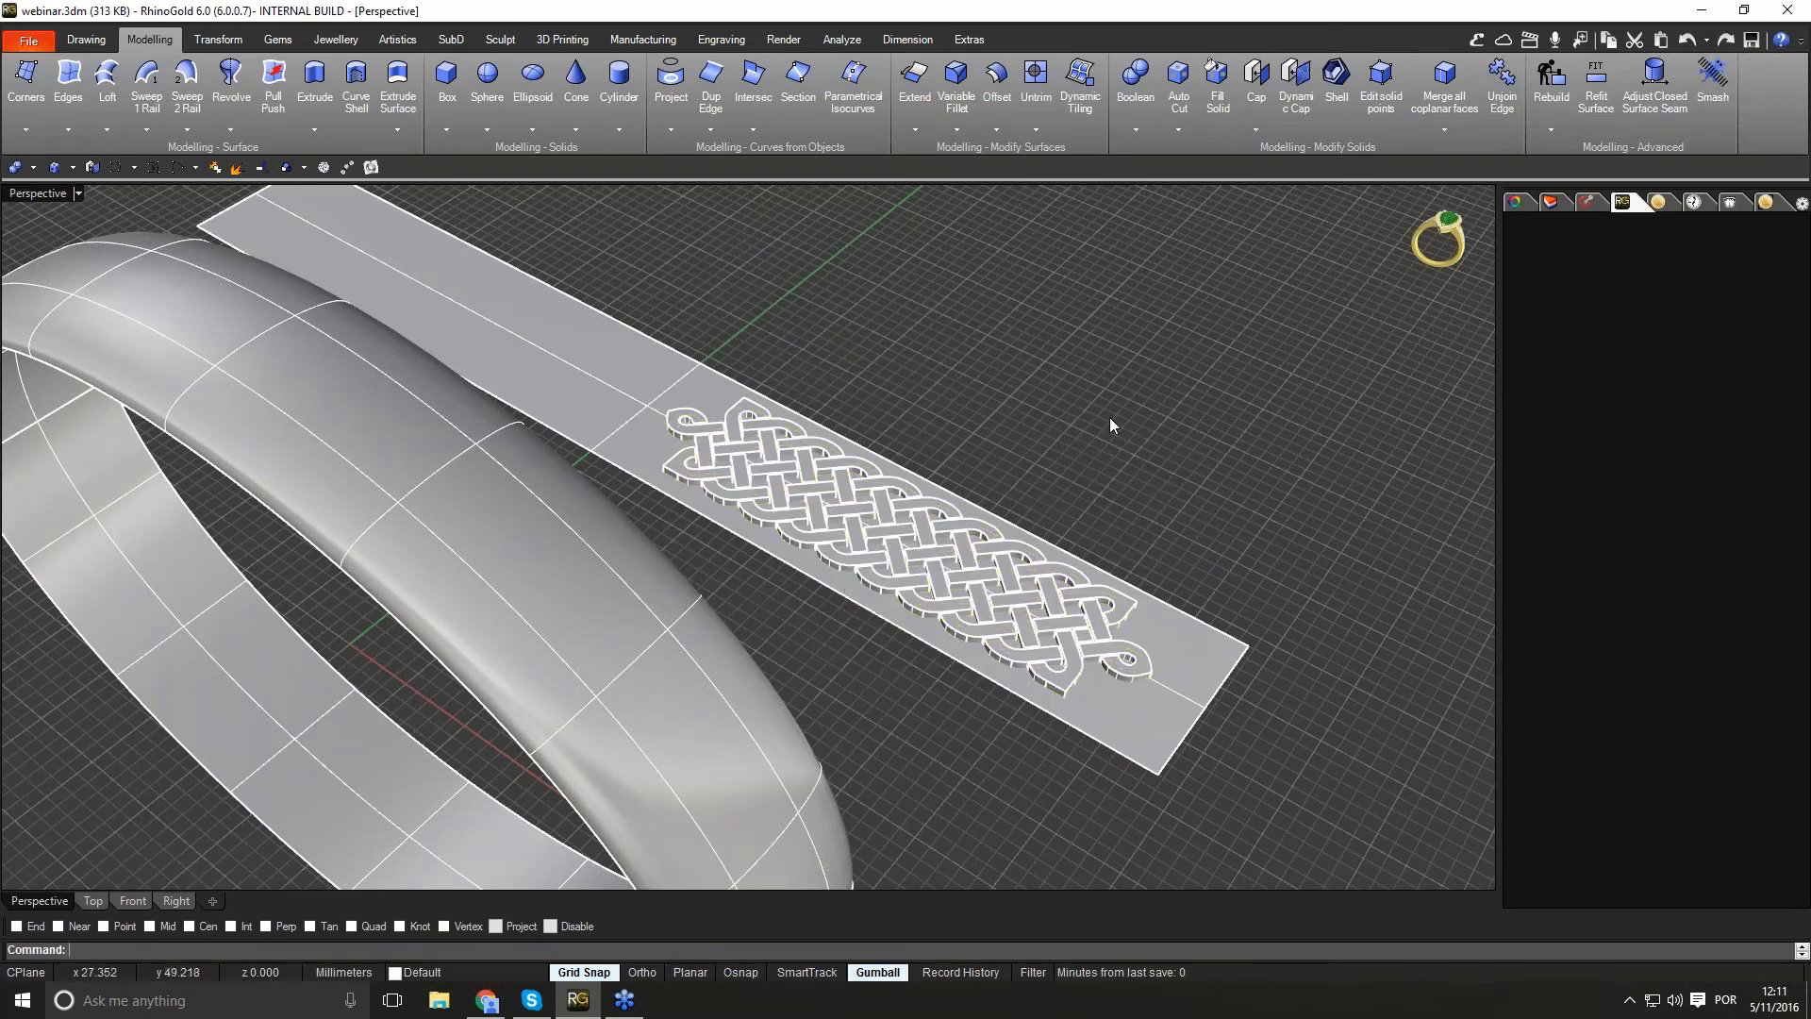
pyautogui.moveTo(977, 510); pyautogui.dragTo(1041, 560, button='right')
pyautogui.scroll(10, 958, 558)
pyautogui.click(976, 579)
pyautogui.scroll(-8, 1041, 560)
# Step: Group all the extruded knot pieces, save the model and check the solids up close
pyautogui.moveTo(523, 302); pyautogui.dragTo(1287, 710)
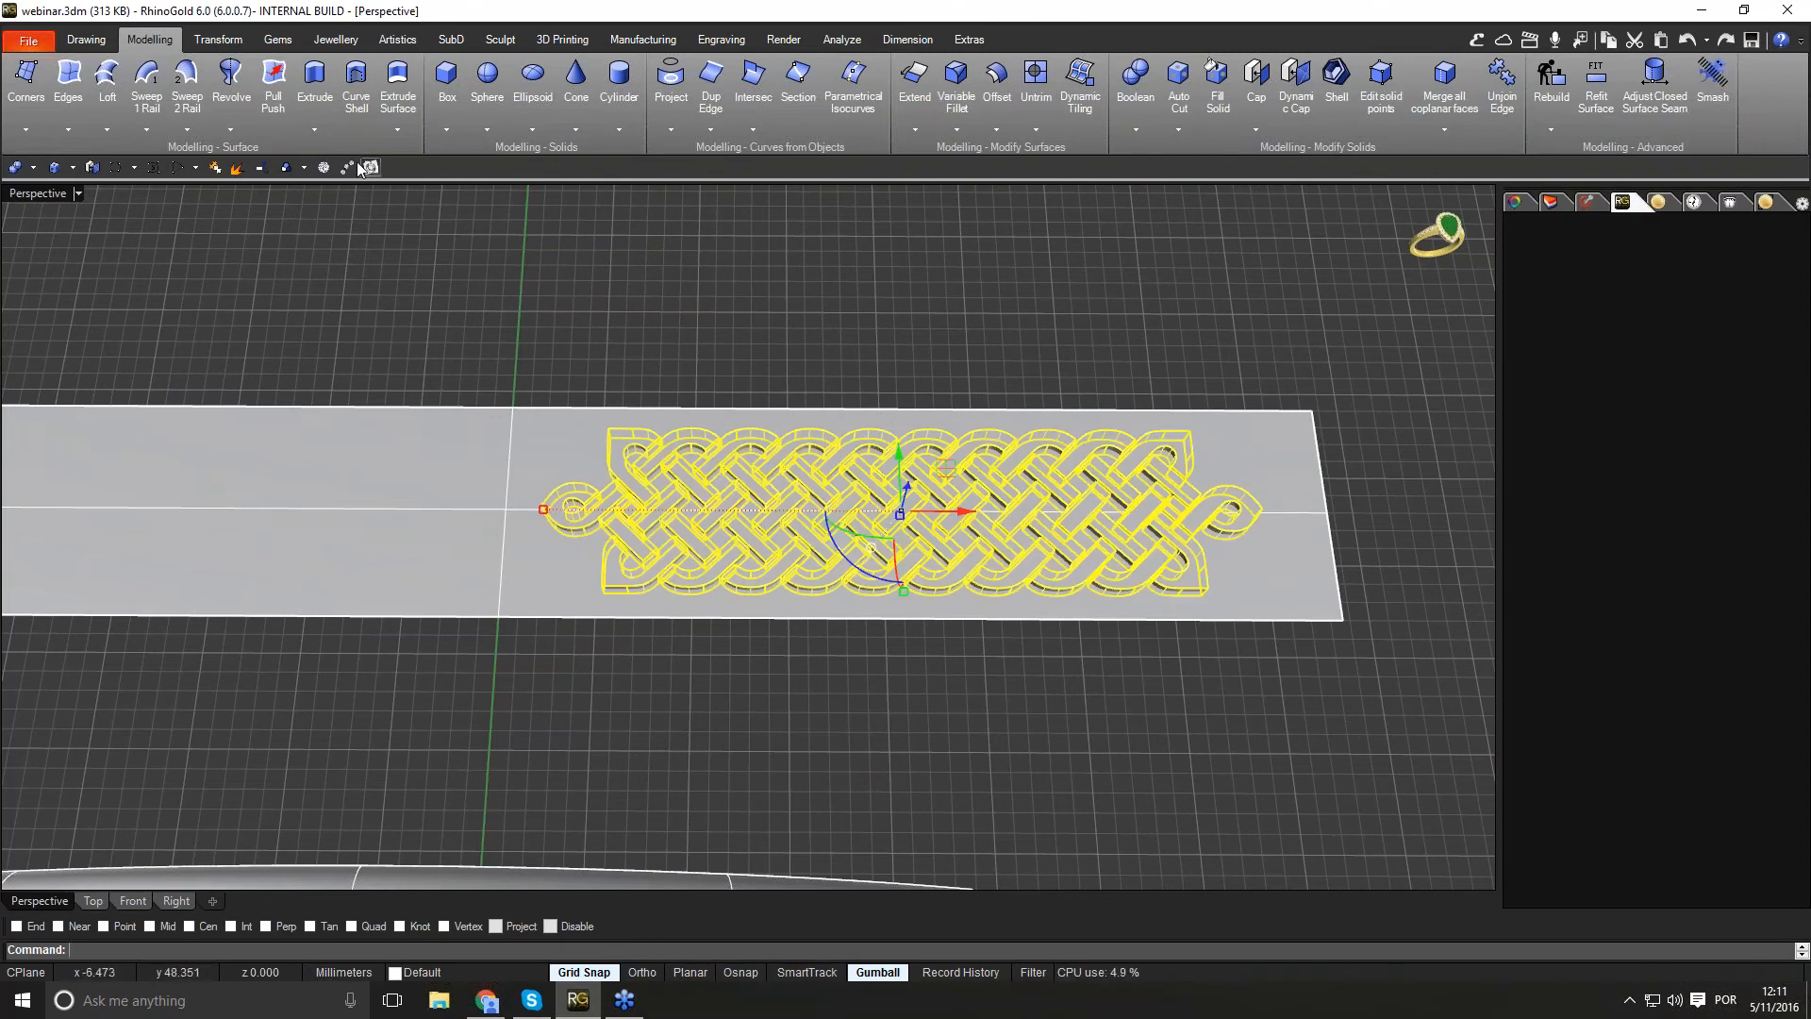
pyautogui.click(86, 39)
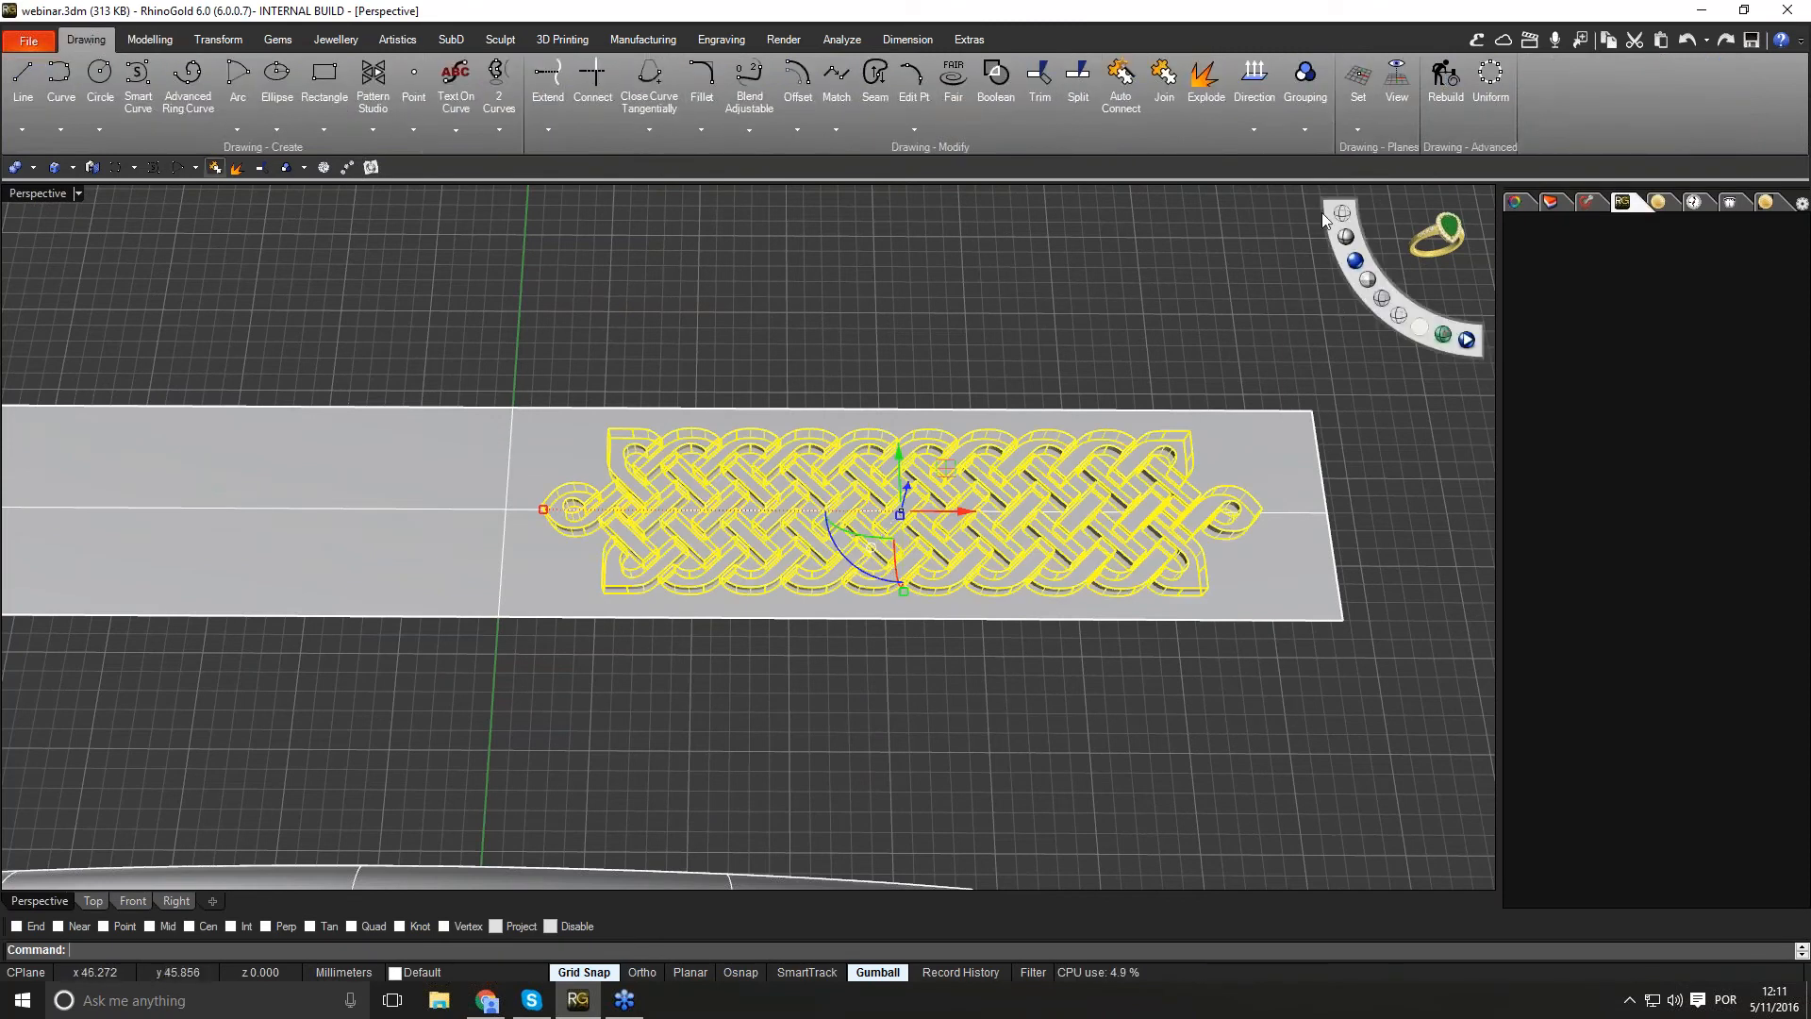
pyautogui.moveTo(881, 471); pyautogui.dragTo(837, 408, button='right')
pyautogui.click(836, 408)
pyautogui.hotkey('ctrl', 's')
pyautogui.moveTo(853, 547); pyautogui.dragTo(1044, 787, button='right')
pyautogui.scroll(5, 1044, 787)
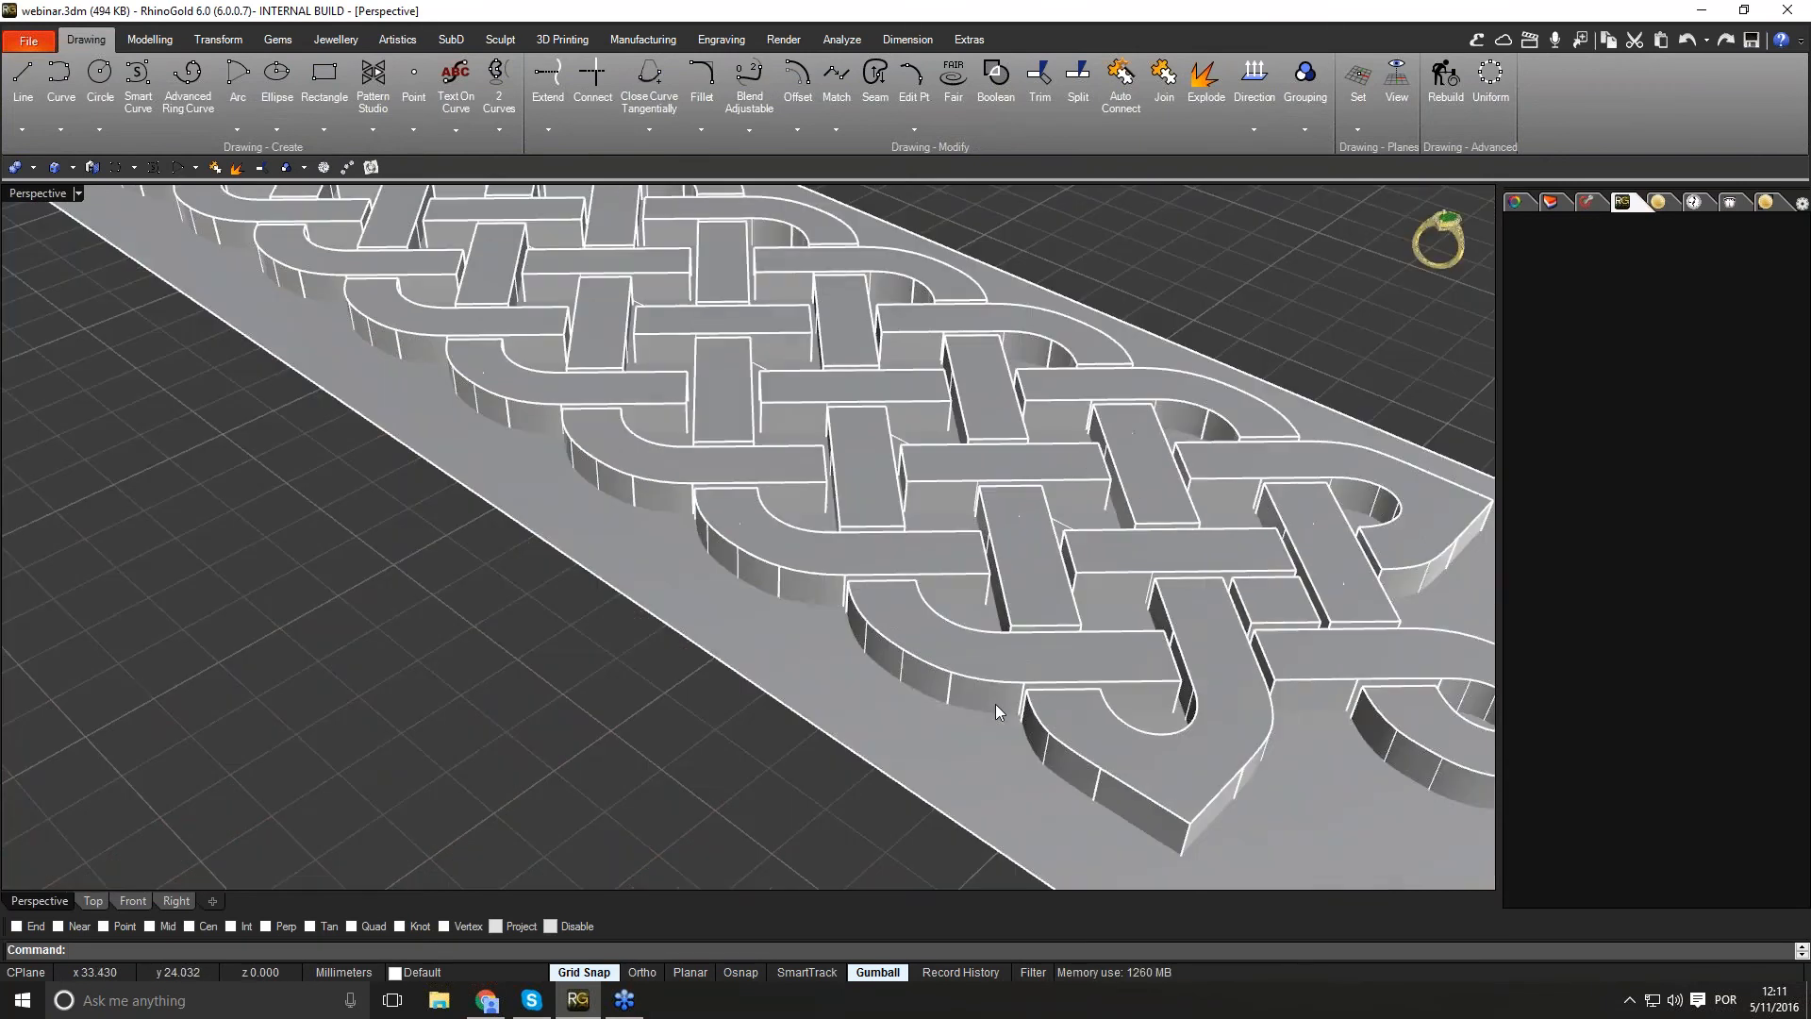
pyautogui.scroll(-5, 988, 709)
pyautogui.scroll(2, 971, 715)
pyautogui.scroll(-3, 924, 719)
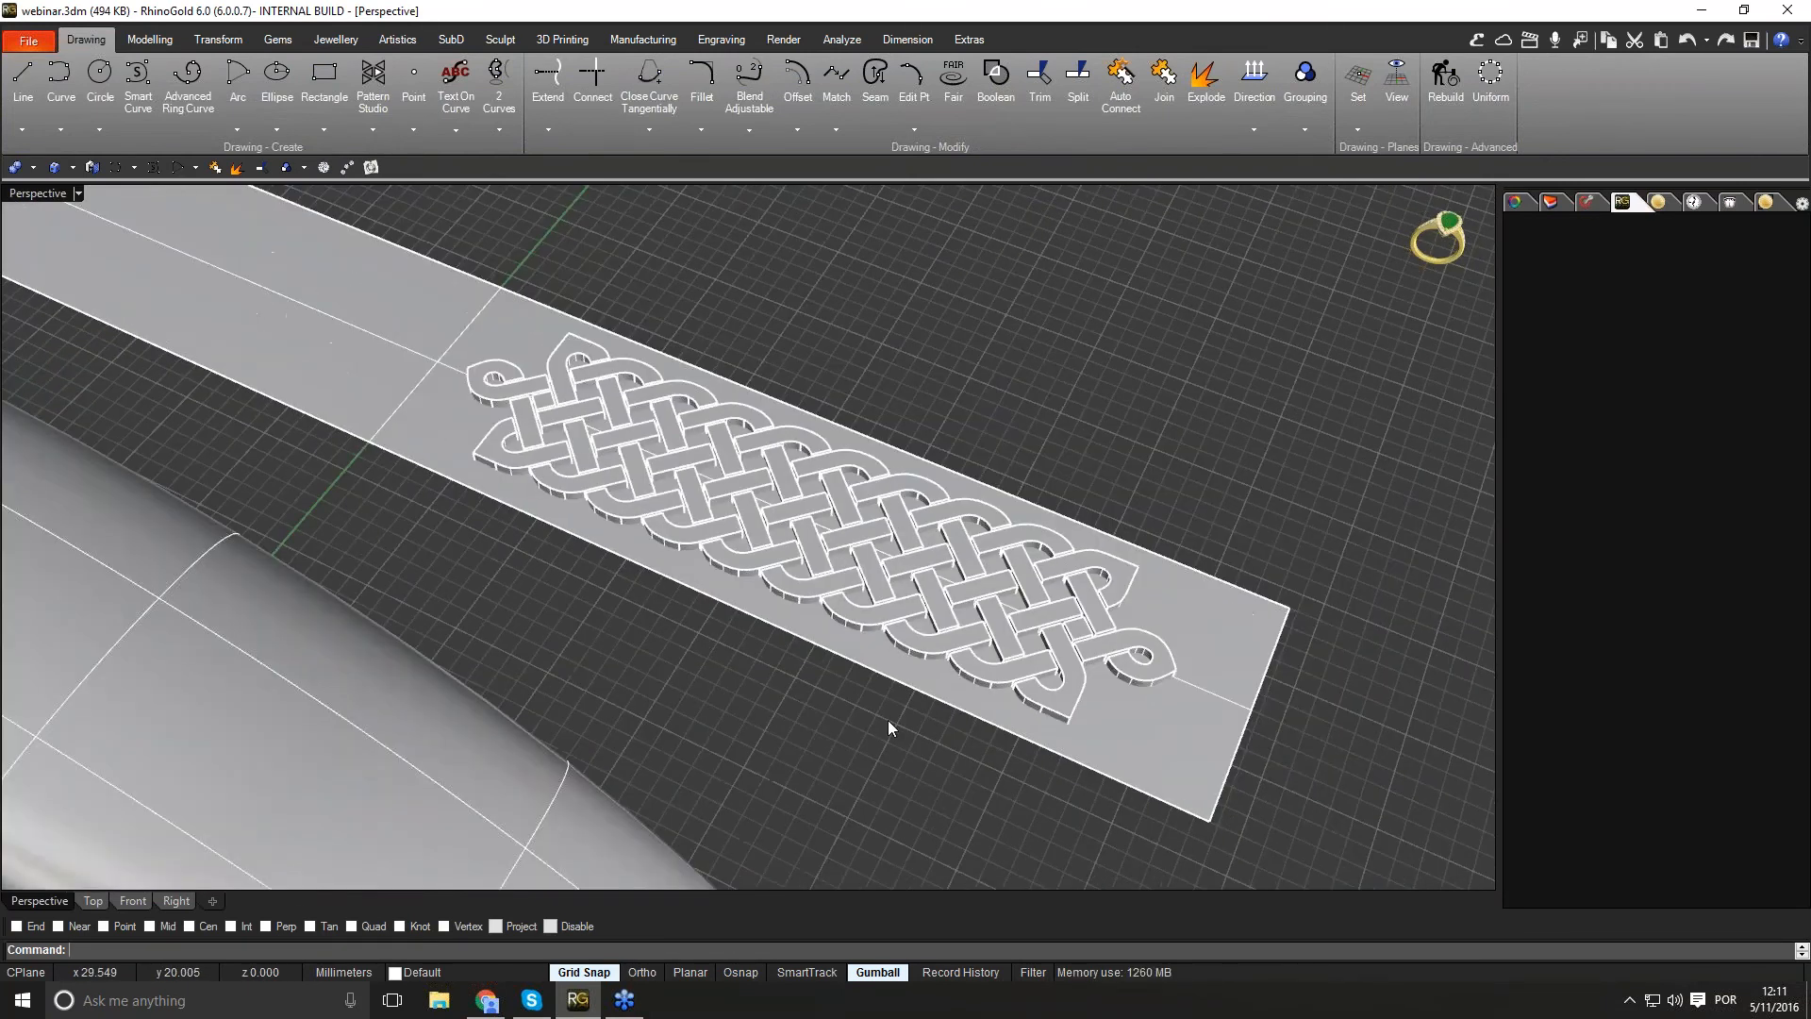
pyautogui.scroll(1, 877, 722)
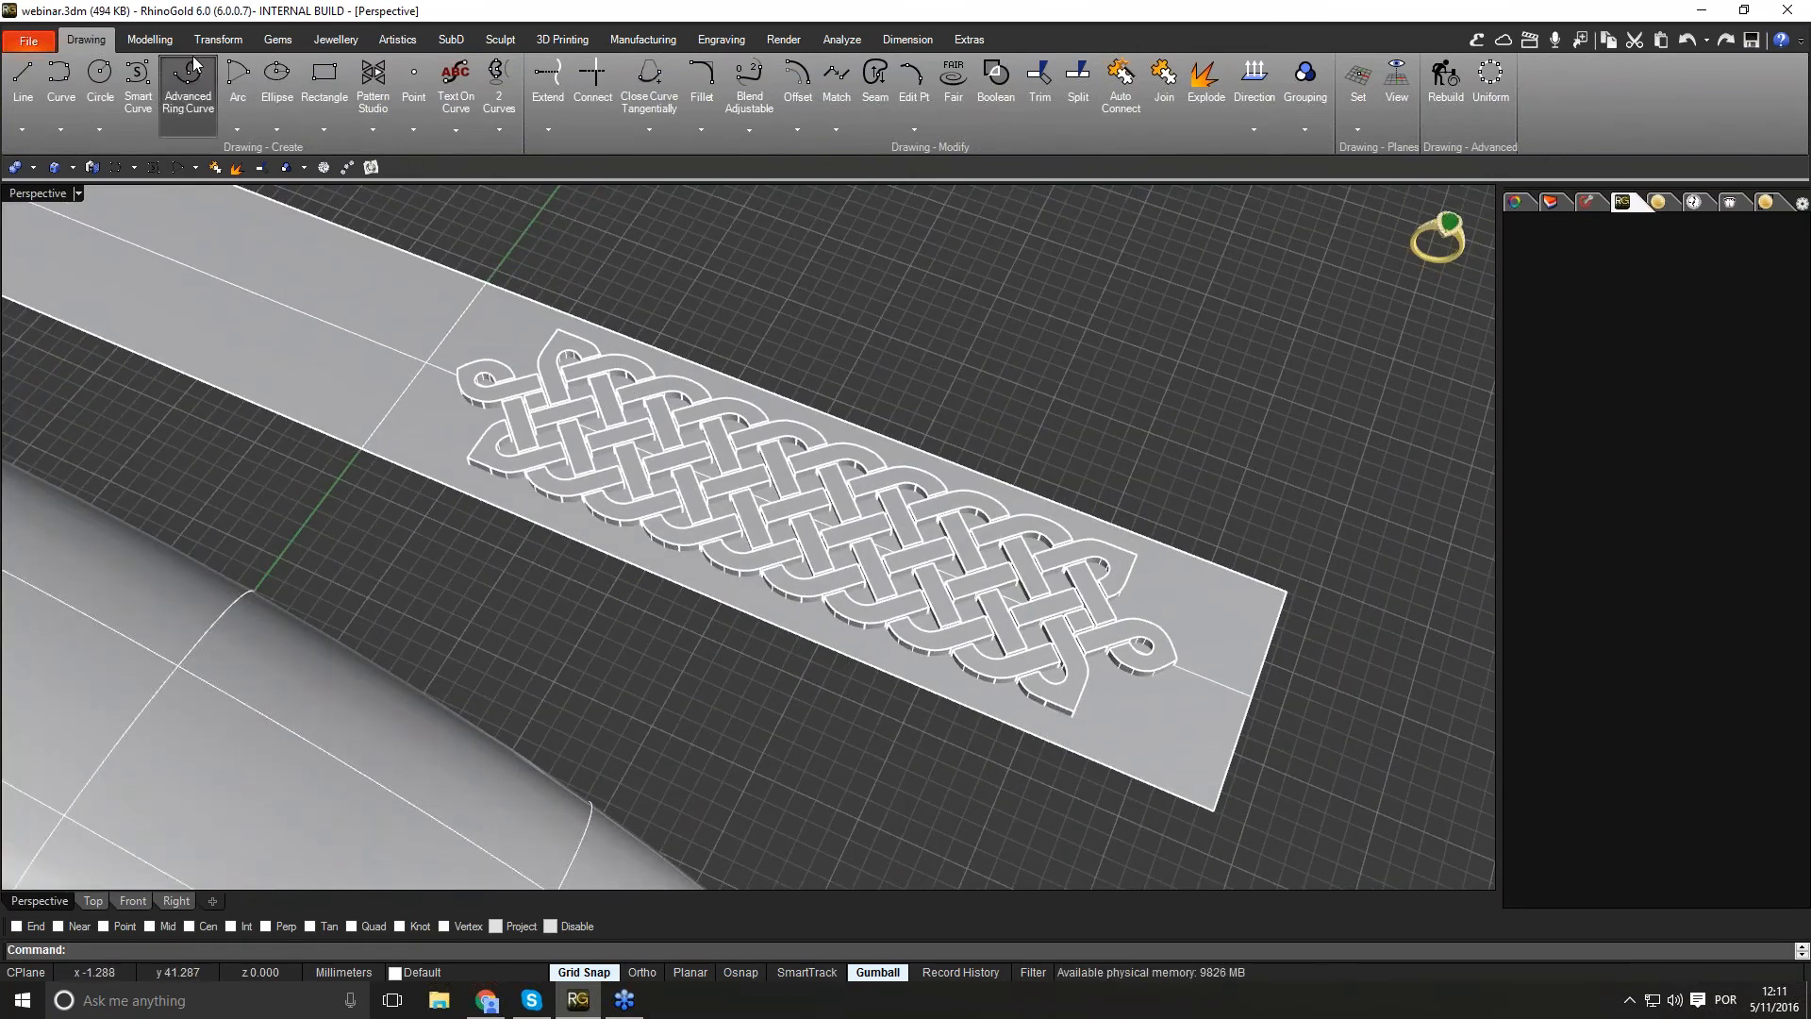
# Step: Fillet the knot's top and vertical edges with a 0.15 mm radius, selecting them in the Right view
pyautogui.click(162, 42)
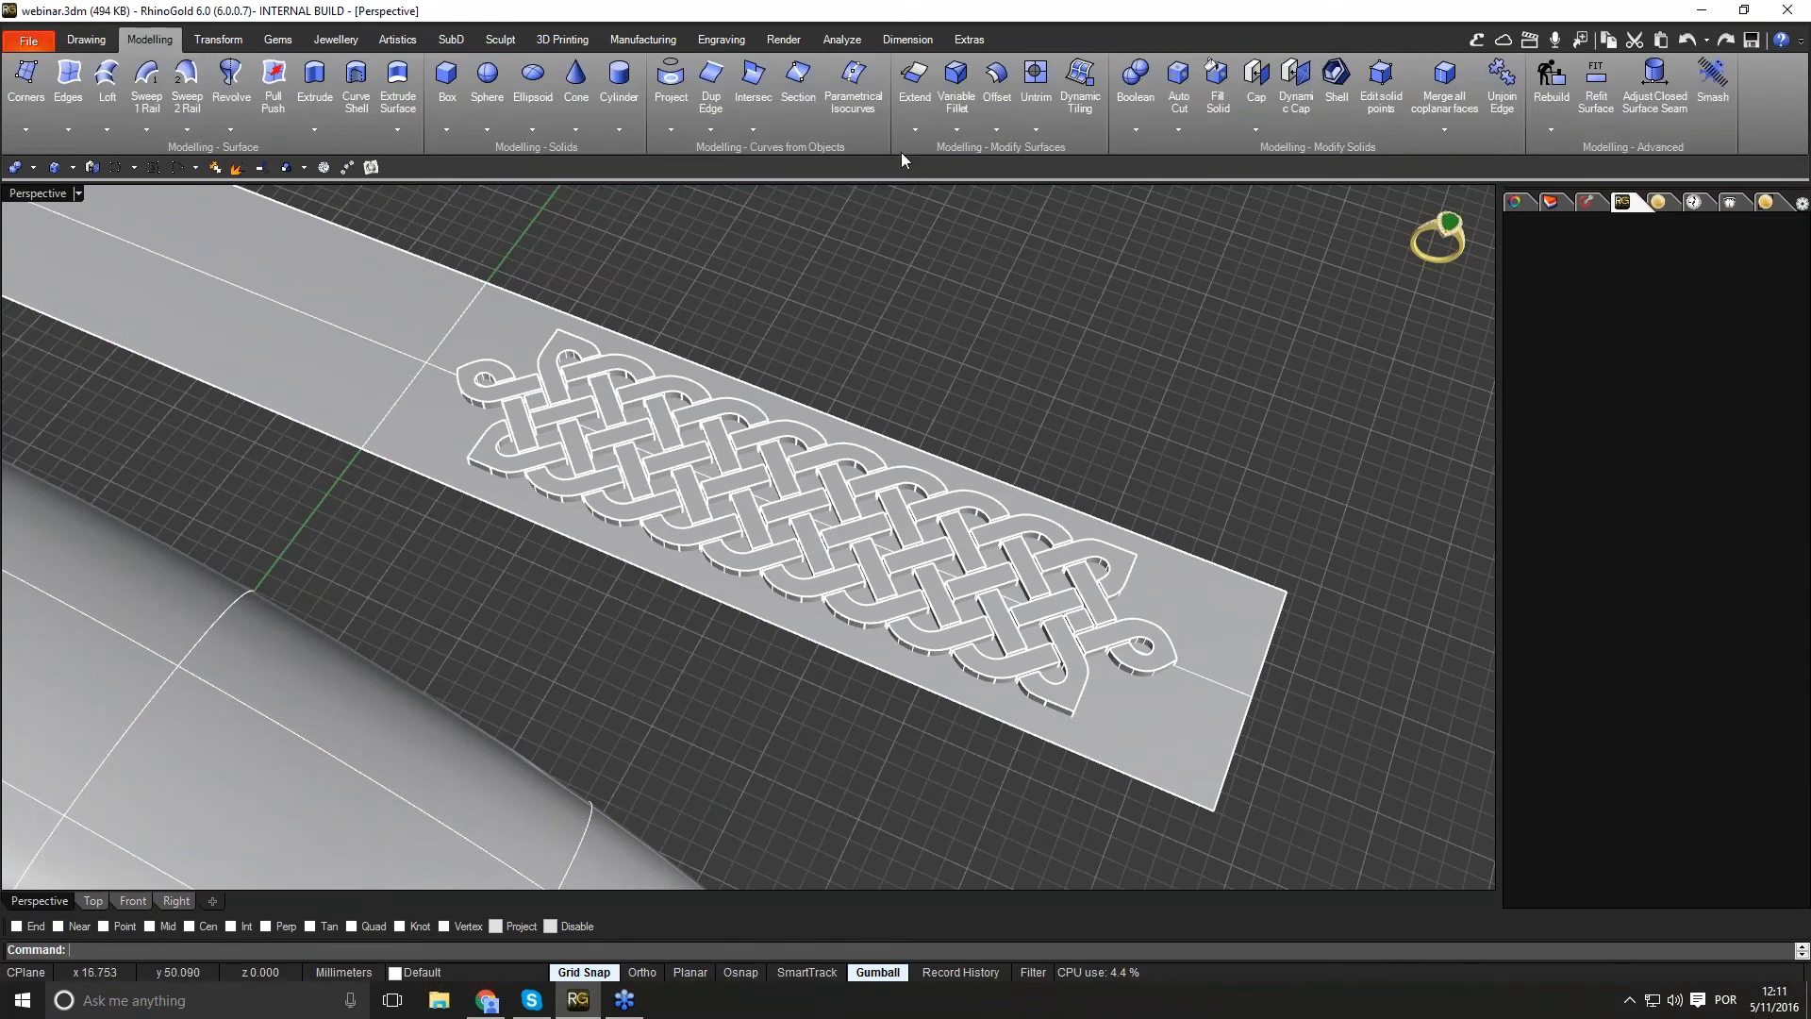
pyautogui.click(953, 106)
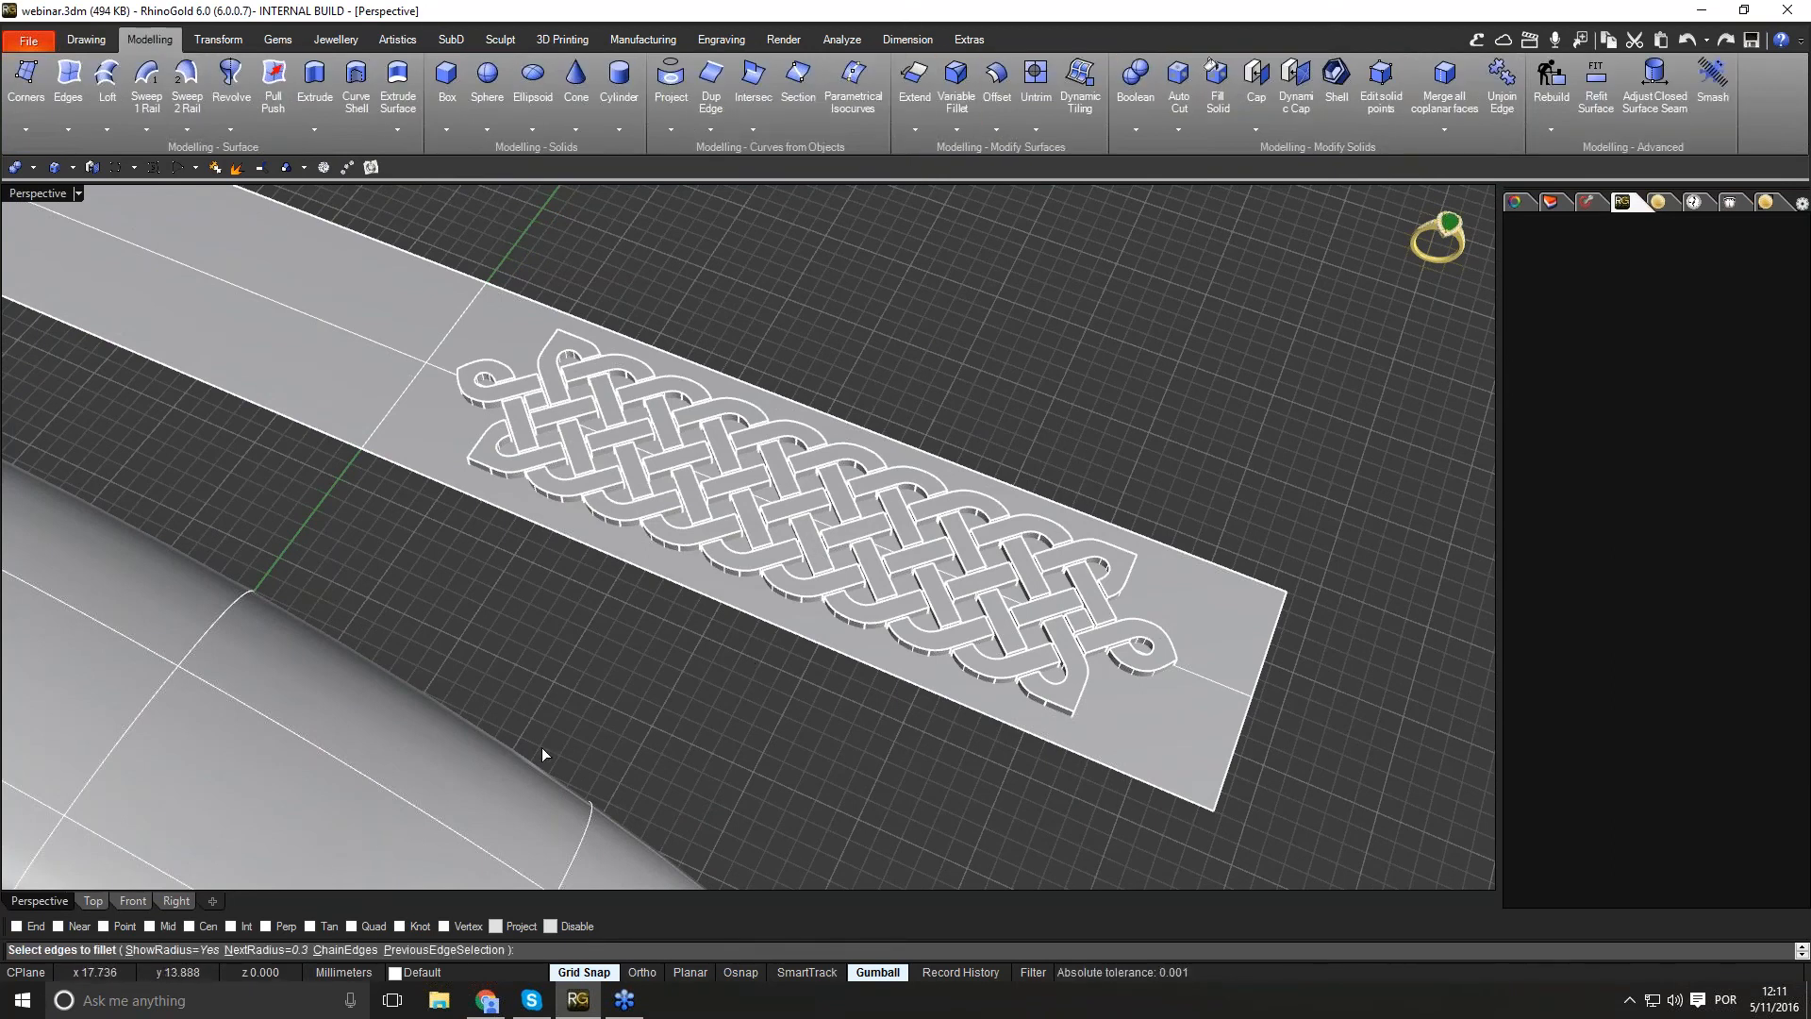
pyautogui.click(176, 900)
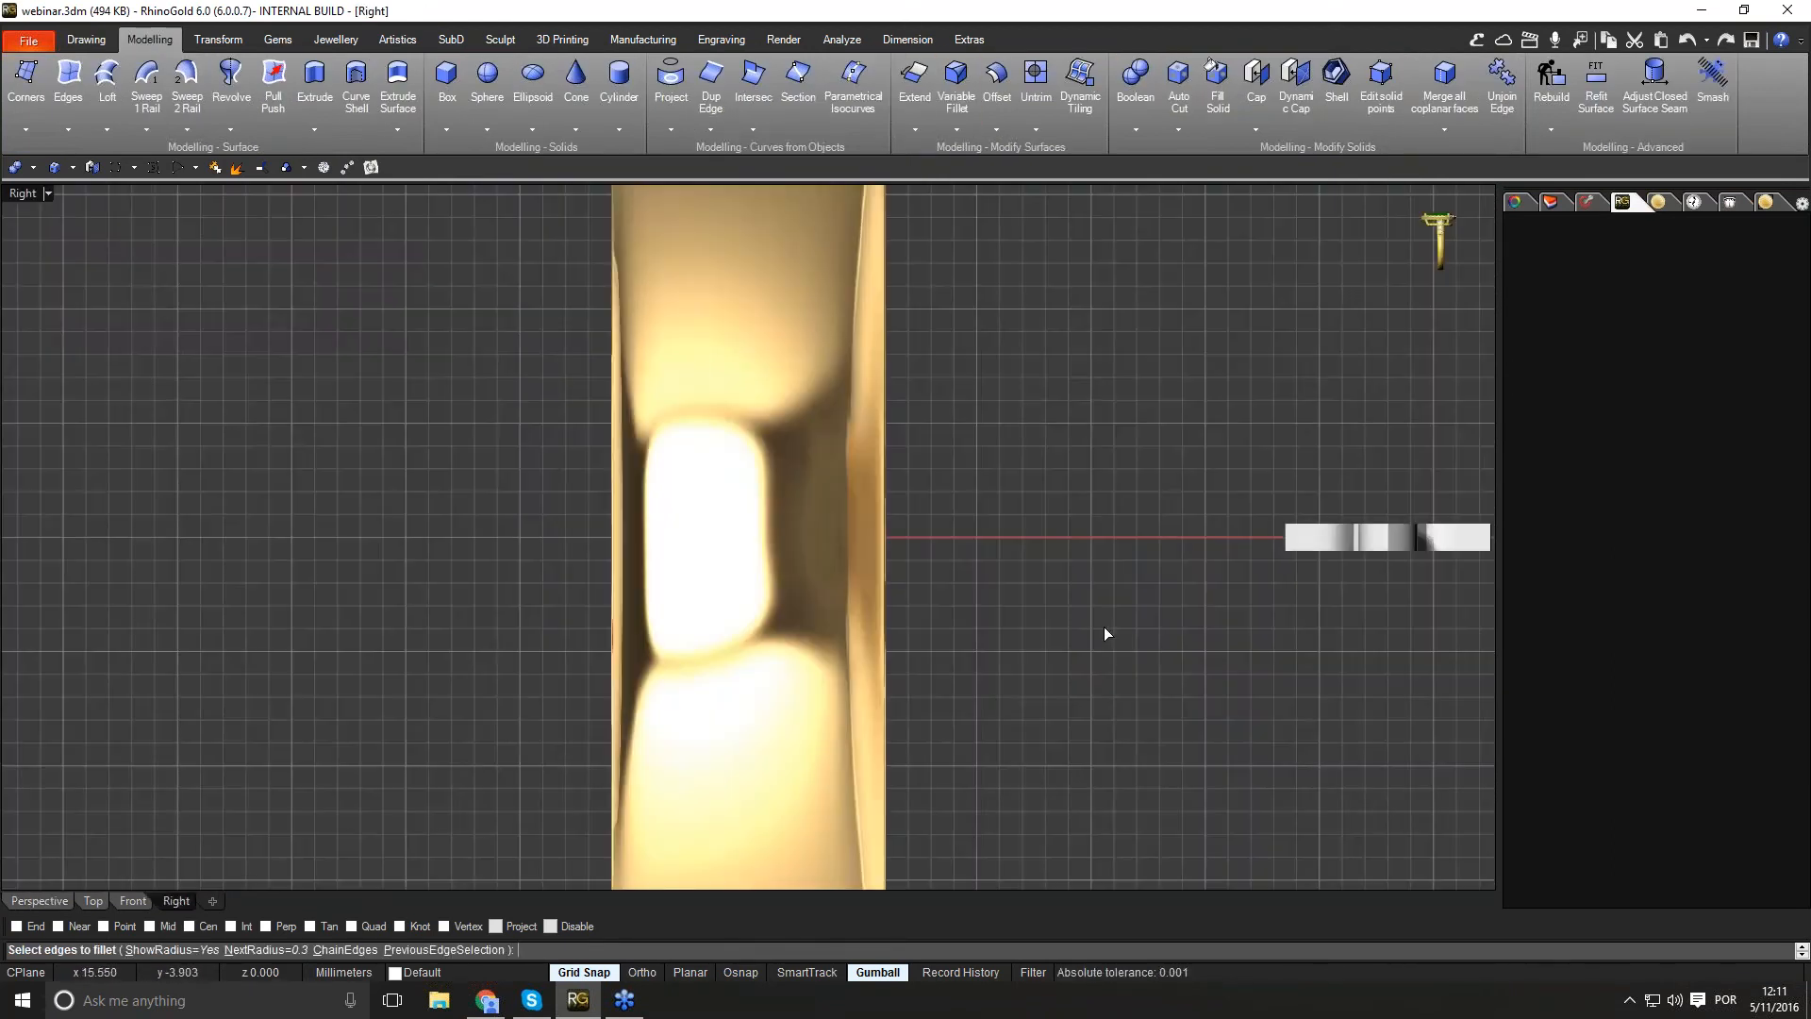
pyautogui.moveTo(903, 658); pyautogui.dragTo(596, 705, button='right')
pyautogui.scroll(10, 886, 642)
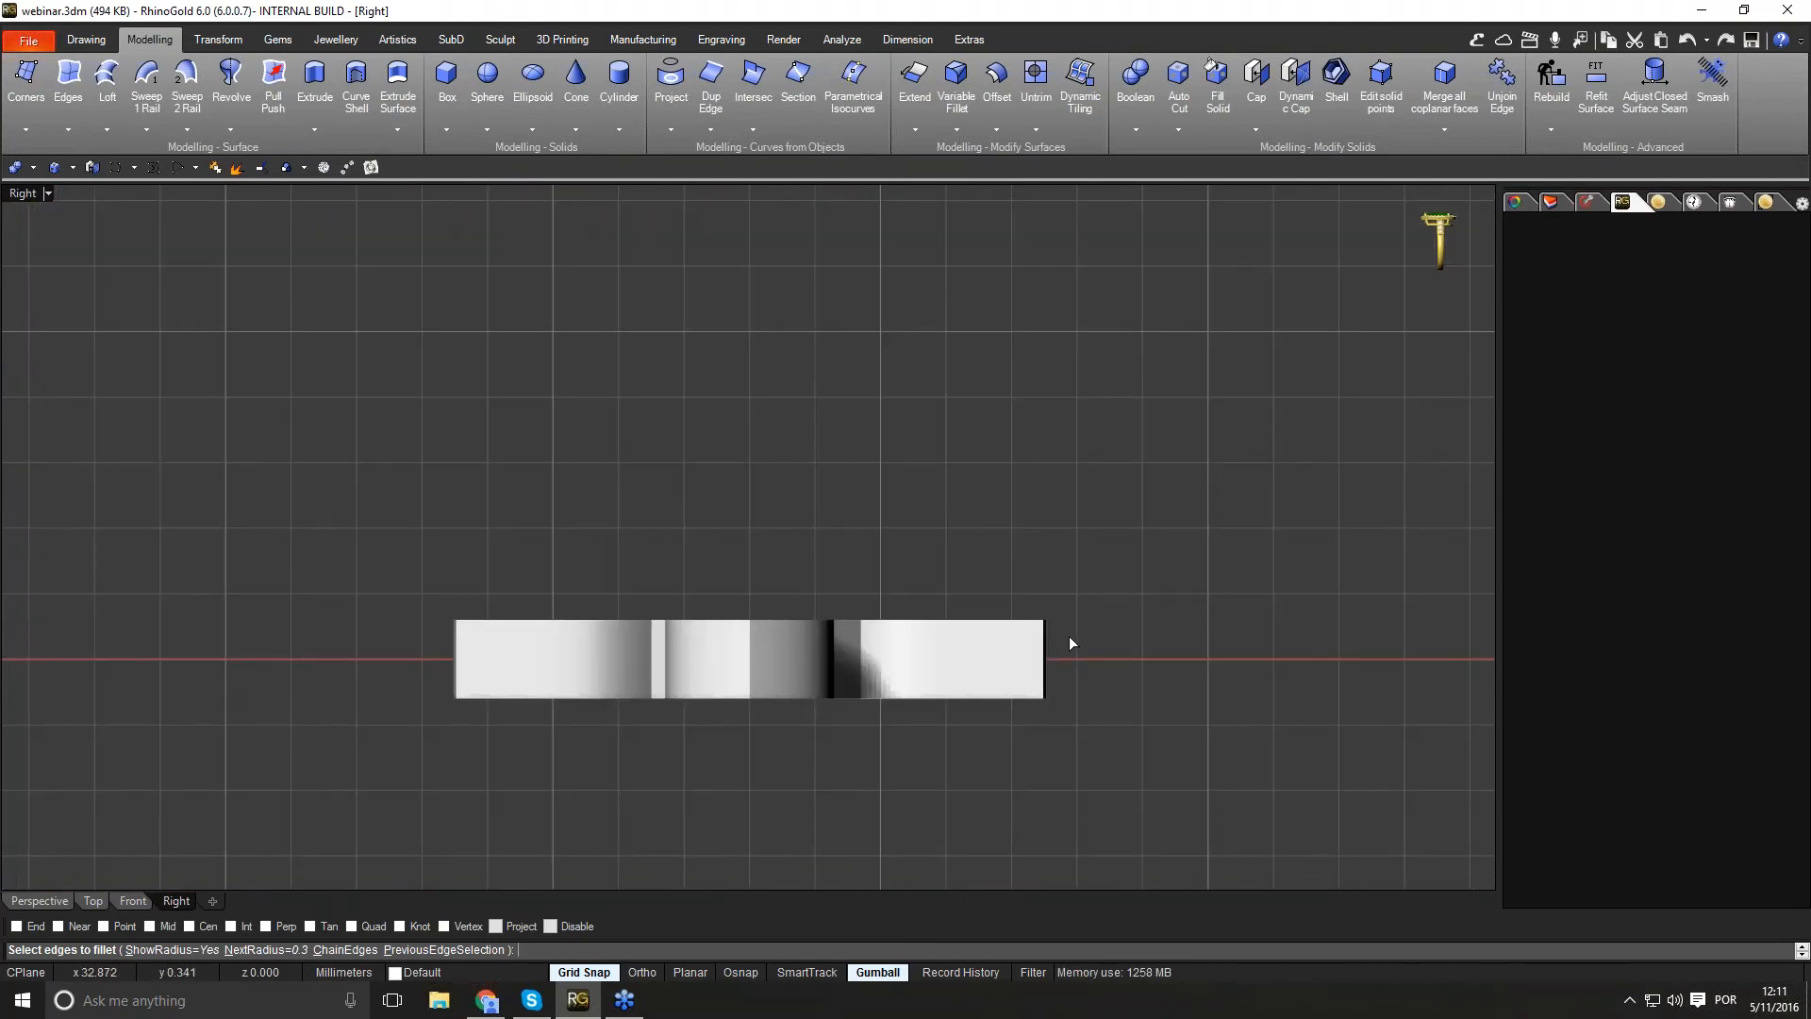
pyautogui.moveTo(500, 560); pyautogui.dragTo(398, 536)
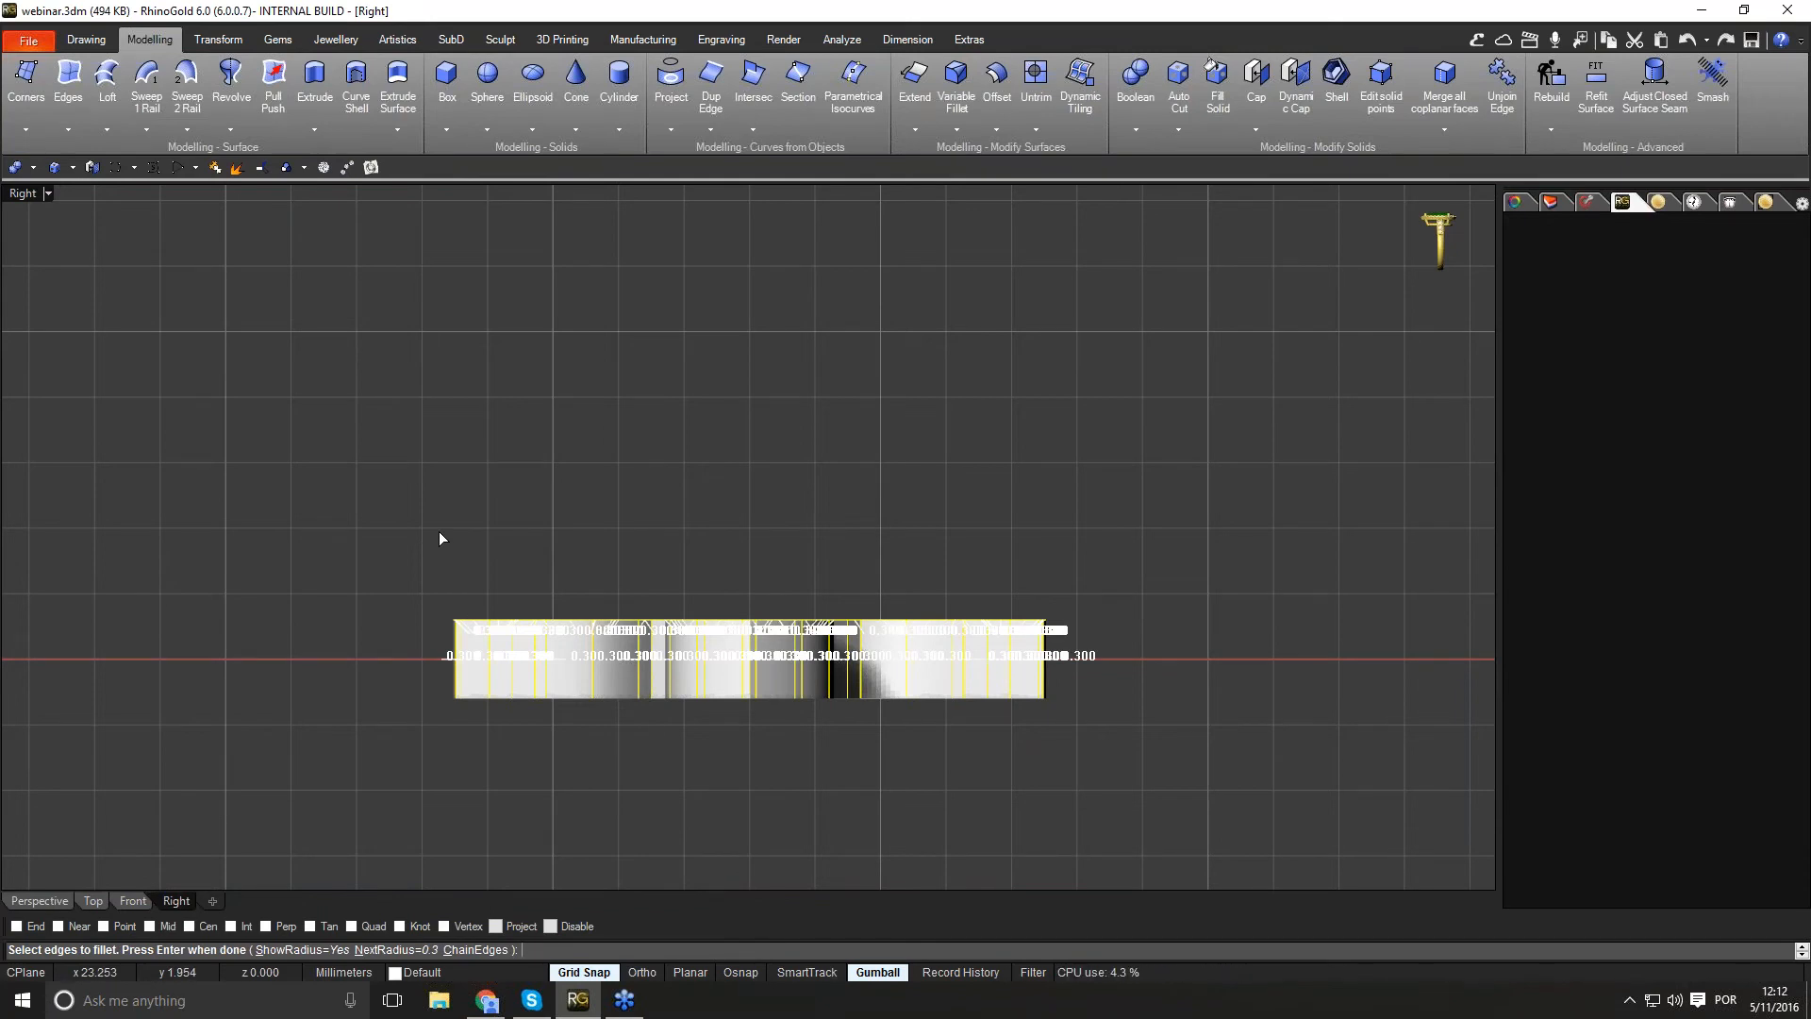
pyautogui.press('Return')
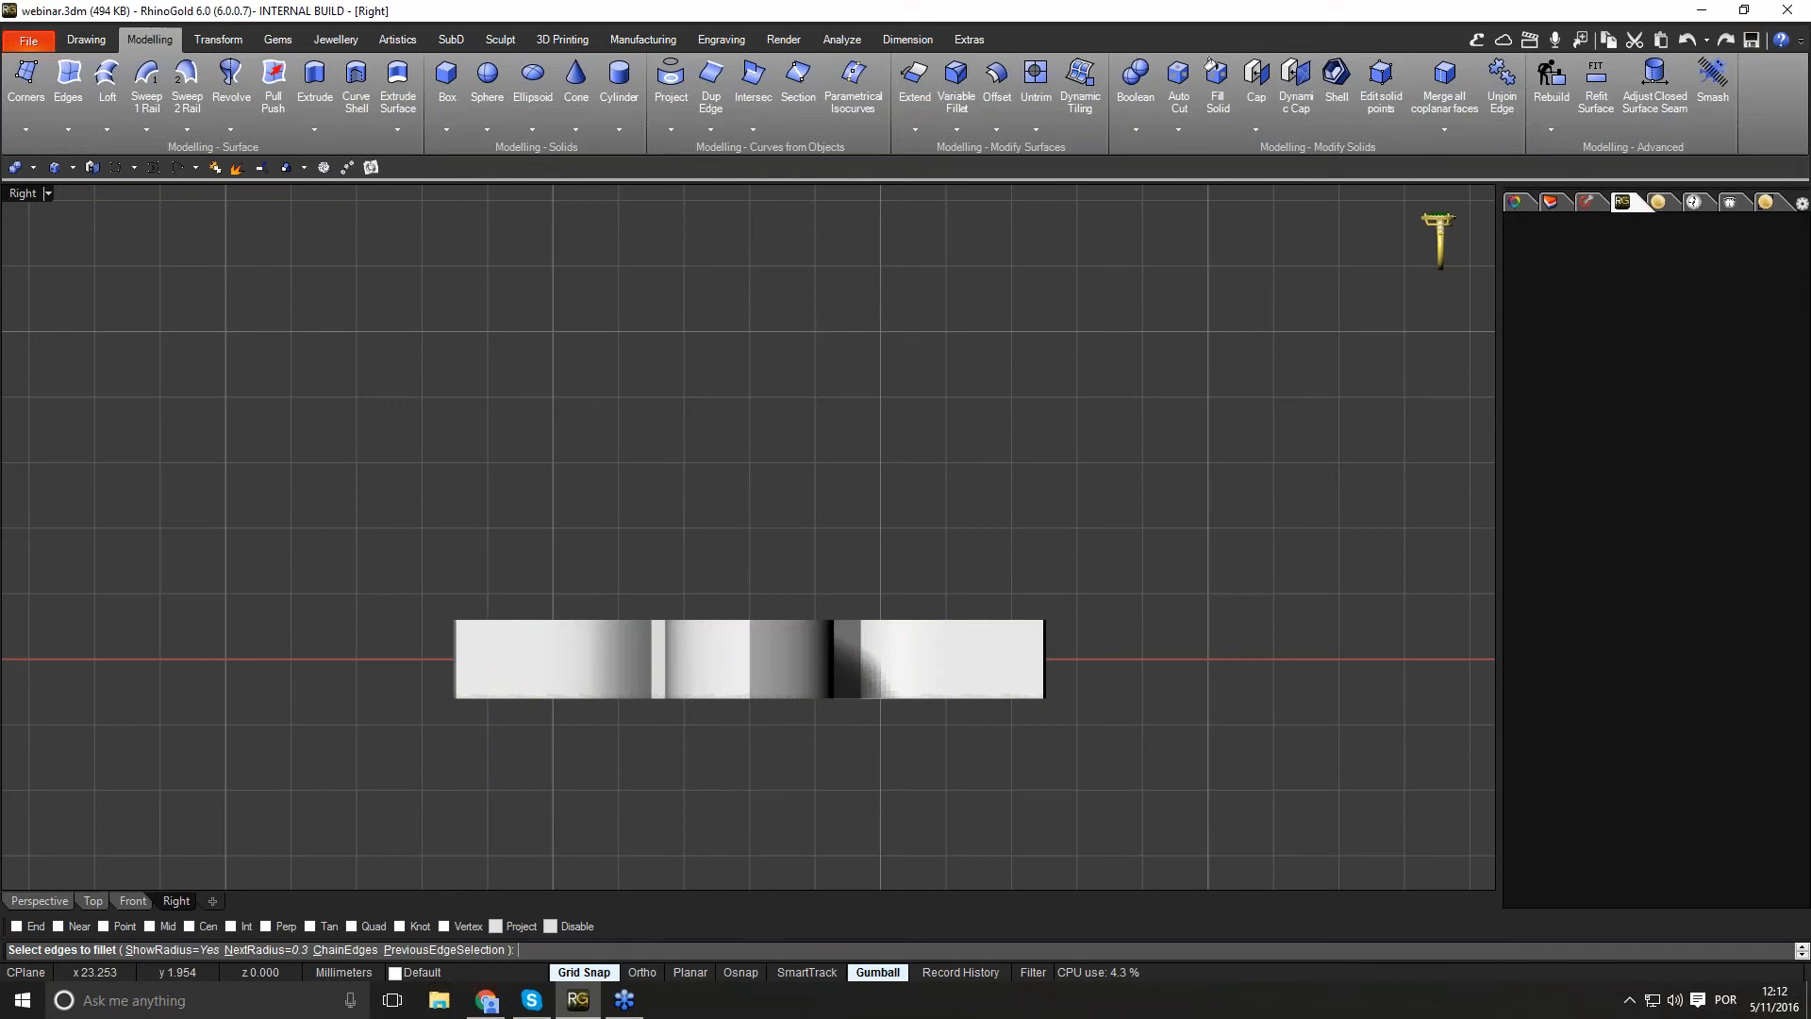
pyautogui.click(270, 953)
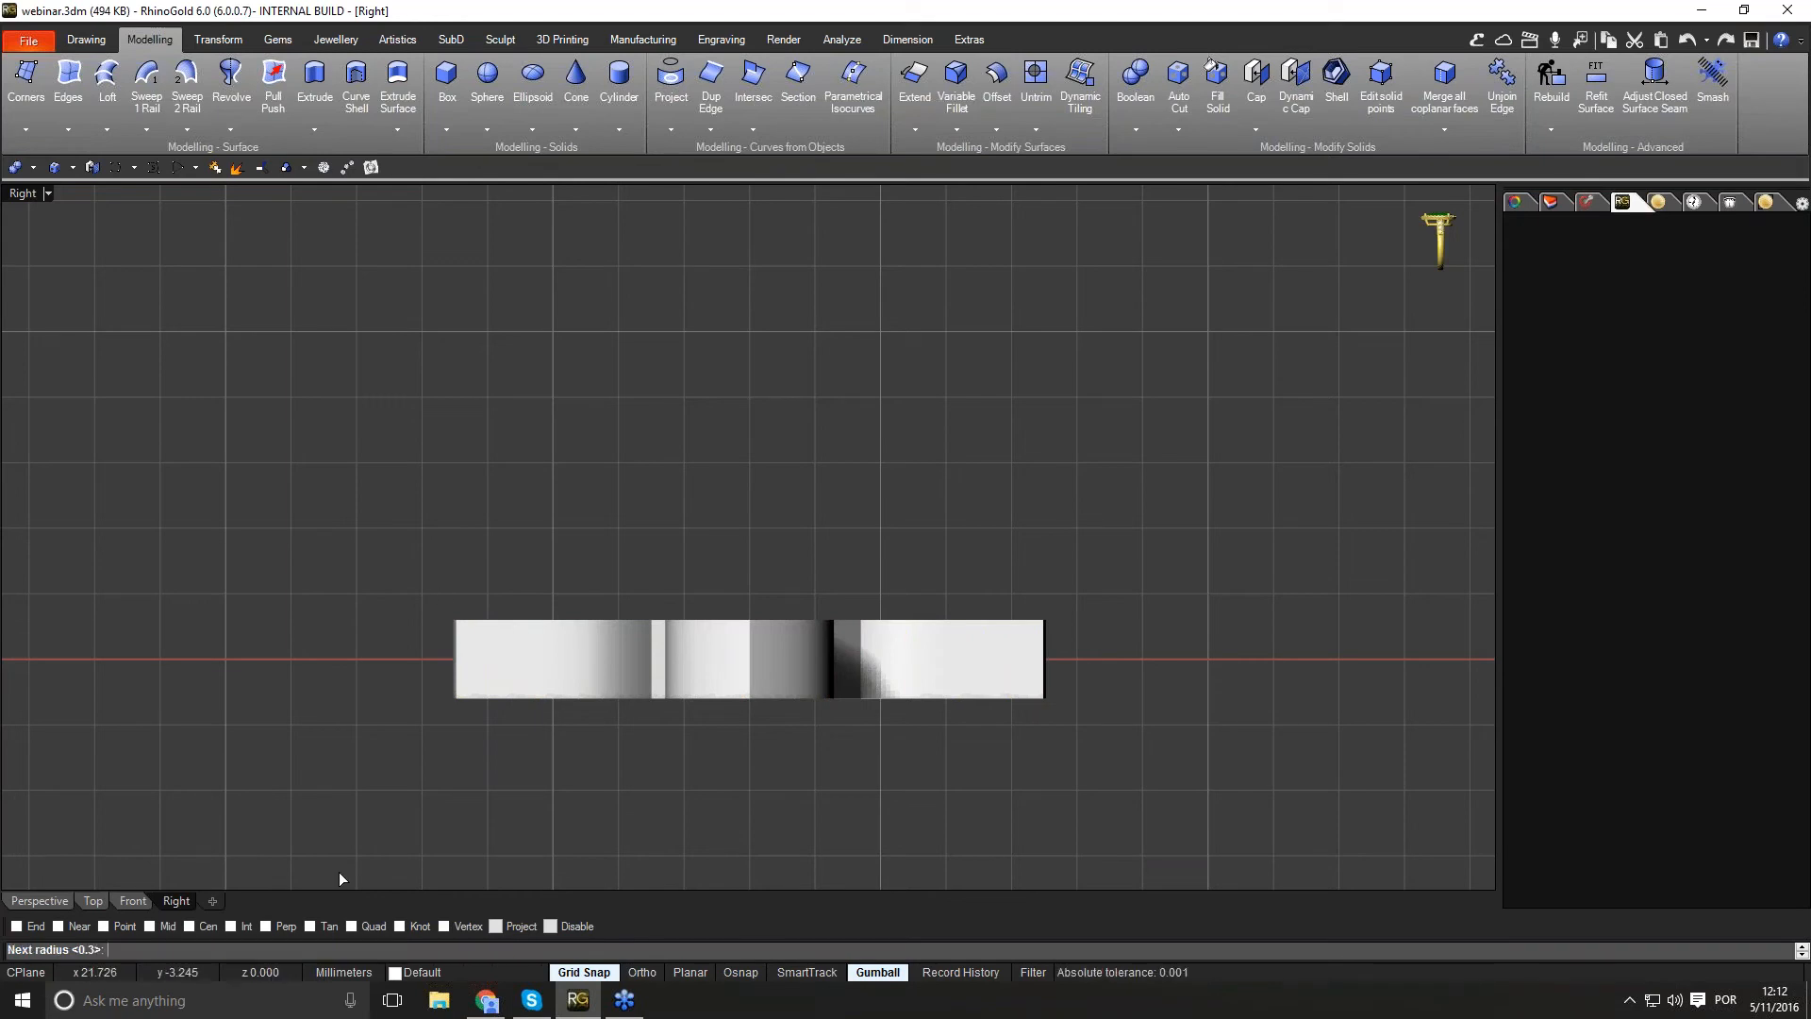
pyautogui.write('0.15')
pyautogui.press('Return')
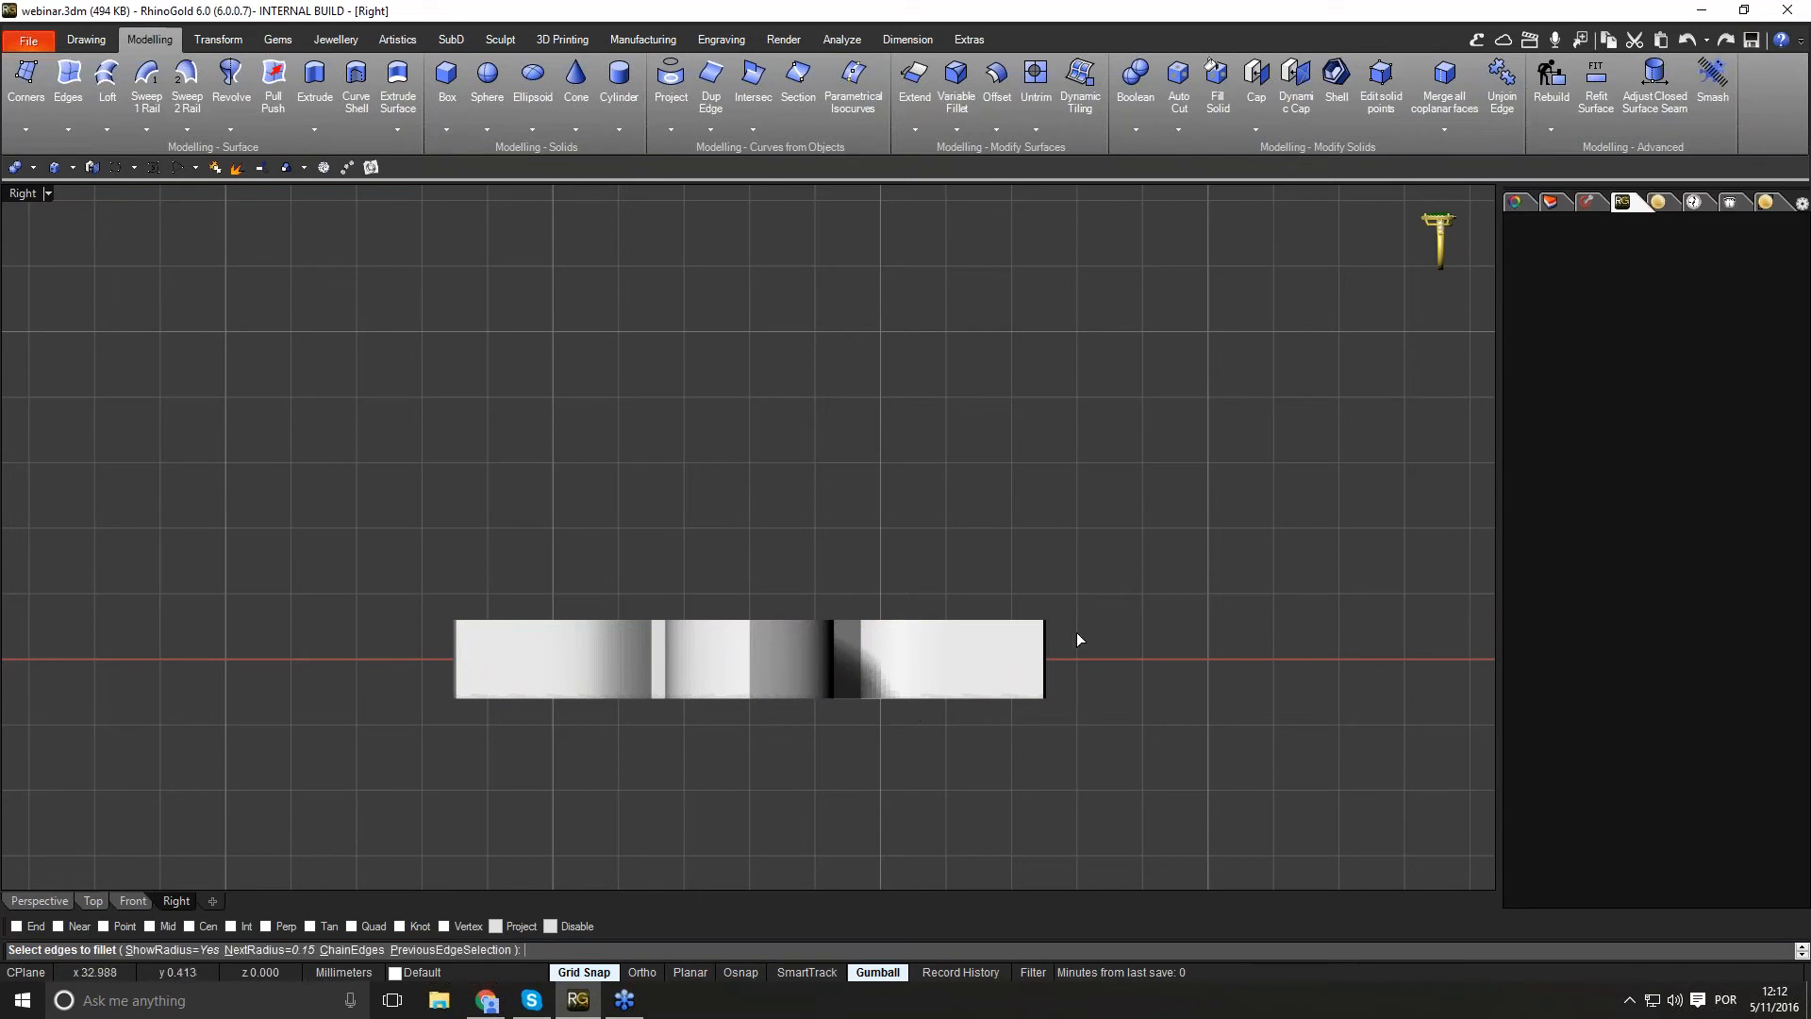
pyautogui.moveTo(1080, 633); pyautogui.dragTo(993, 593)
pyautogui.moveTo(486, 543); pyautogui.dragTo(417, 540)
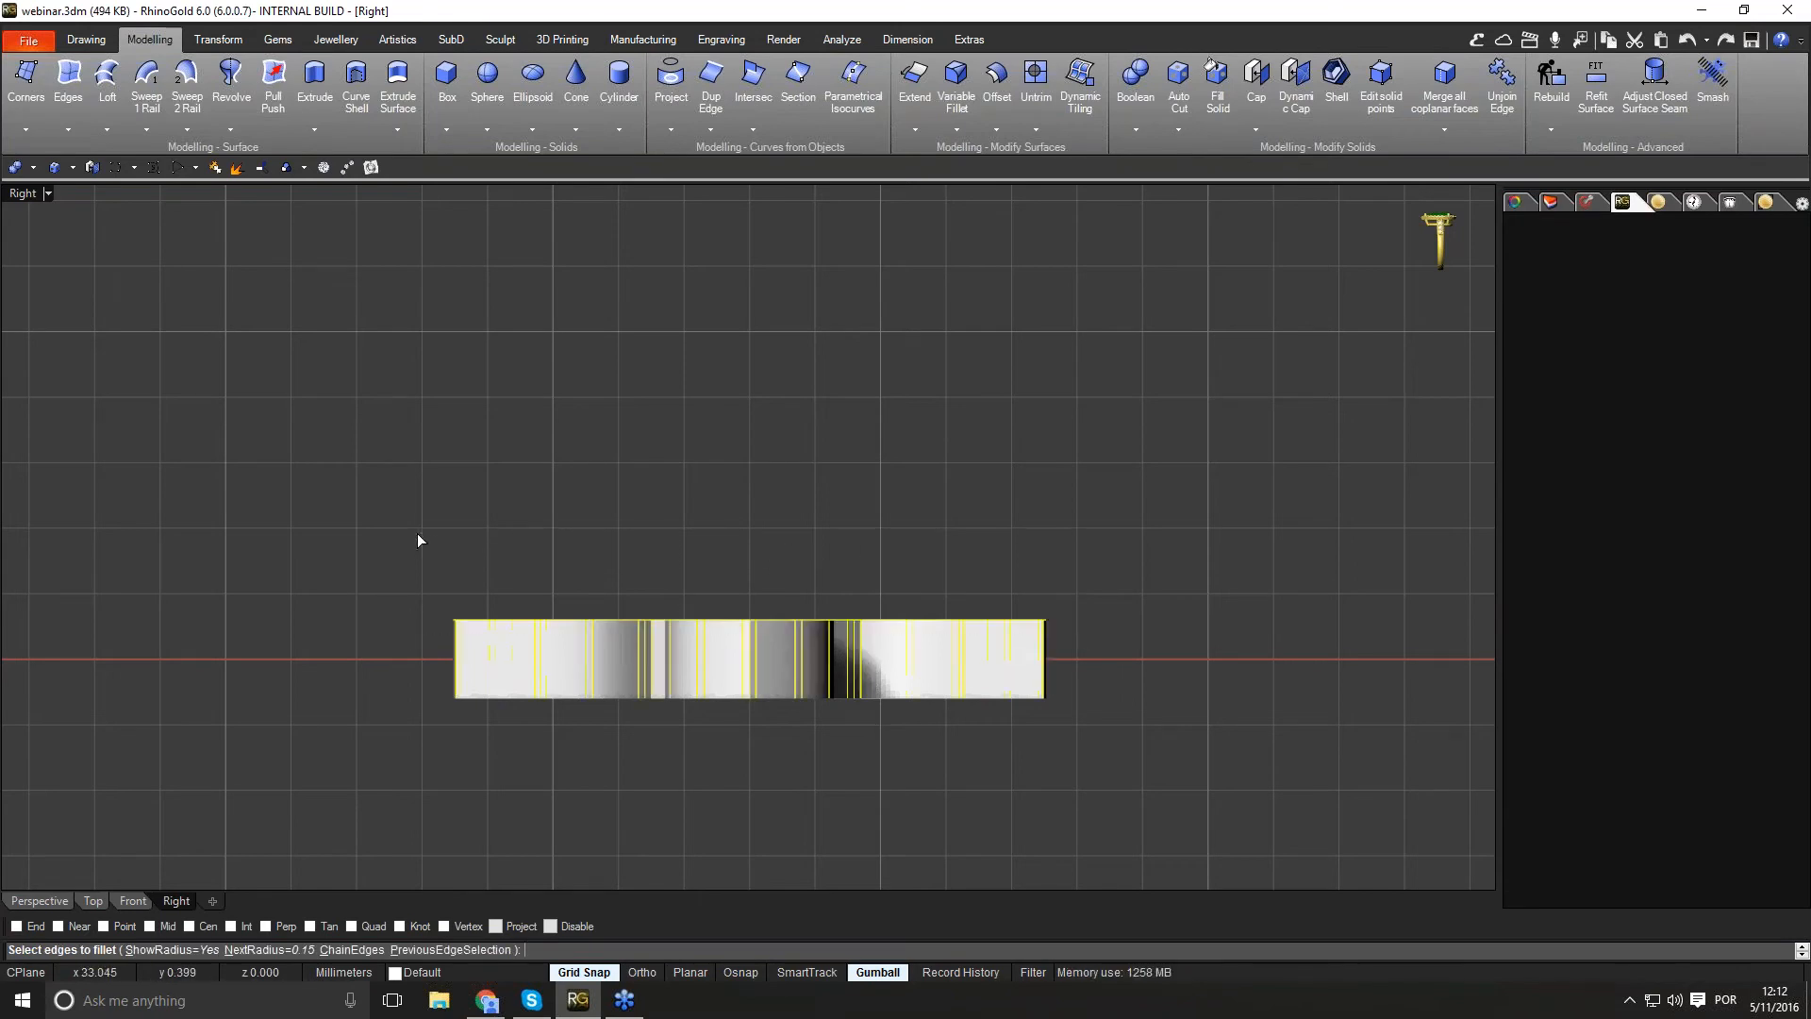
pyautogui.press('Return')
pyautogui.press('Return')
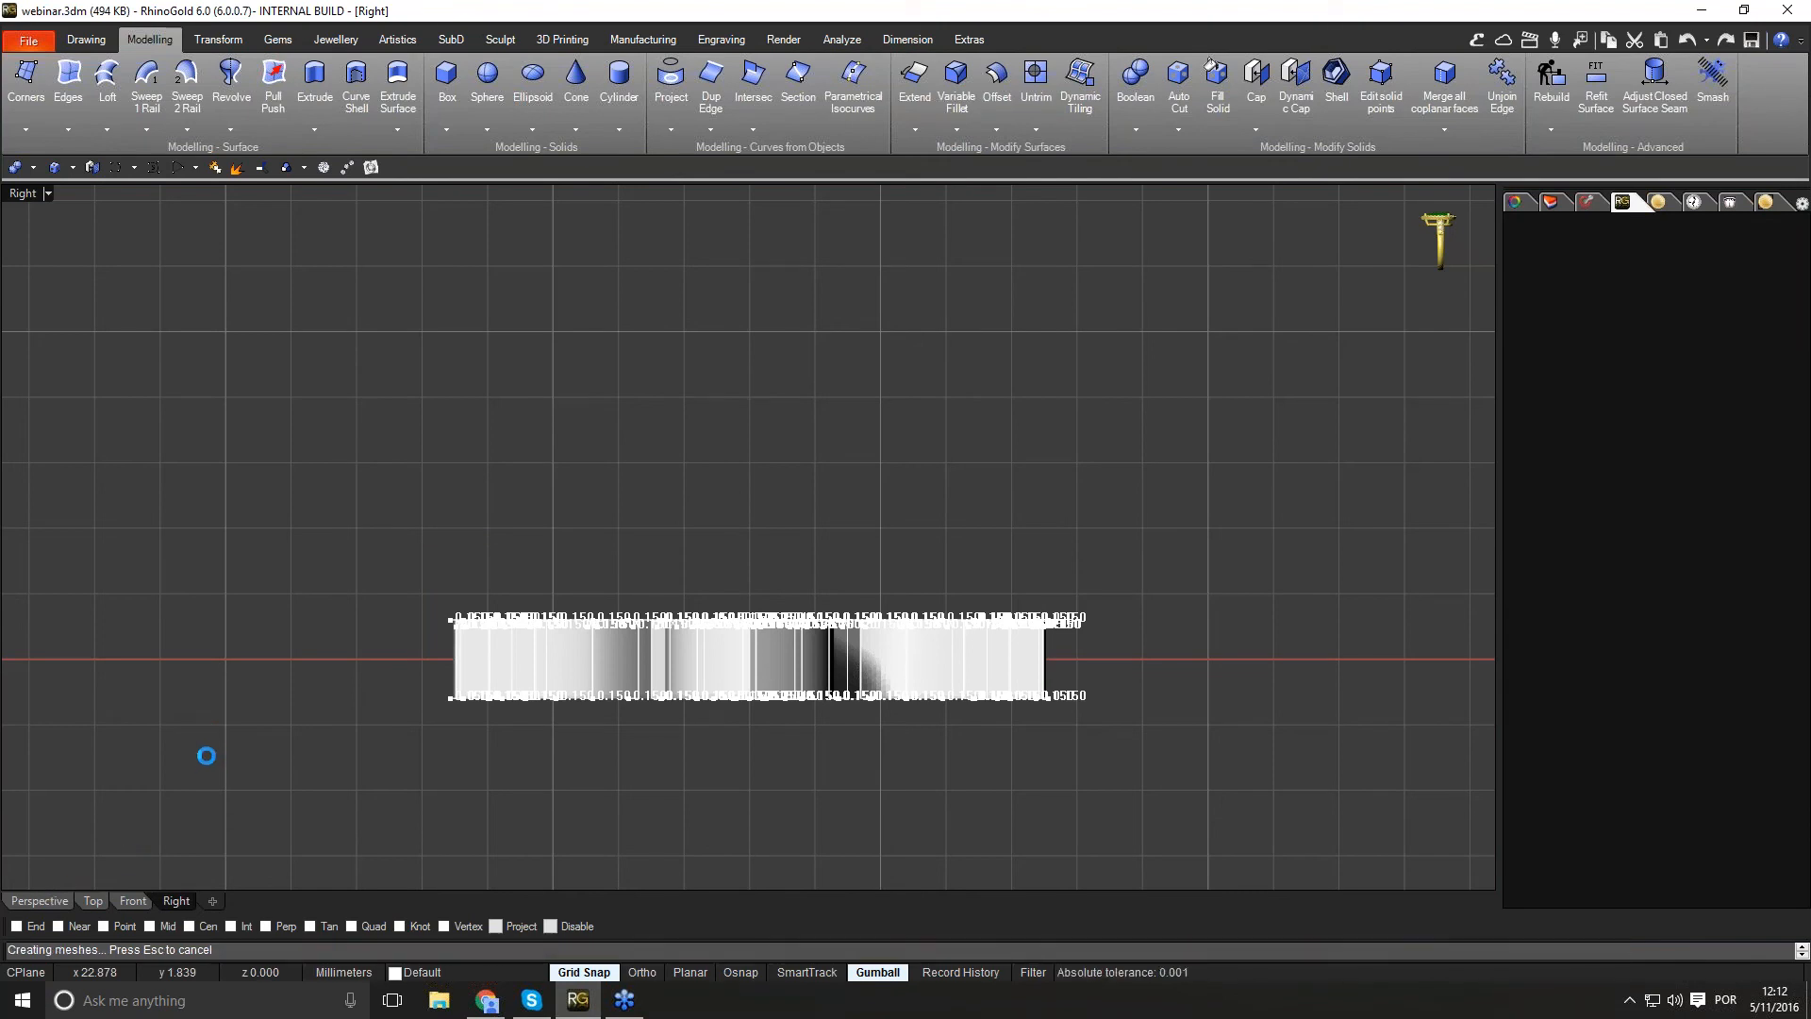
# Step: Return to the Perspective view, switch to Rendered display and check the rounded knot edges
pyautogui.click(40, 901)
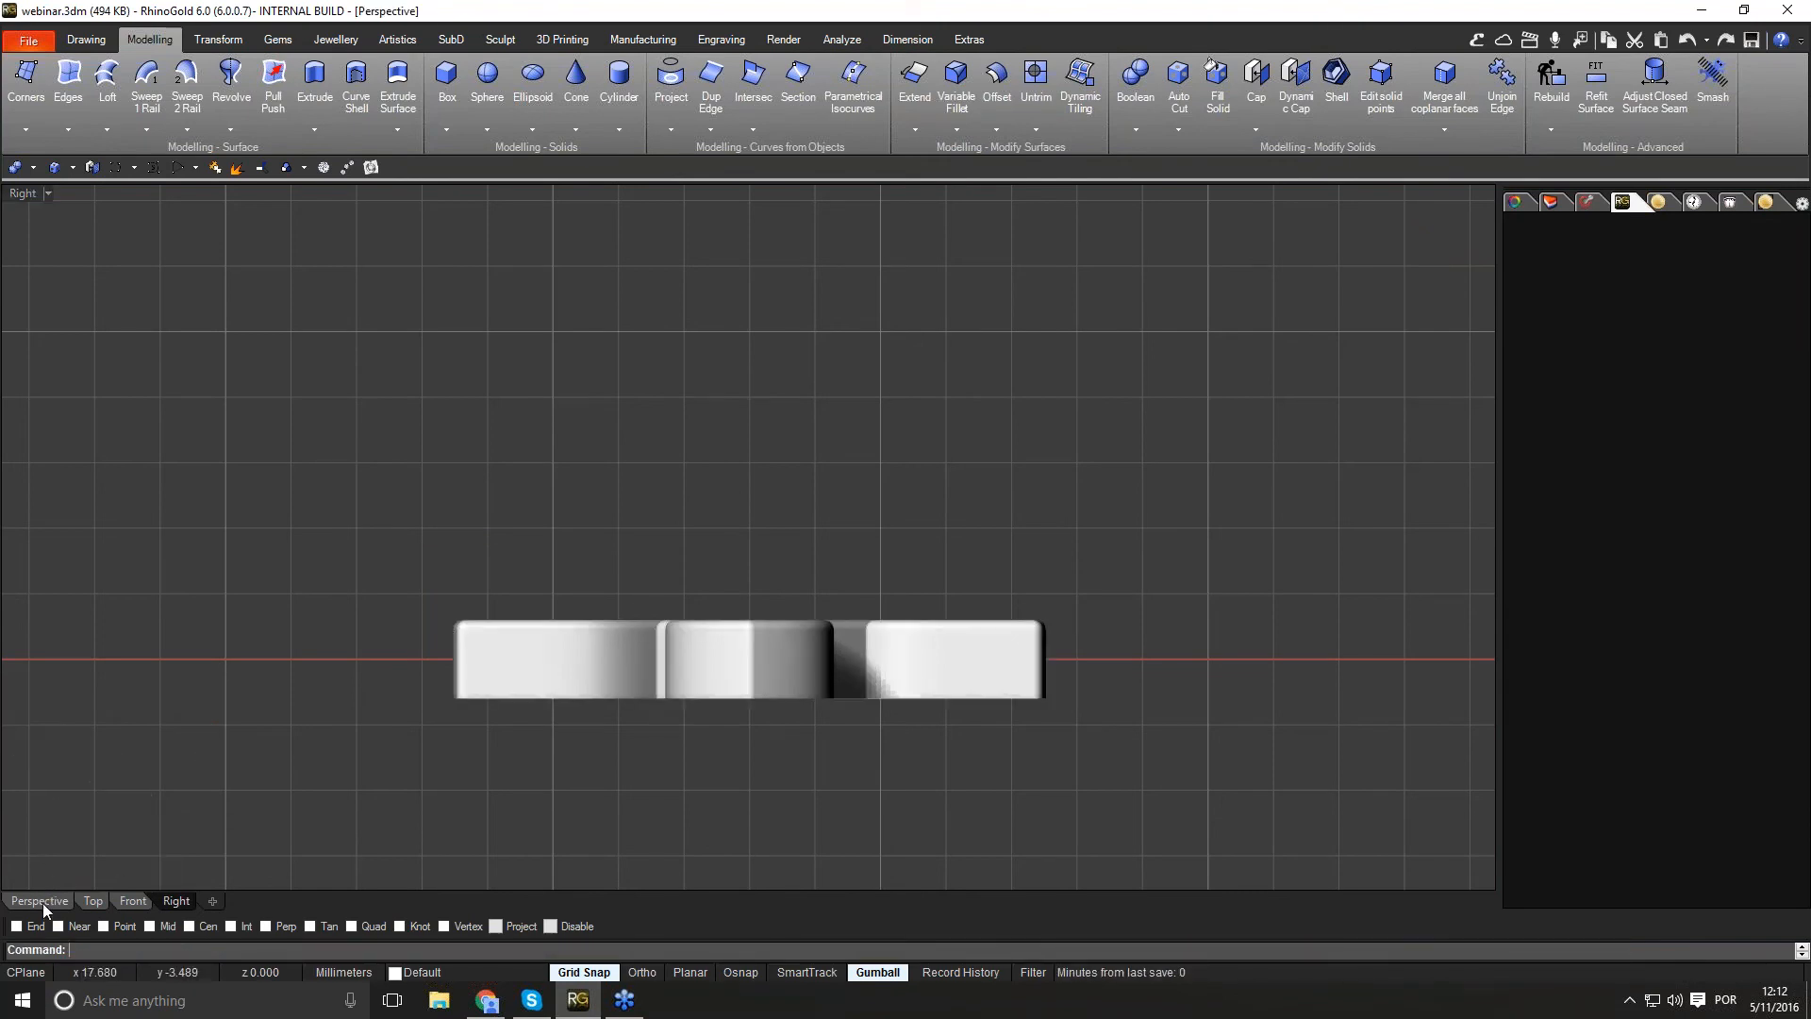
pyautogui.moveTo(630, 545); pyautogui.dragTo(595, 556, button='right')
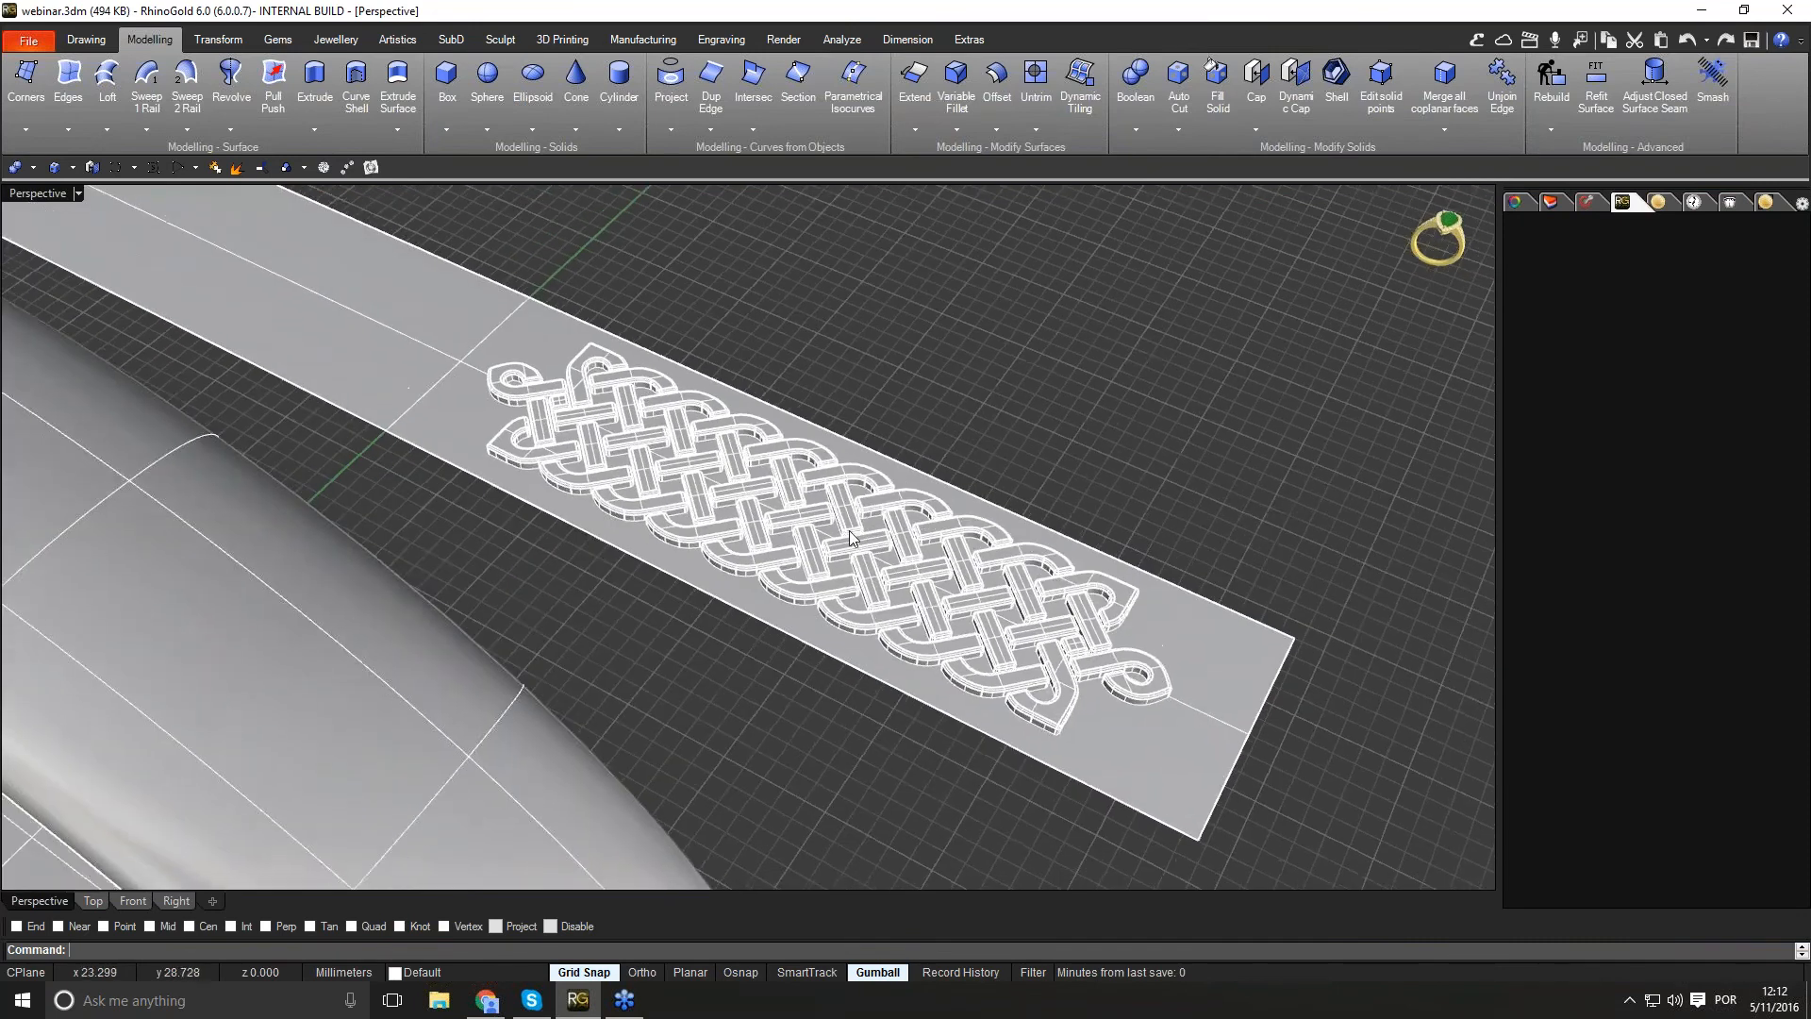
pyautogui.scroll(4, 850, 539)
pyautogui.scroll(3, 849, 539)
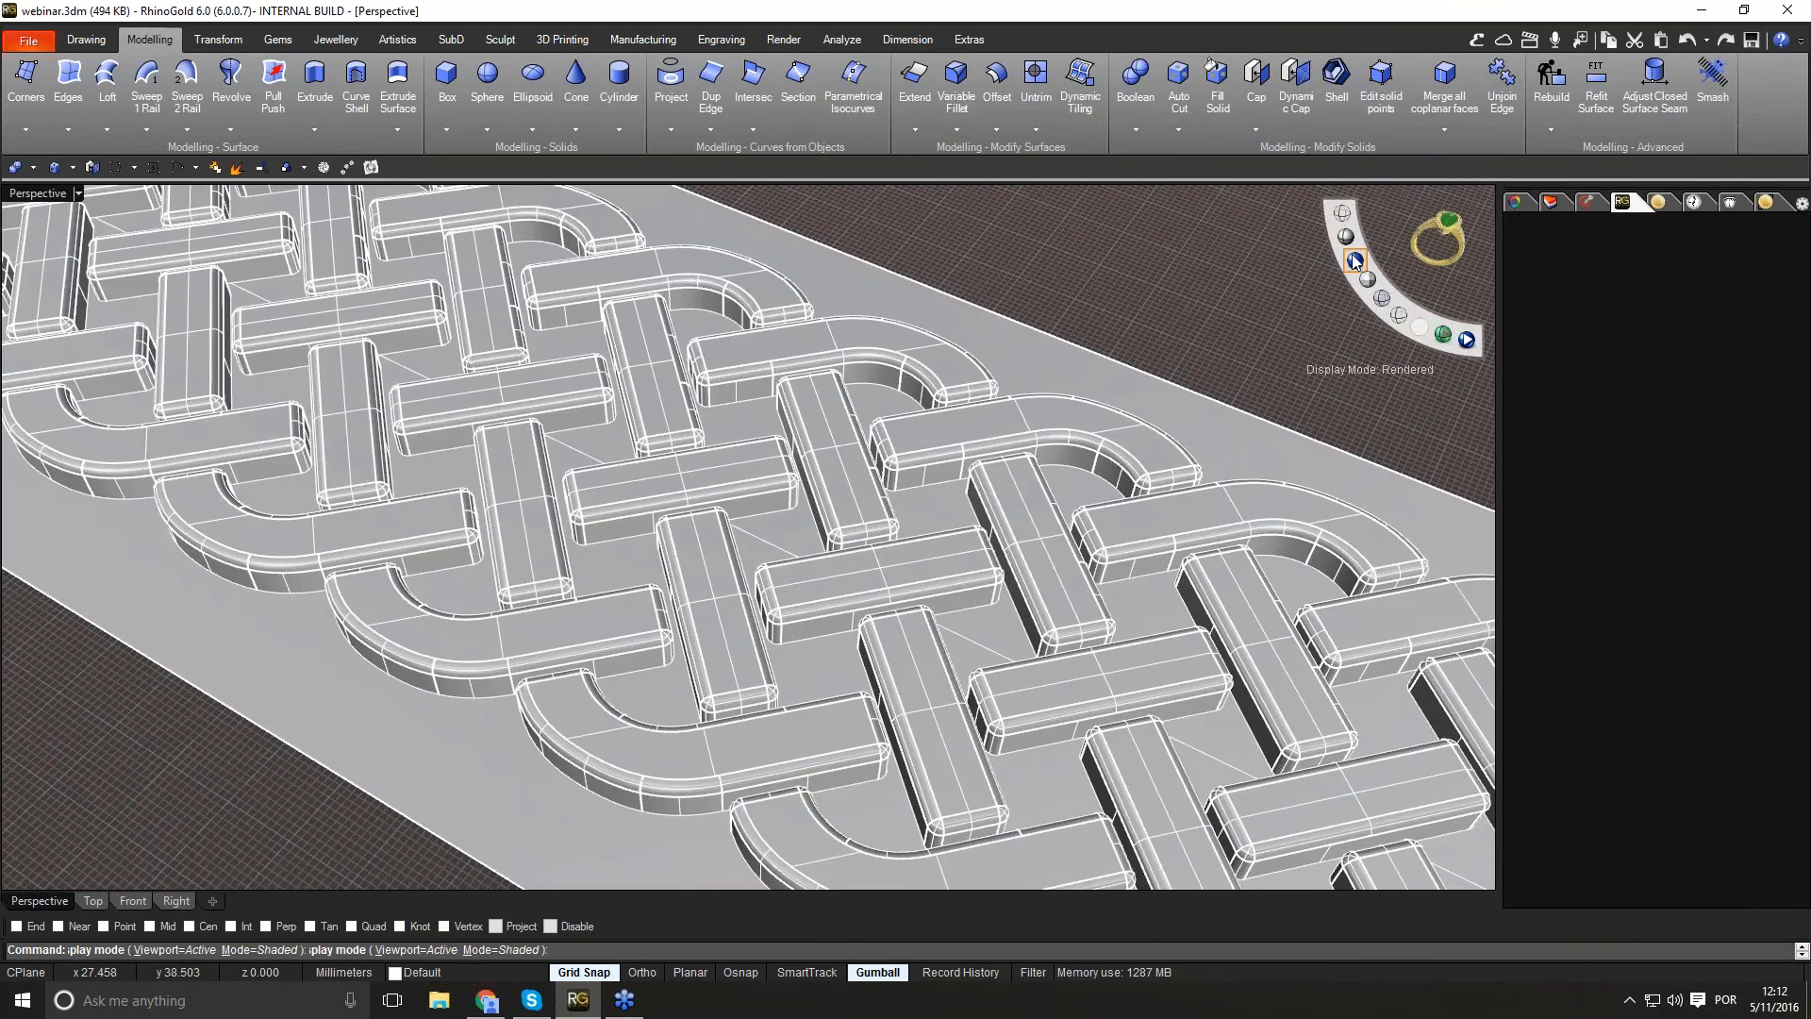
pyautogui.click(1350, 252)
pyautogui.scroll(-1, 866, 547)
pyautogui.scroll(-5, 866, 547)
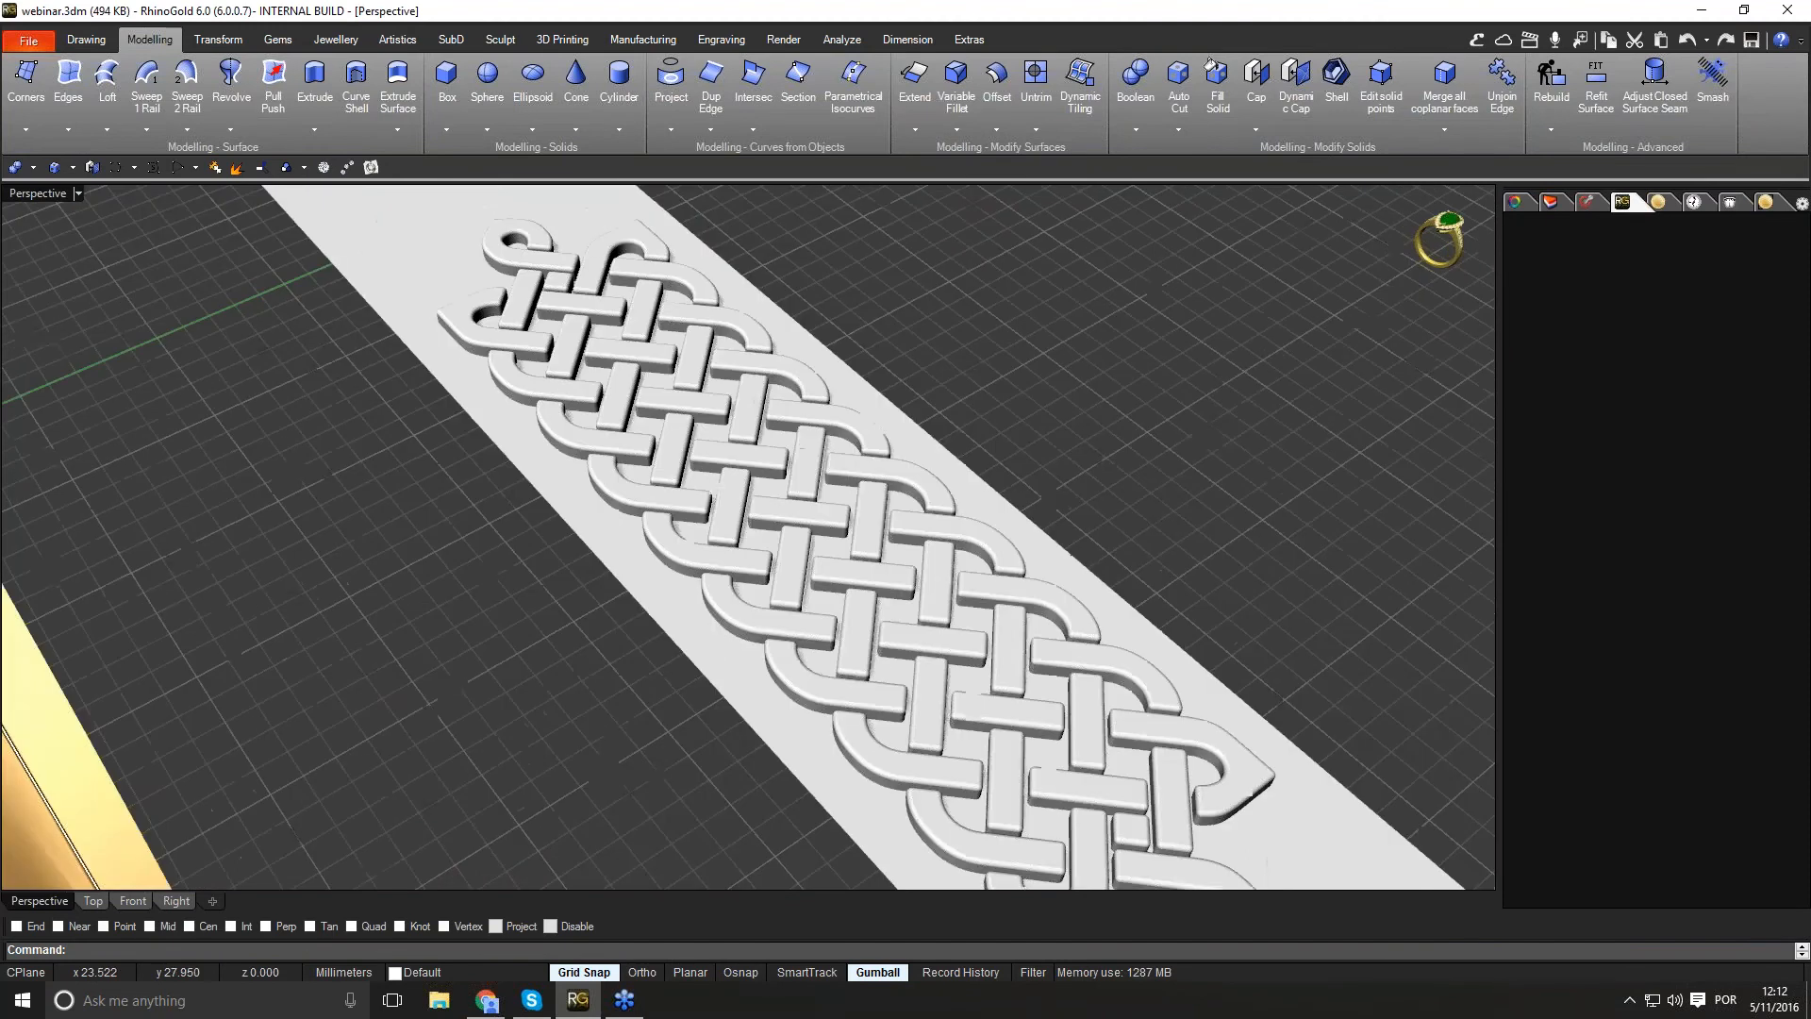
pyautogui.scroll(3, 937, 610)
# Step: Mirror the filleted knot across the Y axis onto the other half of the strip
pyautogui.click(1130, 644)
pyautogui.scroll(-6, 1130, 645)
pyautogui.moveTo(750, 634); pyautogui.dragTo(826, 741, button='right')
pyautogui.click(226, 41)
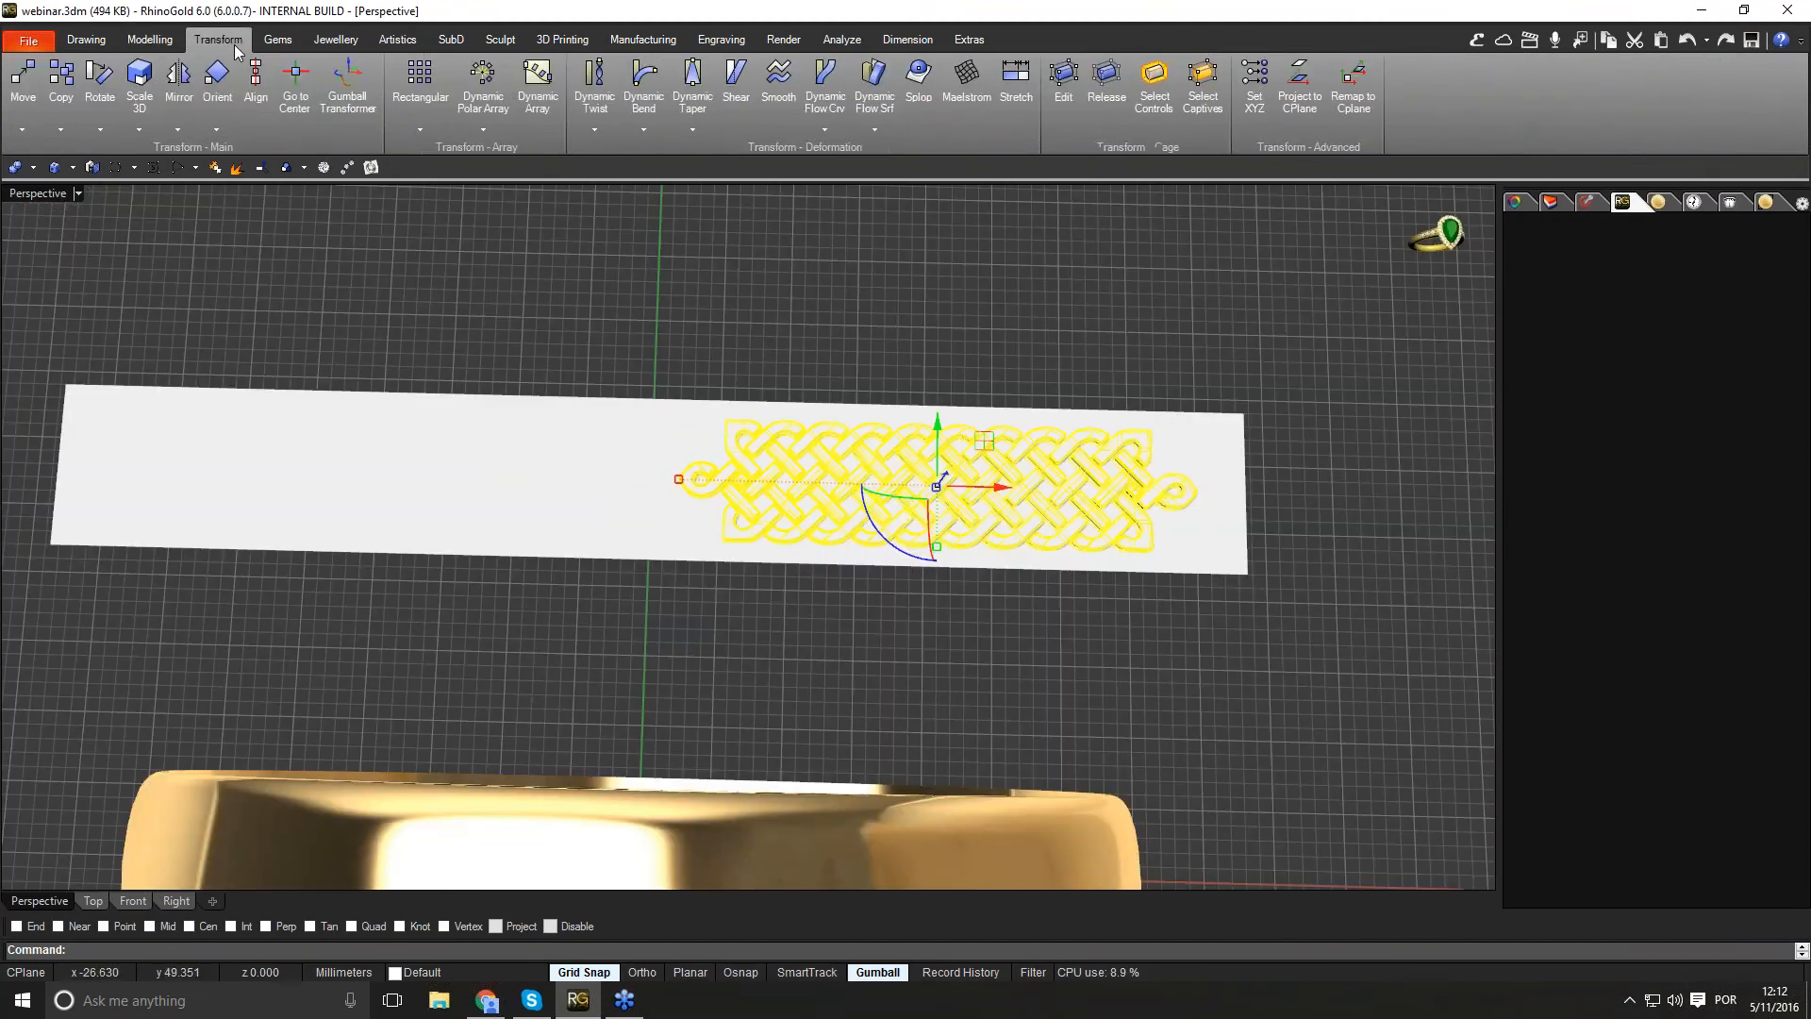
pyautogui.click(177, 129)
pyautogui.click(247, 159)
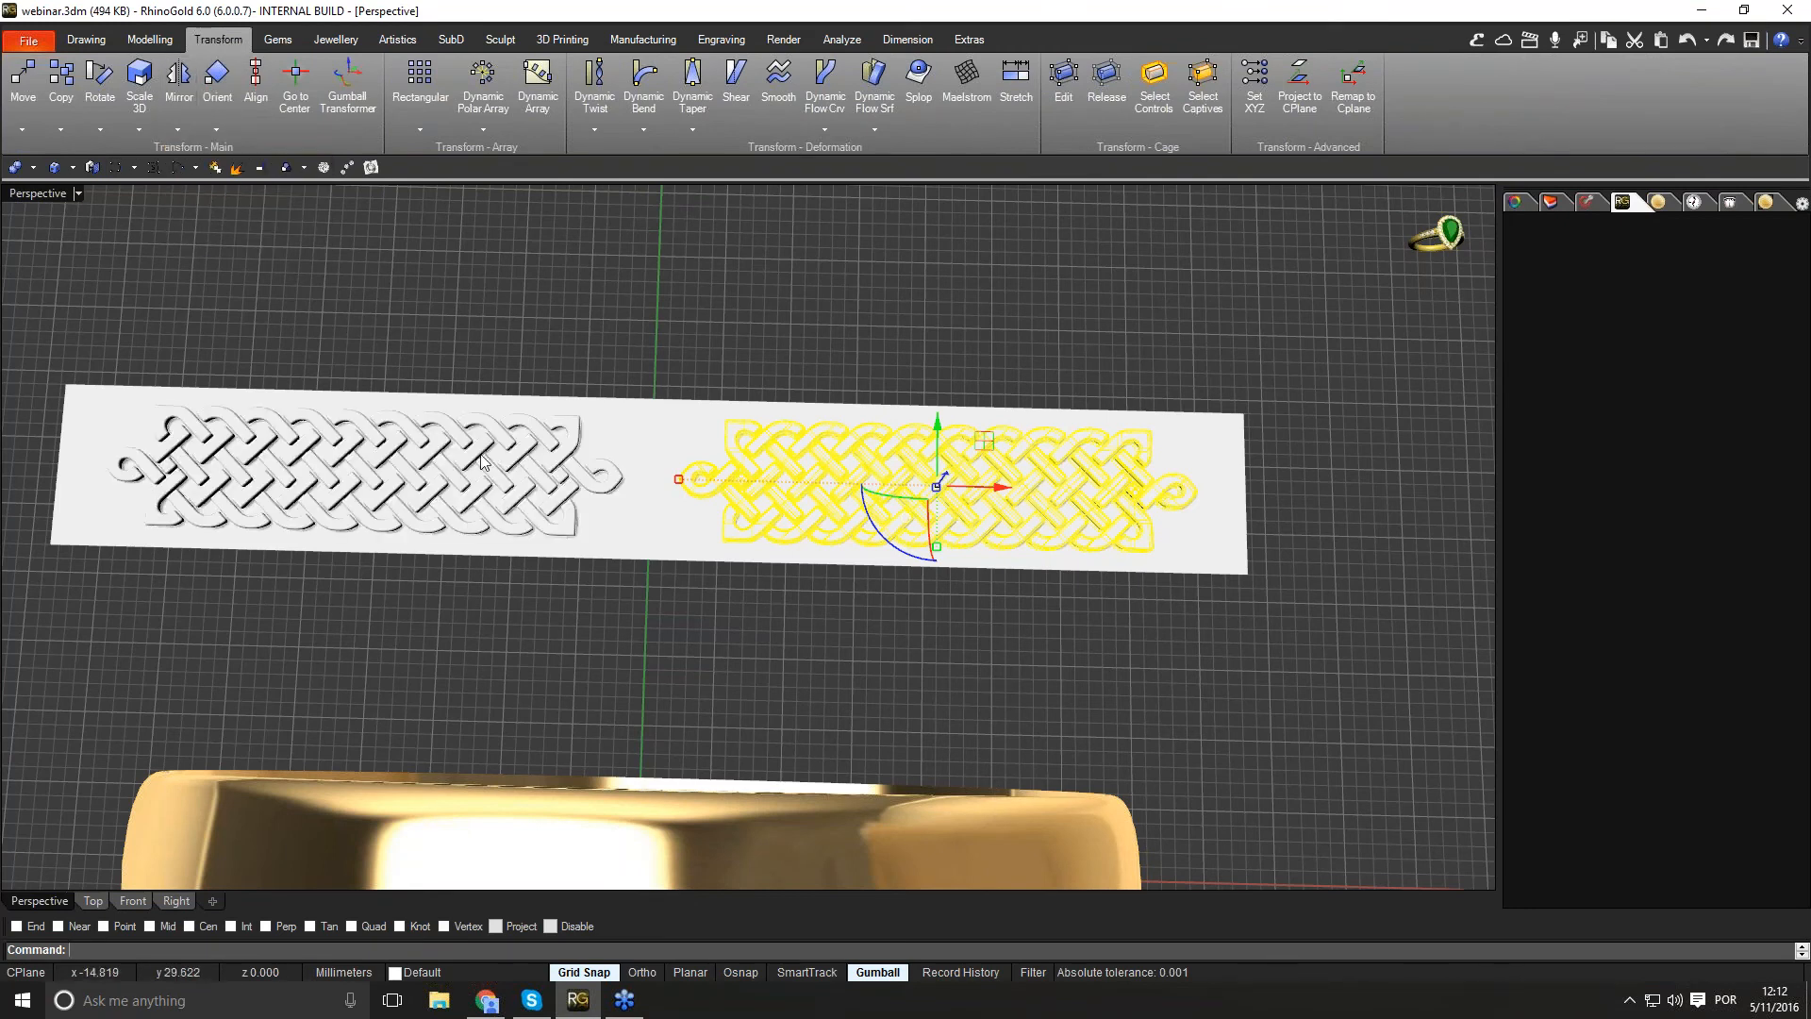
# Step: Review both knots beside the bangle and save the model
pyautogui.moveTo(748, 507); pyautogui.dragTo(915, 424, button='right')
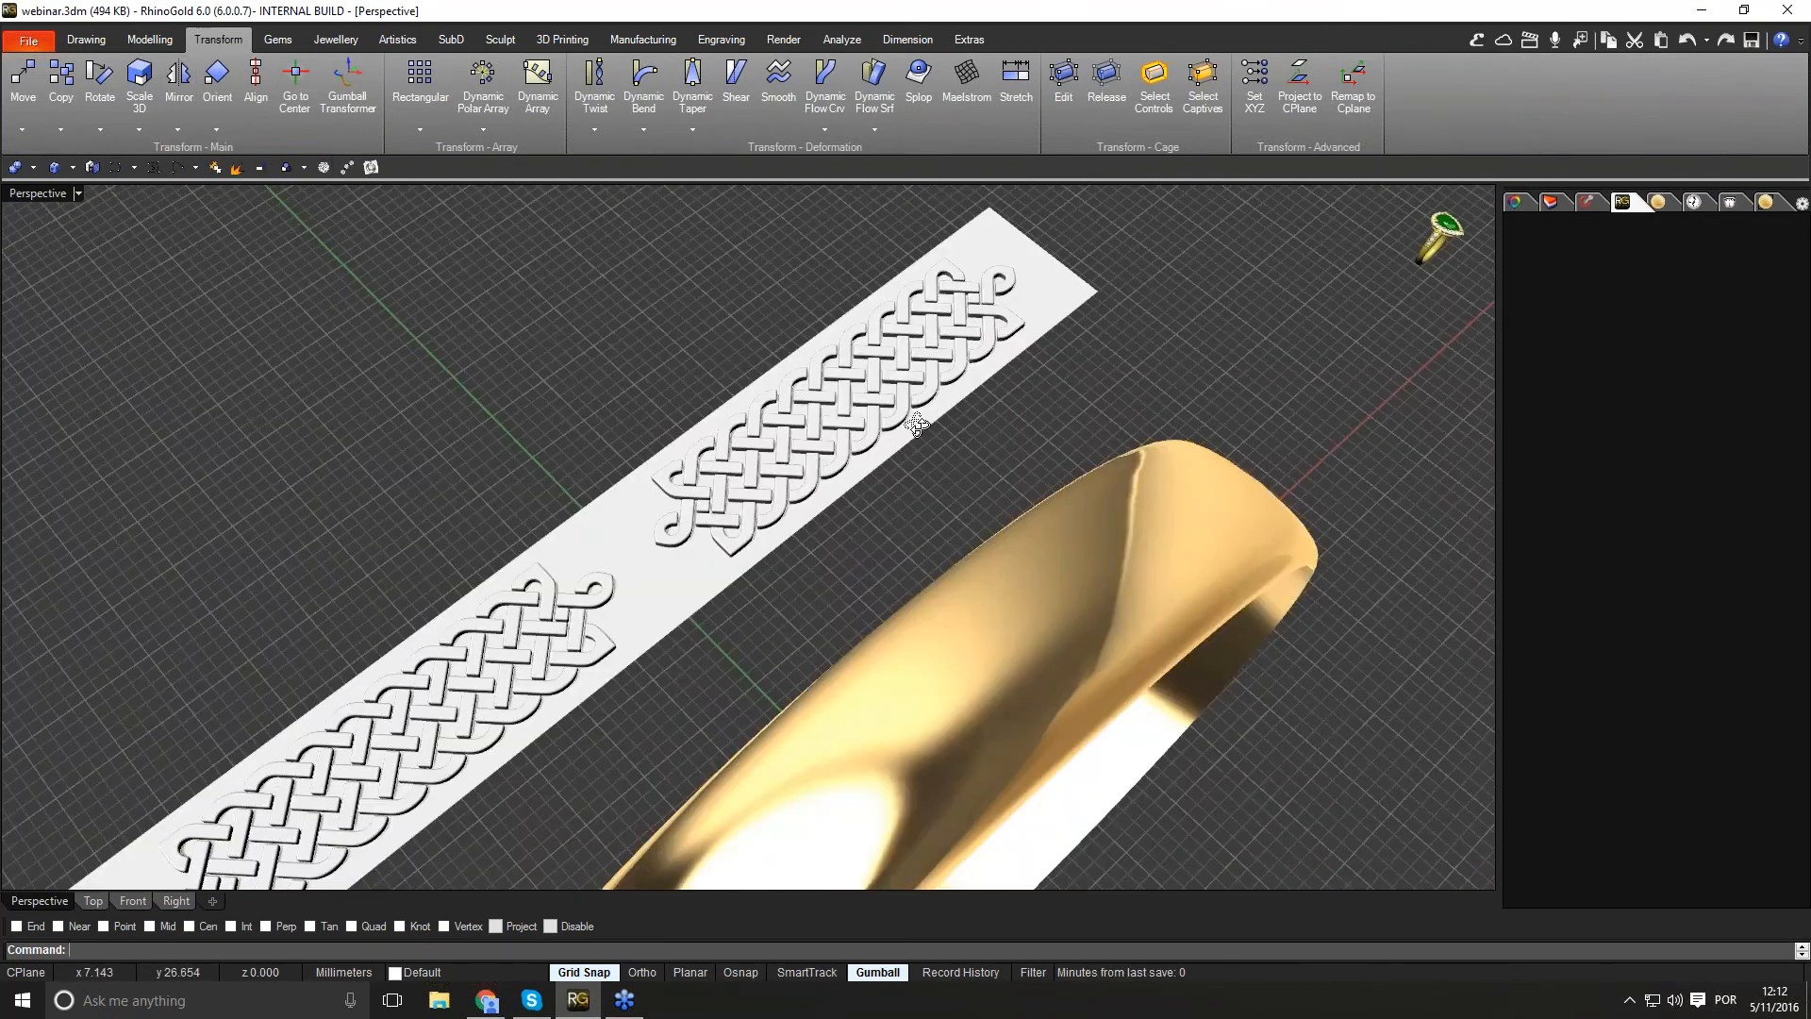
pyautogui.scroll(-5, 914, 424)
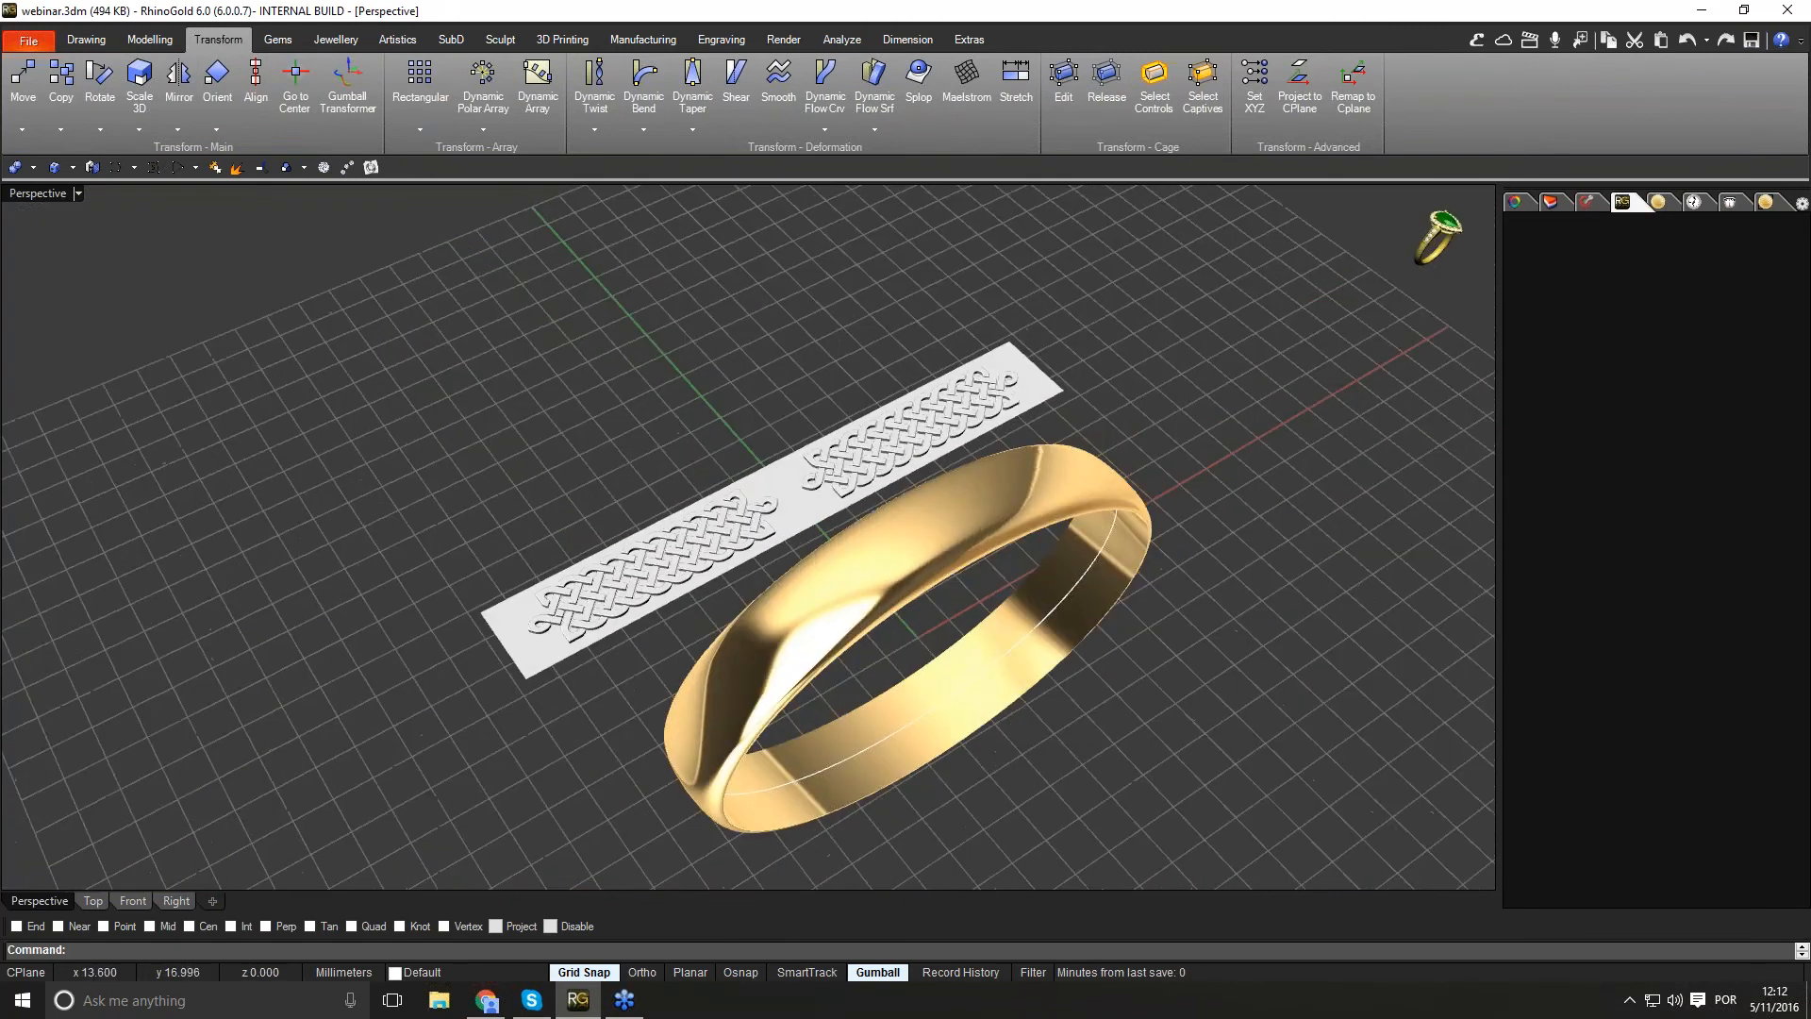
pyautogui.moveTo(903, 758); pyautogui.dragTo(896, 722, button='right')
pyautogui.hotkey('ctrl', 's')
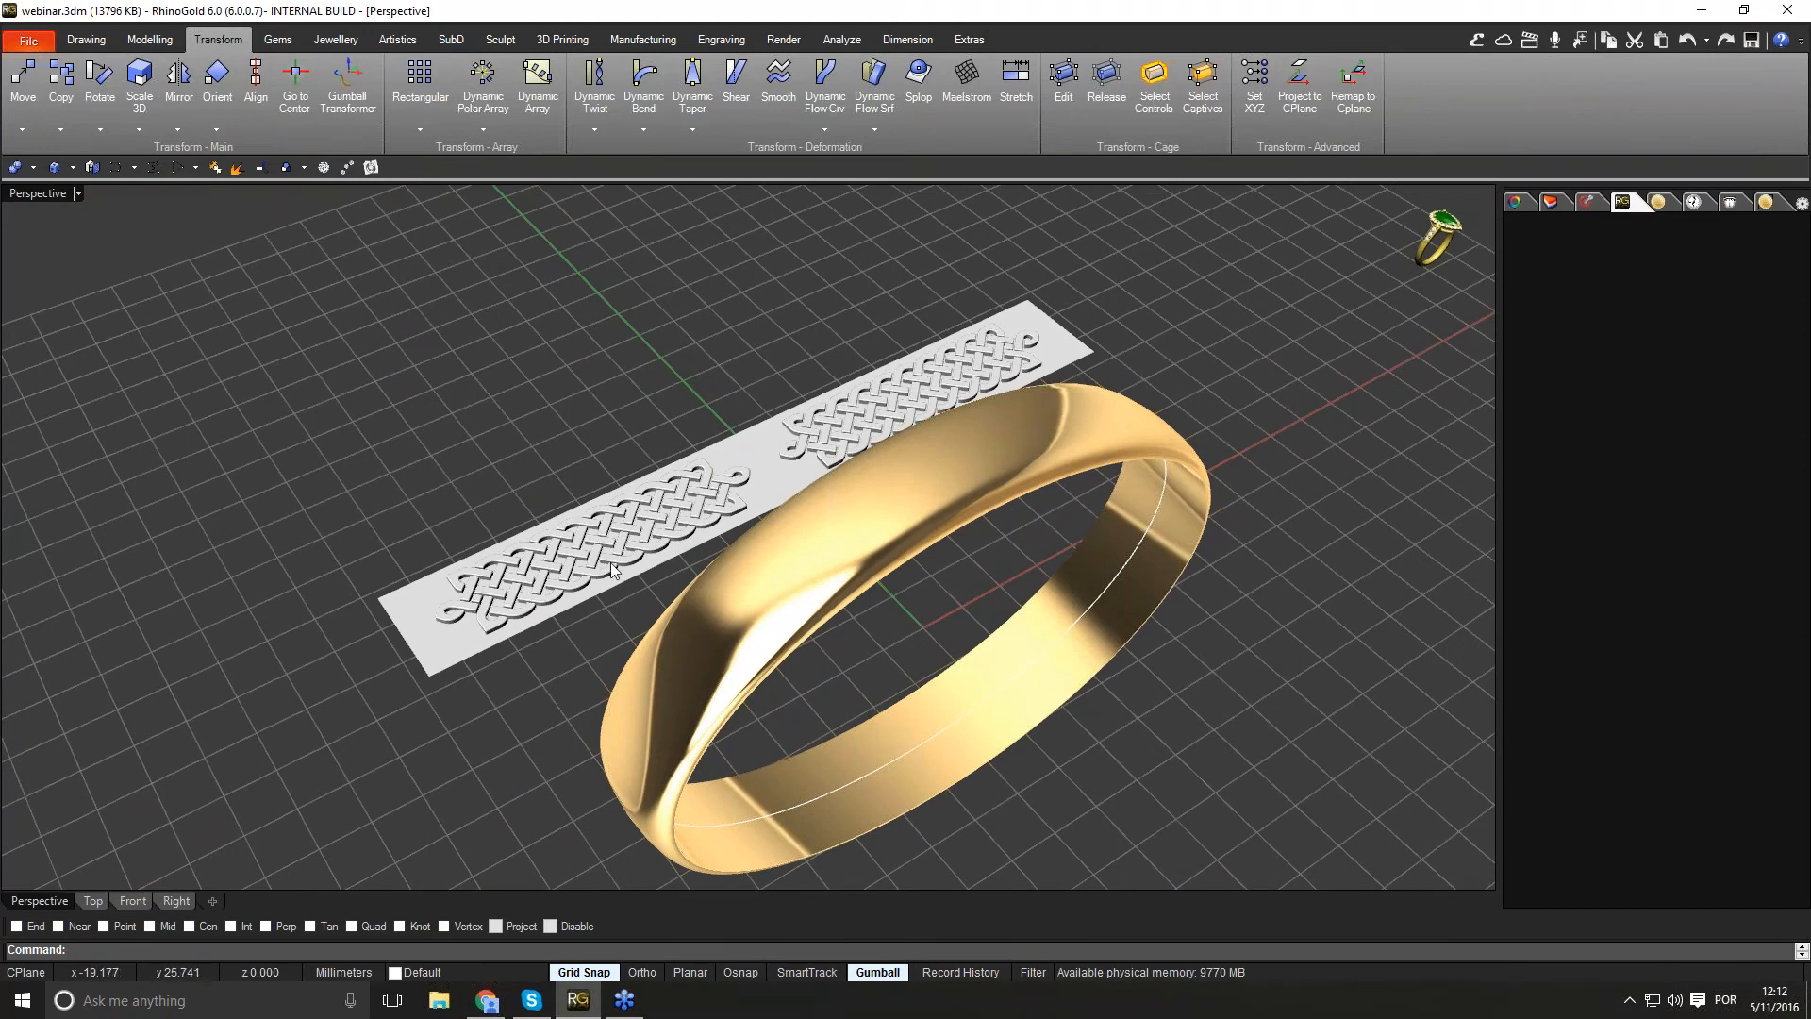
# Step: Flow both Celtic knots from the flat base strip onto the bangle's outer surface, picking matching corners near the same end
pyautogui.moveTo(499, 615); pyautogui.dragTo(411, 303, button='right')
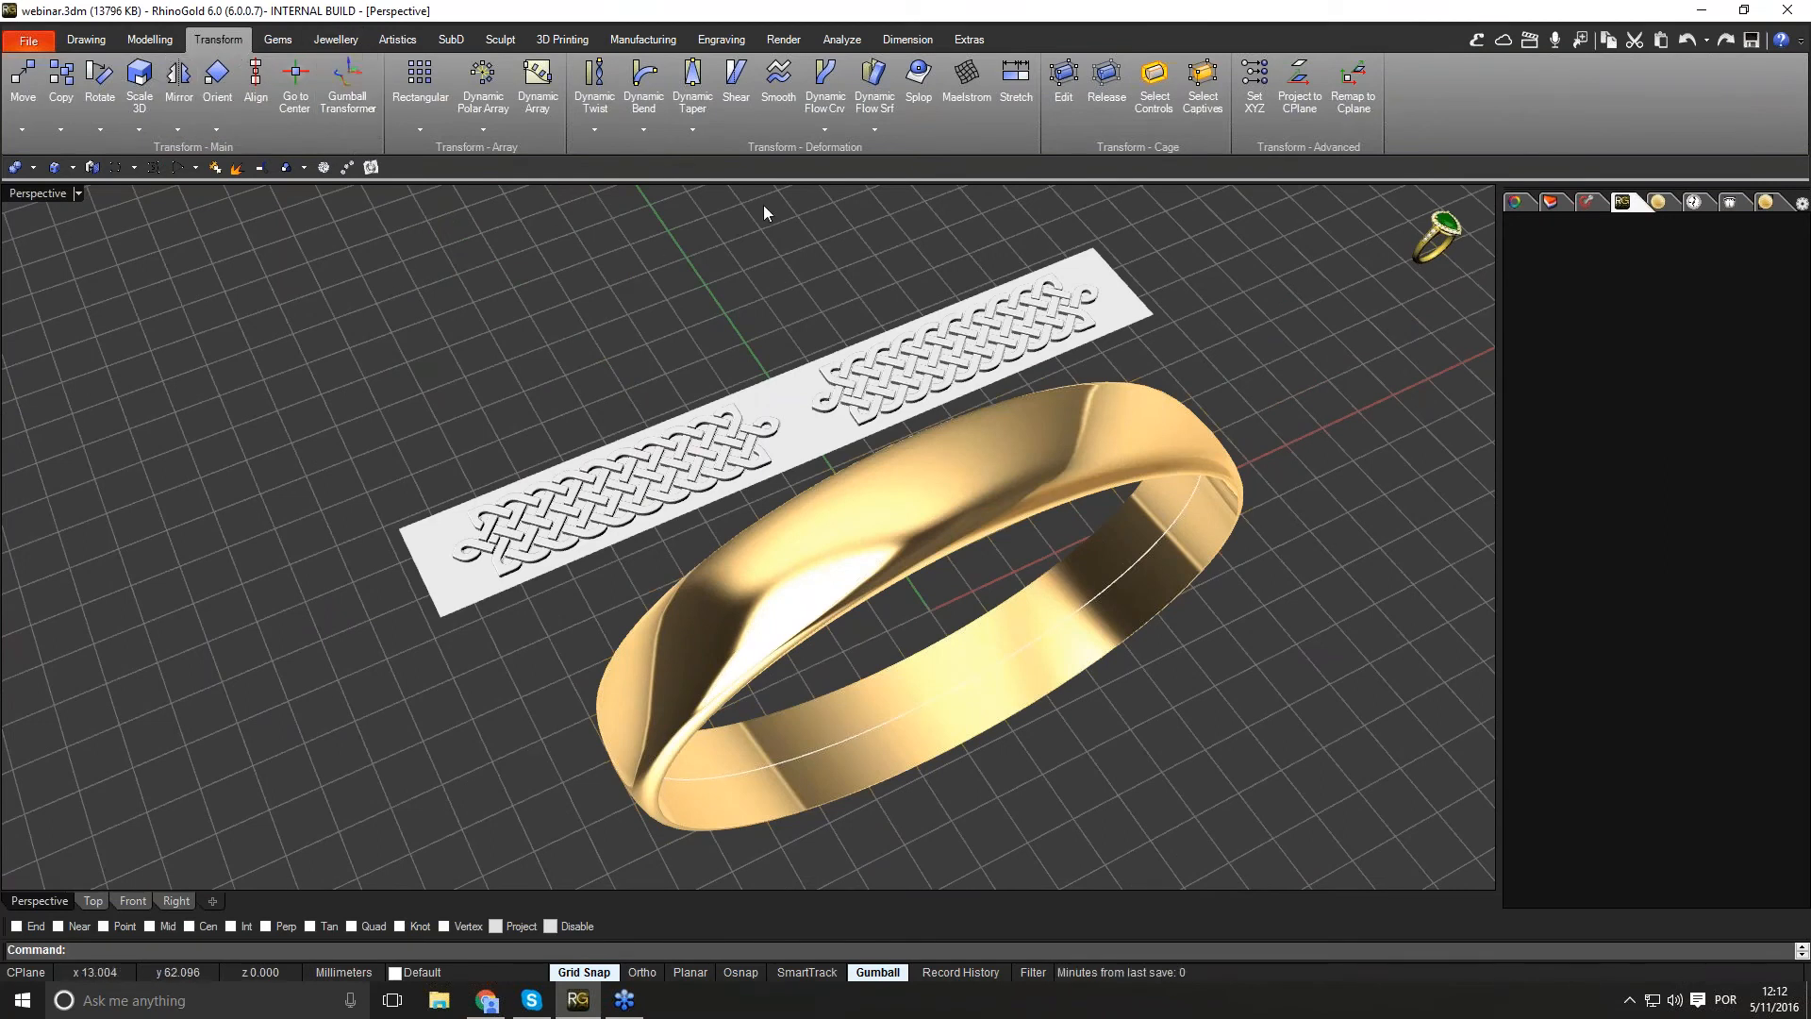
pyautogui.click(879, 132)
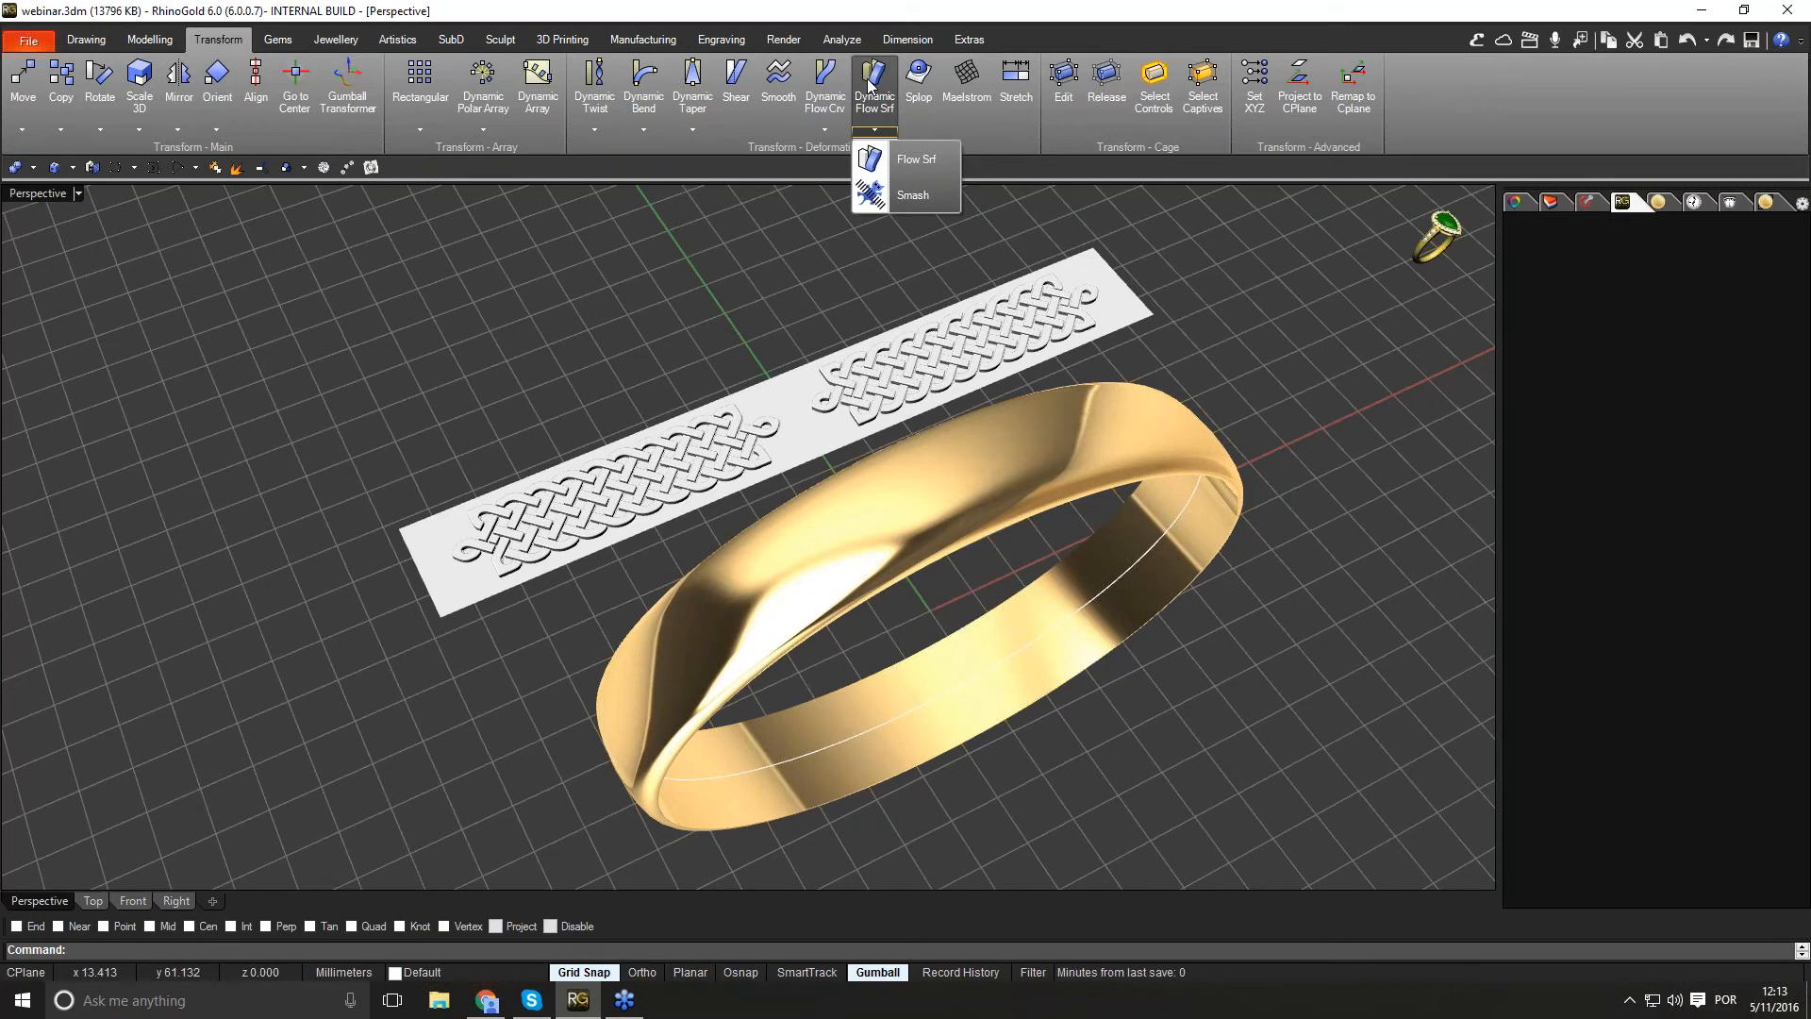
pyautogui.click(881, 162)
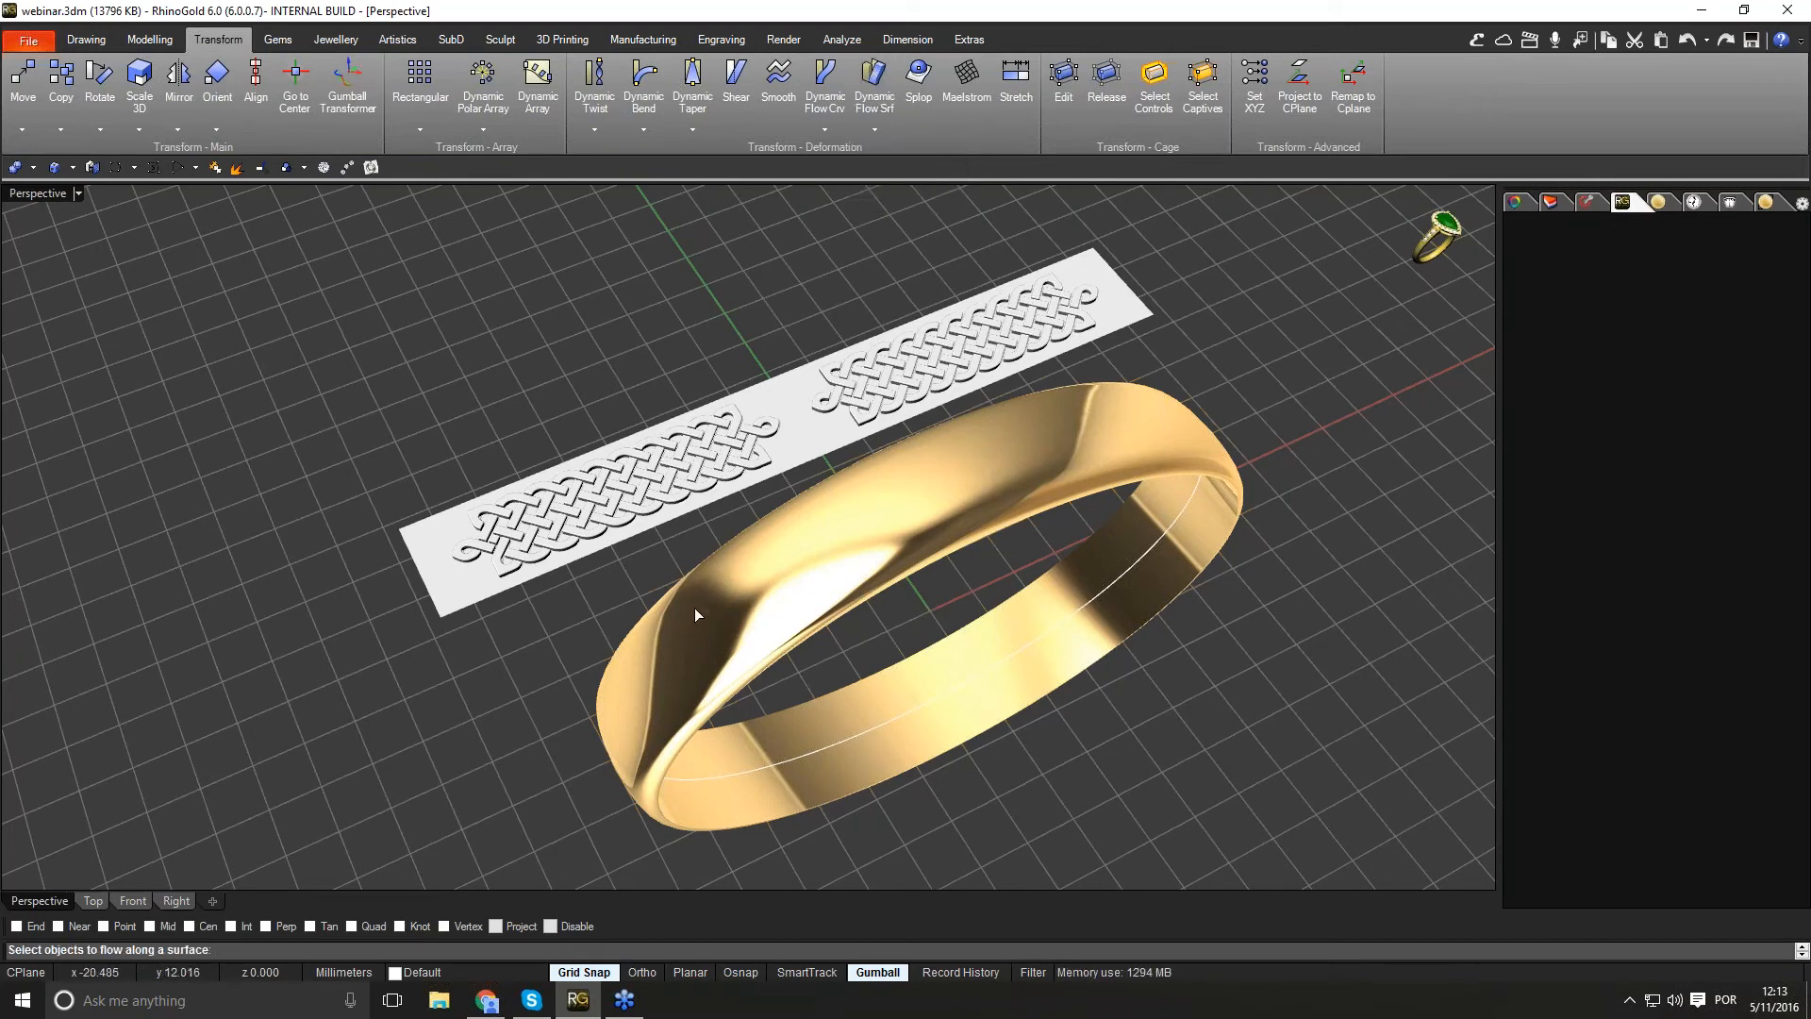
pyautogui.moveTo(685, 647); pyautogui.dragTo(646, 608, button='right')
pyautogui.click(554, 540)
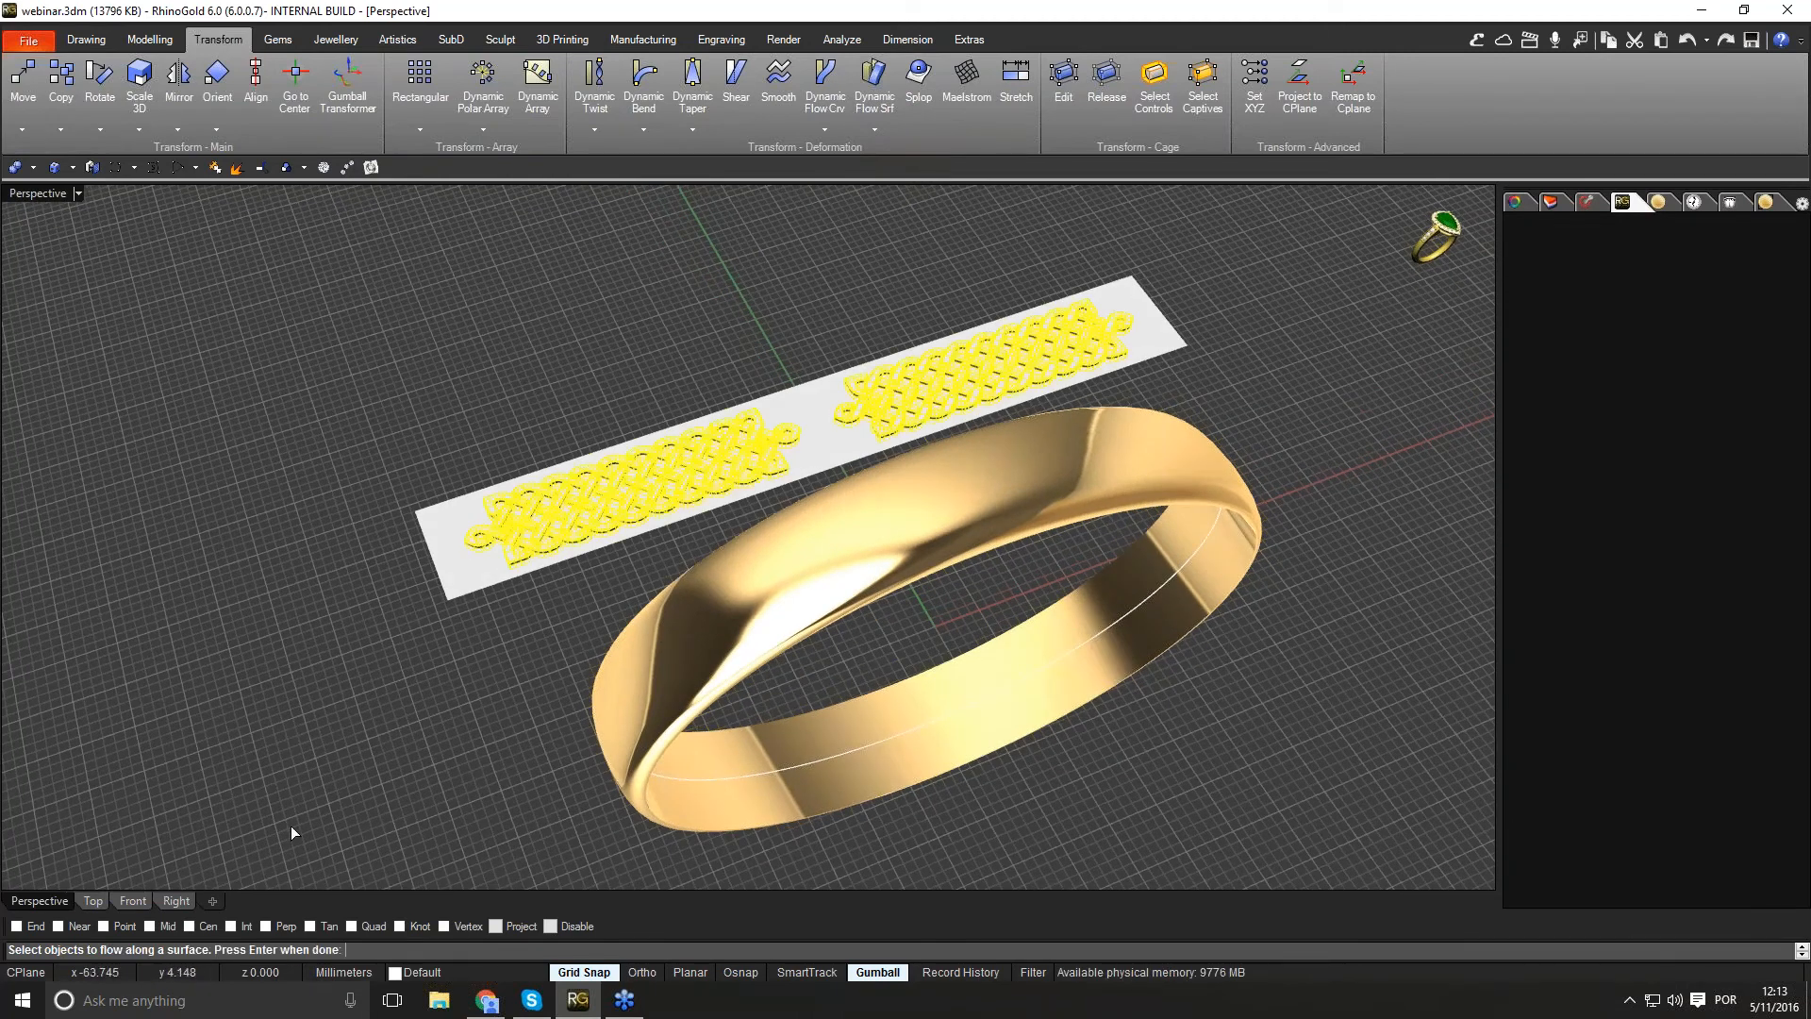
pyautogui.press('Return')
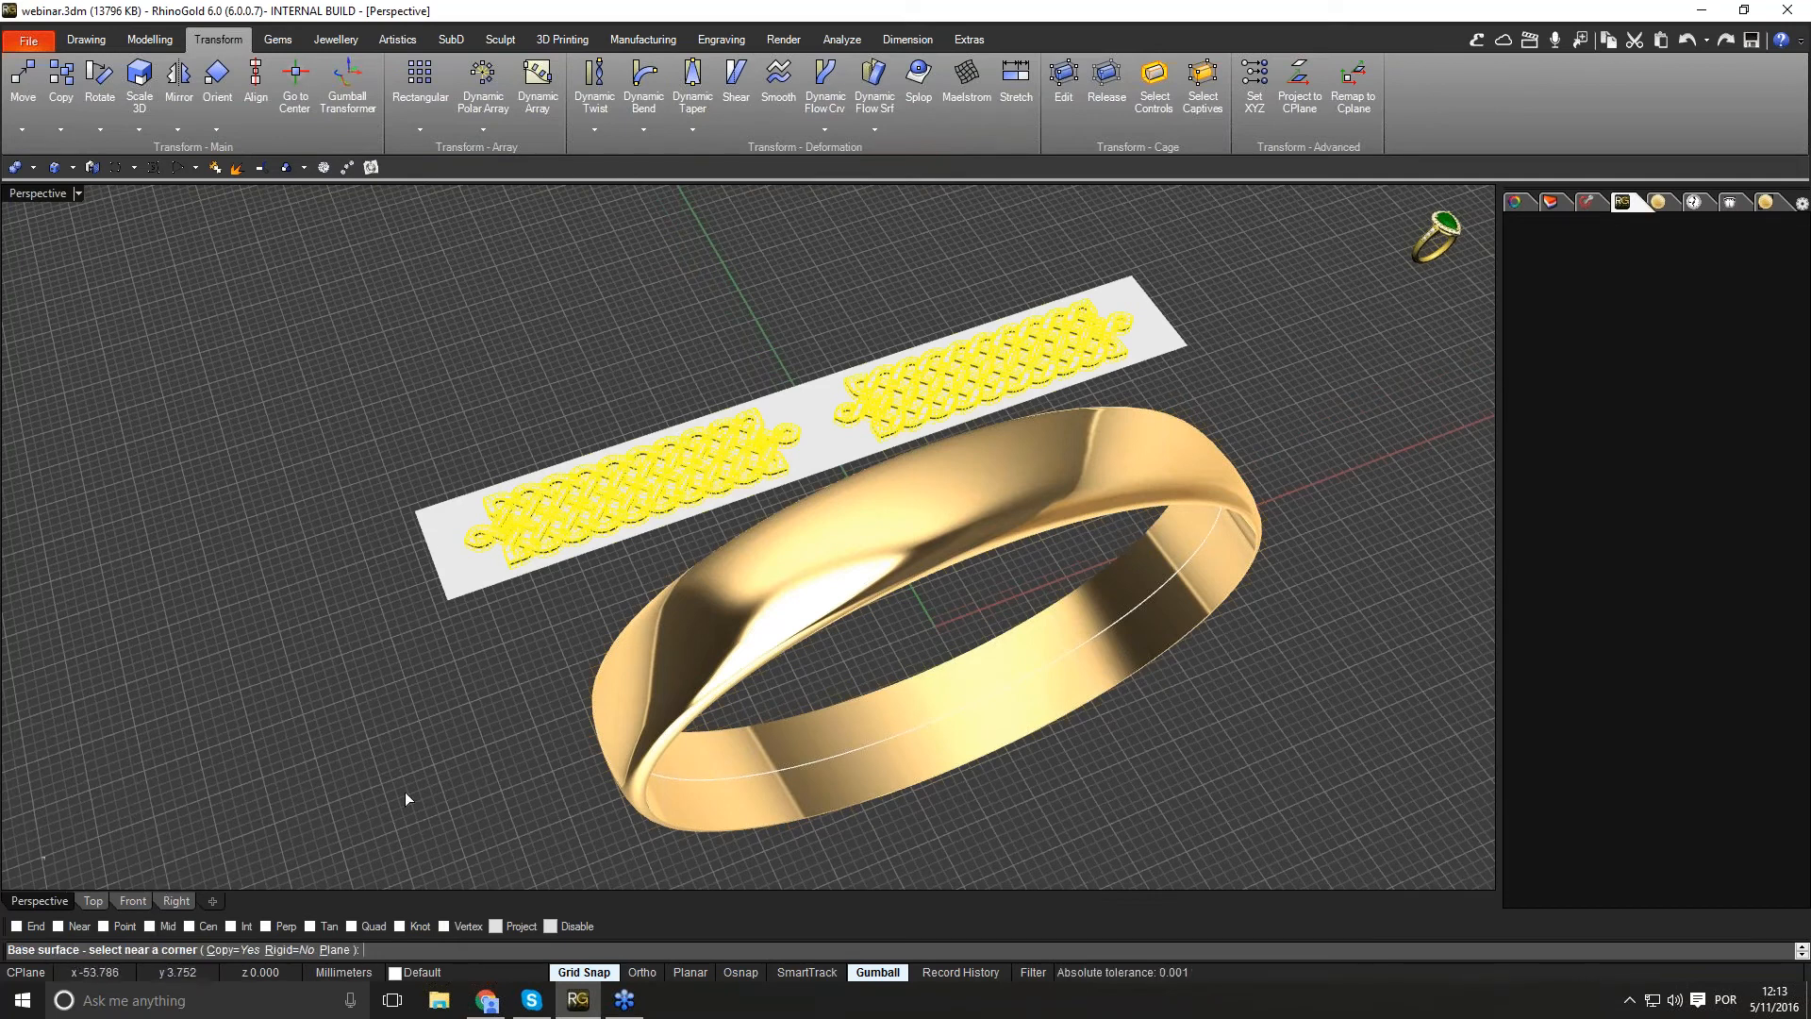
pyautogui.click(466, 586)
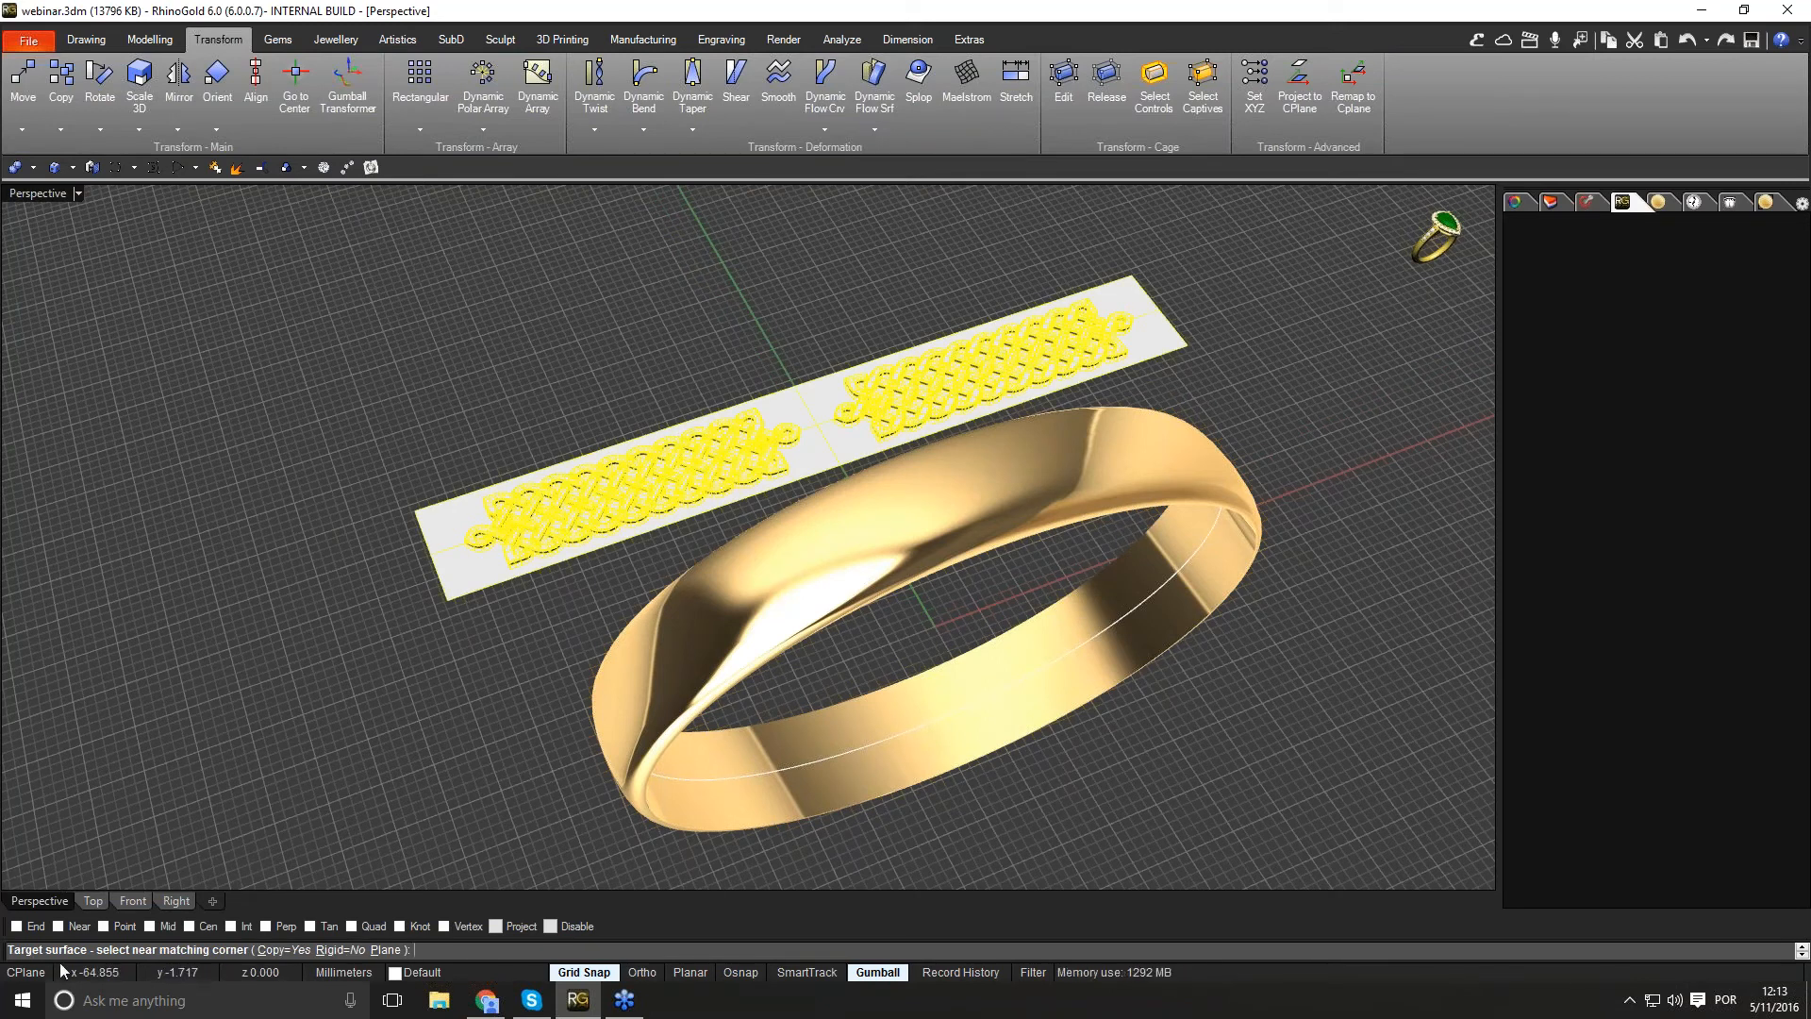
pyautogui.click(656, 736)
pyautogui.click(724, 793)
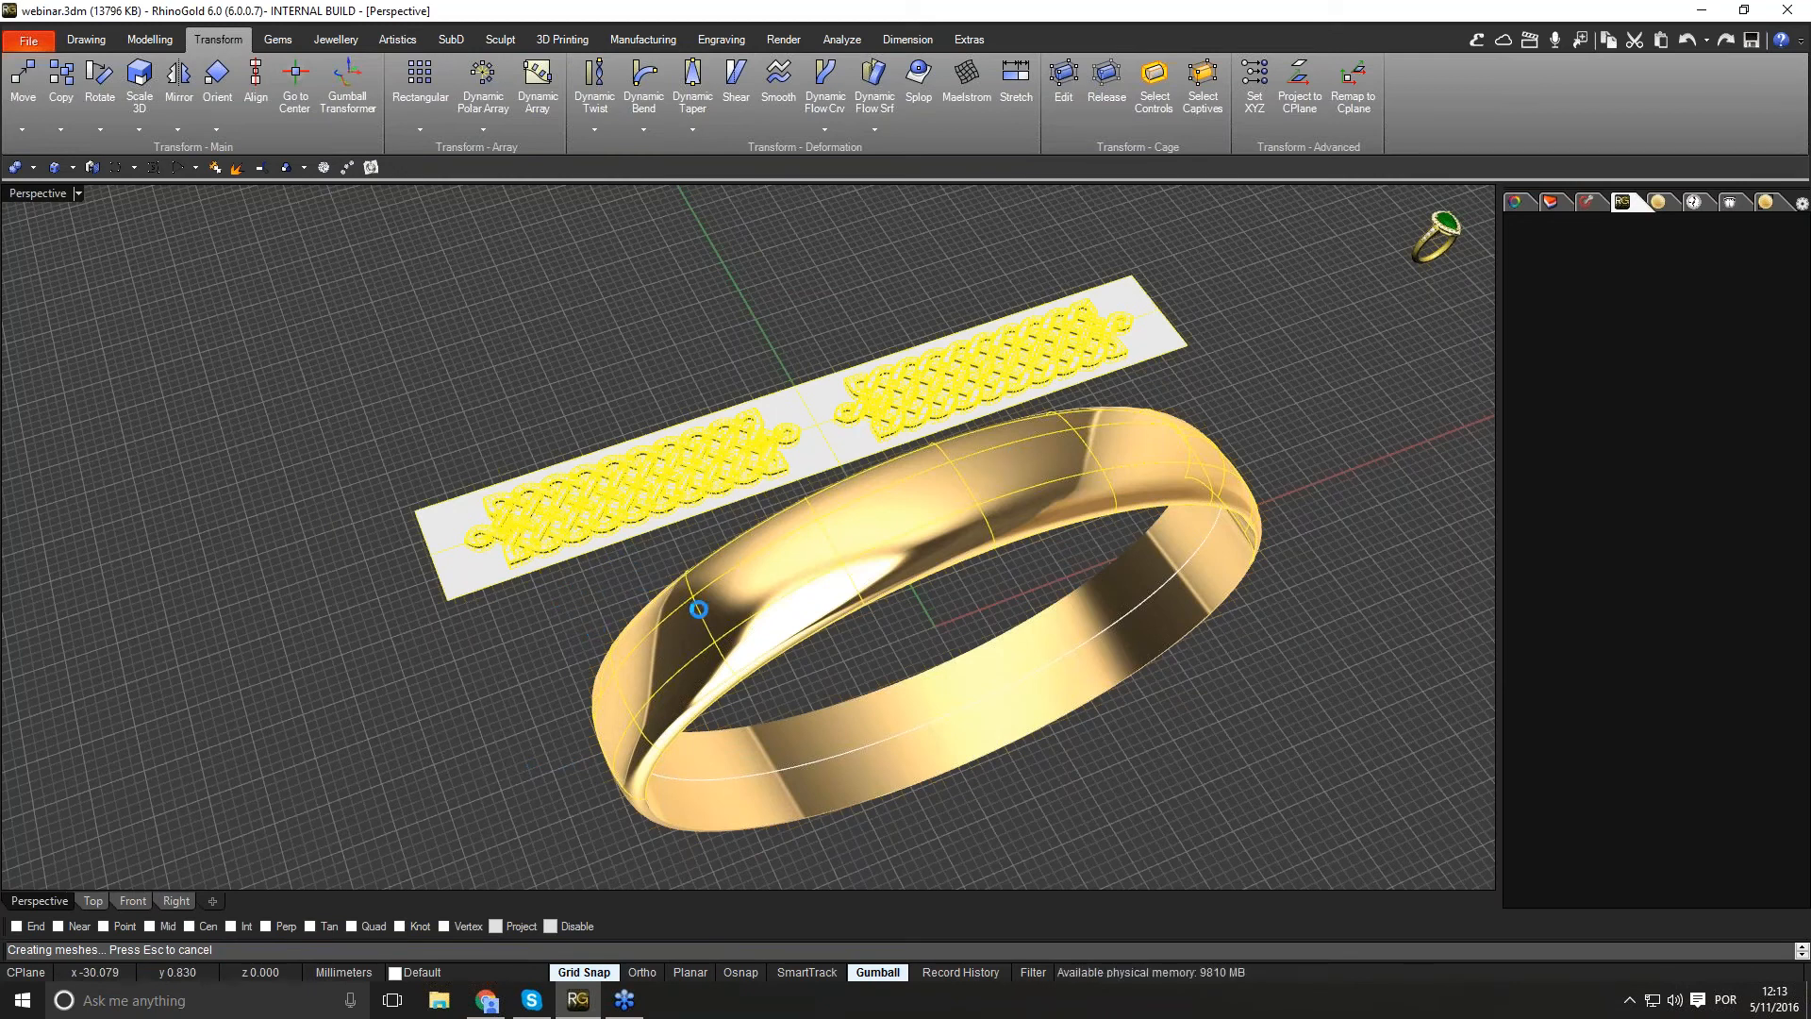
pyautogui.click(936, 669)
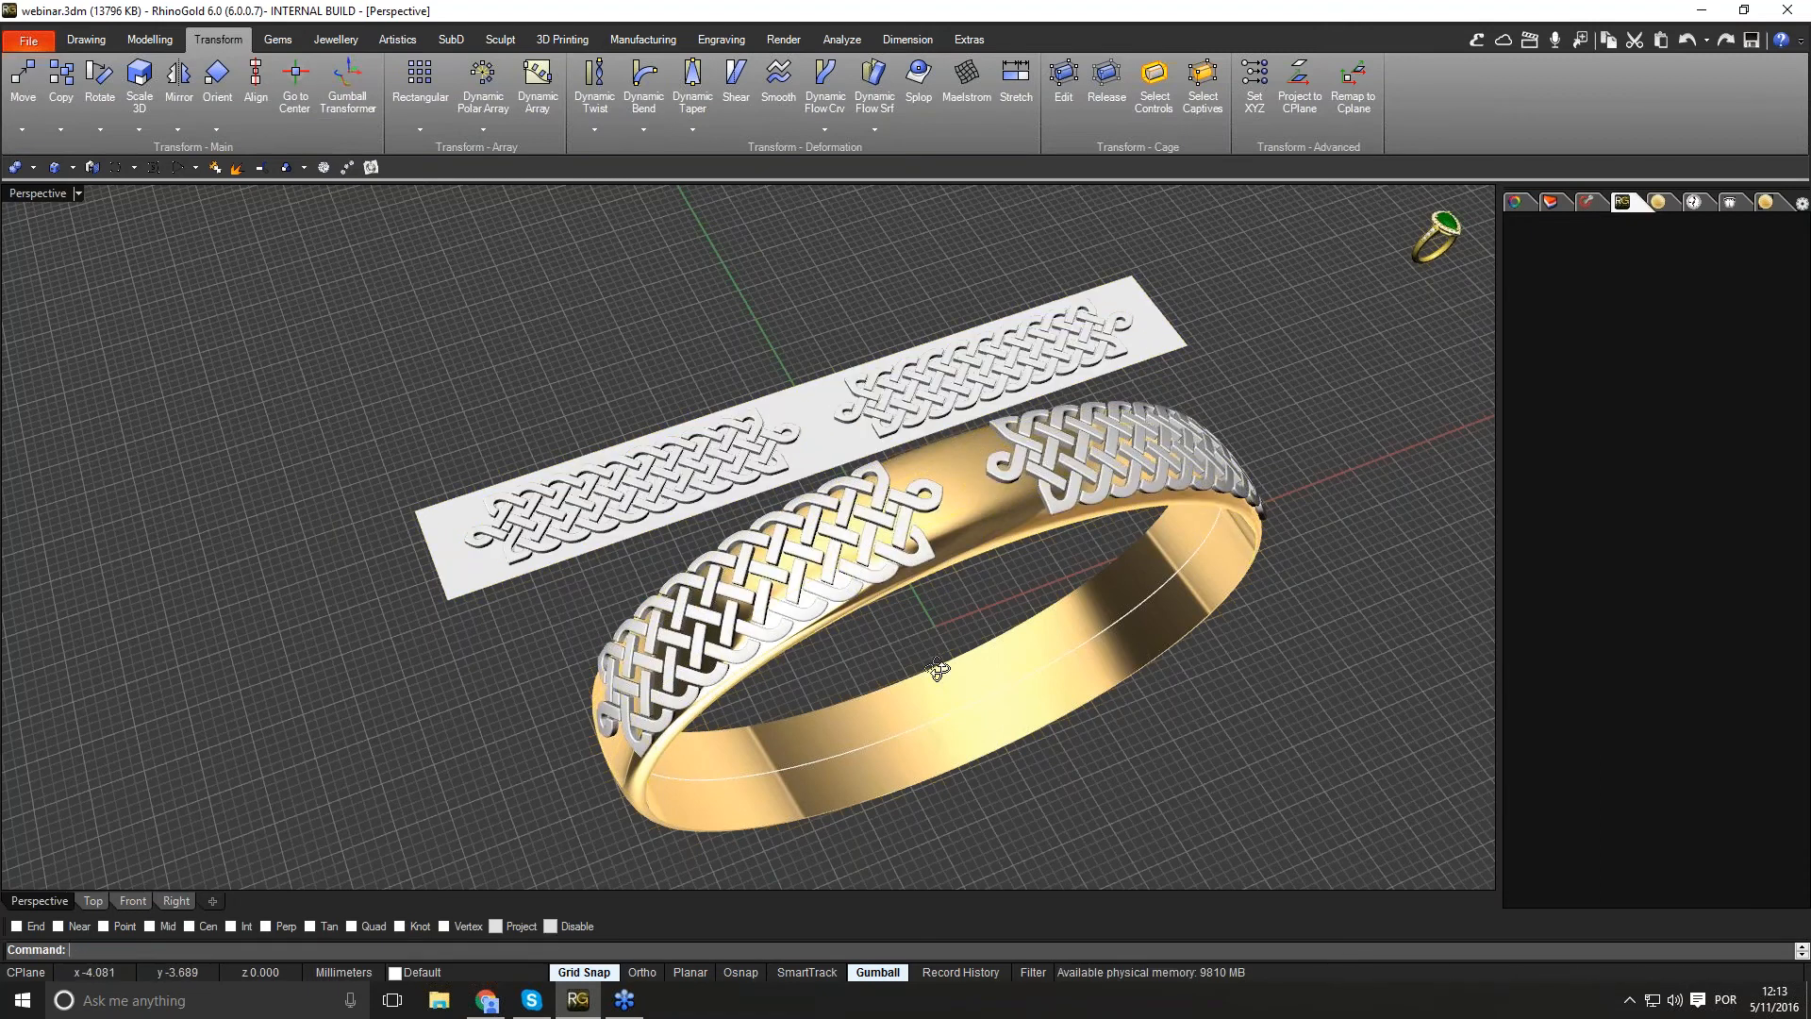
# Step: Examine the flowed knots on the bangle from several angles for fit and placement
pyautogui.moveTo(936, 669); pyautogui.dragTo(1032, 660, button='right')
pyautogui.scroll(3, 925, 630)
pyautogui.scroll(-5, 1032, 660)
pyautogui.click(534, 624)
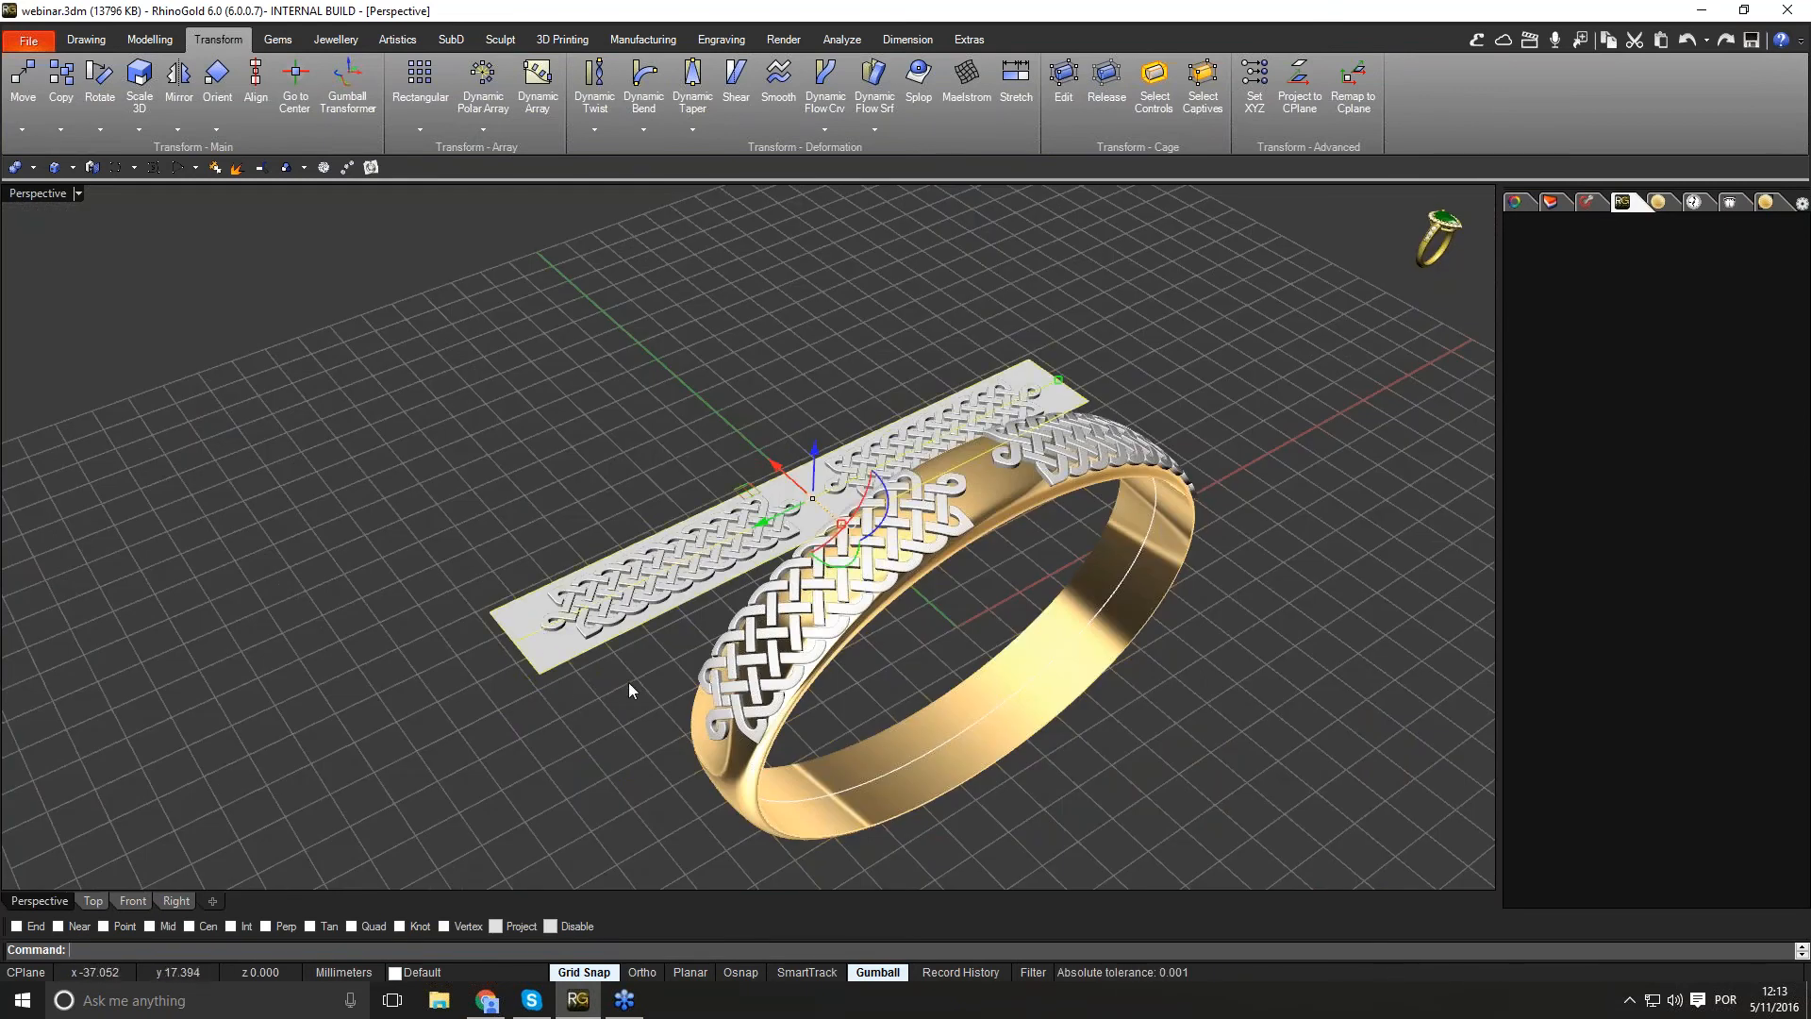
pyautogui.scroll(2, 698, 715)
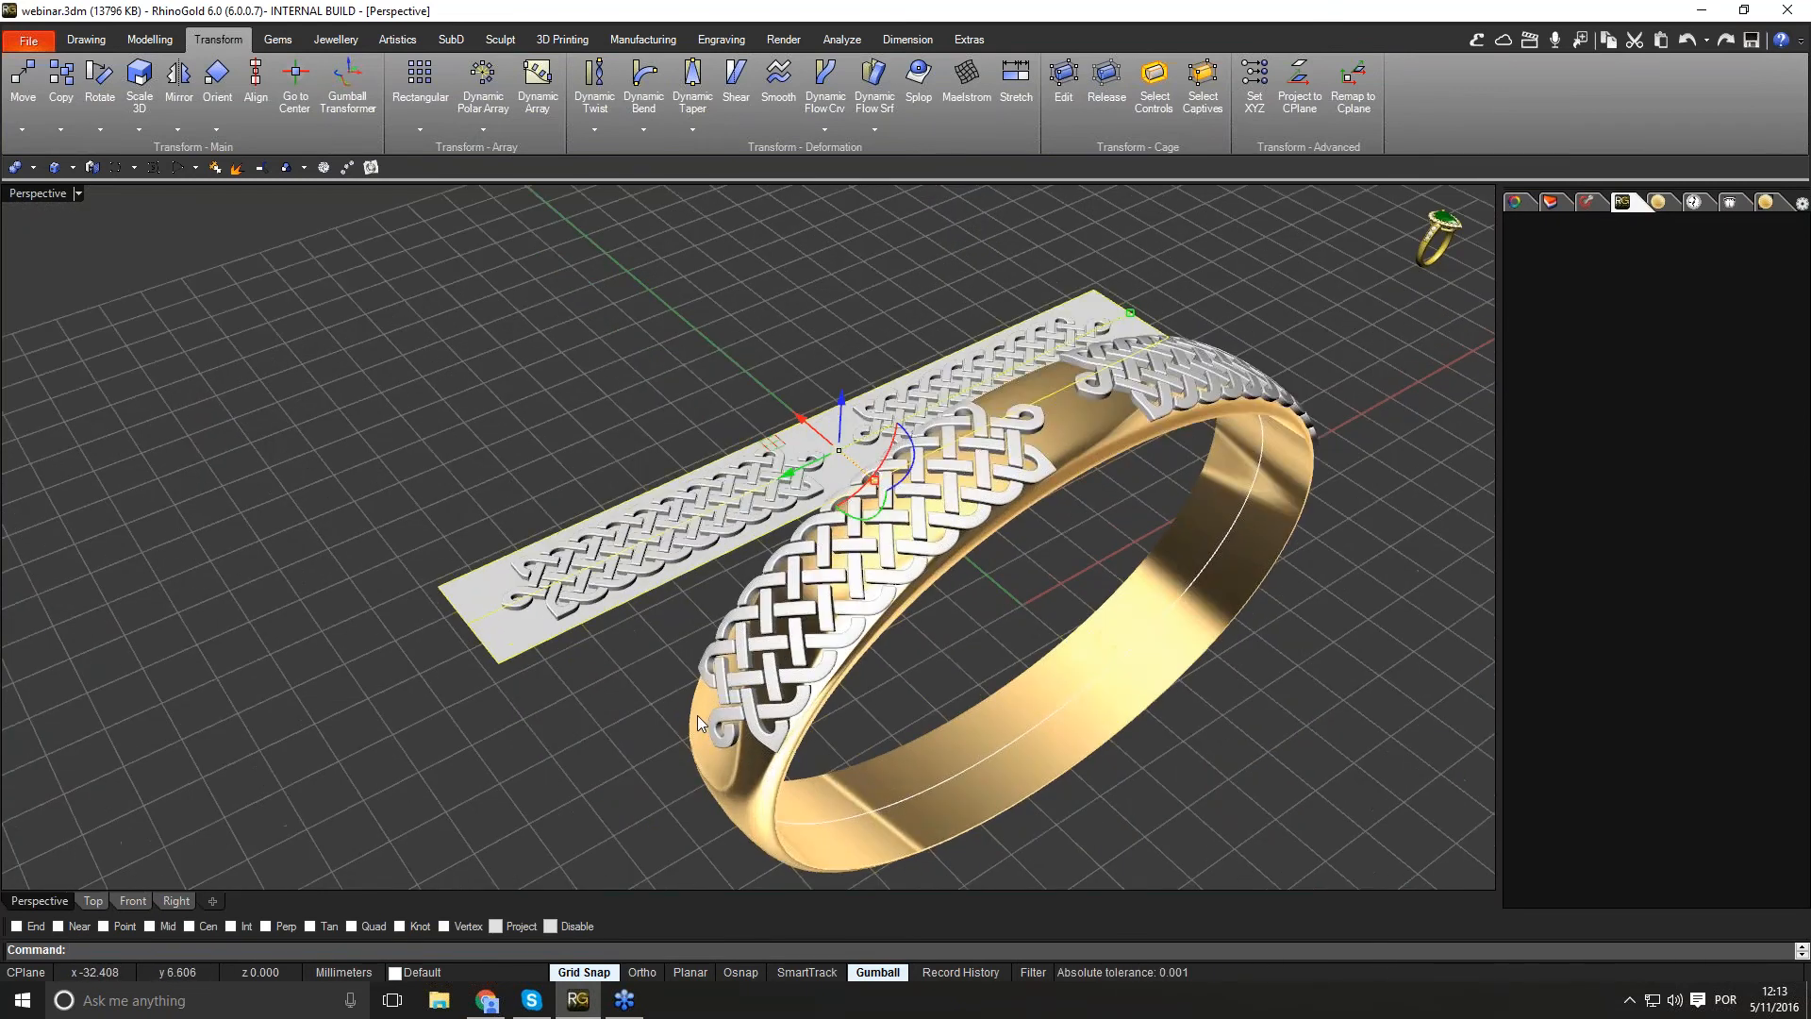
pyautogui.scroll(2, 698, 715)
pyautogui.moveTo(579, 774); pyautogui.dragTo(689, 663, button='right')
pyautogui.moveTo(1108, 424); pyautogui.dragTo(955, 524, button='right')
pyautogui.scroll(-8, 857, 528)
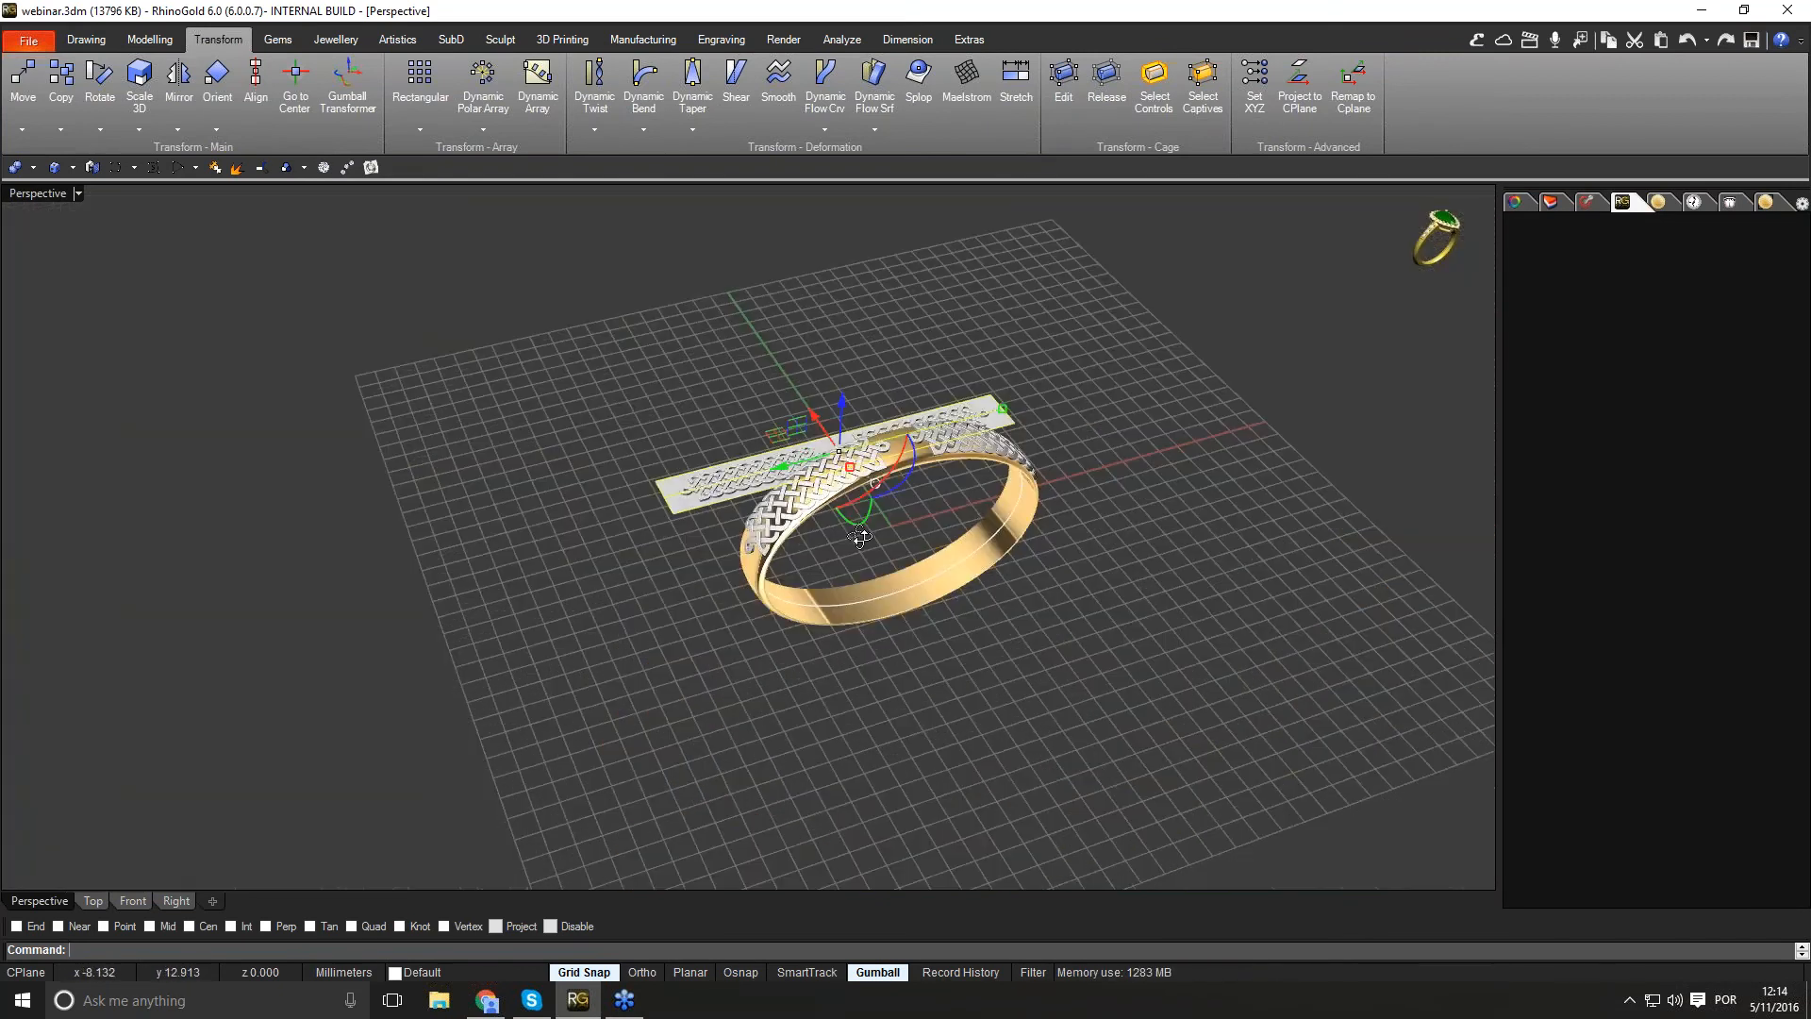
pyautogui.moveTo(863, 434); pyautogui.dragTo(894, 464, button='right')
pyautogui.scroll(2, 894, 464)
pyautogui.scroll(3, 894, 464)
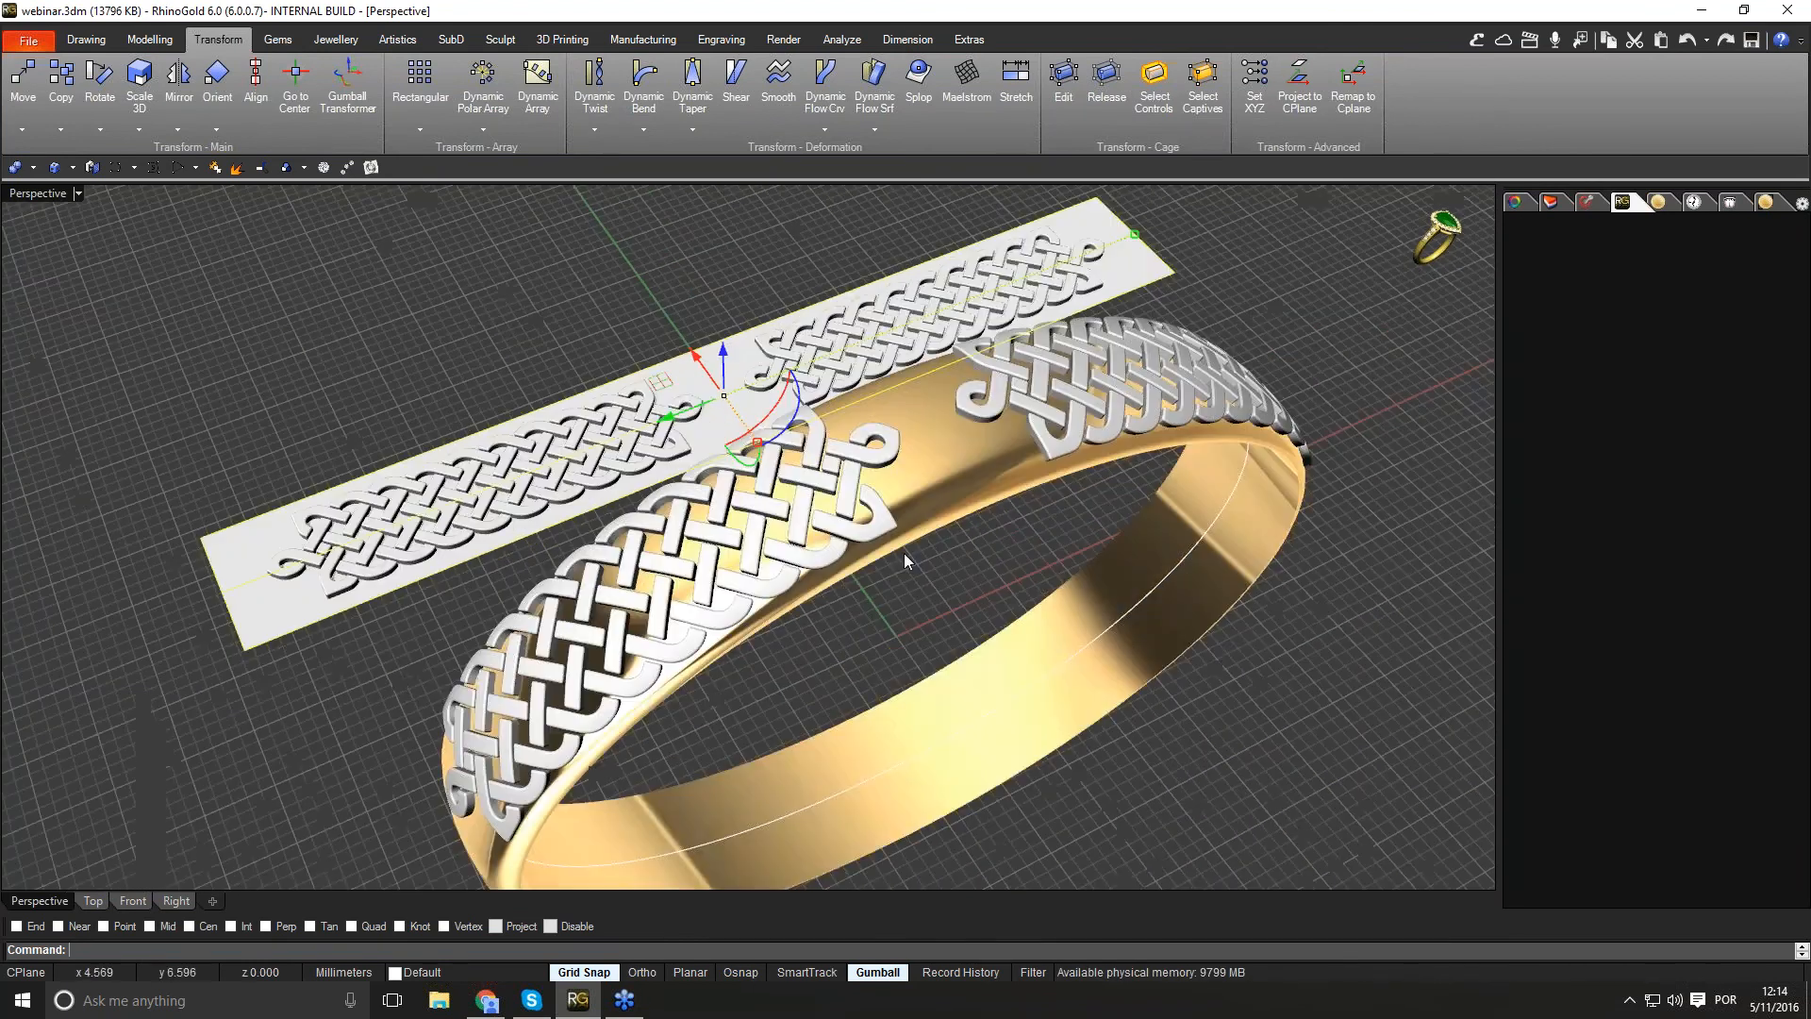
pyautogui.scroll(-2, 949, 495)
# Step: Hide the flat strip together with its two flat knots
pyautogui.click(898, 590)
pyautogui.moveTo(898, 591)
pyautogui.mouseDown(button='right')
pyautogui.moveTo(964, 579)
pyautogui.moveTo(898, 626)
pyautogui.mouseUp(button='right')
pyautogui.click(752, 416)
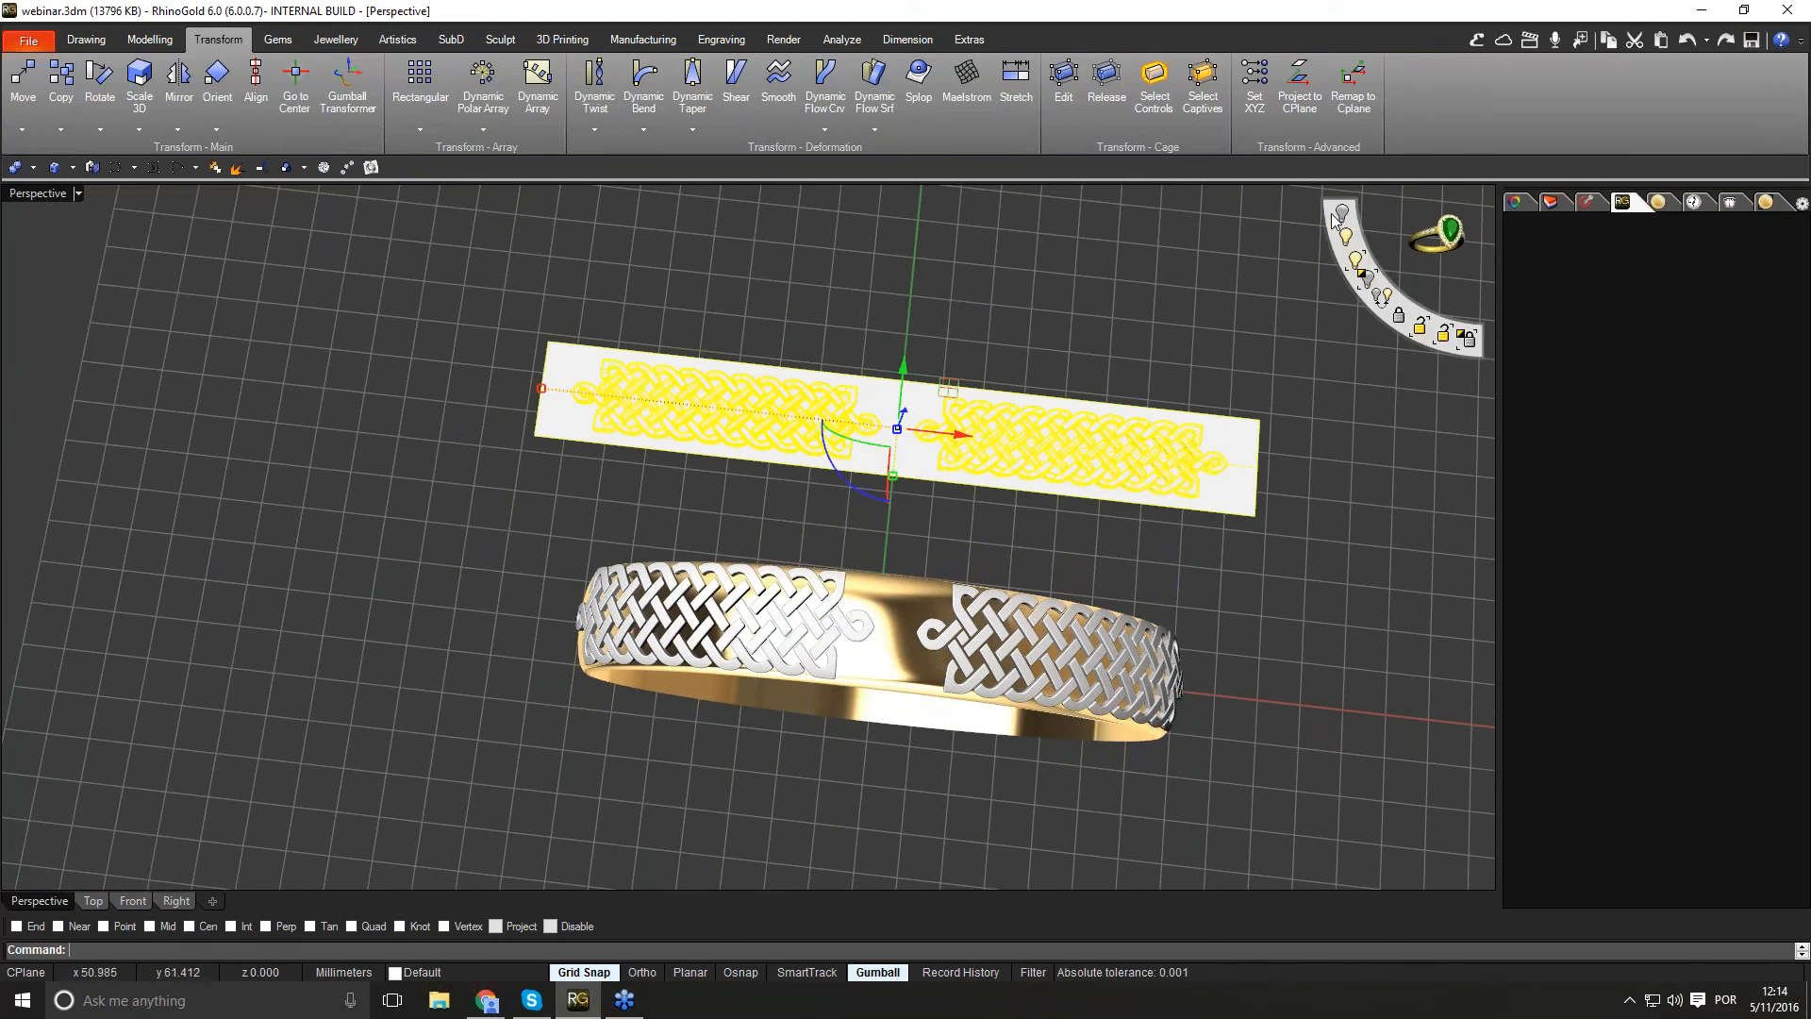
pyautogui.click(1341, 216)
# Step: Mirror the flowed knots onto the bangle's lower half with Symmetry Vertical in the Front view
pyautogui.moveTo(772, 510); pyautogui.dragTo(985, 527, button='right')
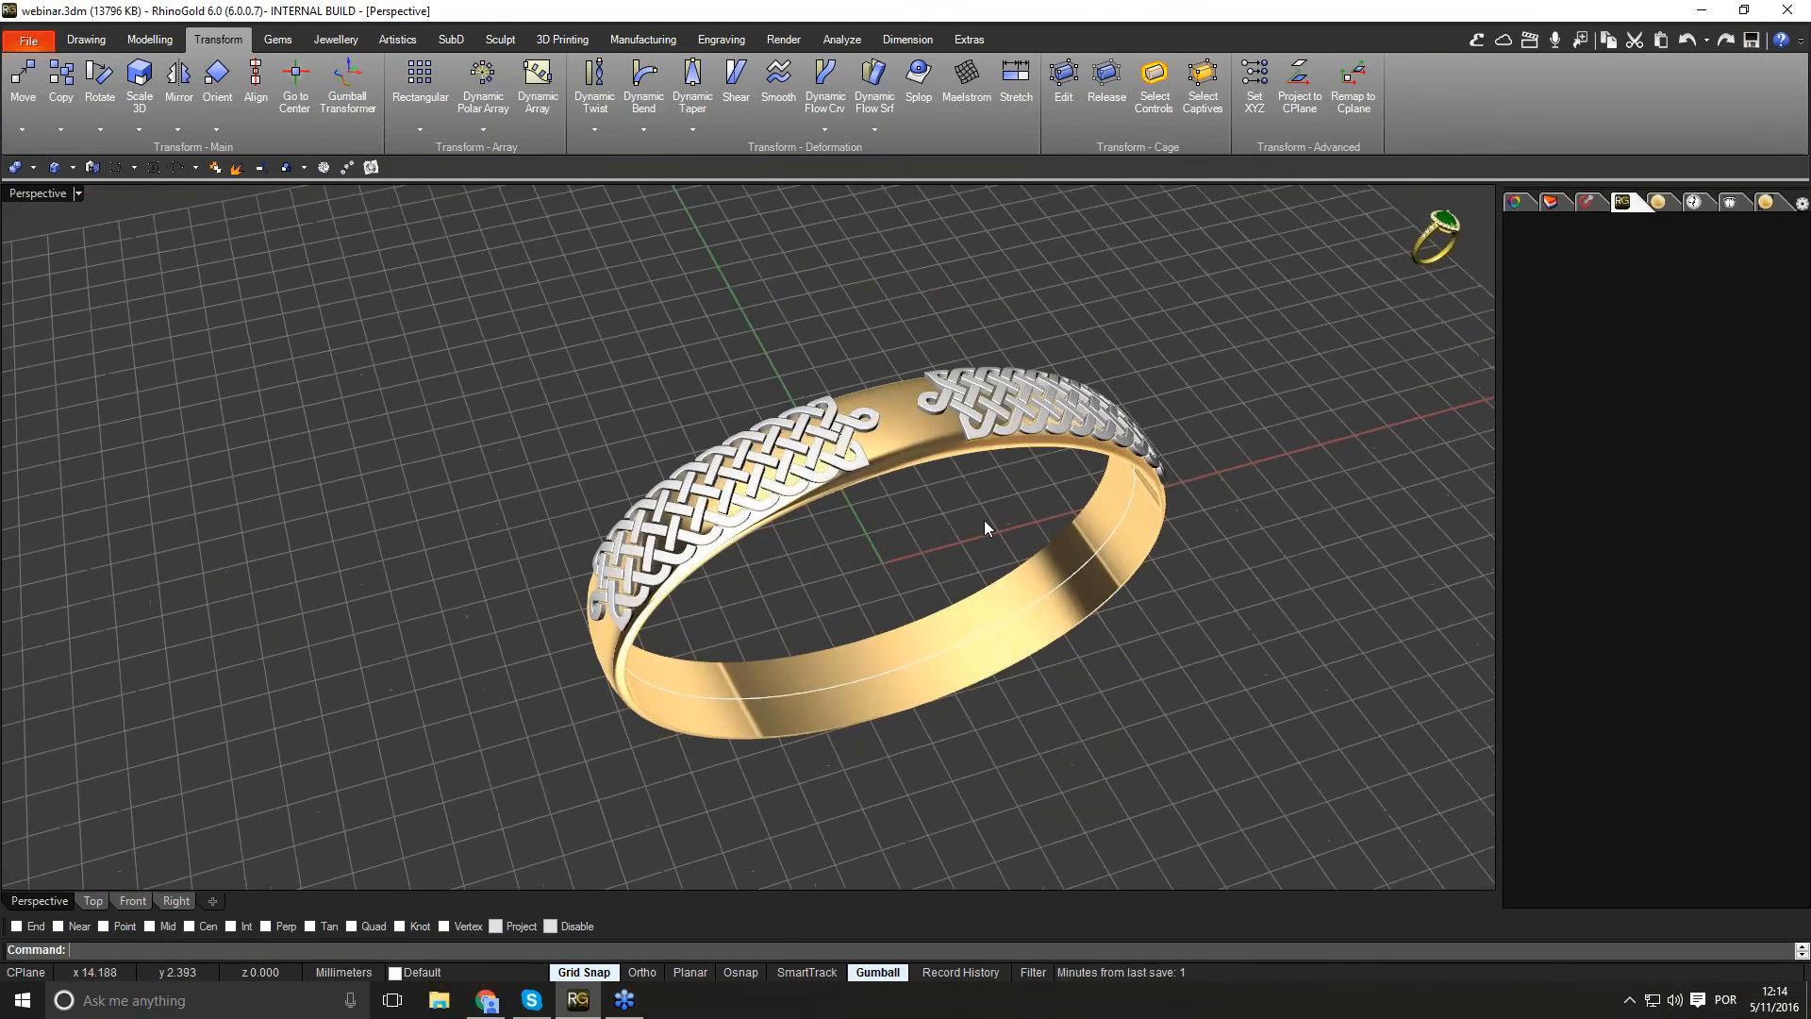
pyautogui.scroll(2, 983, 520)
pyautogui.click(777, 447)
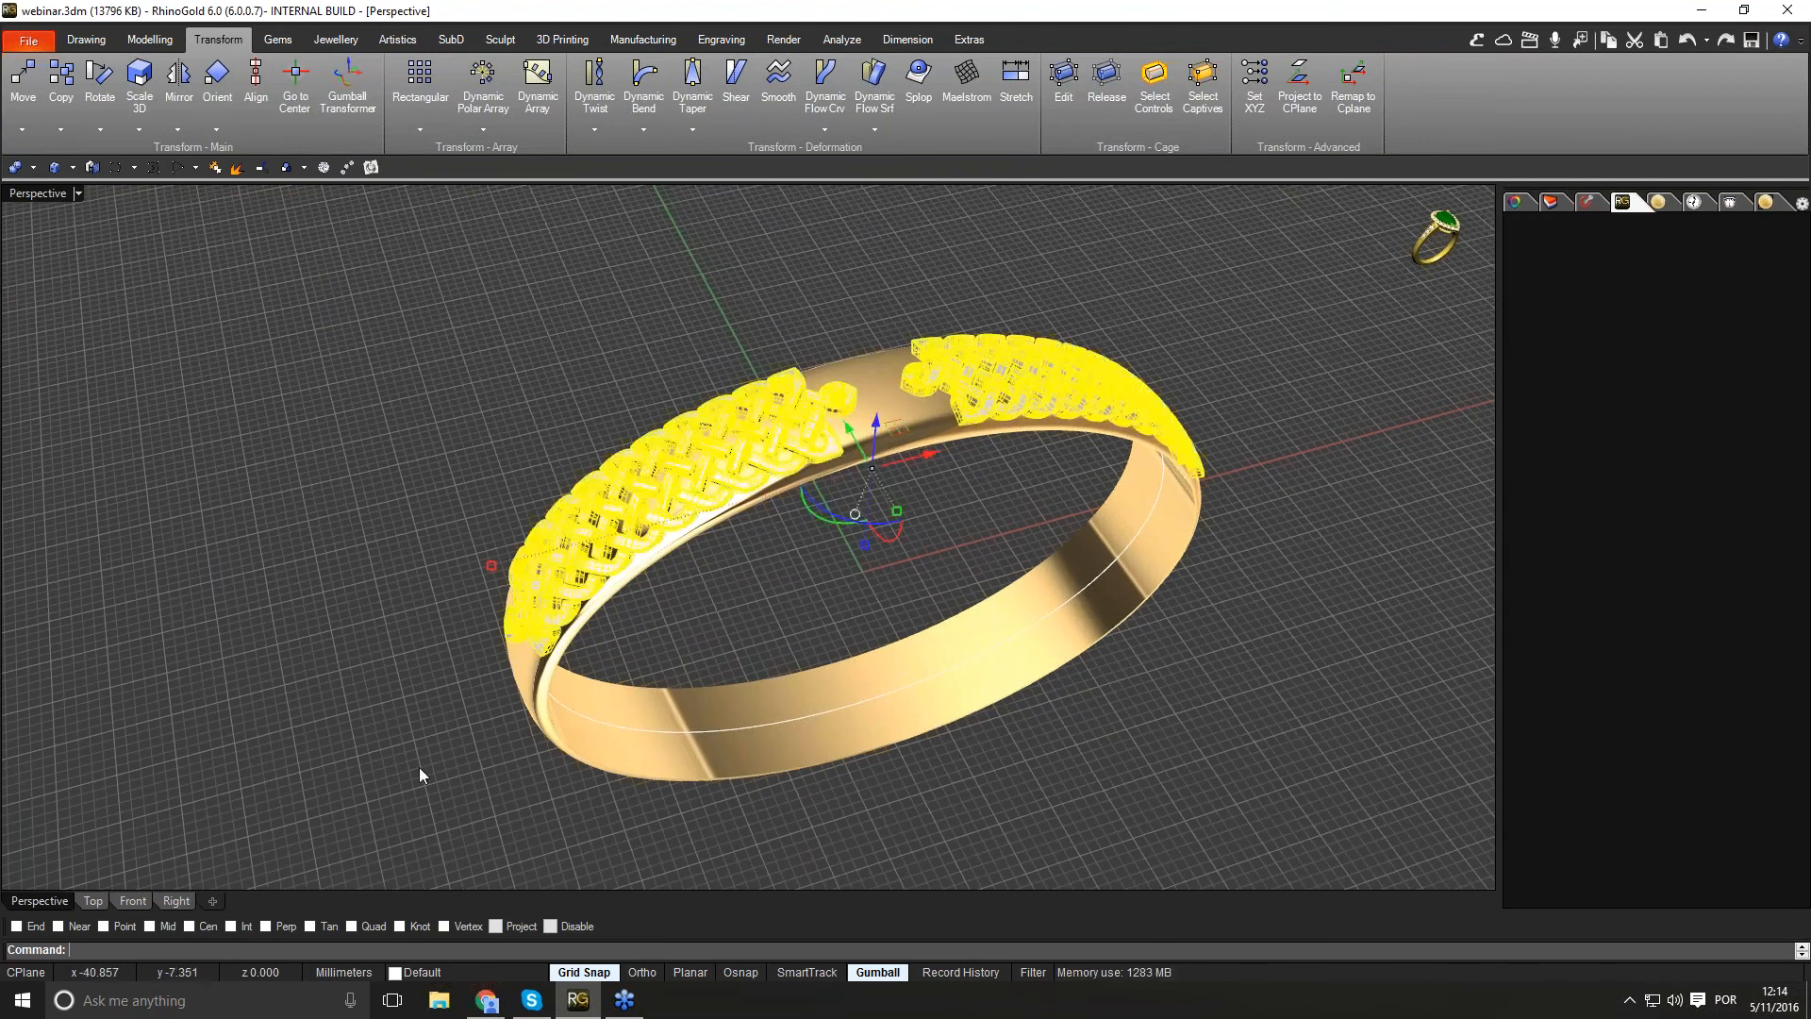
pyautogui.click(141, 900)
pyautogui.scroll(-4, 770, 408)
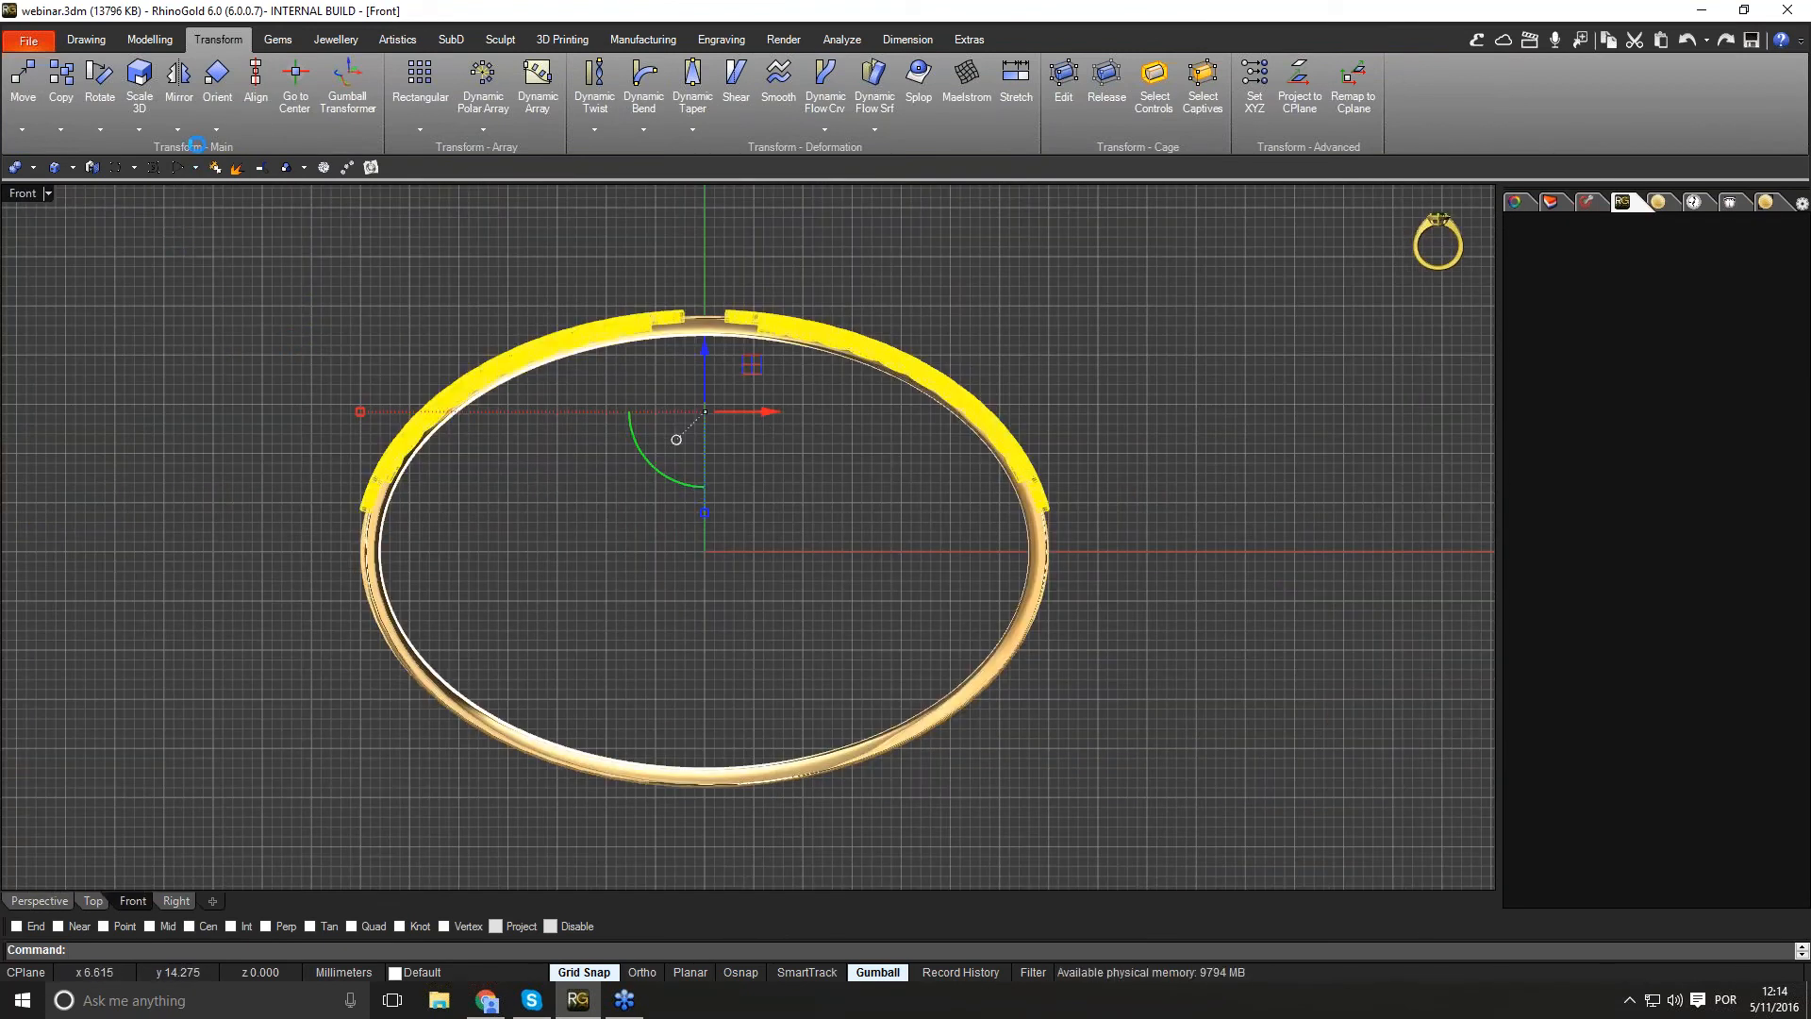
pyautogui.click(177, 129)
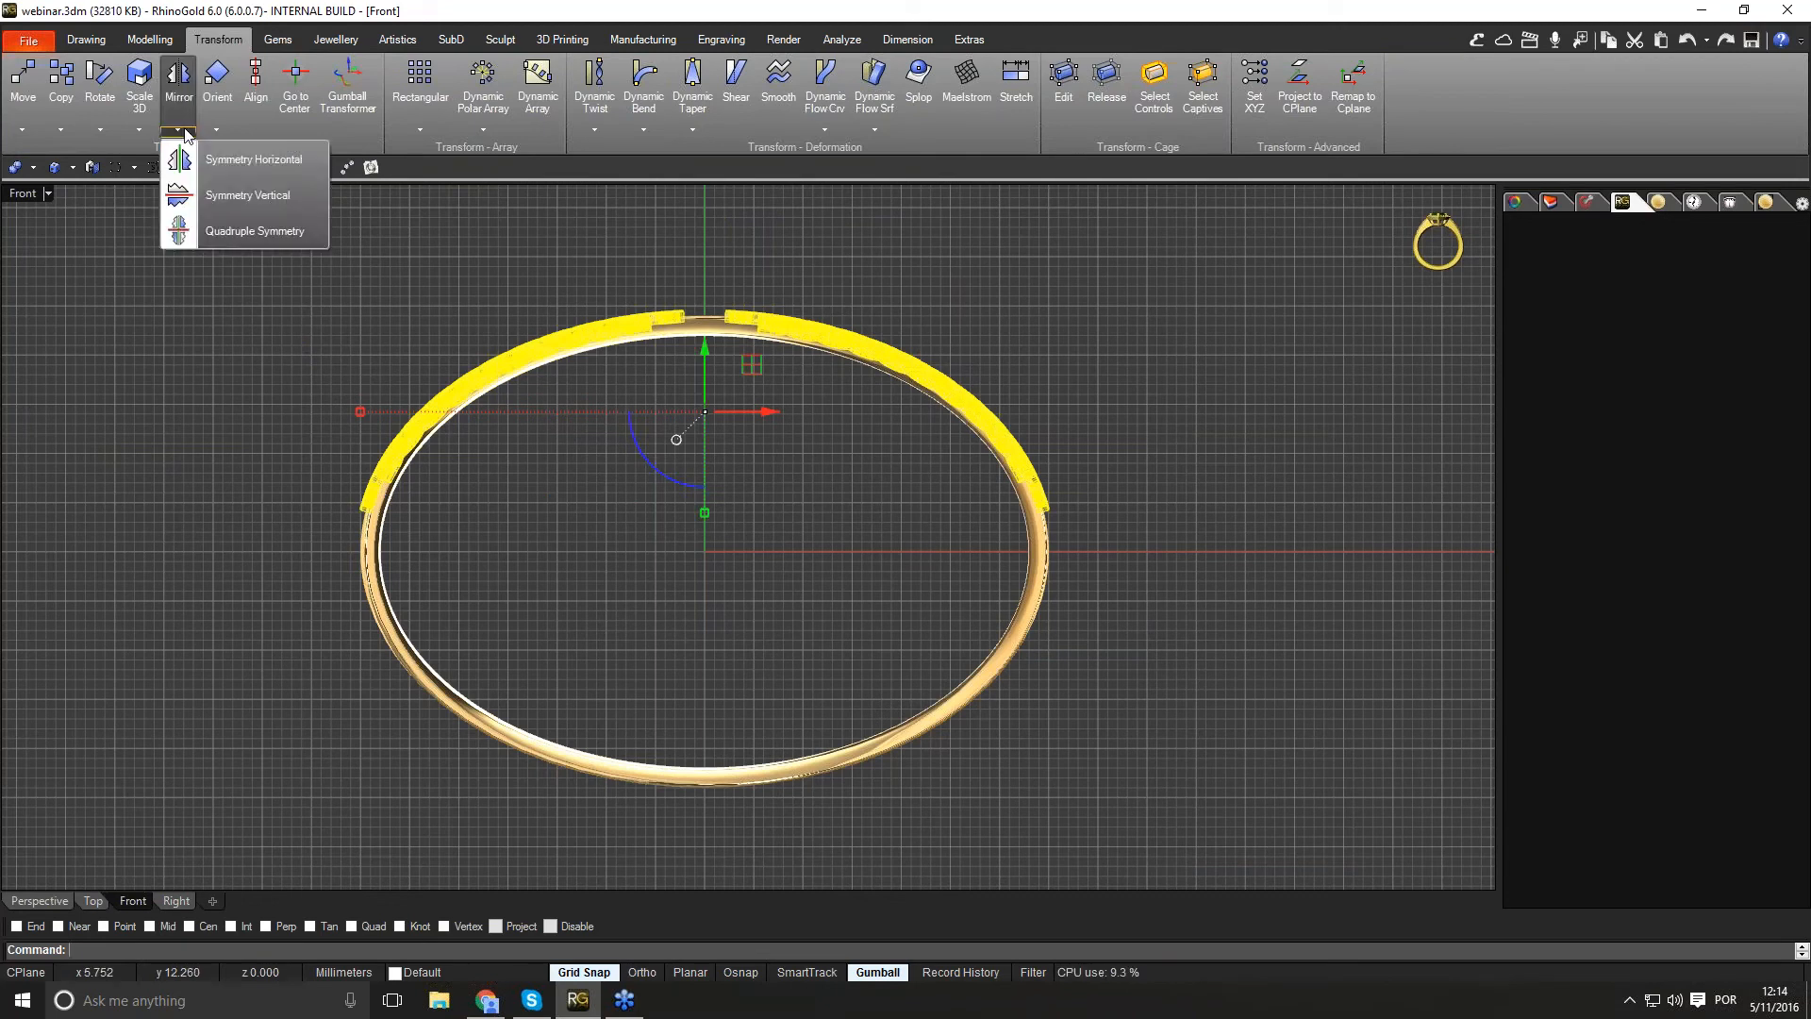
pyautogui.click(228, 206)
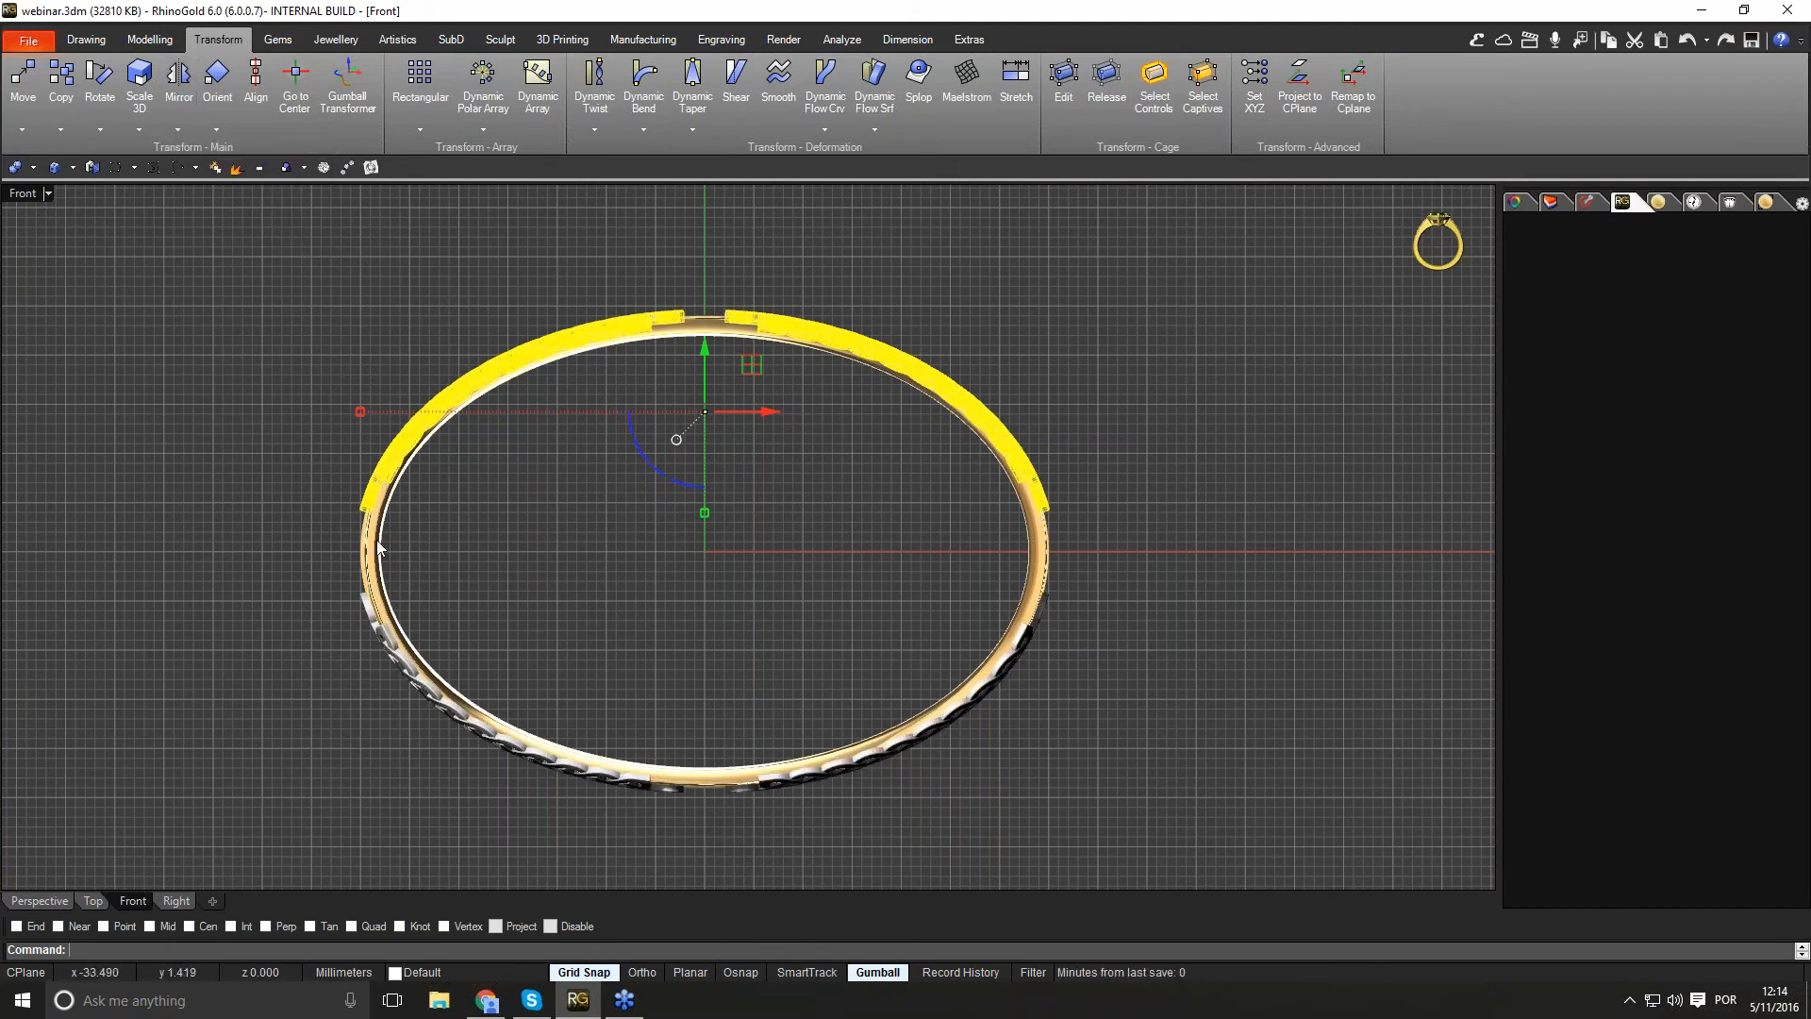
# Step: Return to the Perspective view and hide the oval curve running around the bangle
pyautogui.click(43, 902)
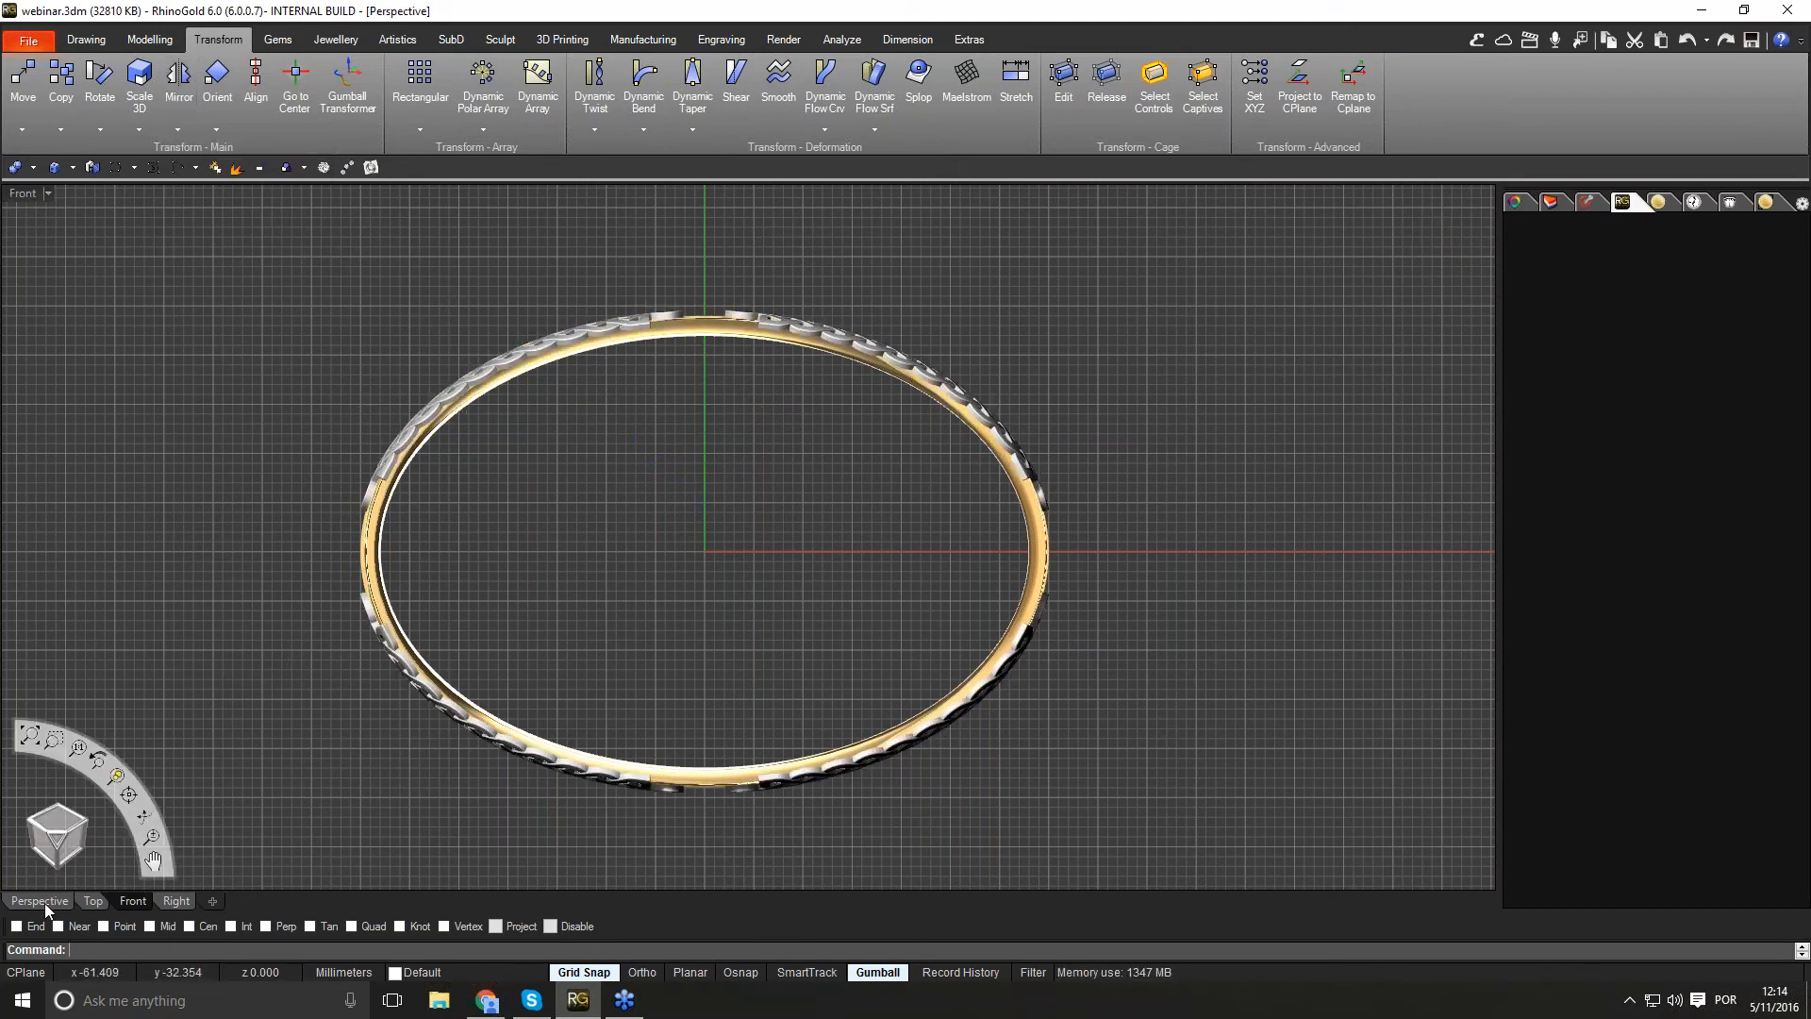
pyautogui.moveTo(717, 679); pyautogui.dragTo(799, 710, button='right')
pyautogui.scroll(5, 756, 744)
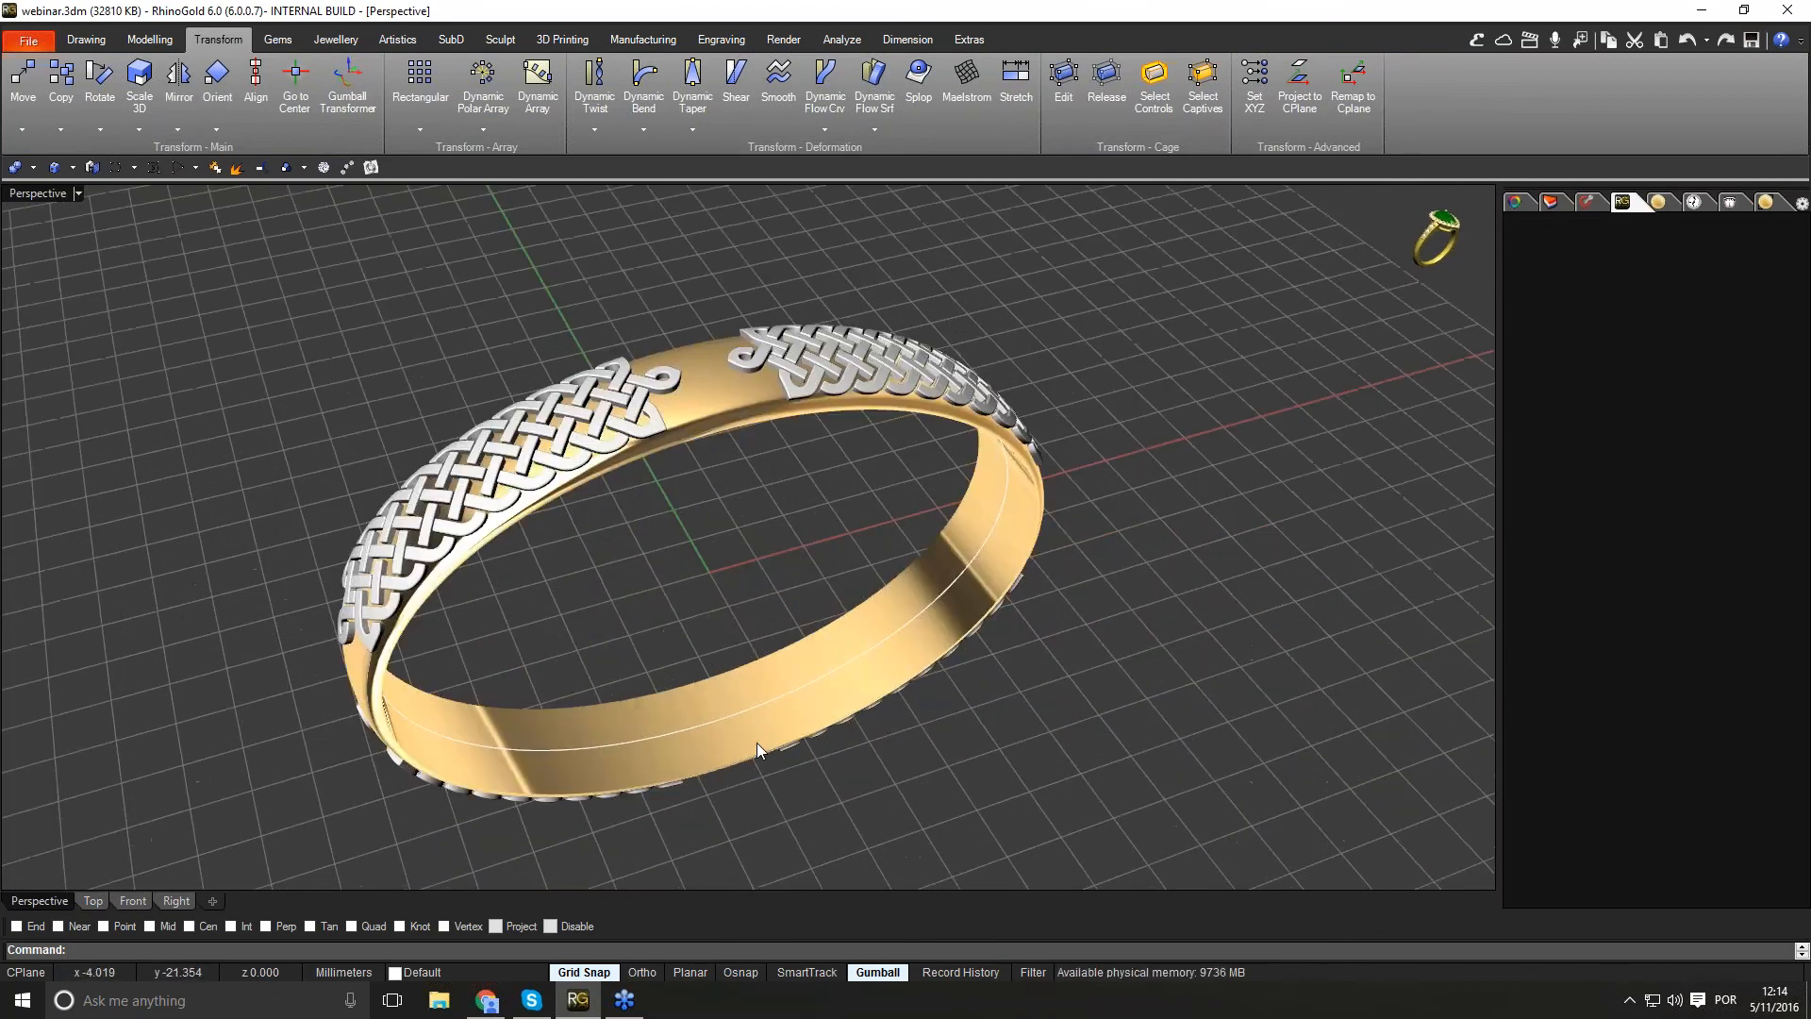
pyautogui.click(740, 703)
pyautogui.keyDown('shift'); pyautogui.moveTo(740, 703); pyautogui.dragTo(977, 696, button='right'); pyautogui.keyUp('shift')
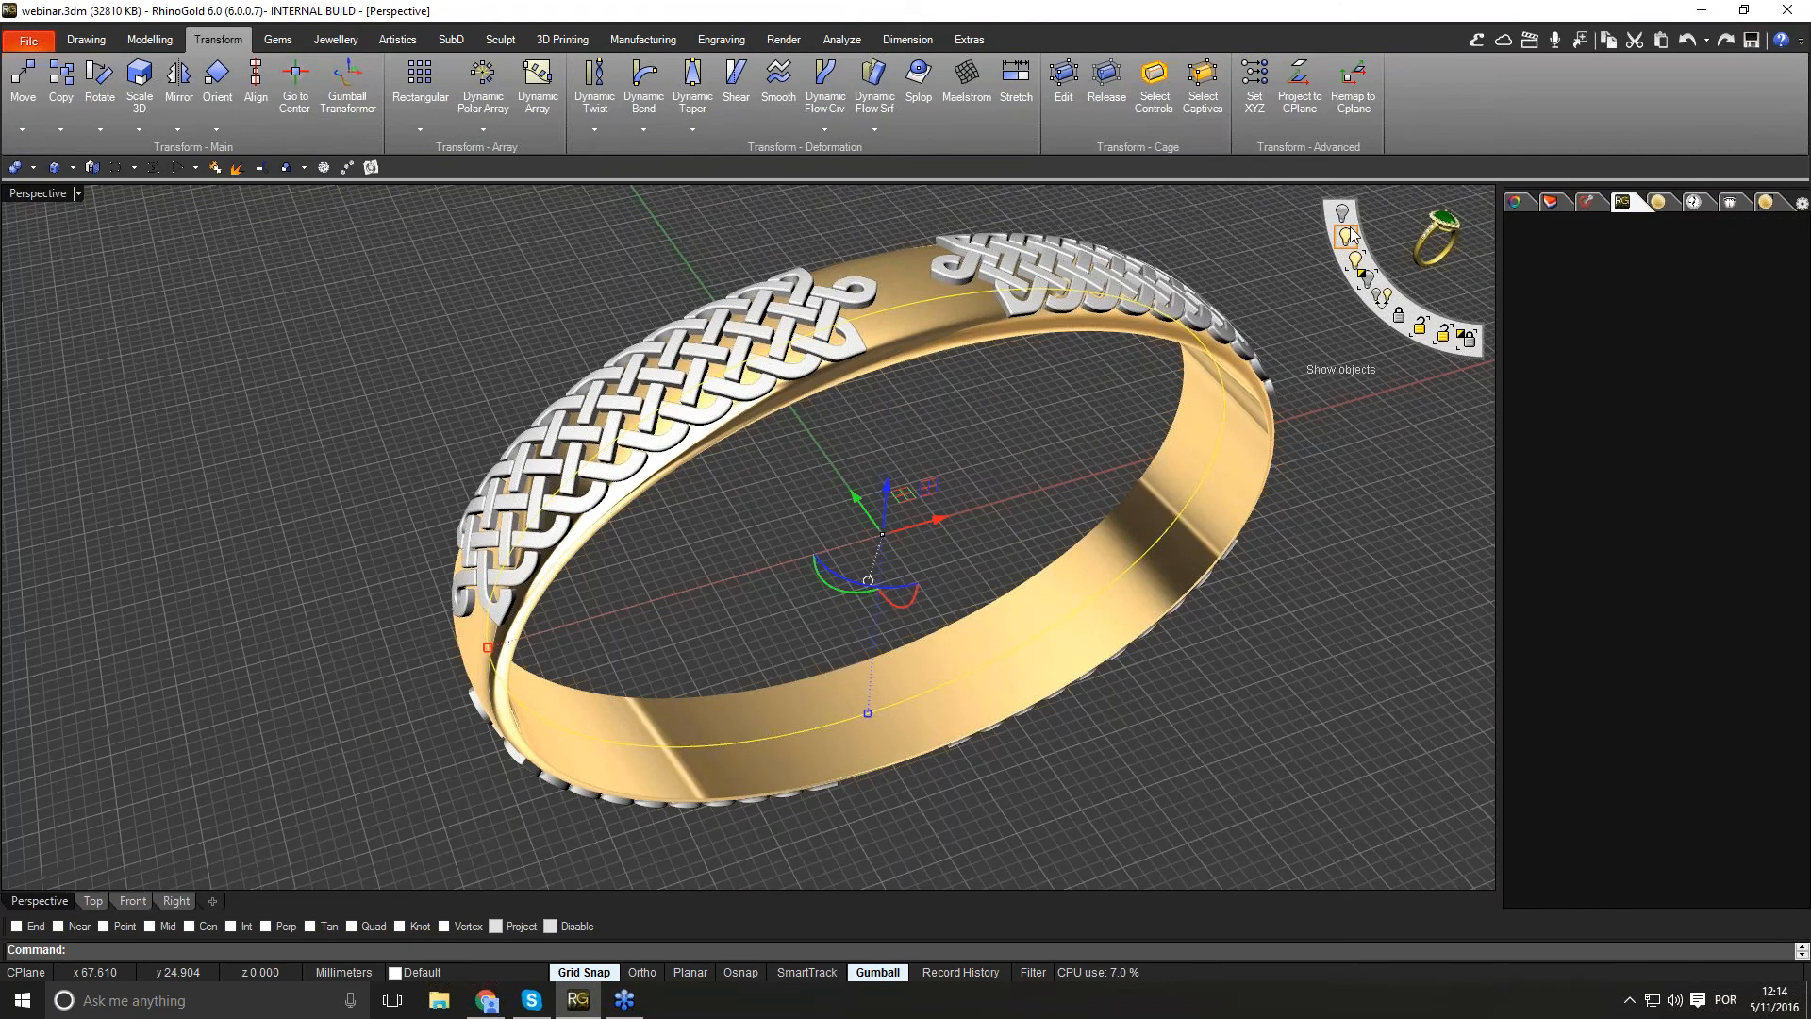
pyautogui.click(1343, 215)
# Step: Switch the Perspective view to Shaded display
pyautogui.click(150, 40)
pyautogui.moveTo(1422, 251)
pyautogui.click(1345, 243)
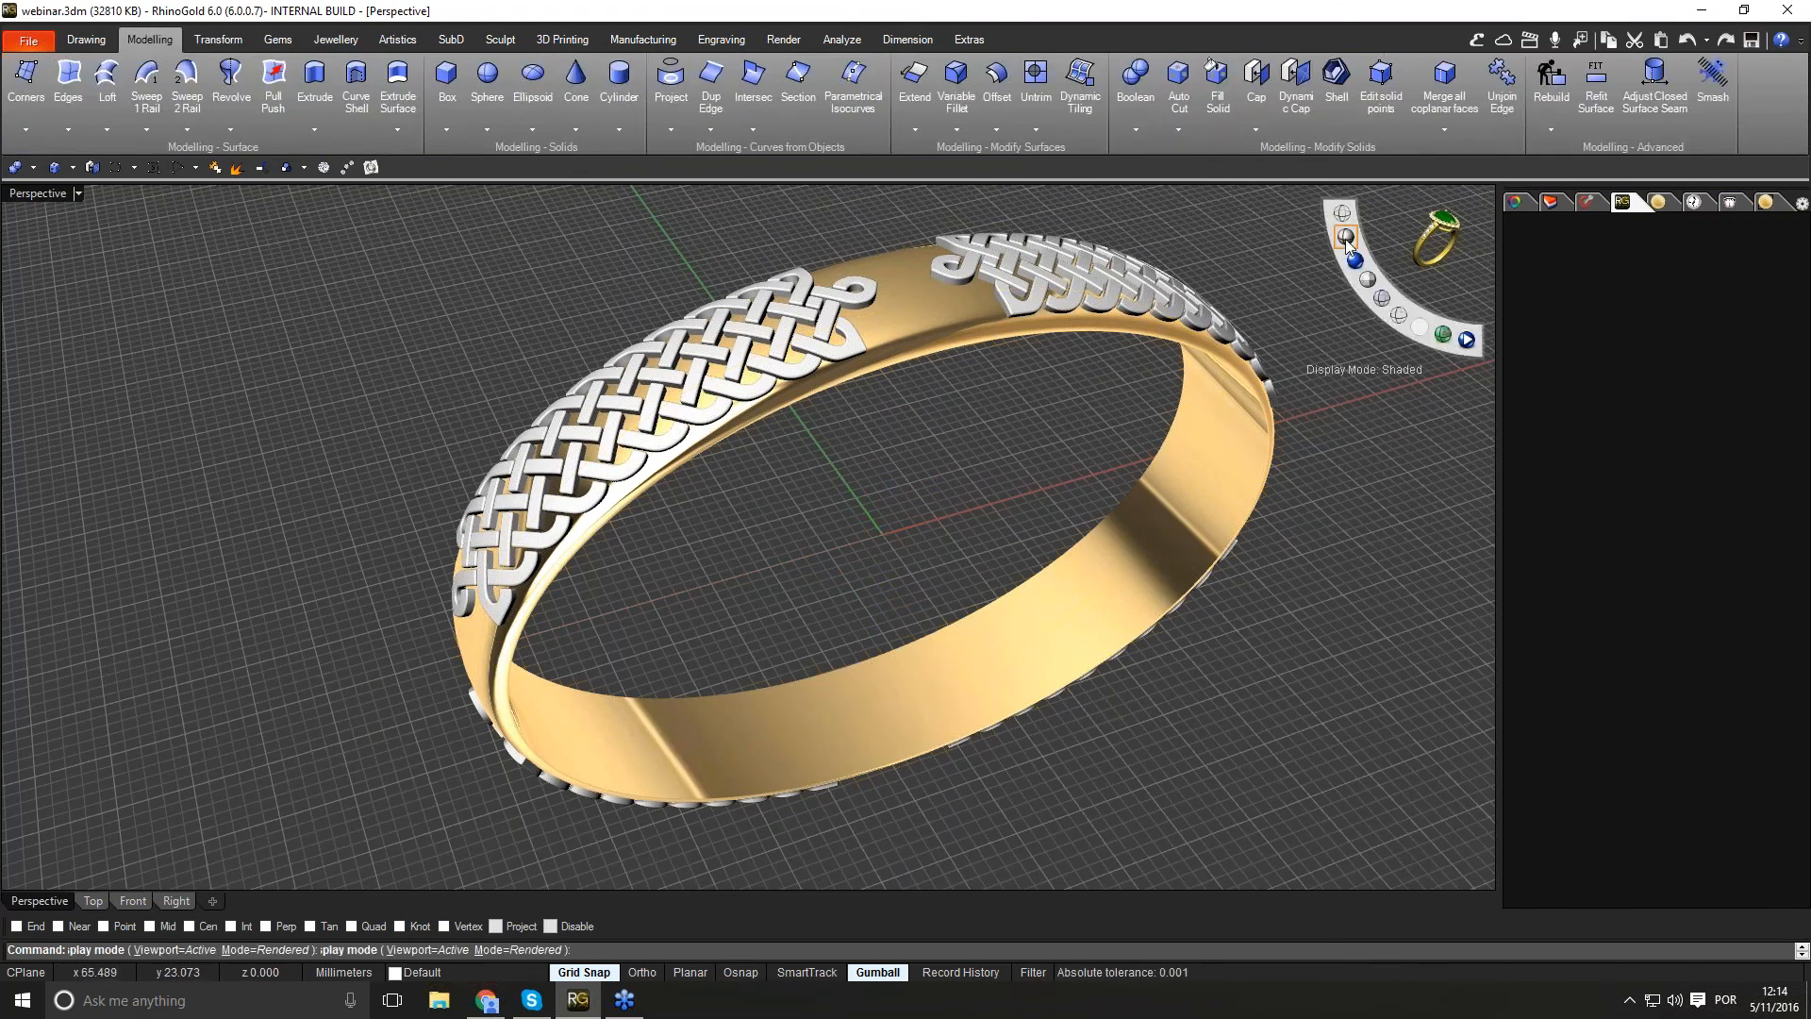
# Step: Try to fillet the bangle's inner rim edges on both sides with a 0.3 mm radius
pyautogui.moveTo(972, 373); pyautogui.dragTo(979, 379, button='right')
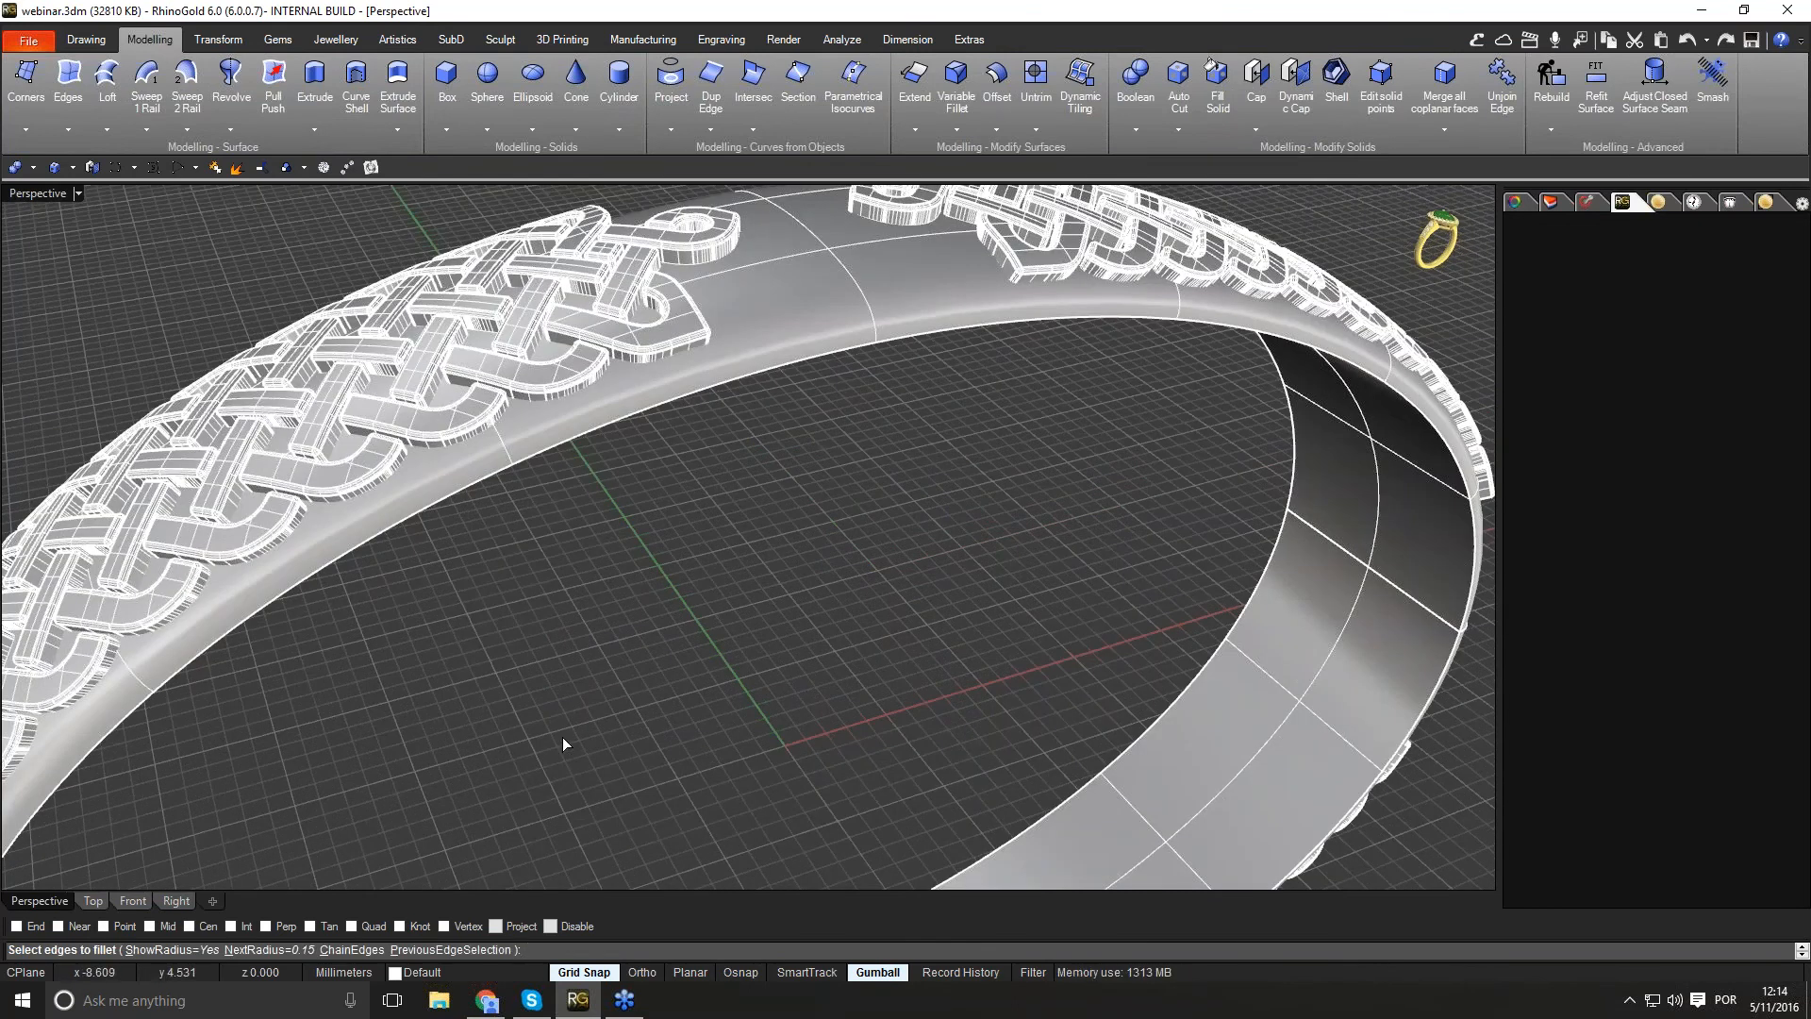
pyautogui.write('3')
pyautogui.press('Return')
pyautogui.click(677, 398)
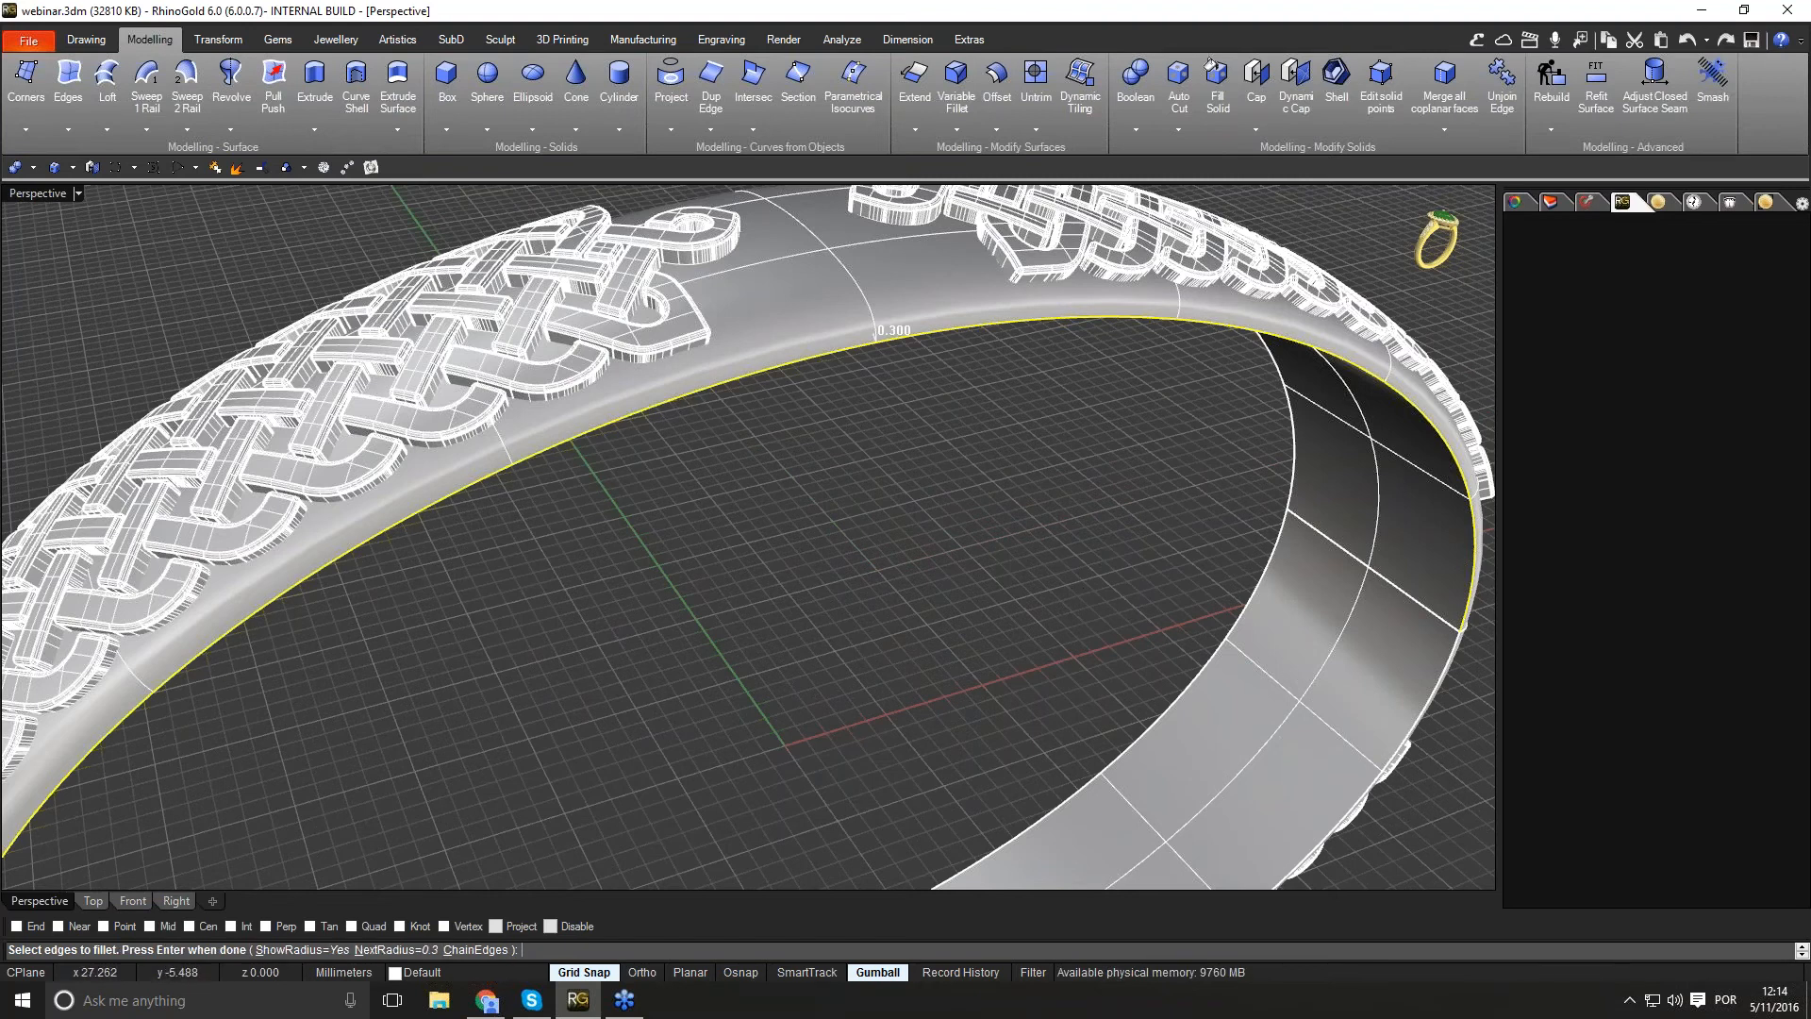
pyautogui.scroll(-5, 976, 518)
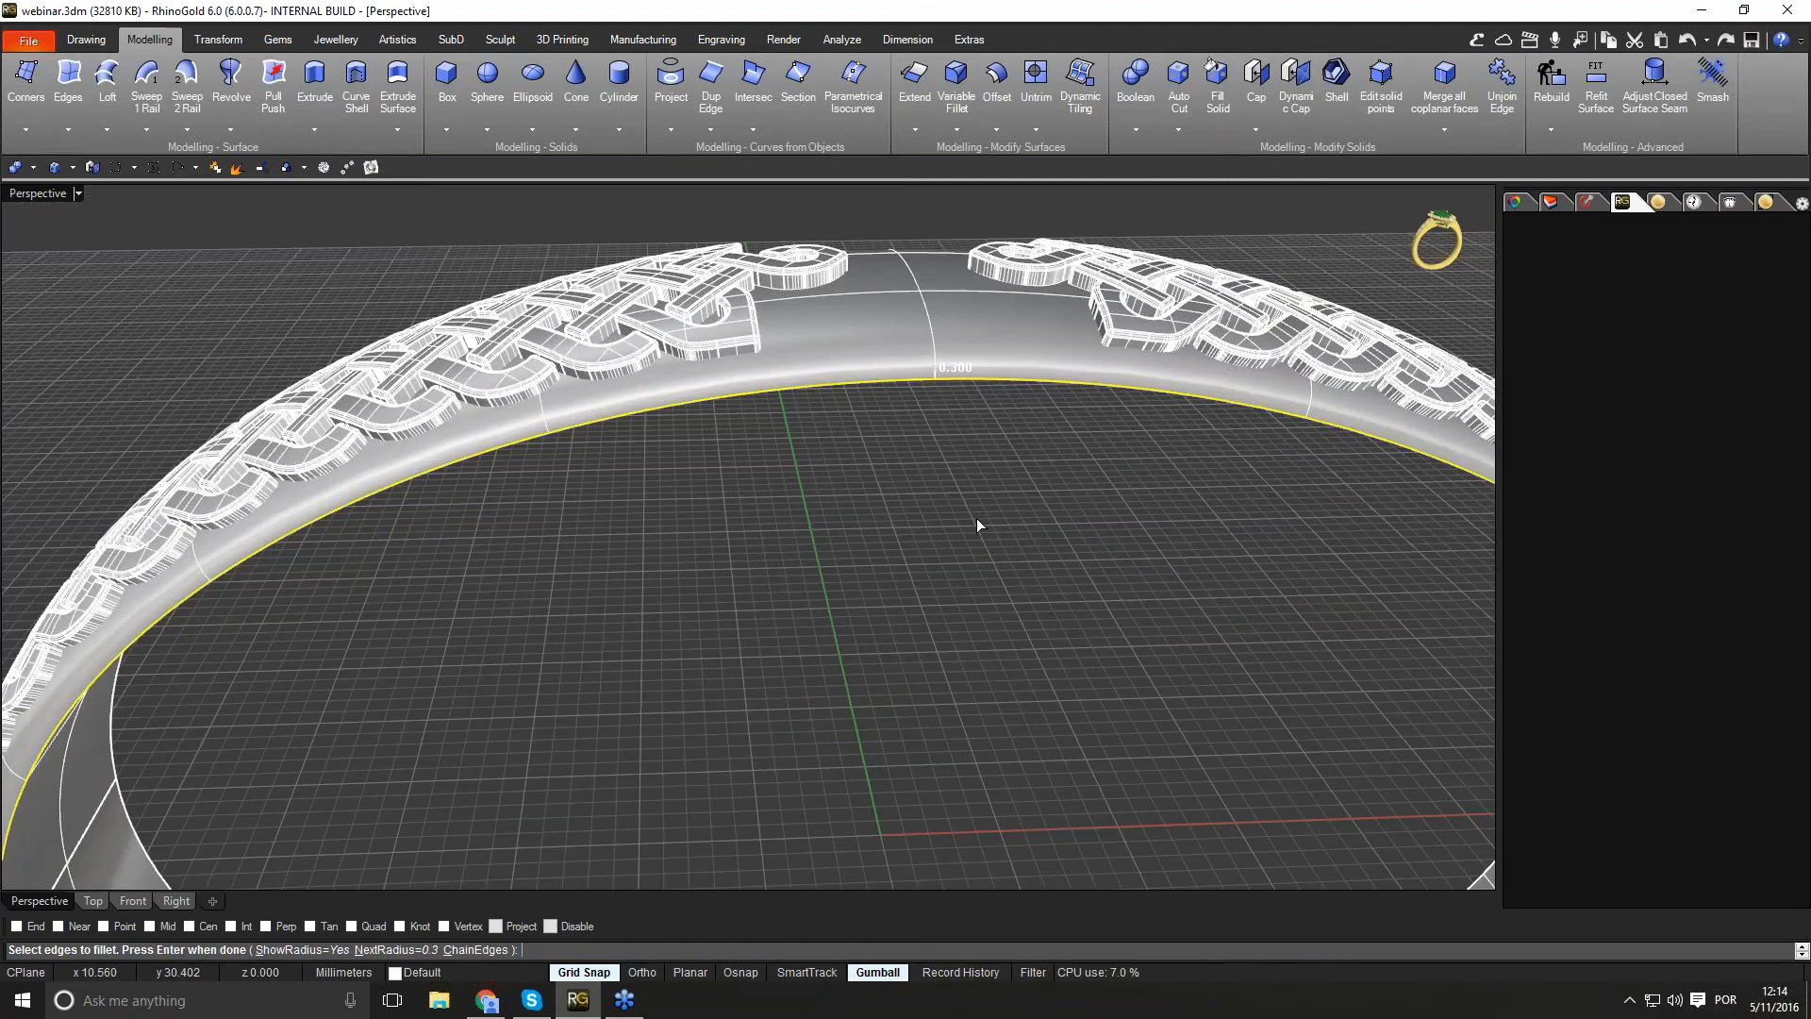
pyautogui.scroll(-2, 976, 518)
pyautogui.scroll(3, 1266, 790)
pyautogui.scroll(3, 1339, 829)
pyautogui.click(1344, 684)
pyautogui.click(1243, 533)
pyautogui.click(1265, 430)
pyautogui.press('Return')
pyautogui.press('Return')
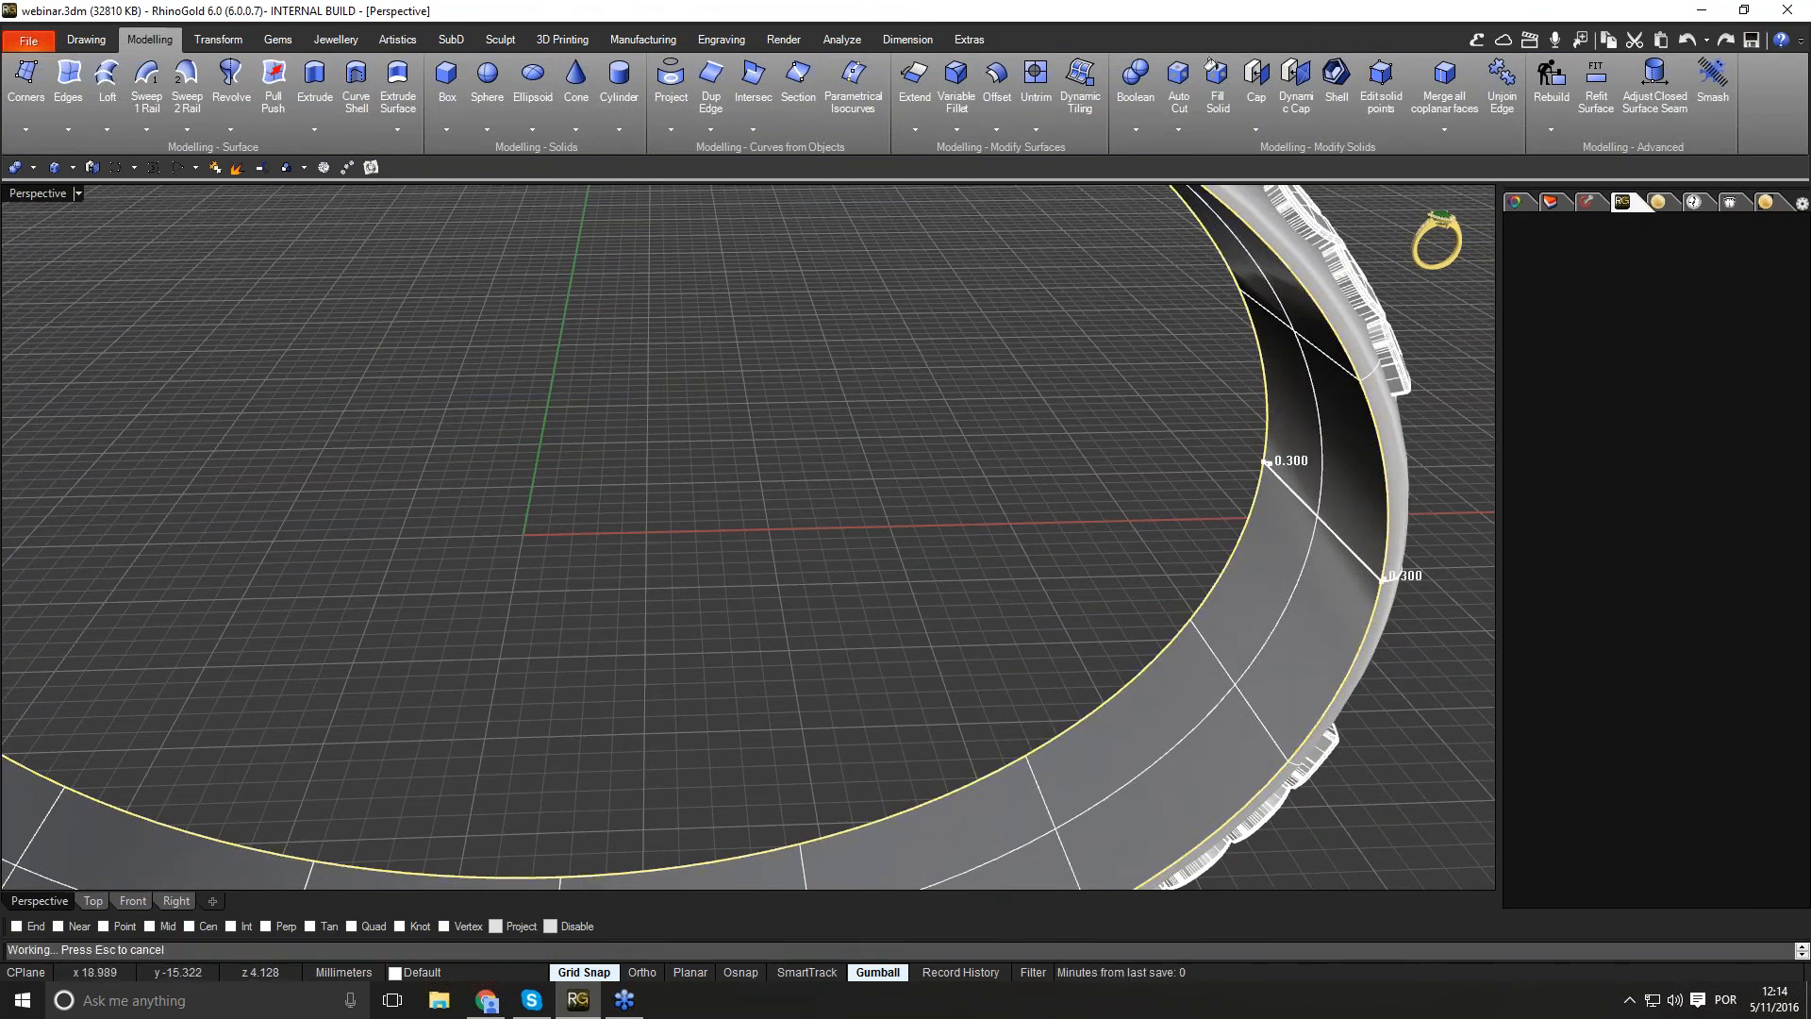
# Step: Inspect the rim fillet up close and undo it
pyautogui.moveTo(1089, 626); pyautogui.dragTo(840, 415, button='right')
pyautogui.scroll(-5, 1156, 642)
pyautogui.scroll(8, 918, 441)
pyautogui.scroll(4, 1374, 707)
pyautogui.click(1687, 40)
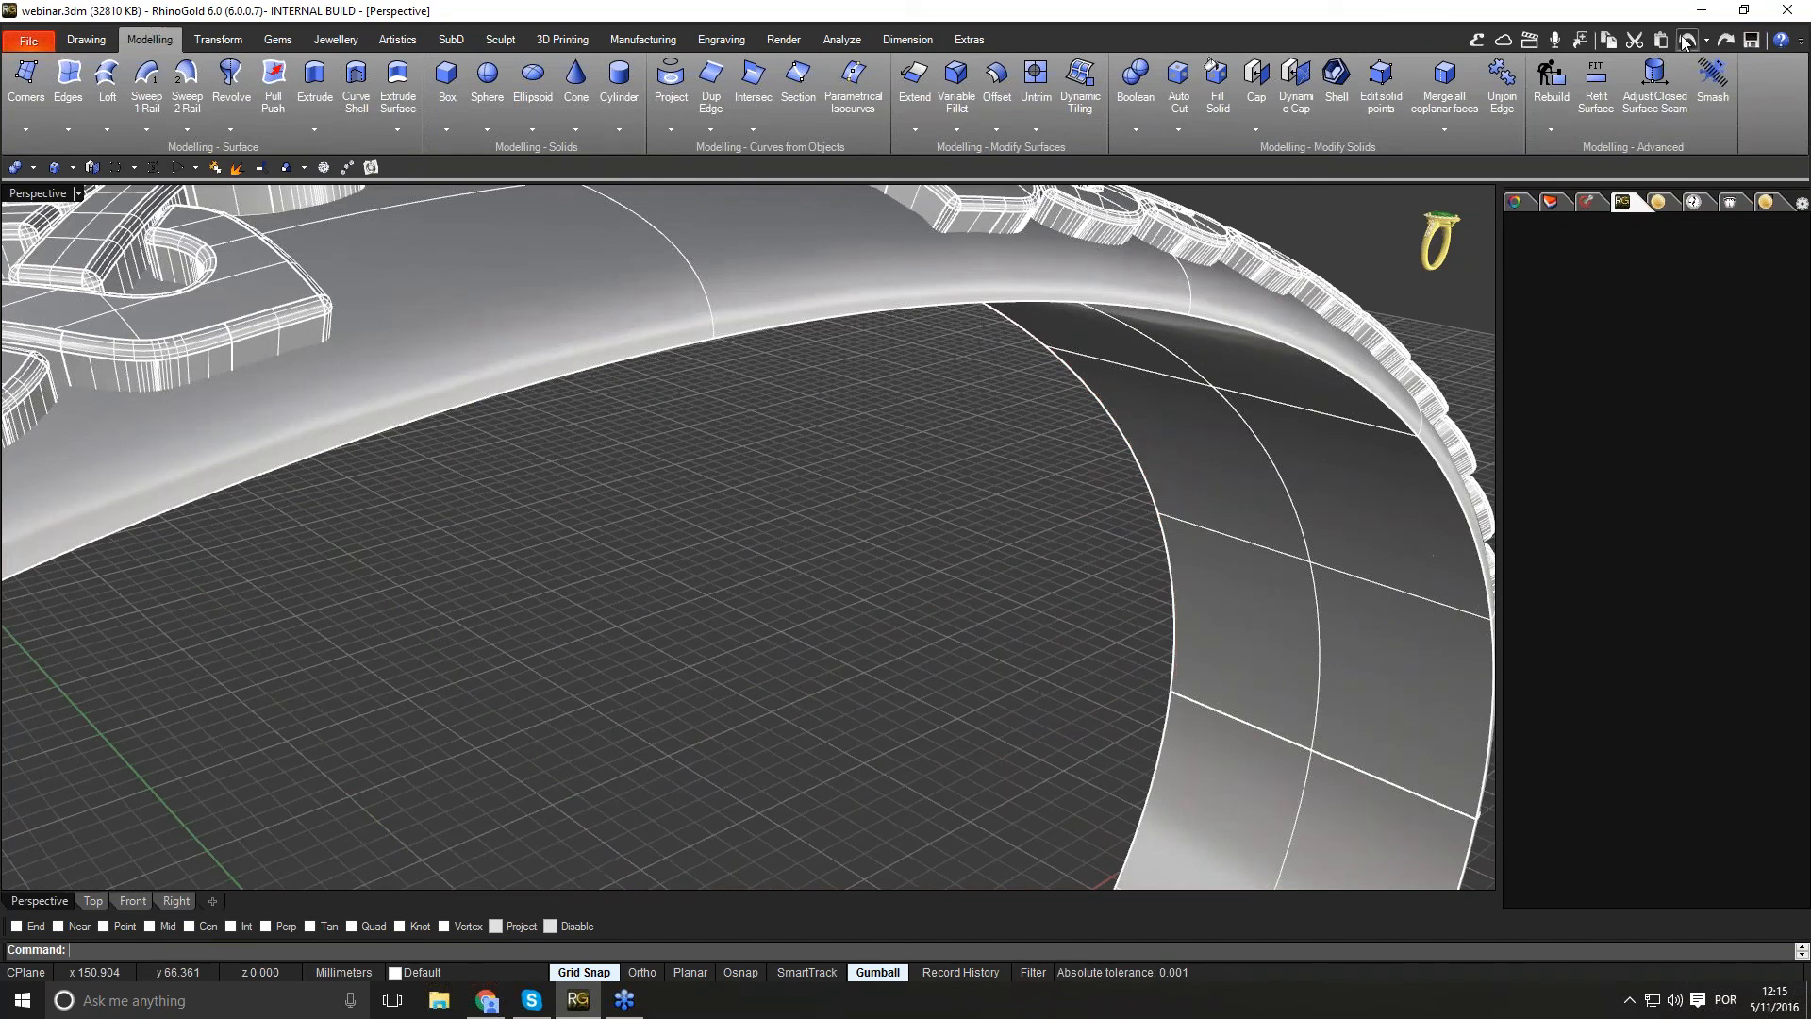
# Step: Fillet the bangle's inner rim edges on both sides with a 0.2 mm radius
pyautogui.rightClick(817, 487)
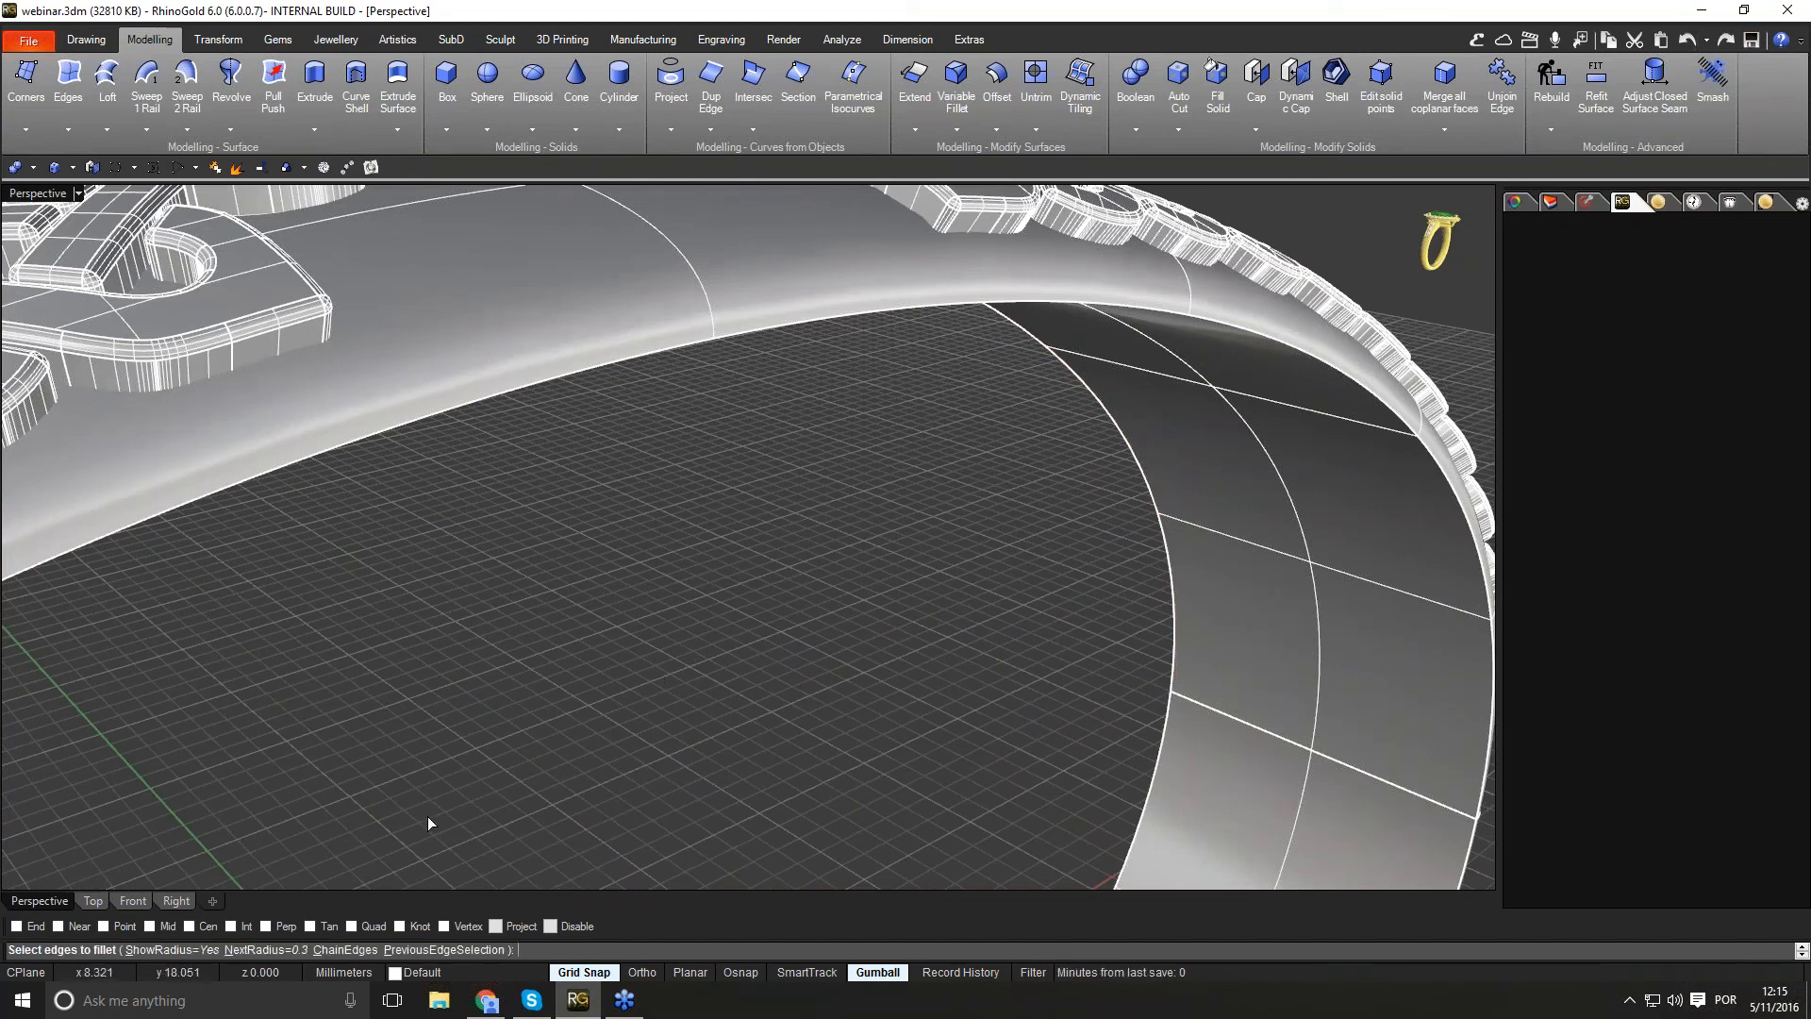
pyautogui.click(273, 949)
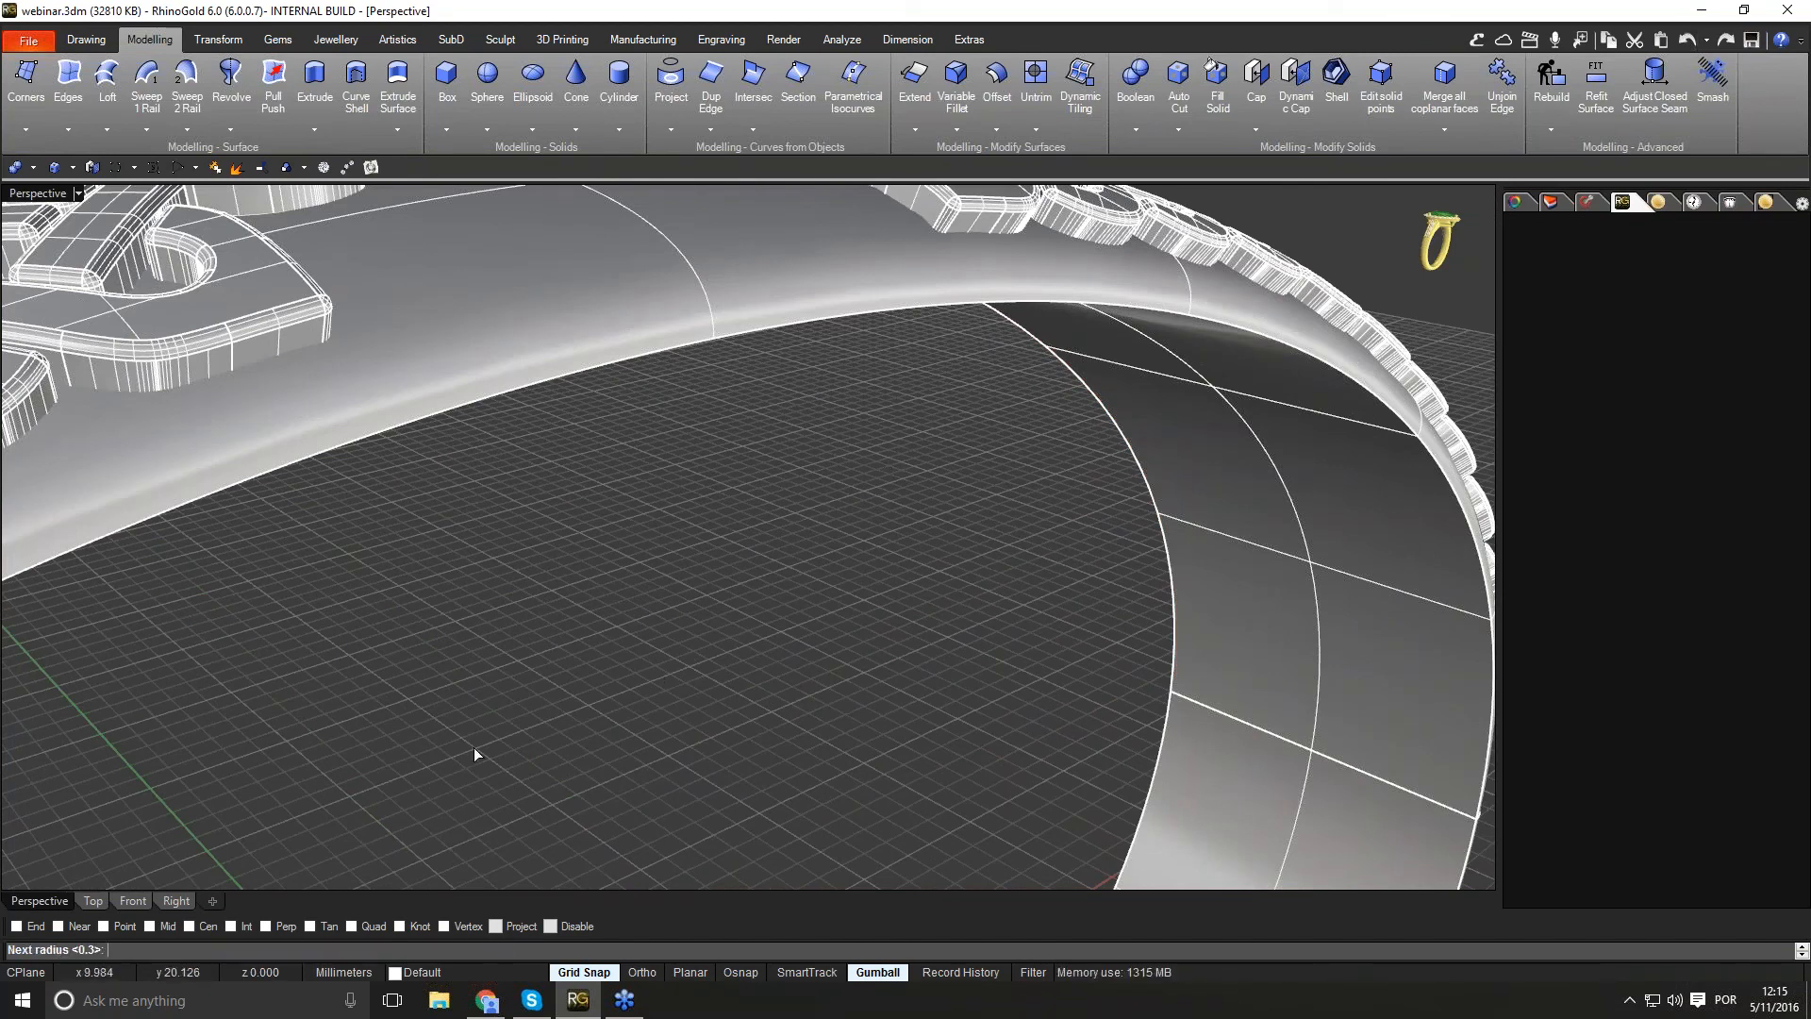
pyautogui.write('0.2')
pyautogui.press('Return')
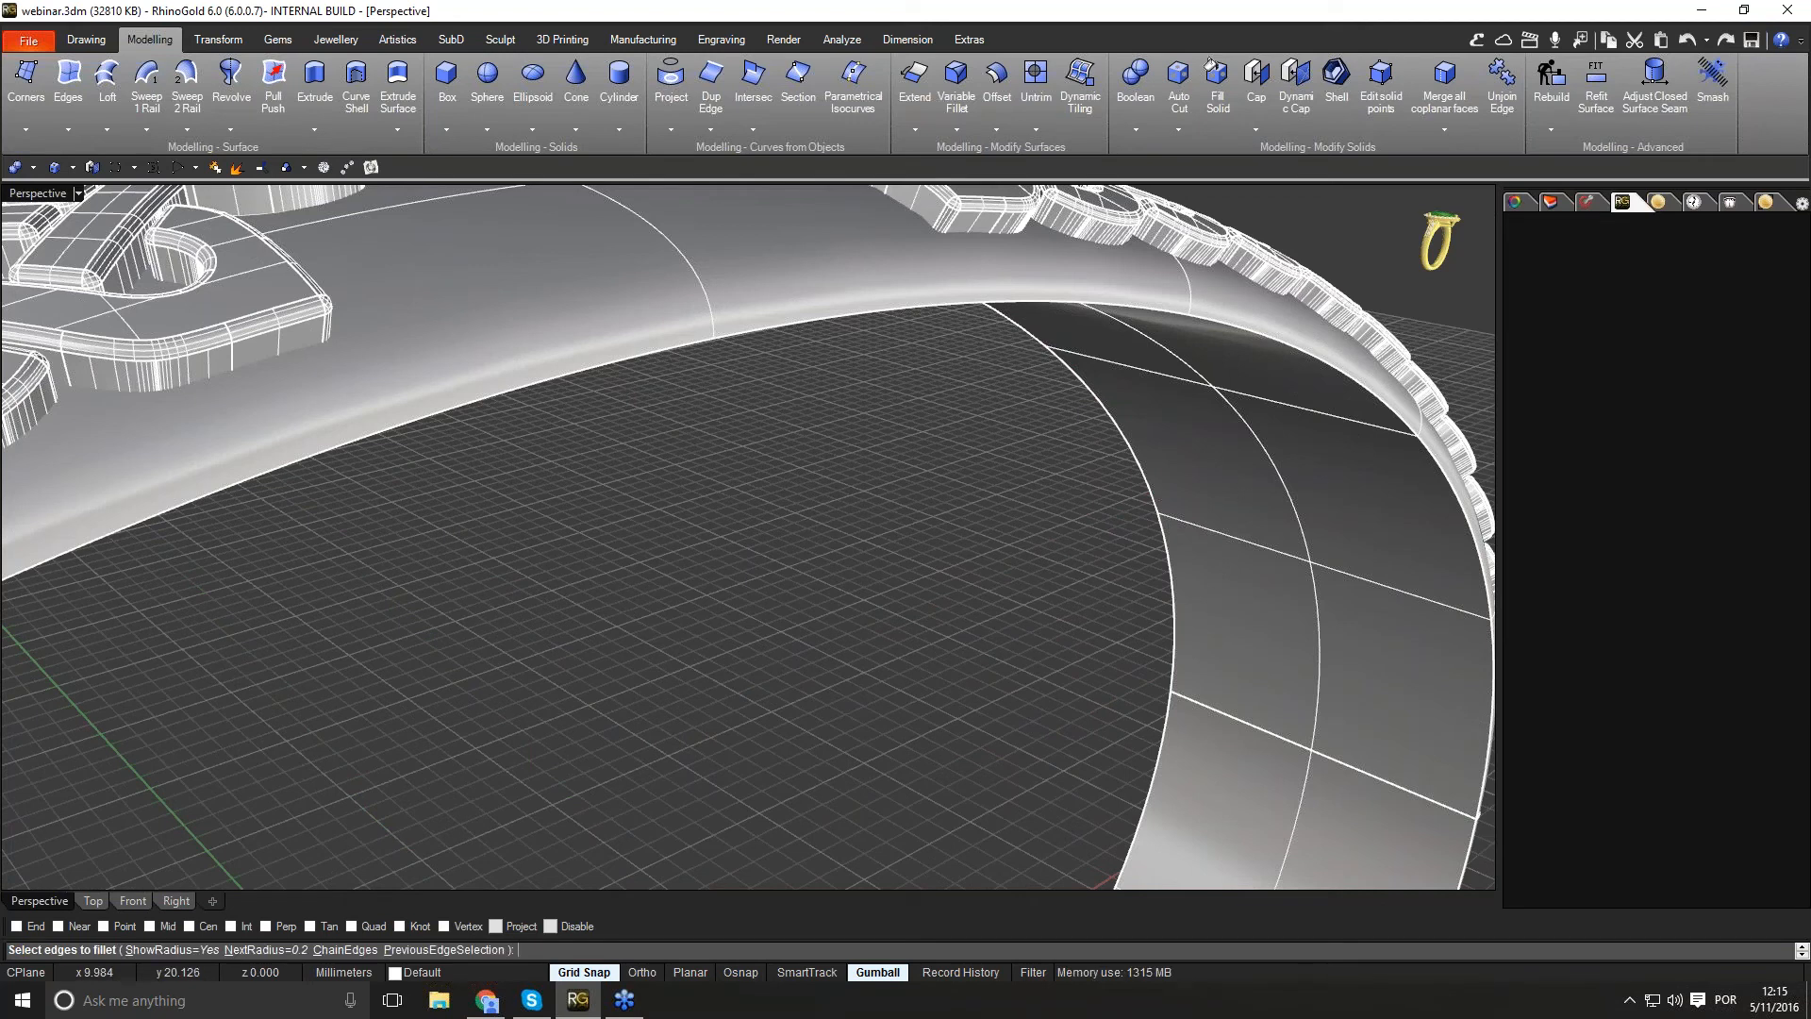
pyautogui.click(553, 382)
pyautogui.scroll(-3, 688, 497)
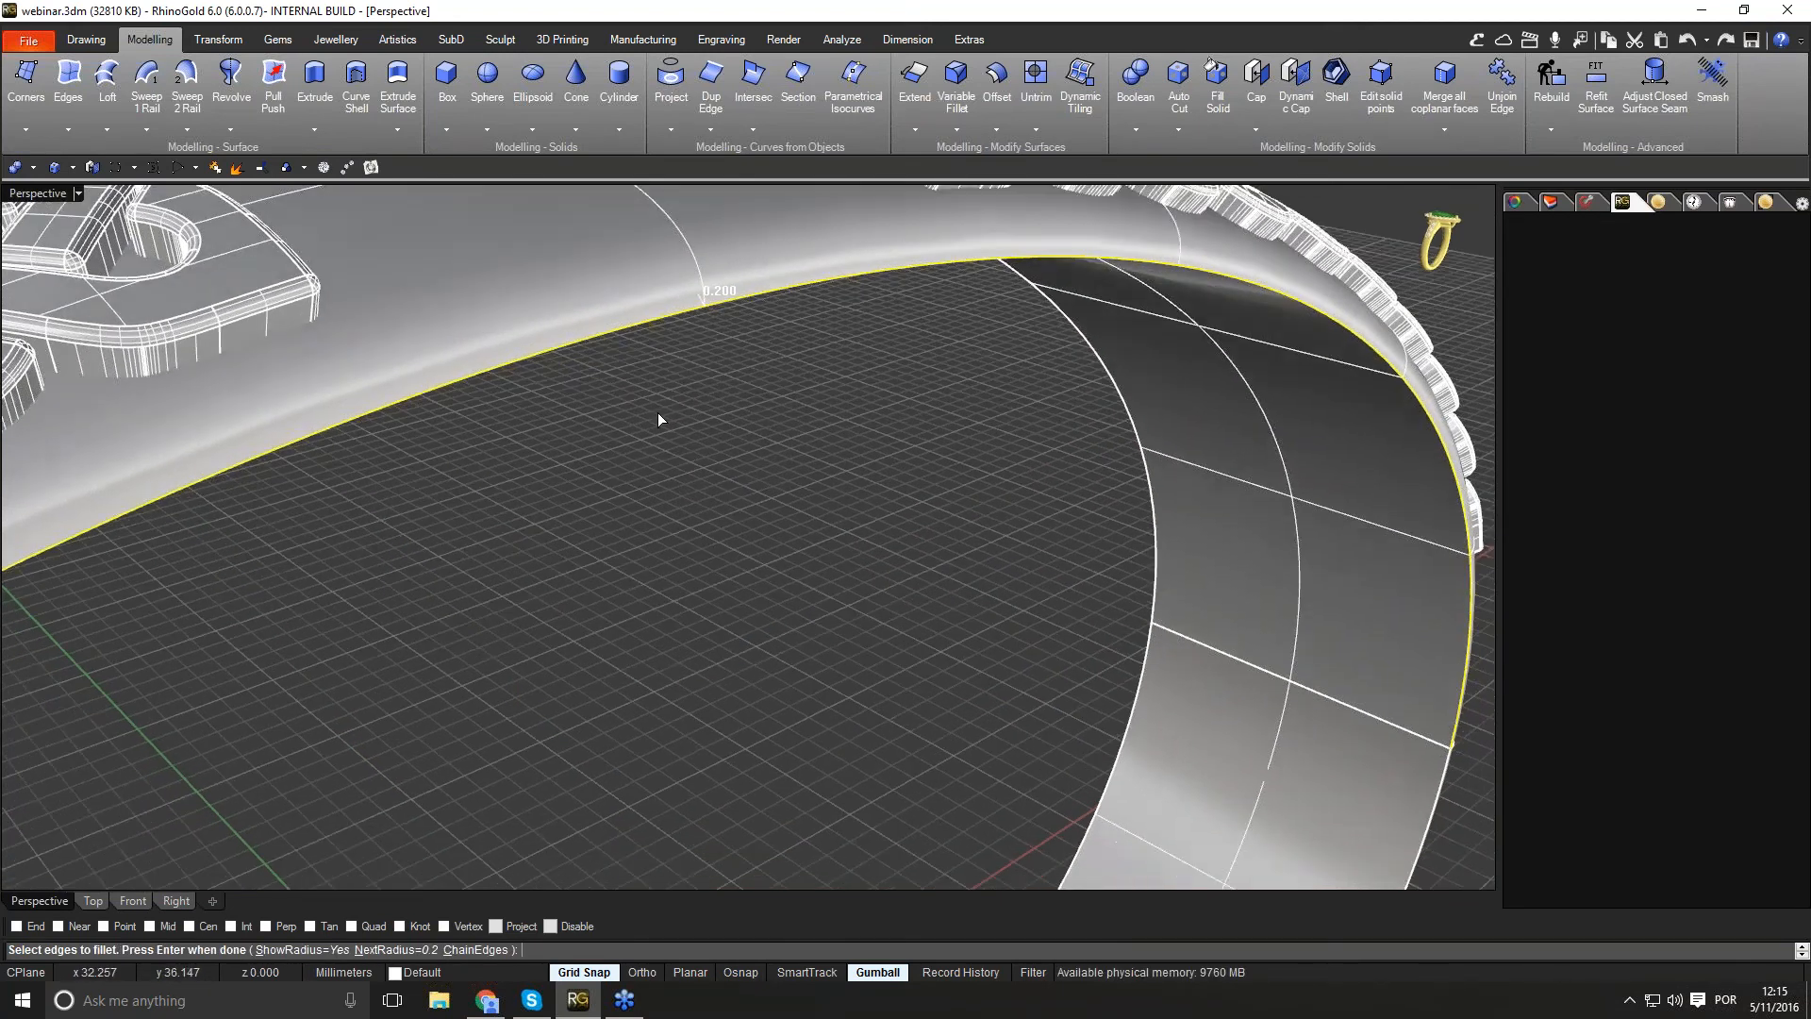
pyautogui.scroll(-2, 659, 415)
pyautogui.moveTo(1247, 741); pyautogui.dragTo(1292, 723, button='right')
pyautogui.click(1149, 601)
pyautogui.click(1172, 469)
pyautogui.rightClick(1101, 523)
pyautogui.rightClick(1101, 522)
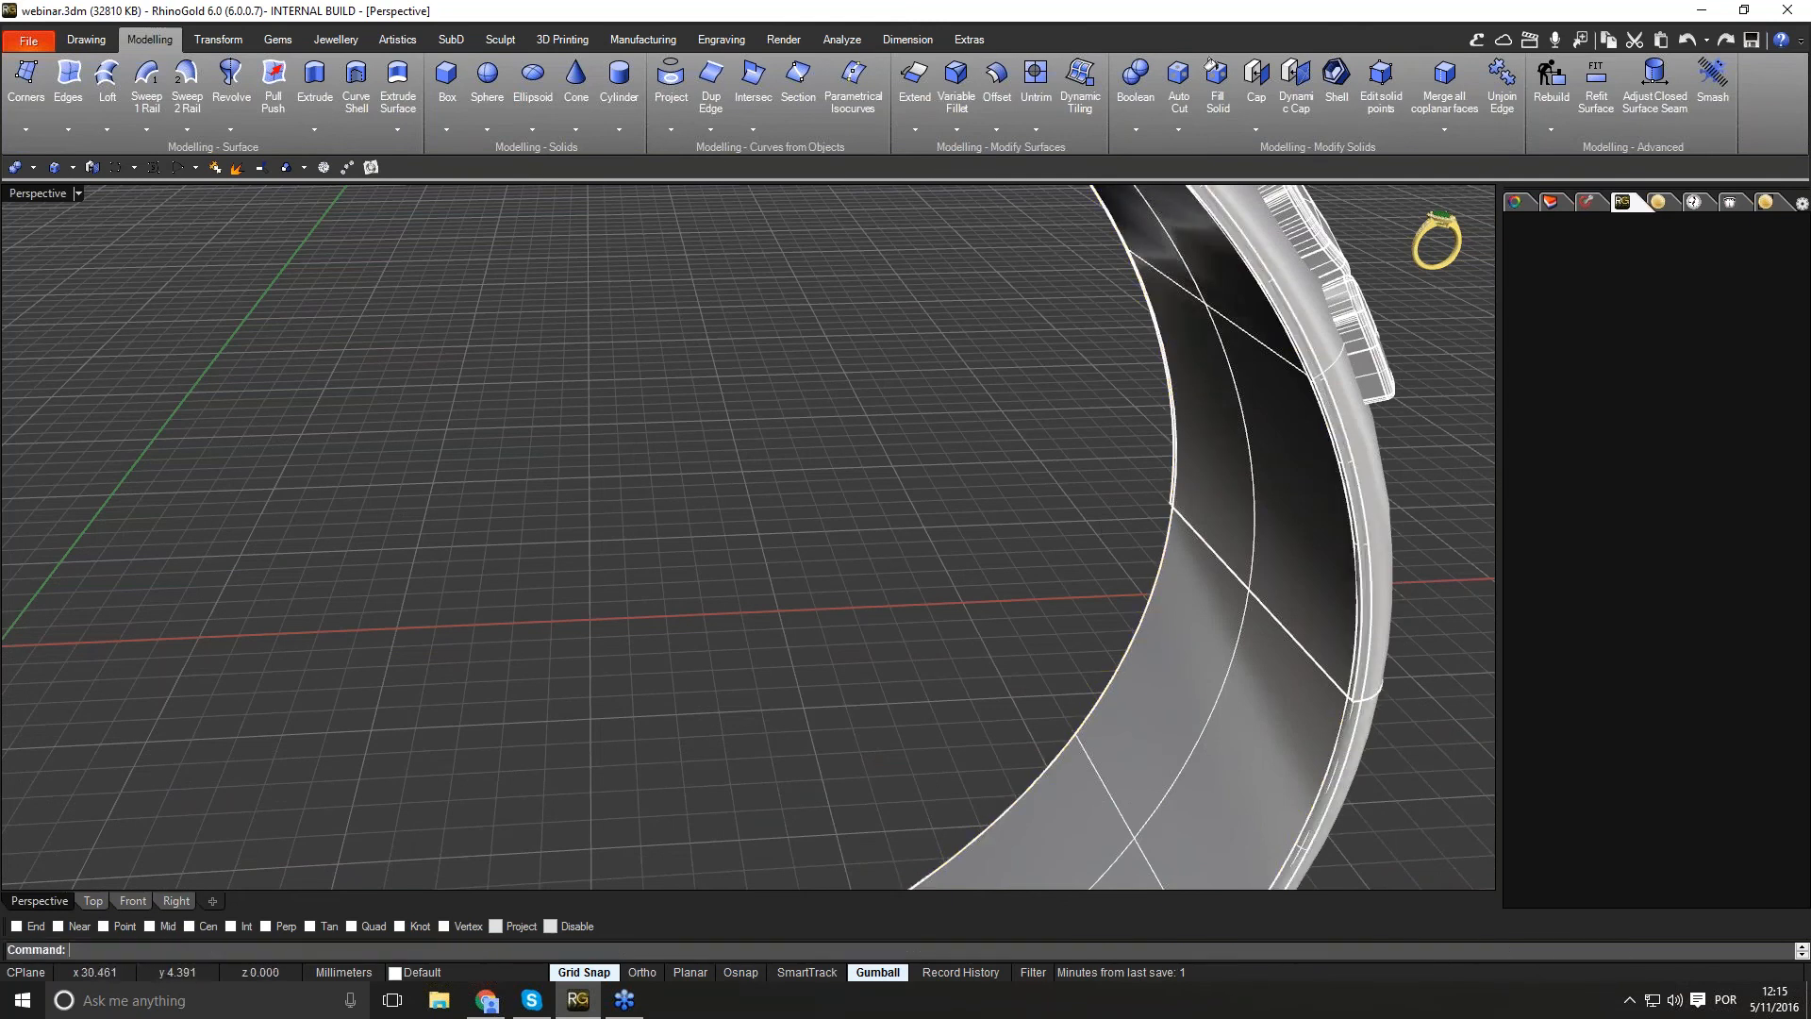
# Step: Check the rounded inner rims and the knots around the whole bangle
pyautogui.moveTo(1123, 532); pyautogui.dragTo(1275, 571, button='right')
pyautogui.scroll(-4, 1146, 568)
pyautogui.scroll(-5, 1220, 579)
pyautogui.scroll(2, 467, 721)
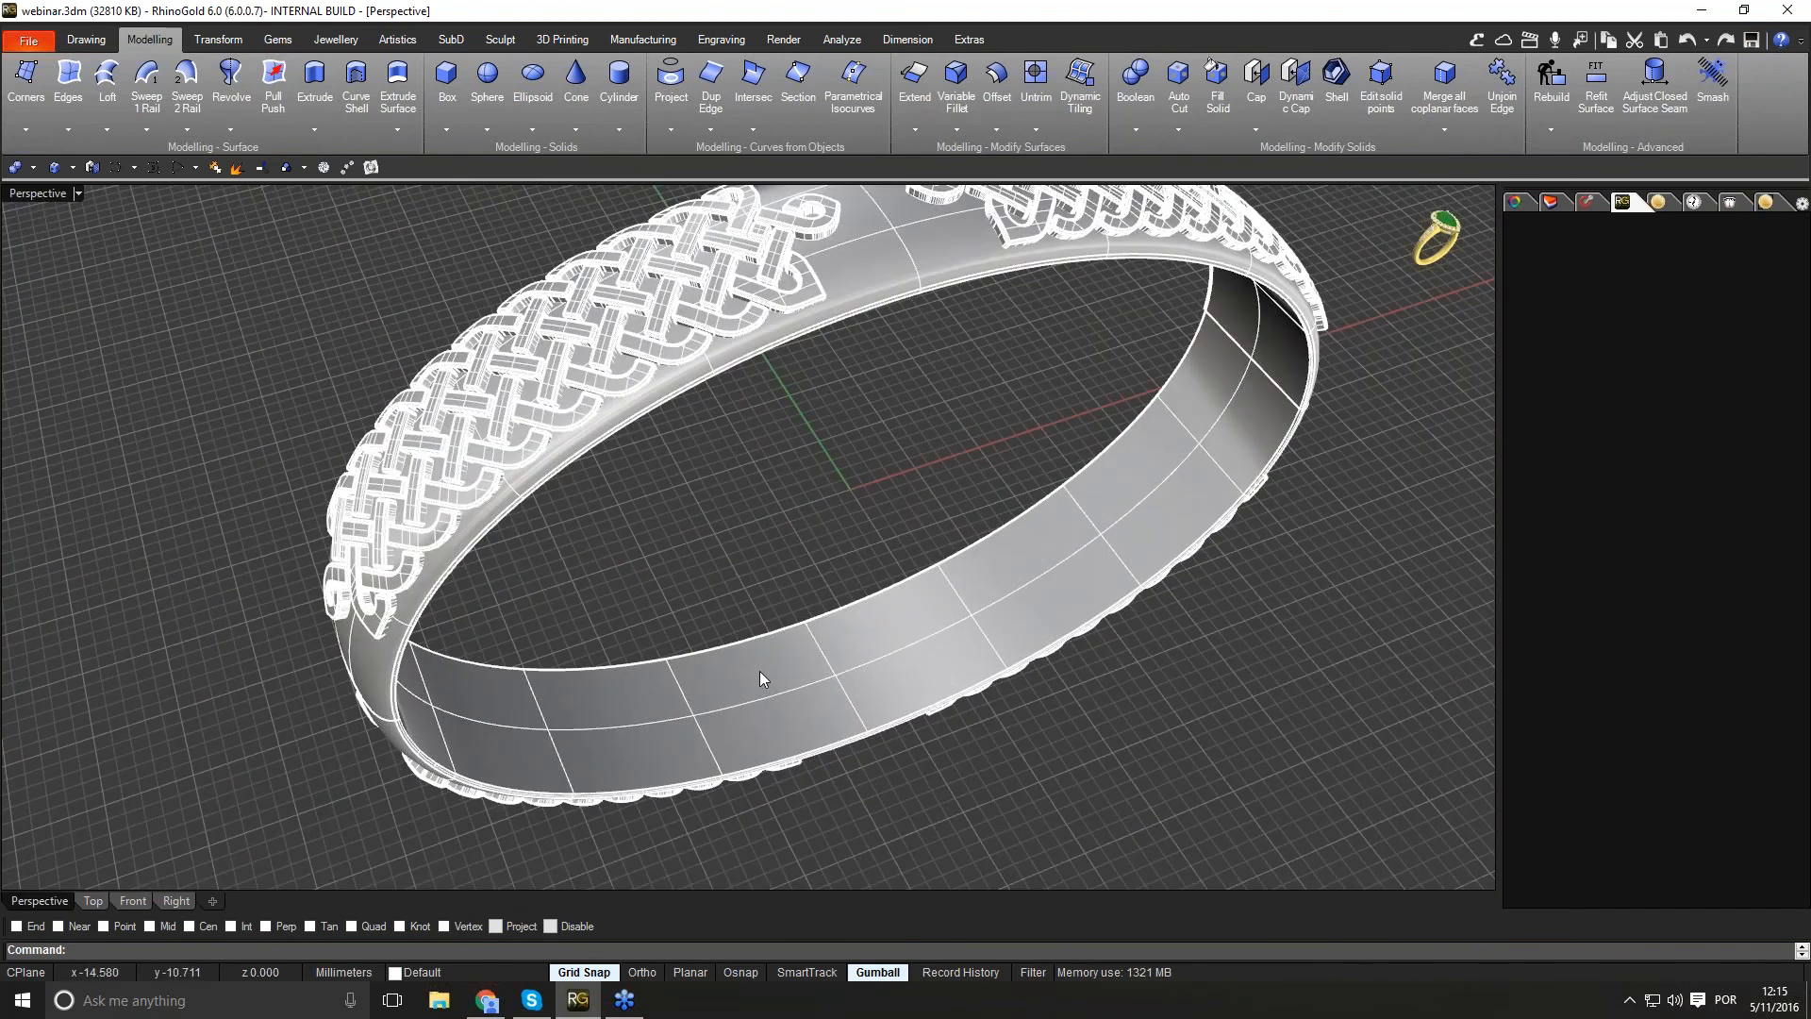
pyautogui.scroll(-2, 760, 671)
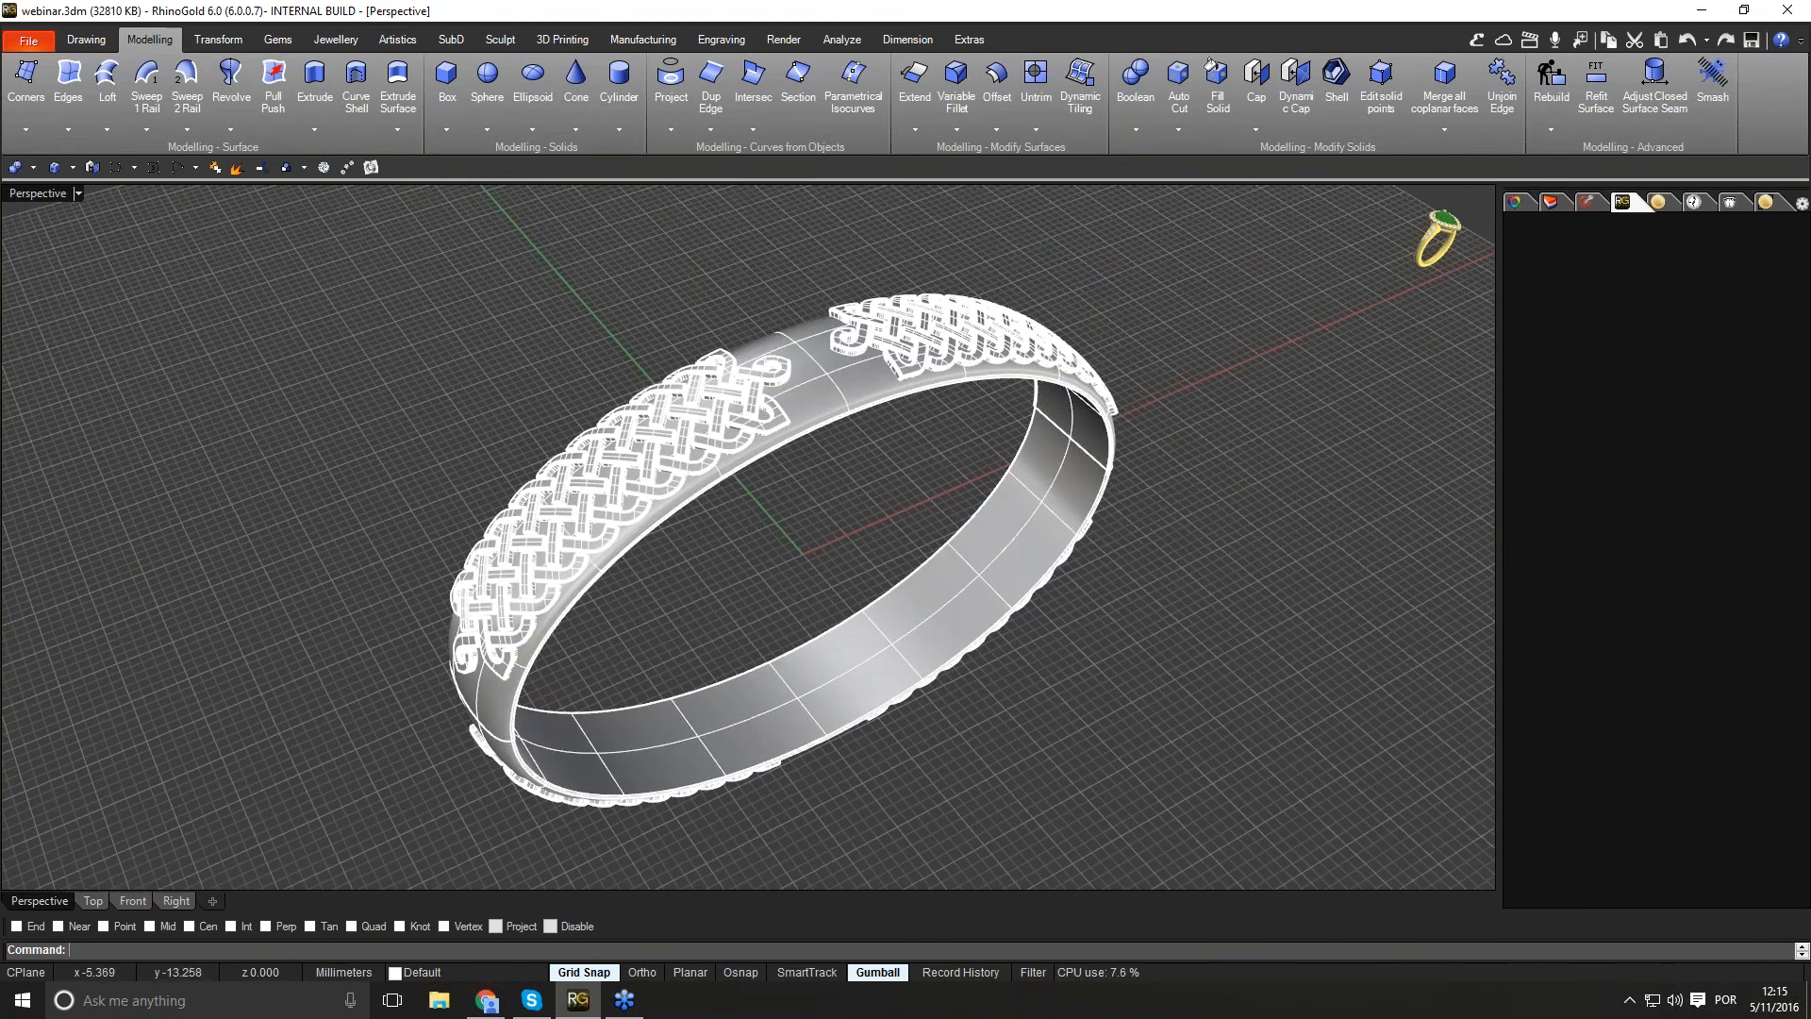
pyautogui.moveTo(827, 653); pyautogui.dragTo(847, 651, button='right')
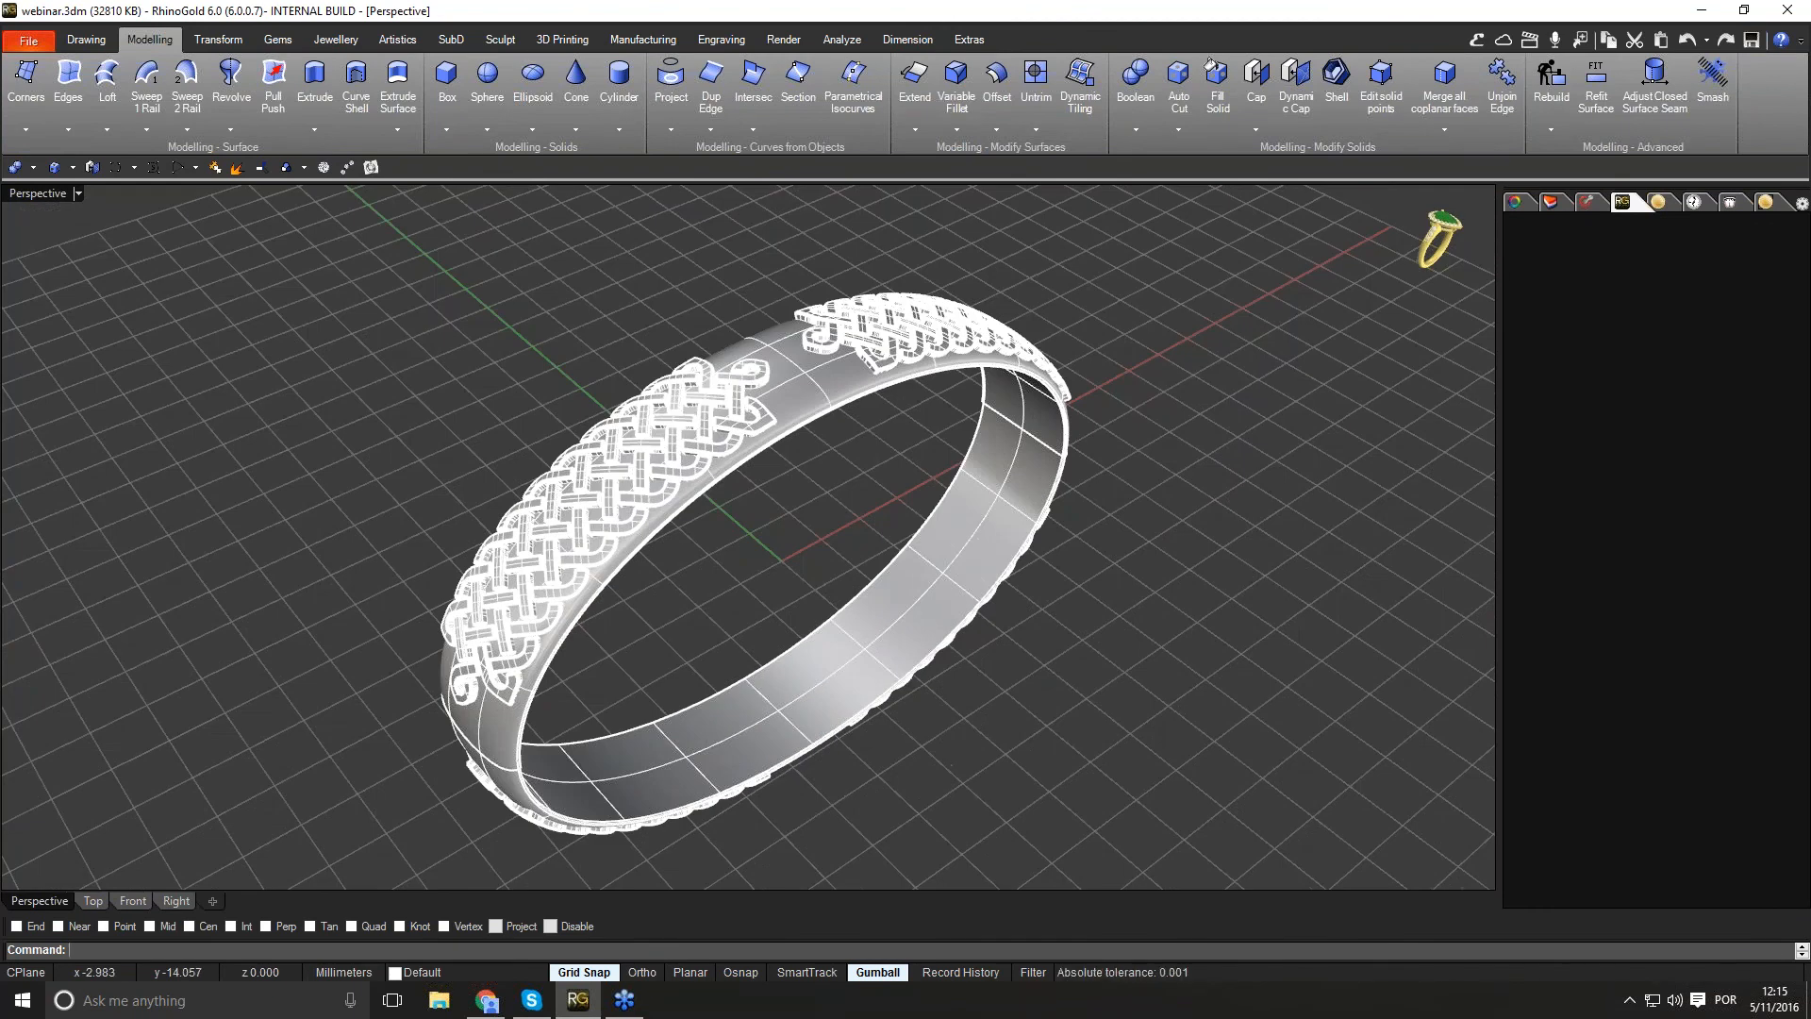
# Step: Rotate the whole bangle with its knots a quarter turn in the Right view so it lies flat
pyautogui.moveTo(818, 578); pyautogui.dragTo(705, 543, button='right')
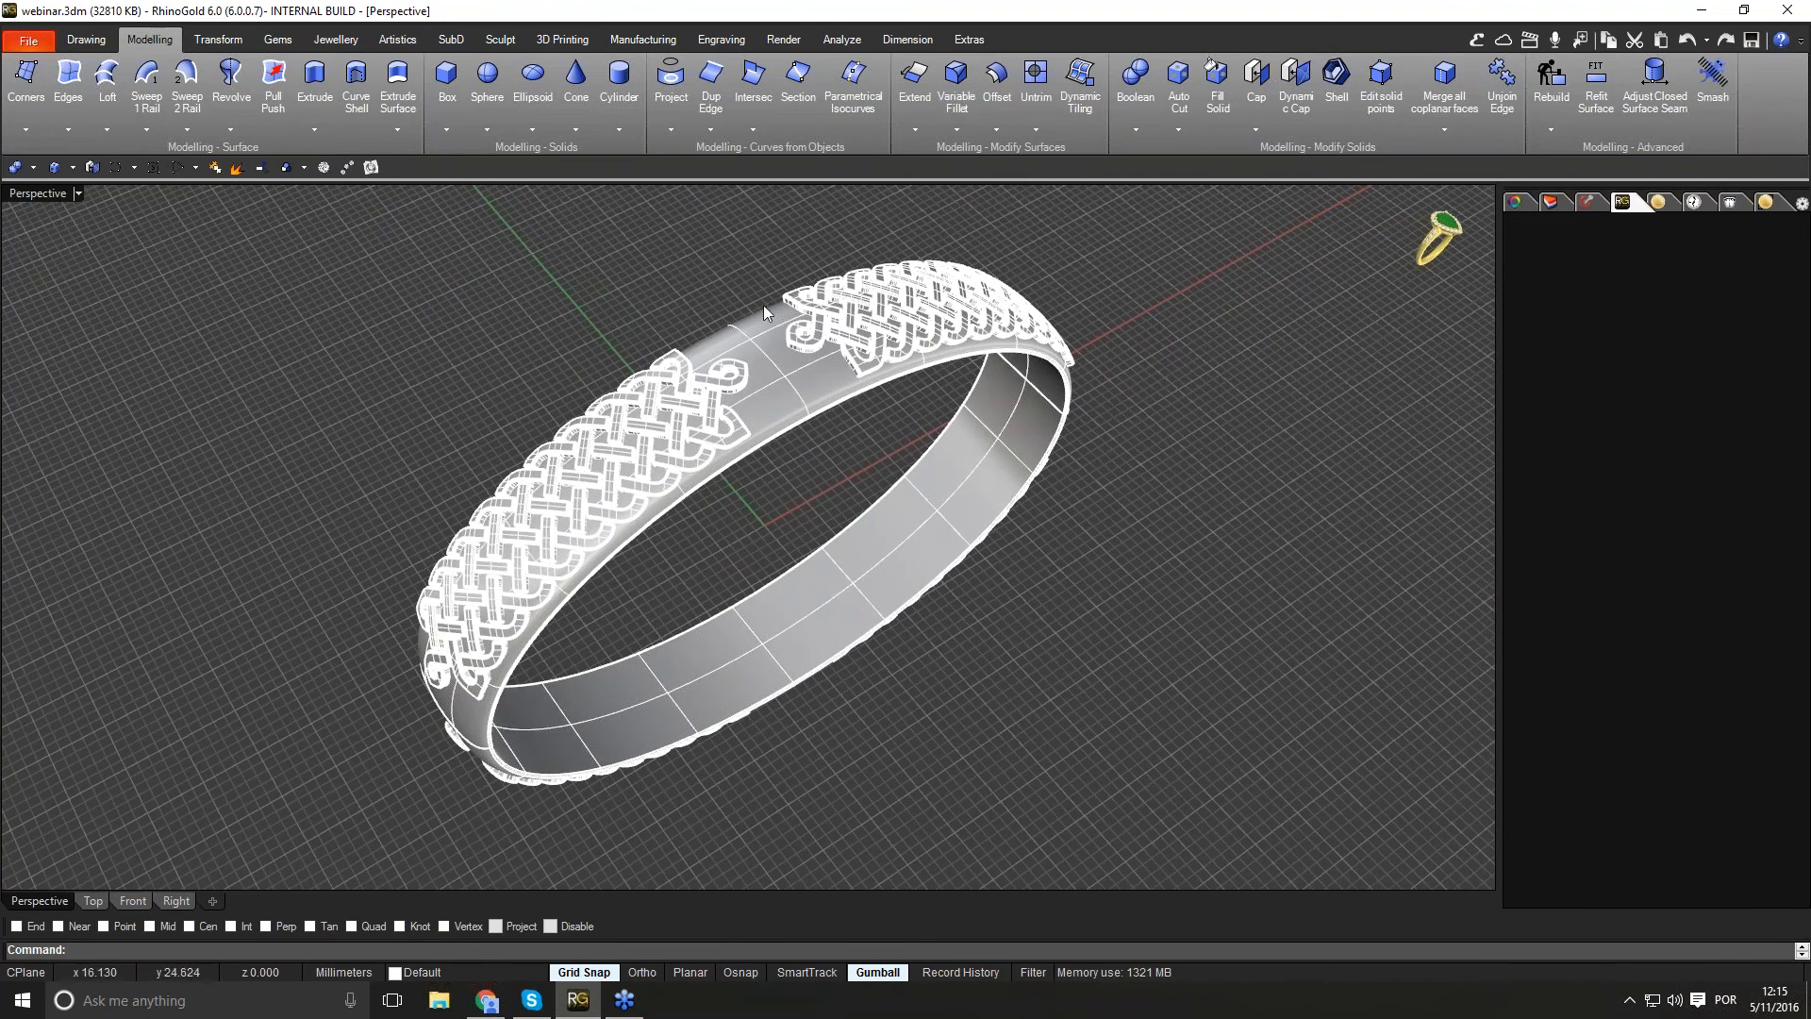
pyautogui.click(777, 40)
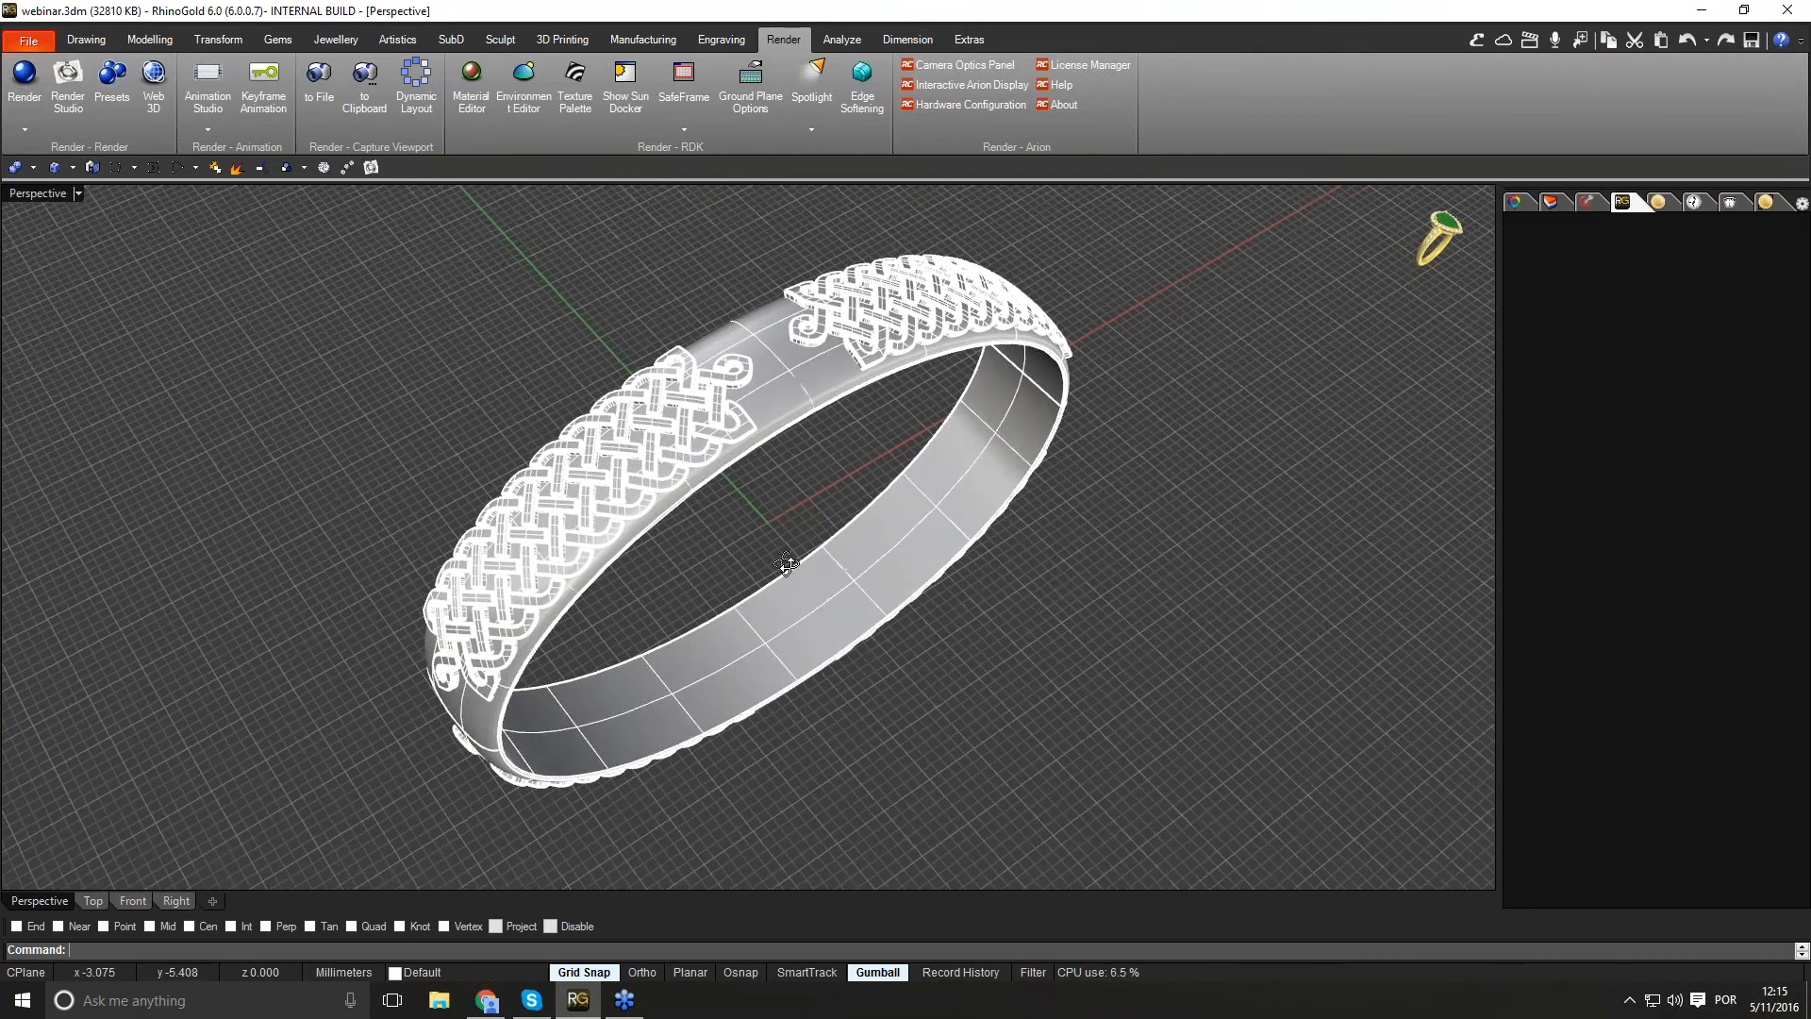
pyautogui.click(133, 901)
pyautogui.click(176, 902)
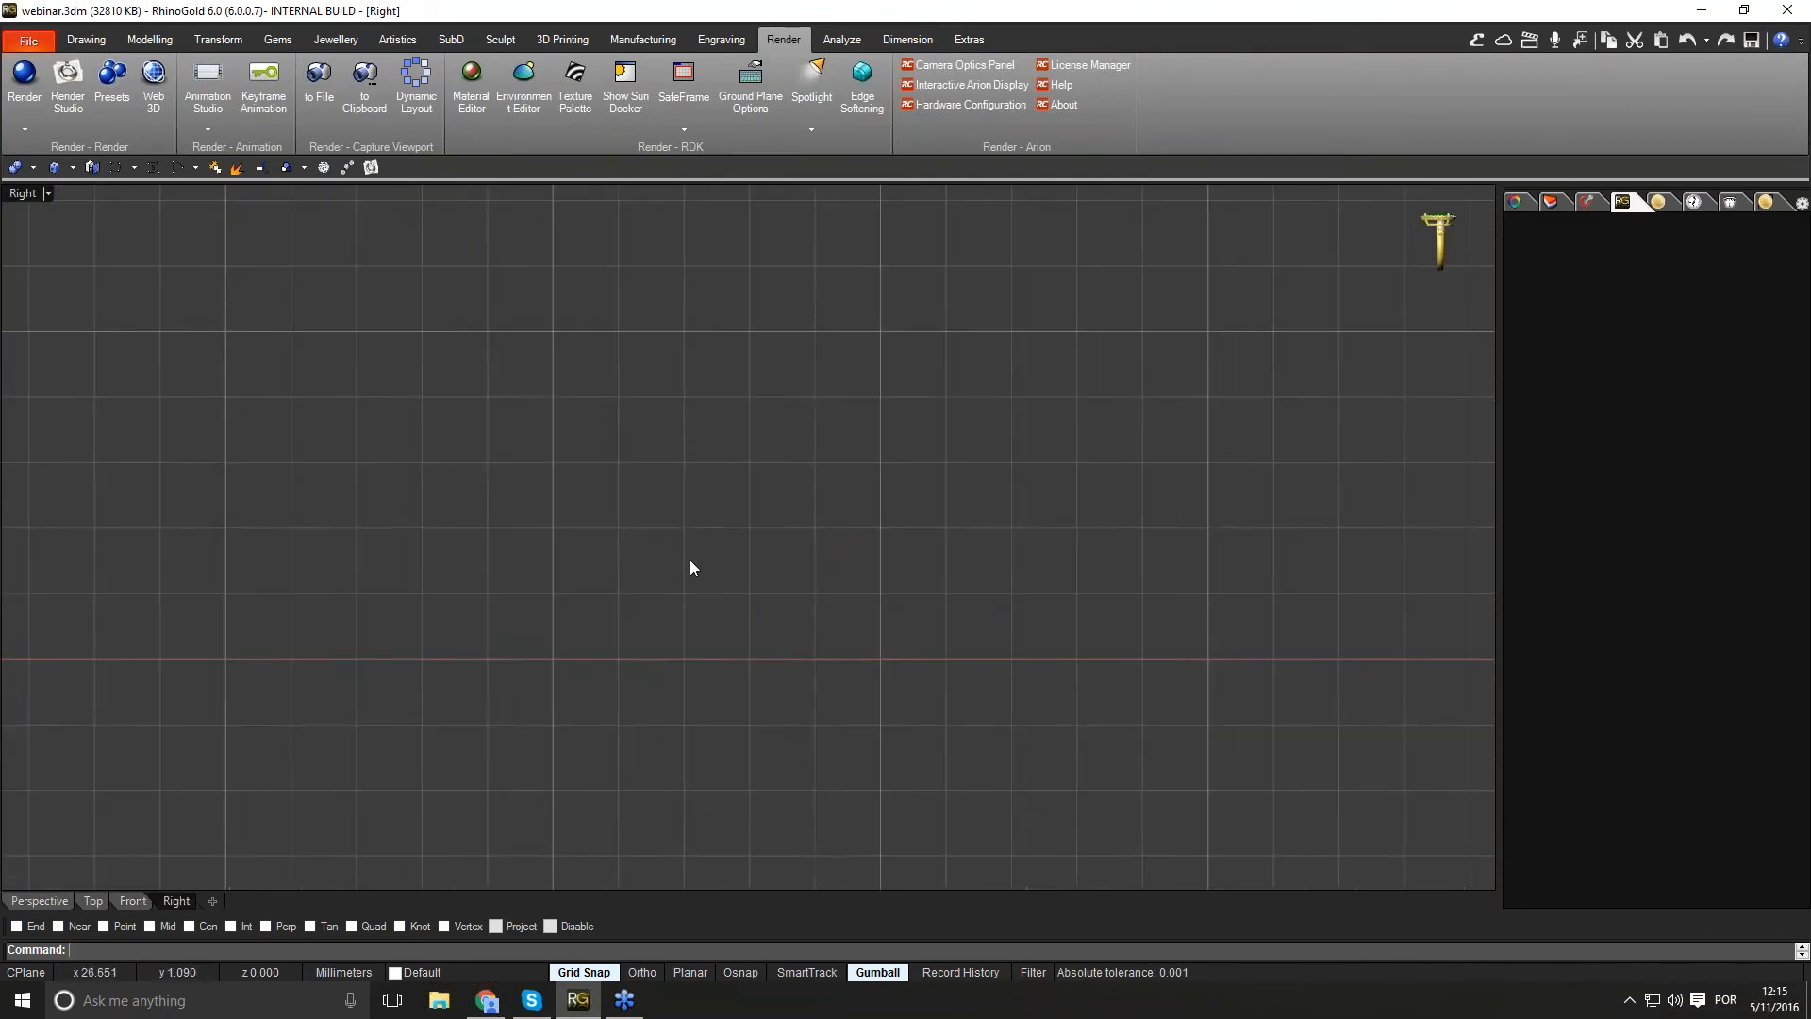
pyautogui.moveTo(615, 580); pyautogui.dragTo(909, 558, button='right')
pyautogui.scroll(-4, 910, 557)
pyautogui.hotkey('ctrl', 'a')
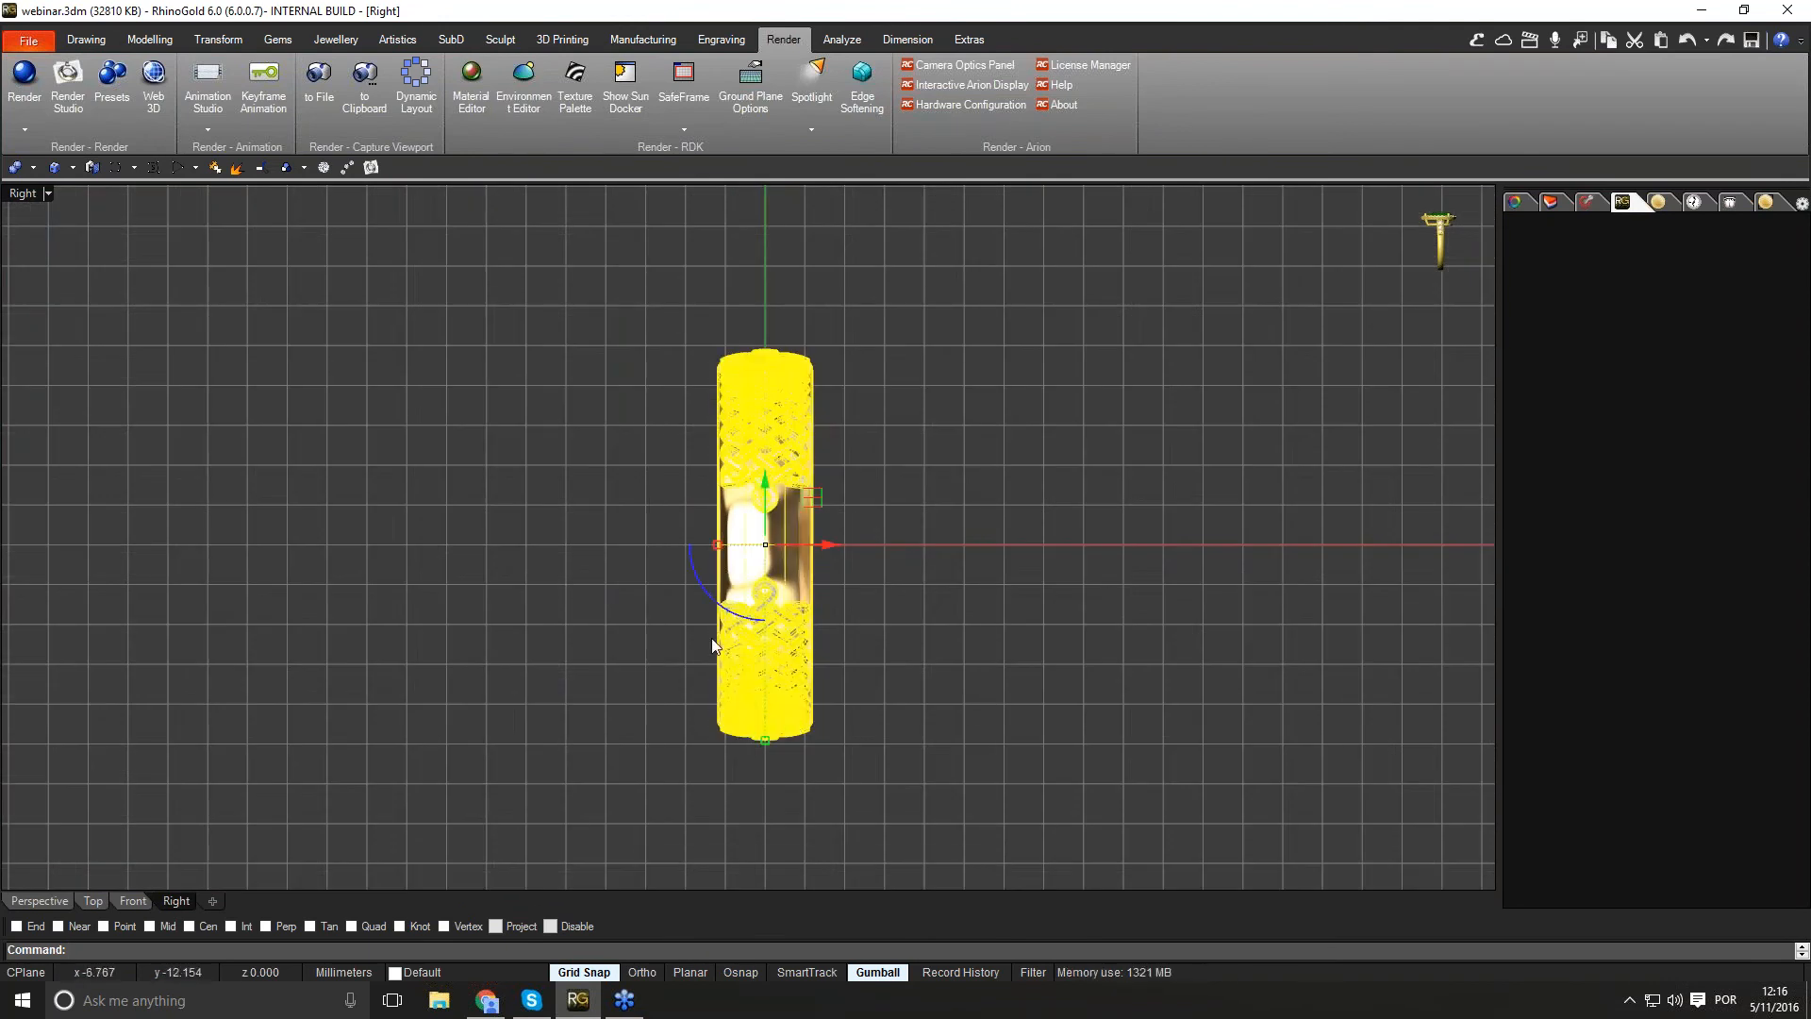
pyautogui.moveTo(711, 606); pyautogui.dragTo(785, 598)
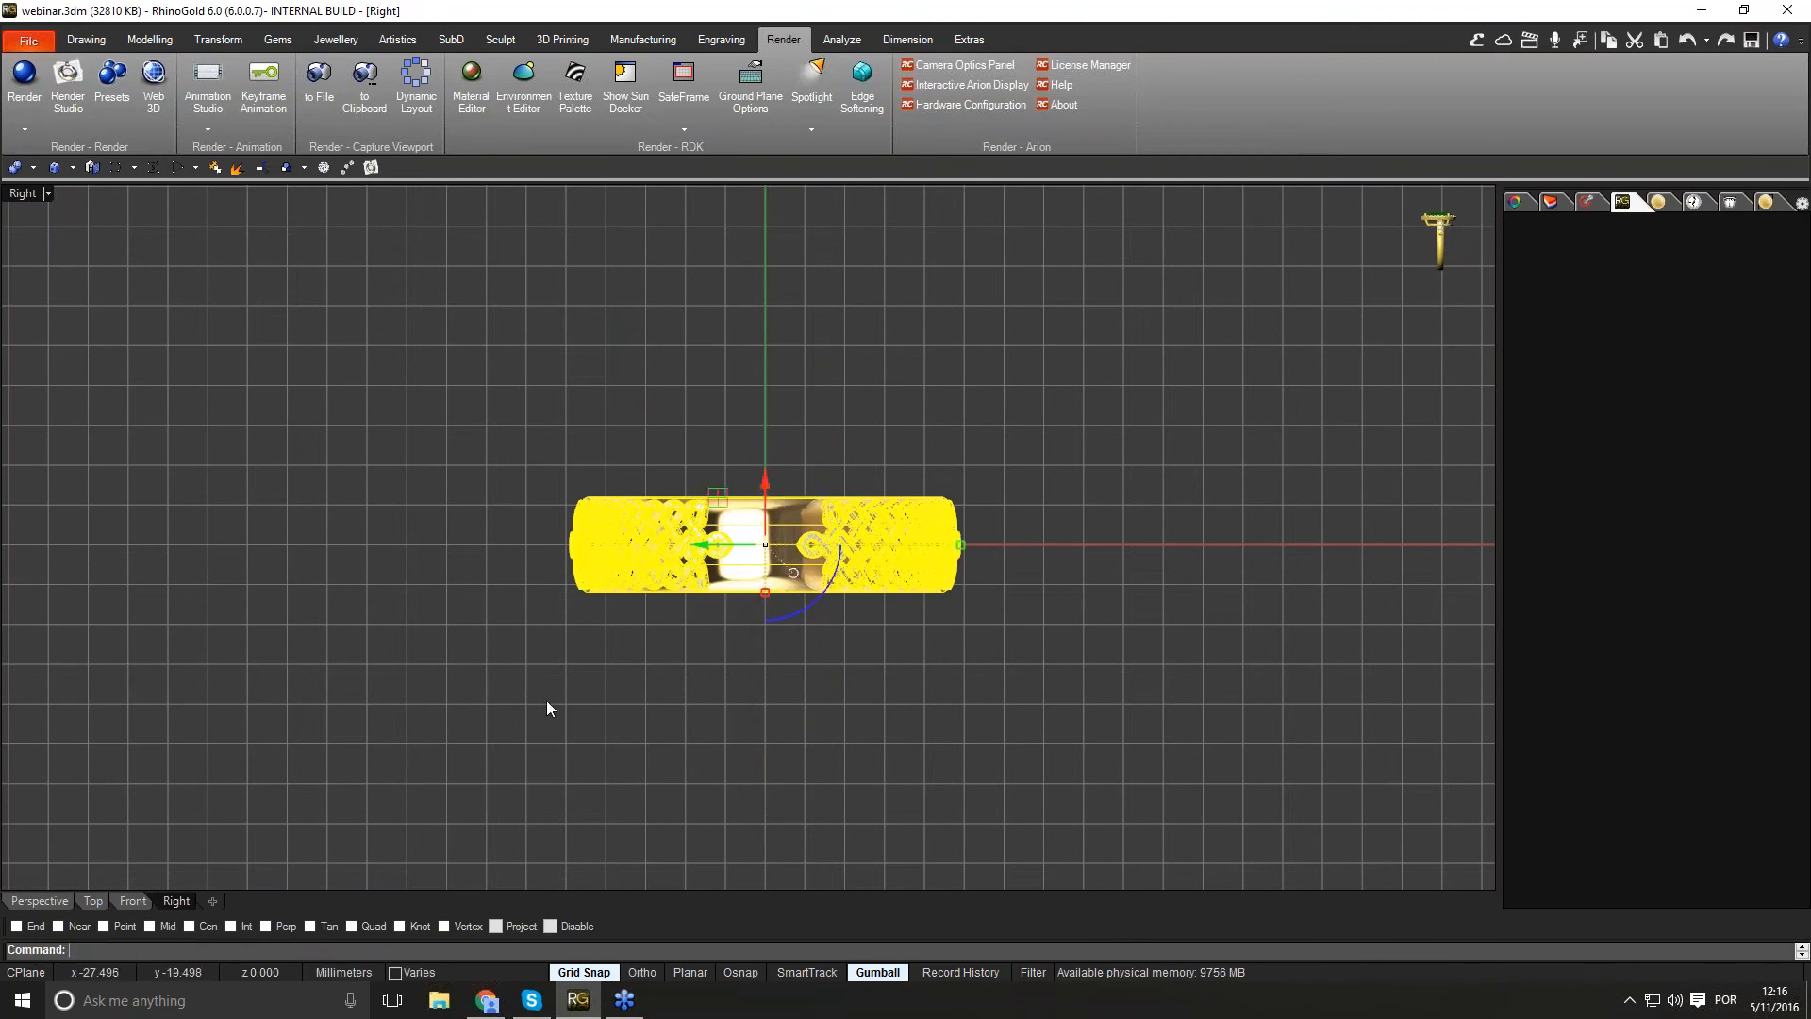
pyautogui.click(547, 701)
pyautogui.click(72, 902)
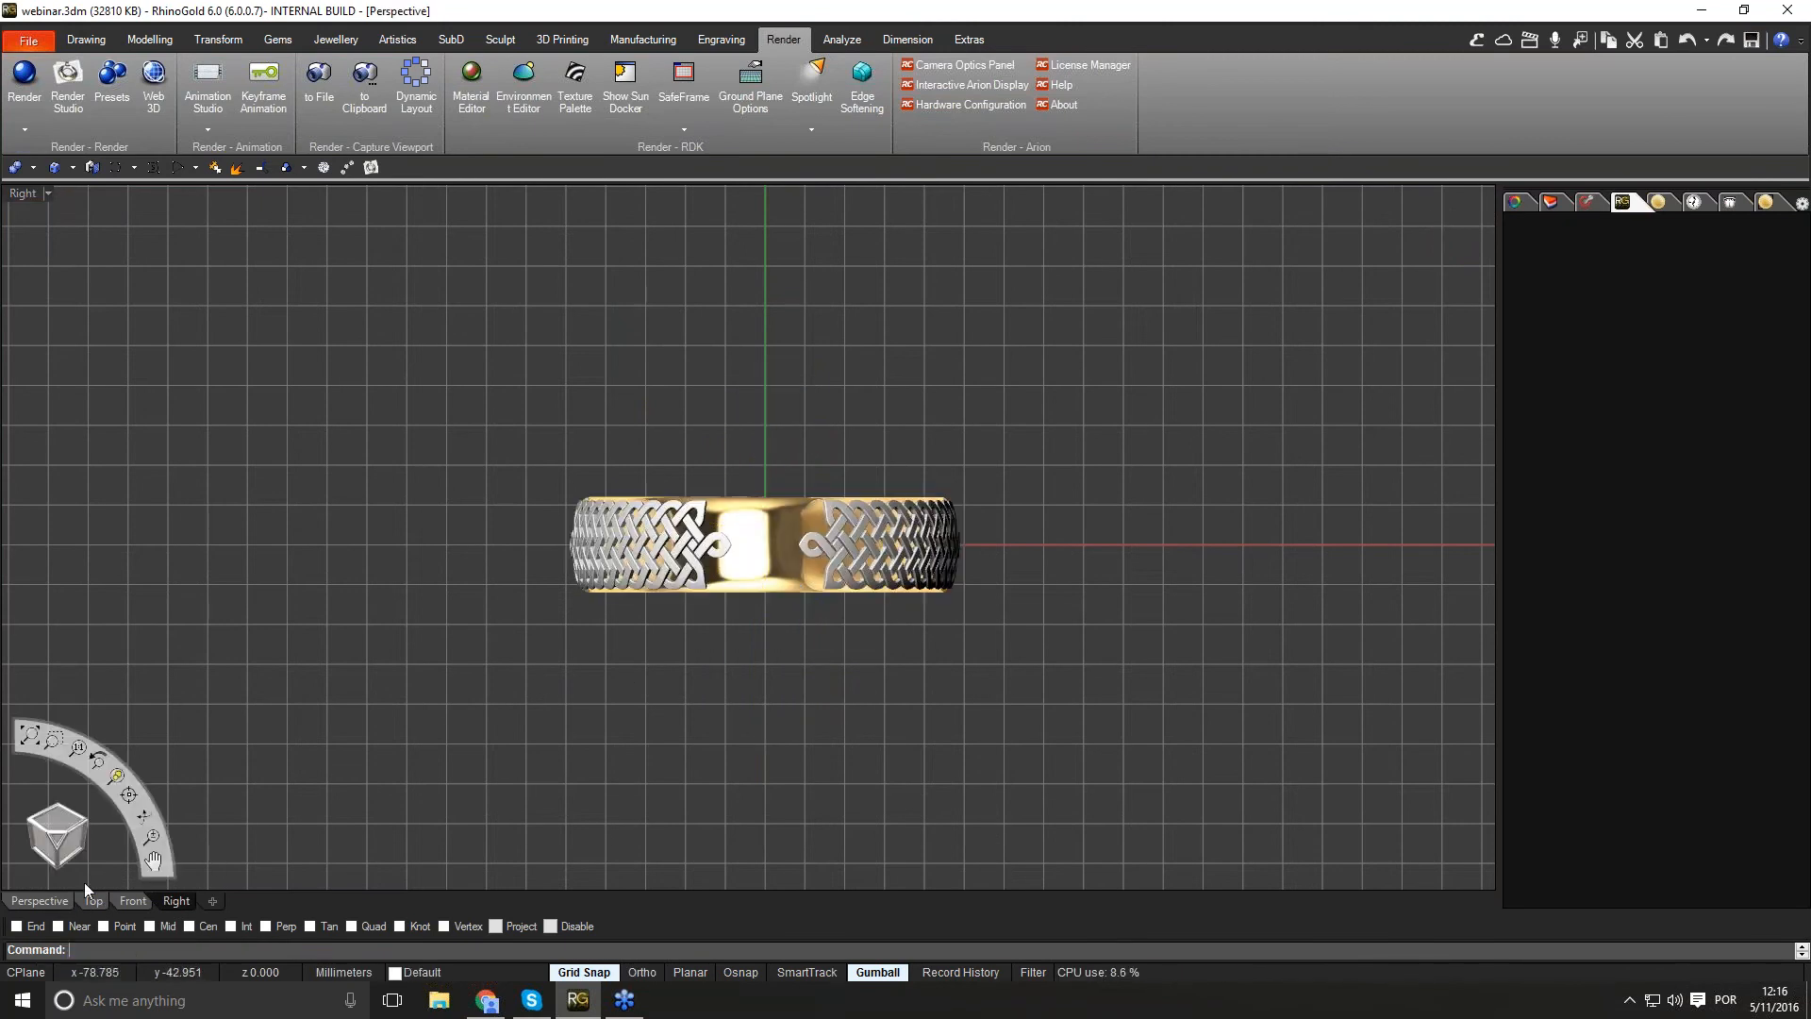
# Step: Open Render Studio and assign the Yellow Gold Polish (+2) material to the Celtic knots
pyautogui.moveTo(714, 586); pyautogui.dragTo(825, 566, button='right')
pyautogui.click(68, 85)
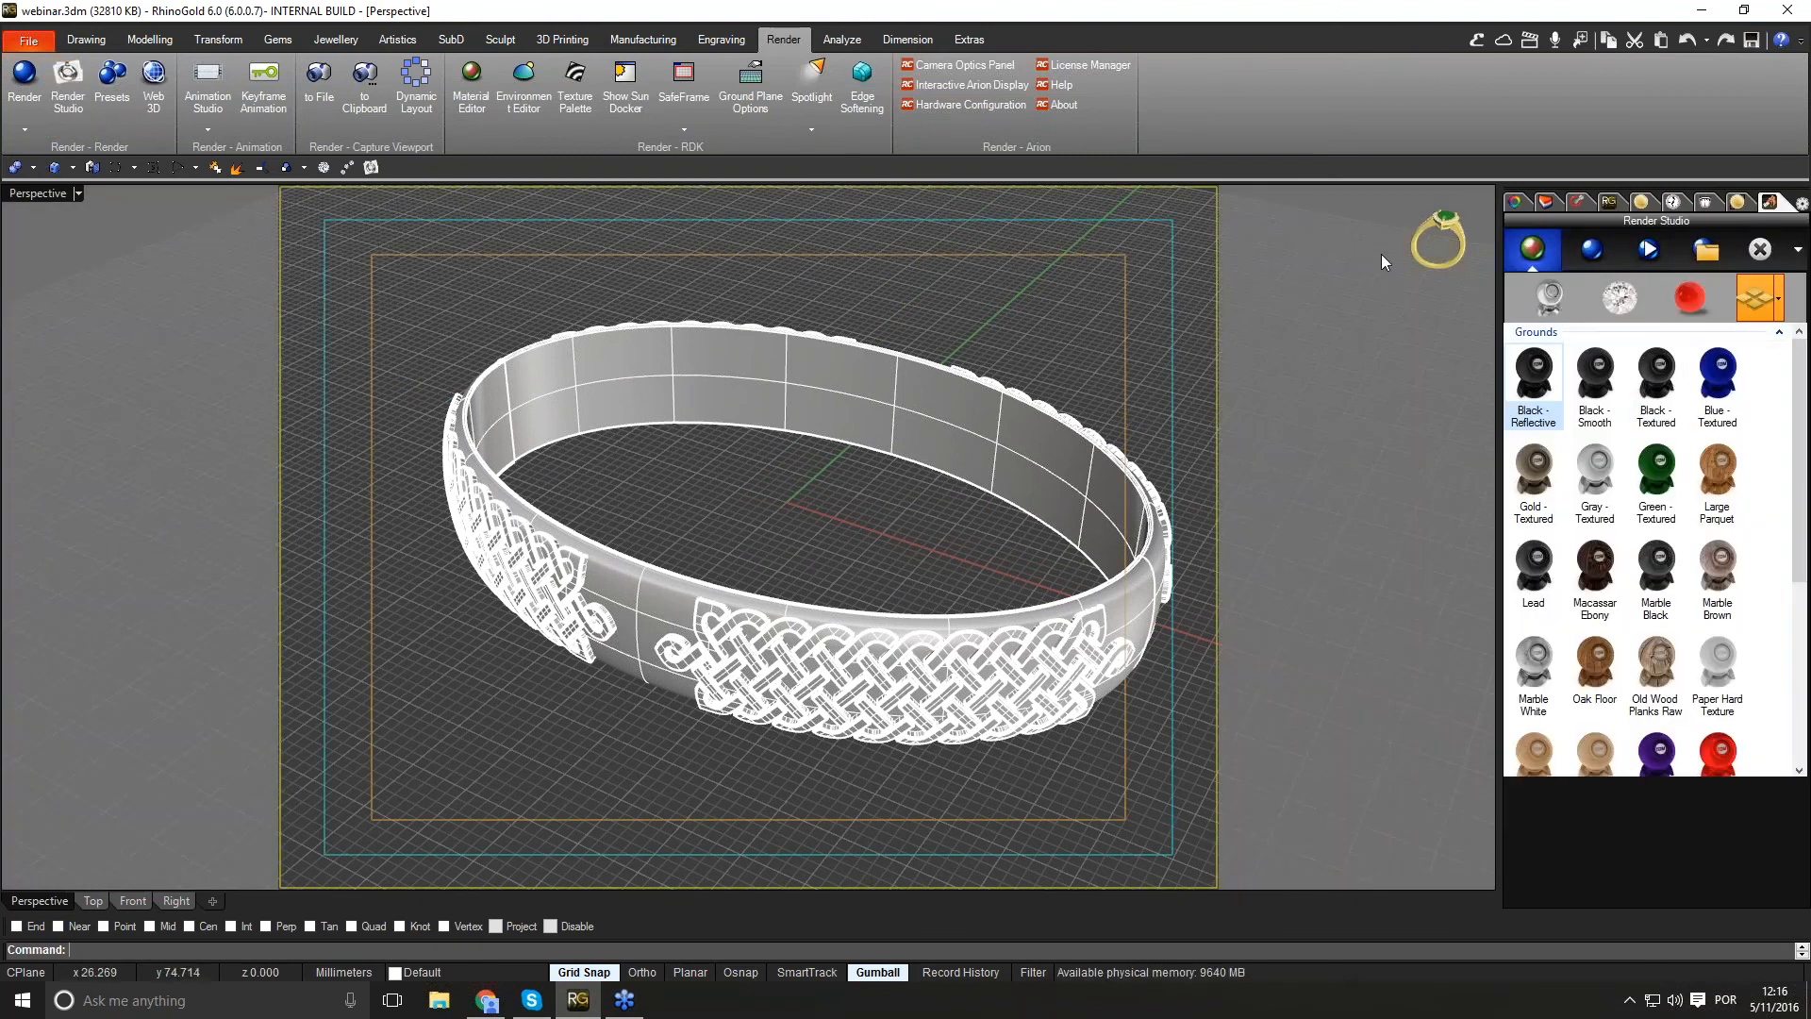
pyautogui.moveTo(1355, 244)
pyautogui.click(1355, 260)
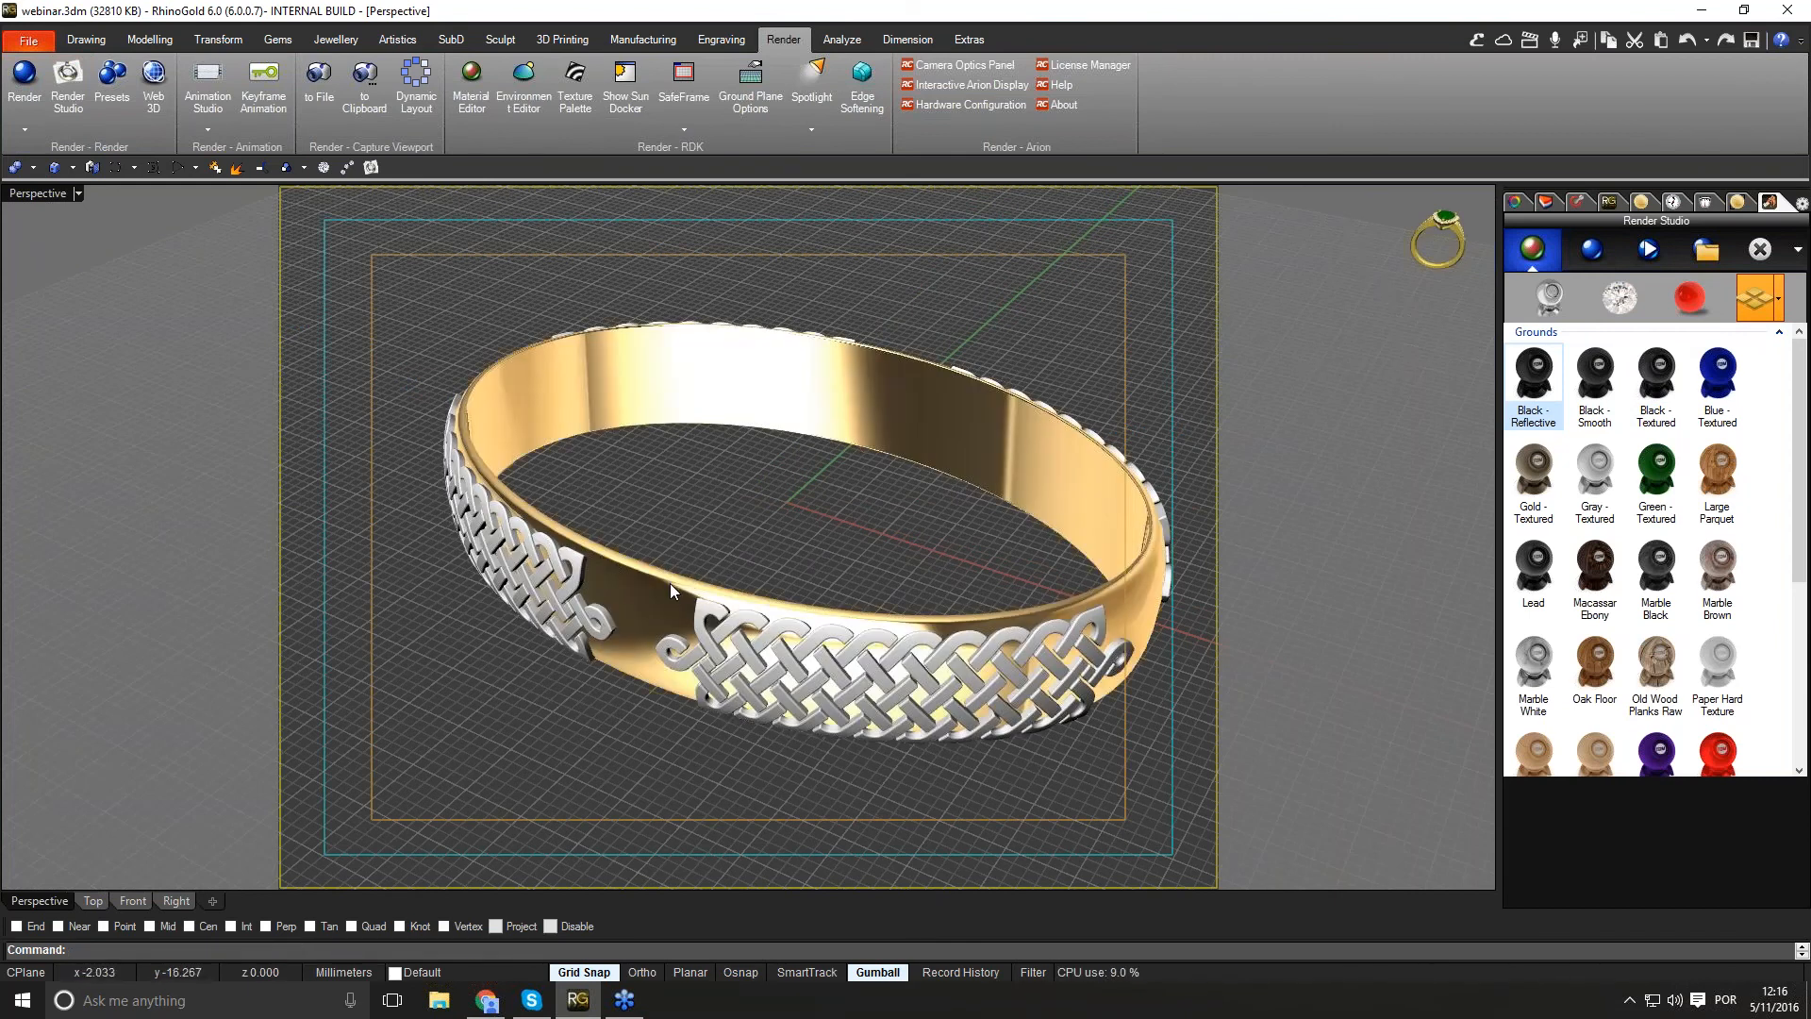
pyautogui.click(1556, 309)
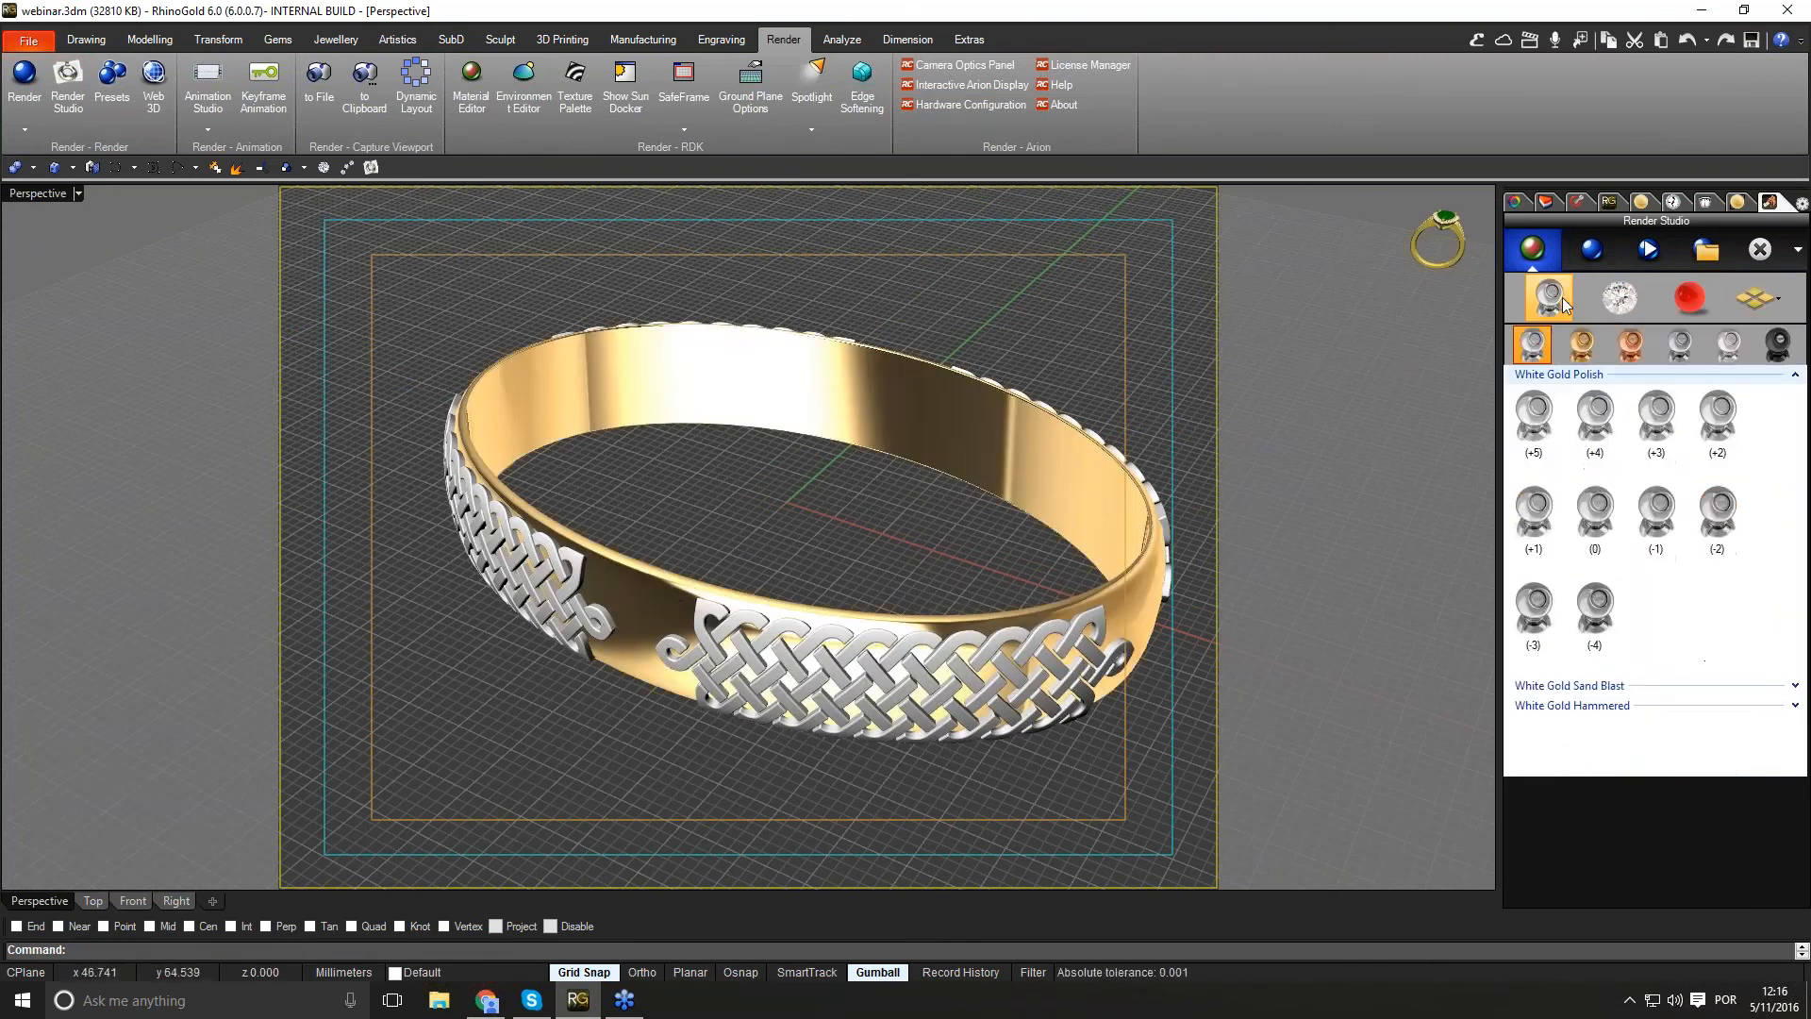
pyautogui.click(1591, 356)
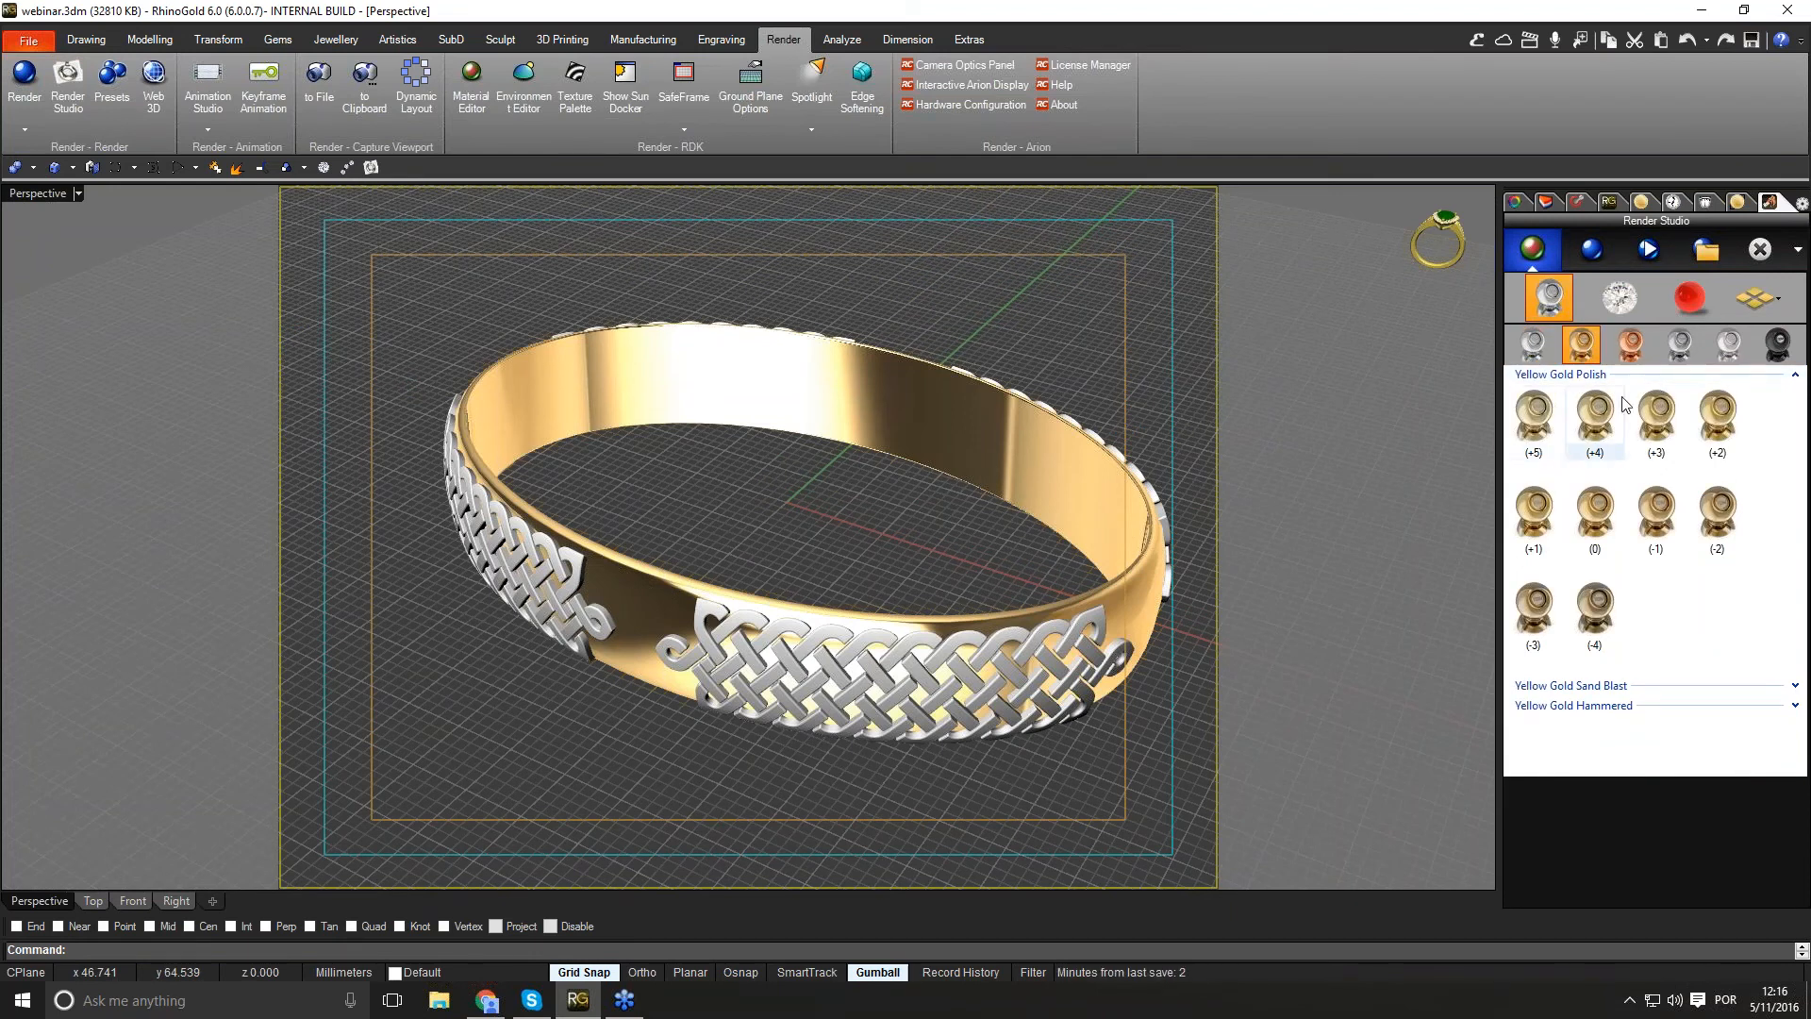
pyautogui.click(898, 695)
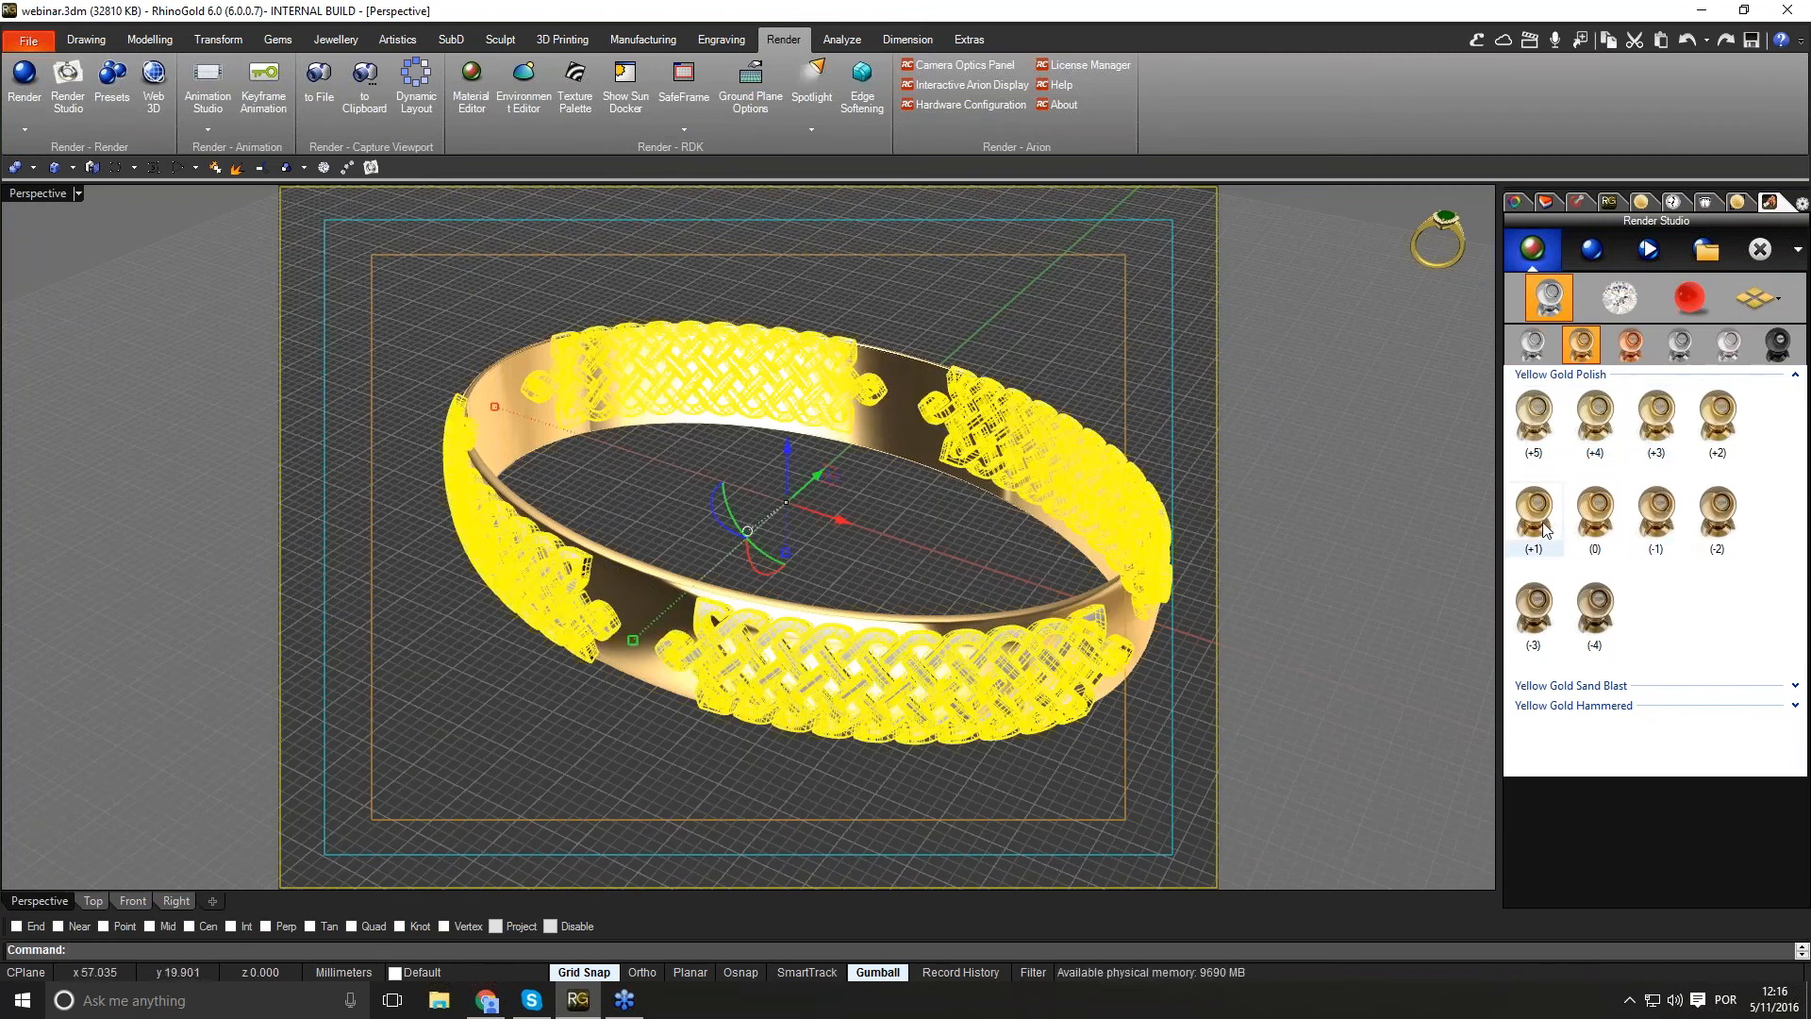
pyautogui.click(1718, 419)
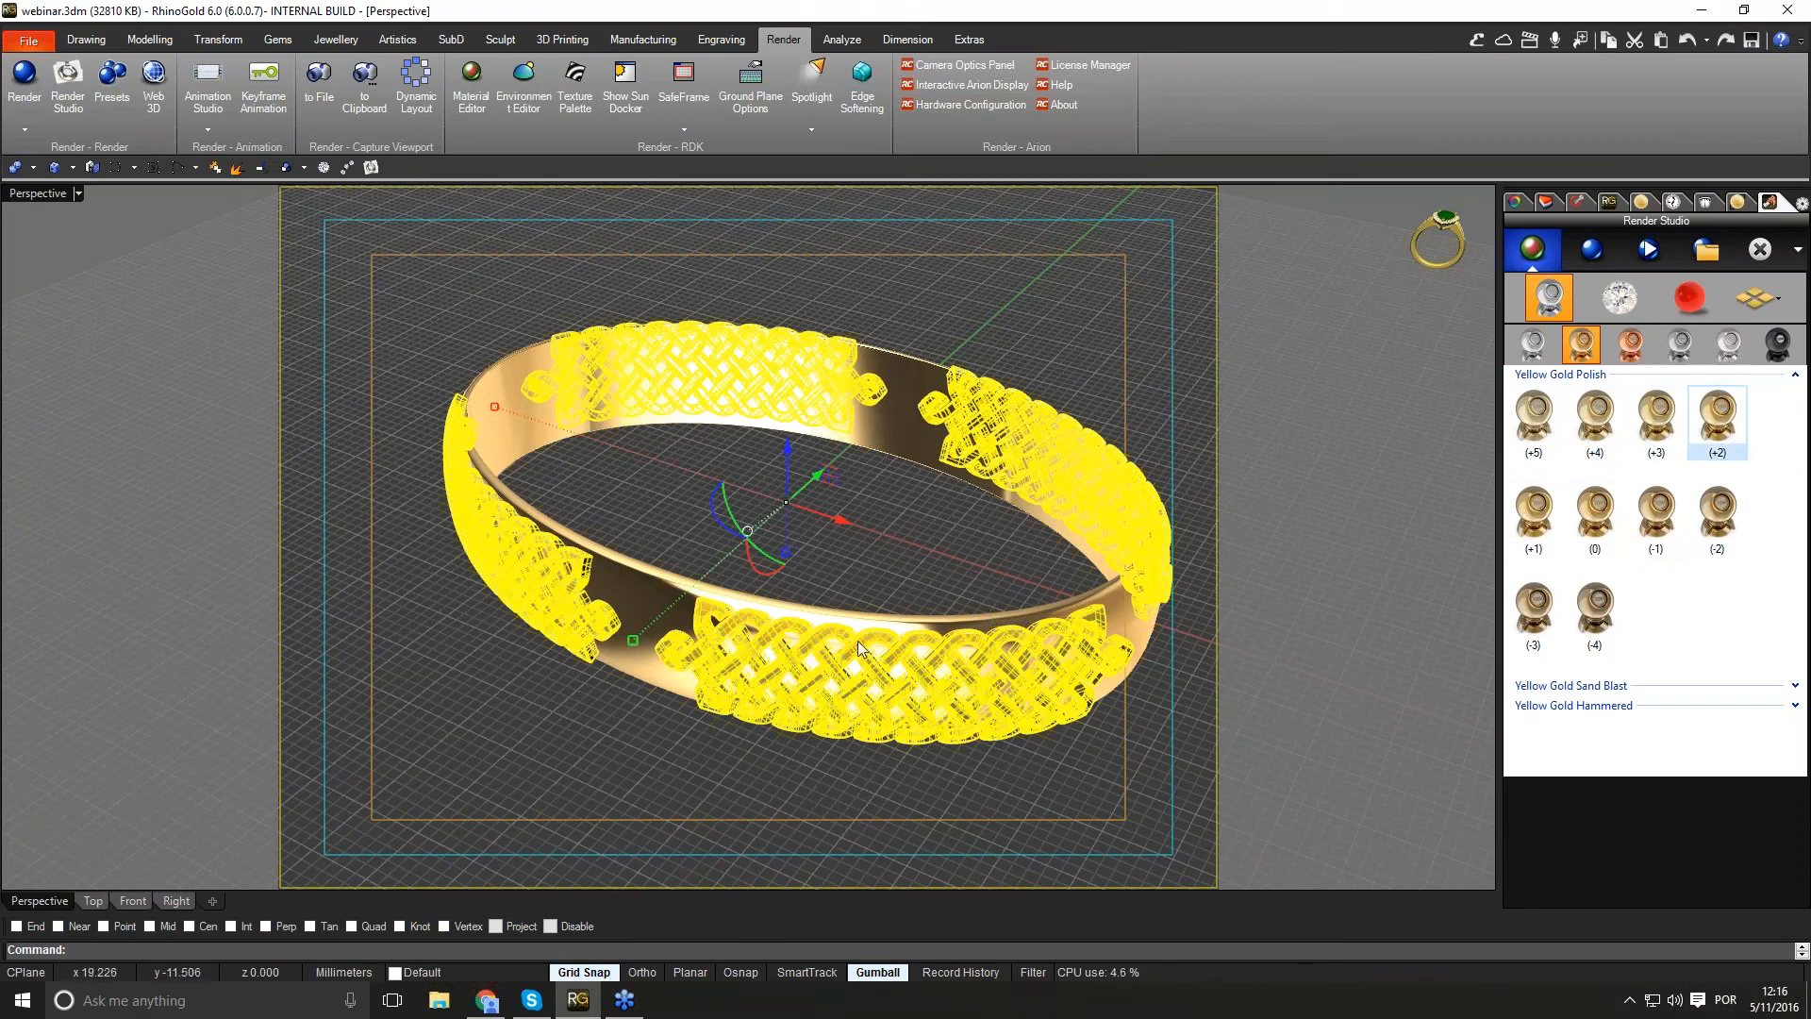
# Step: Assign the Yellow Gold Sand Blast (+2) material to the bangle body
pyautogui.click(647, 700)
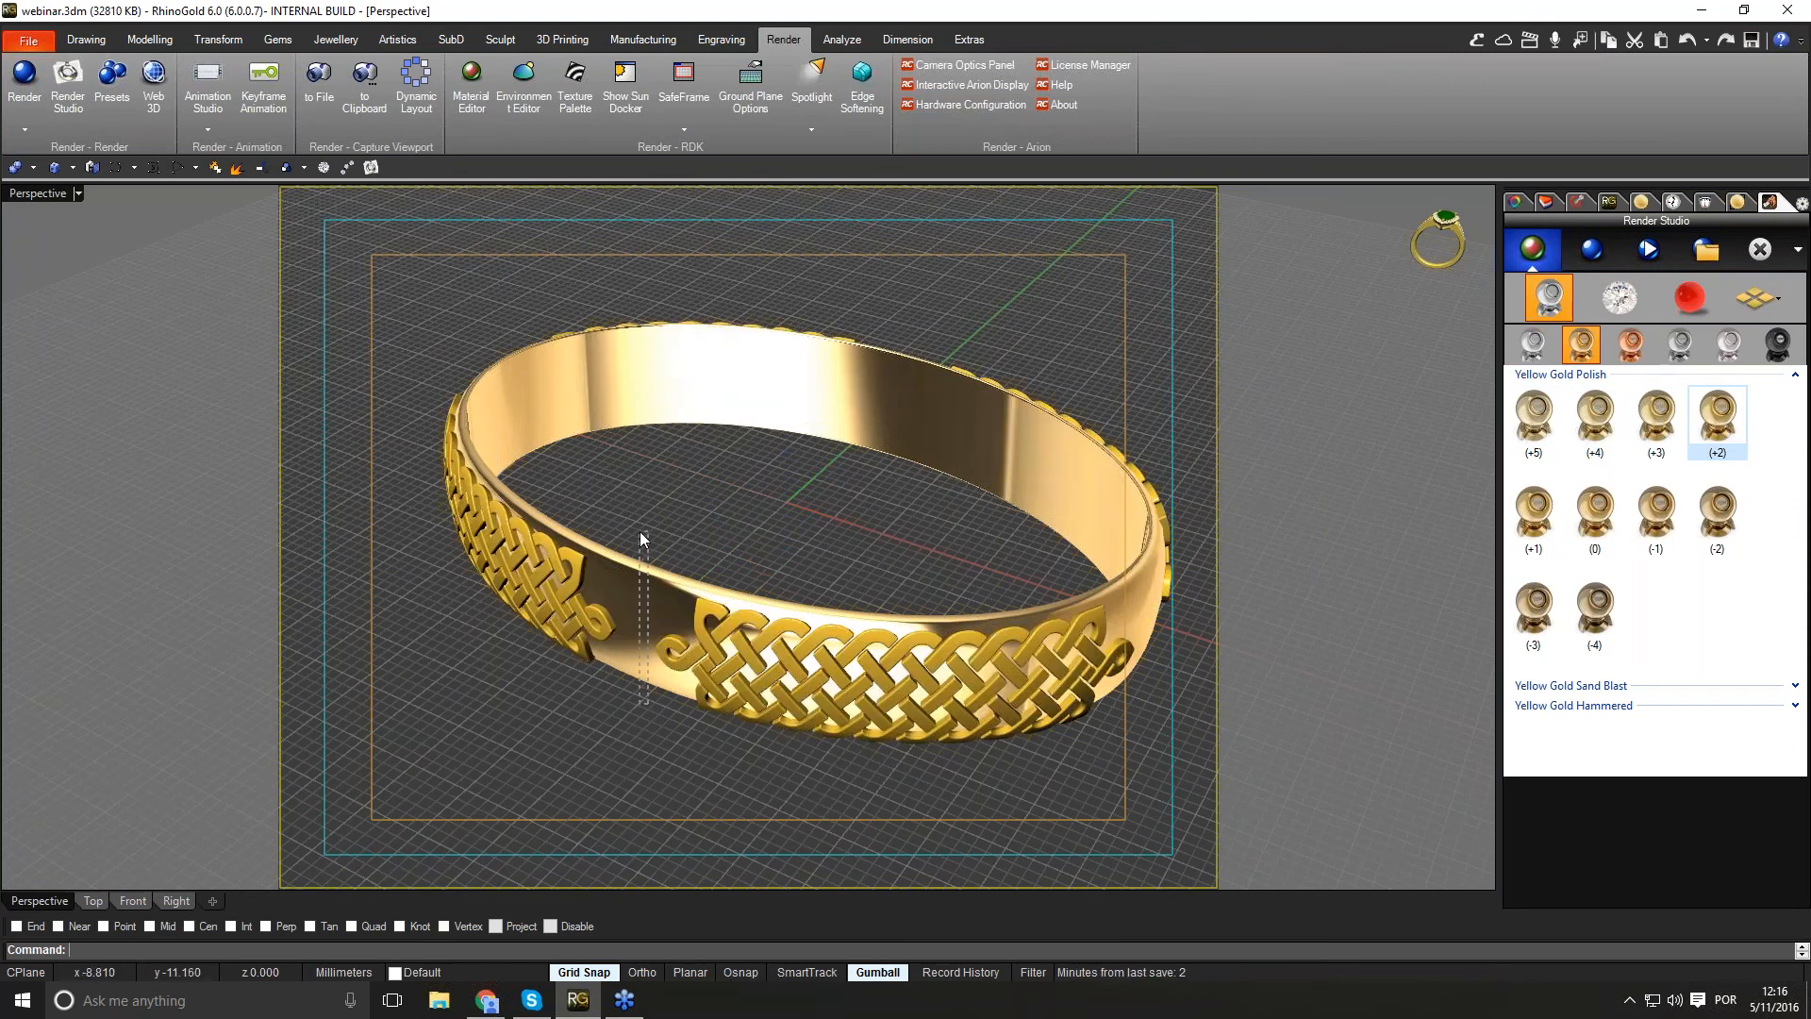
pyautogui.click(640, 533)
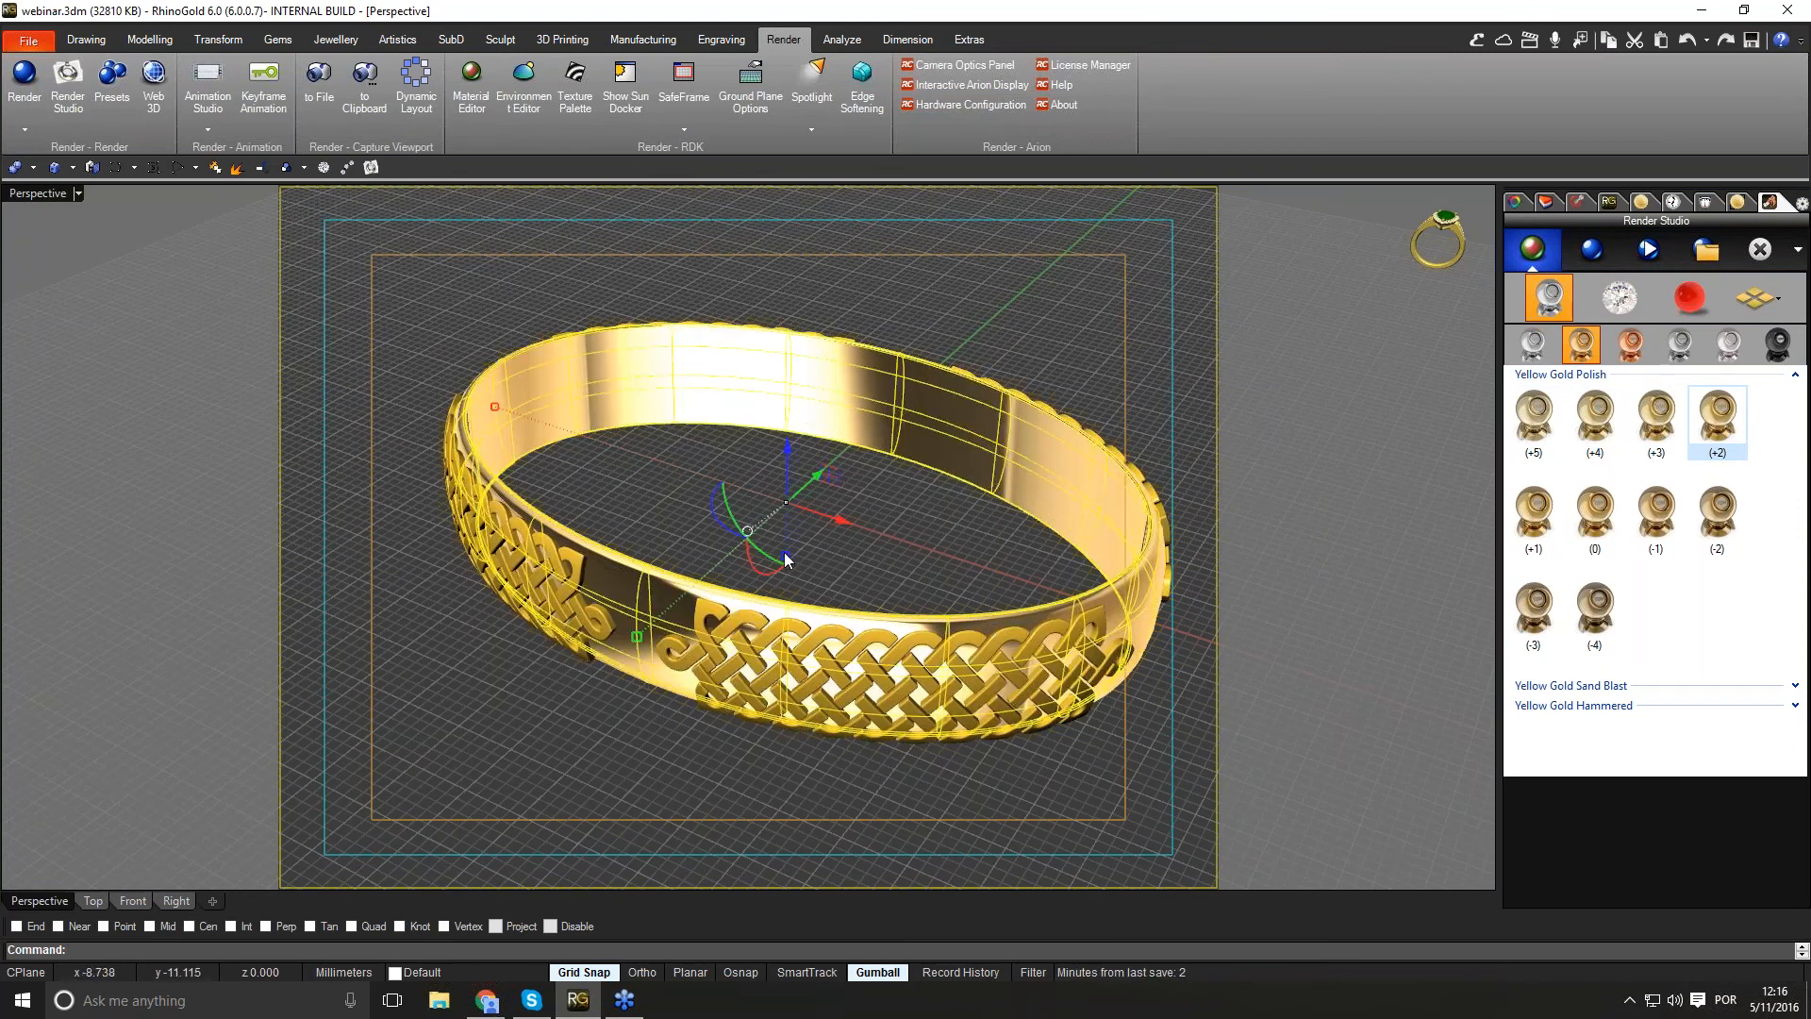
pyautogui.click(1592, 687)
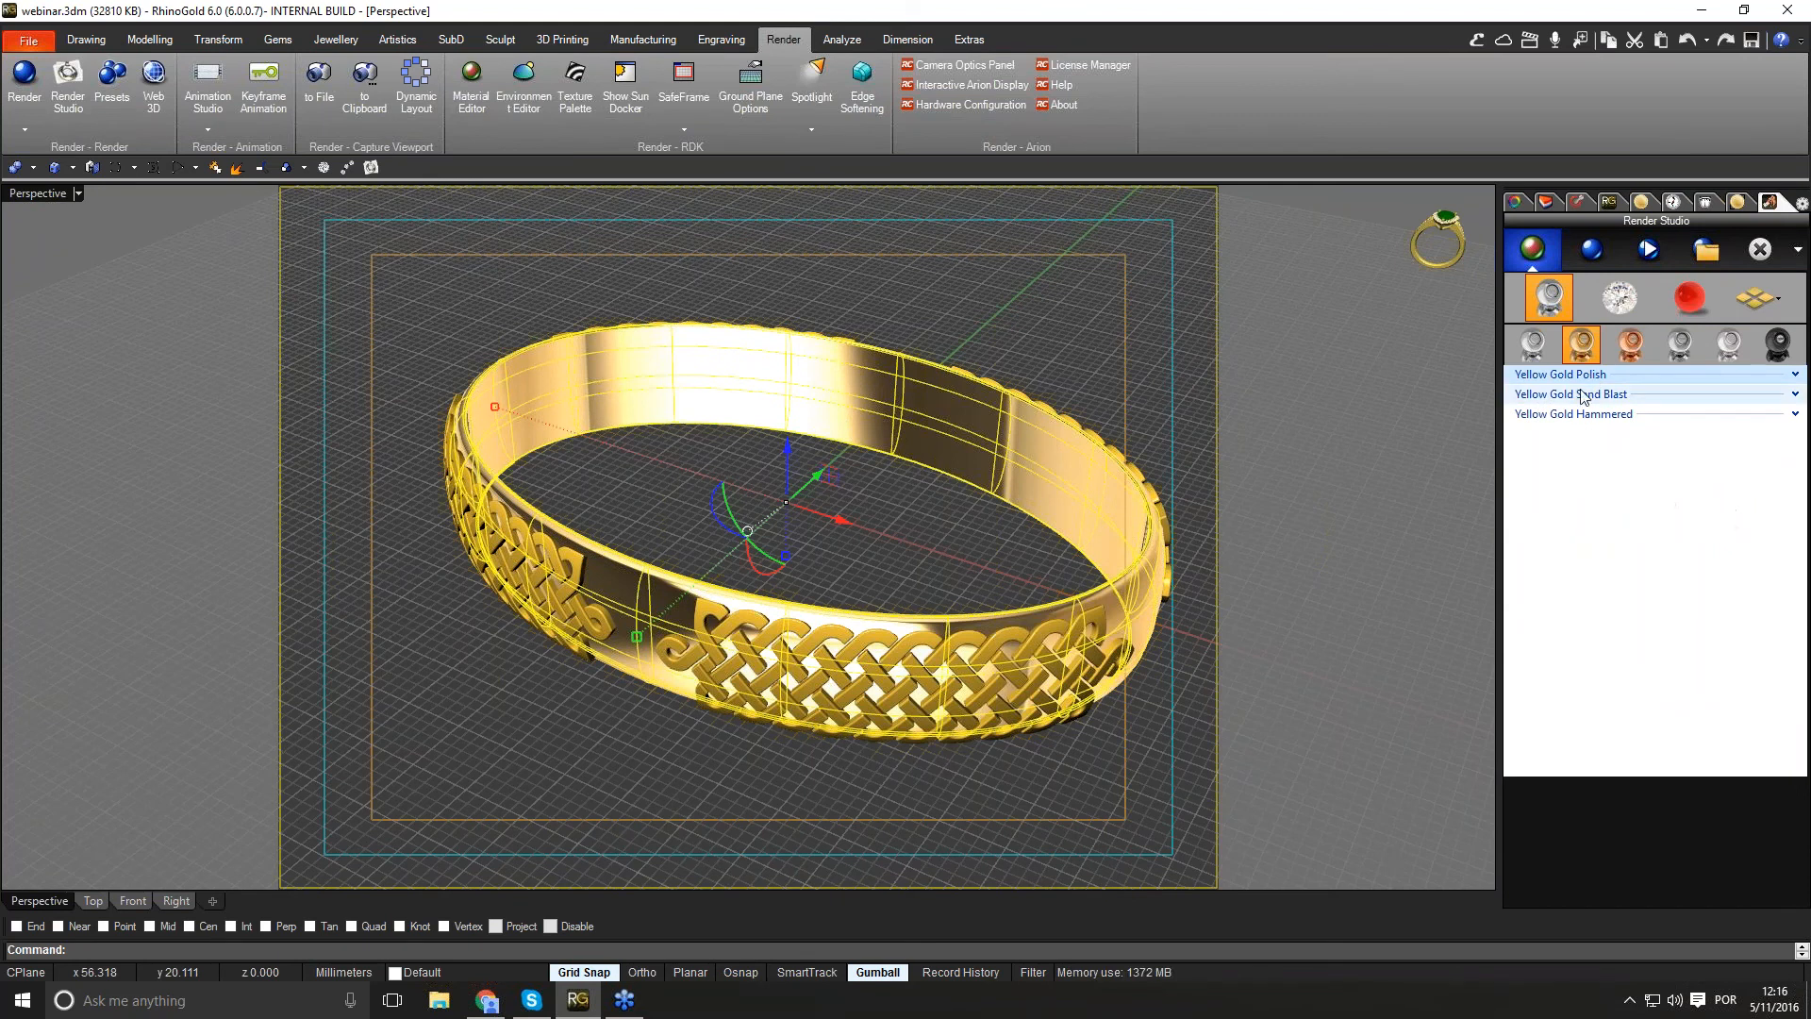
pyautogui.click(1582, 397)
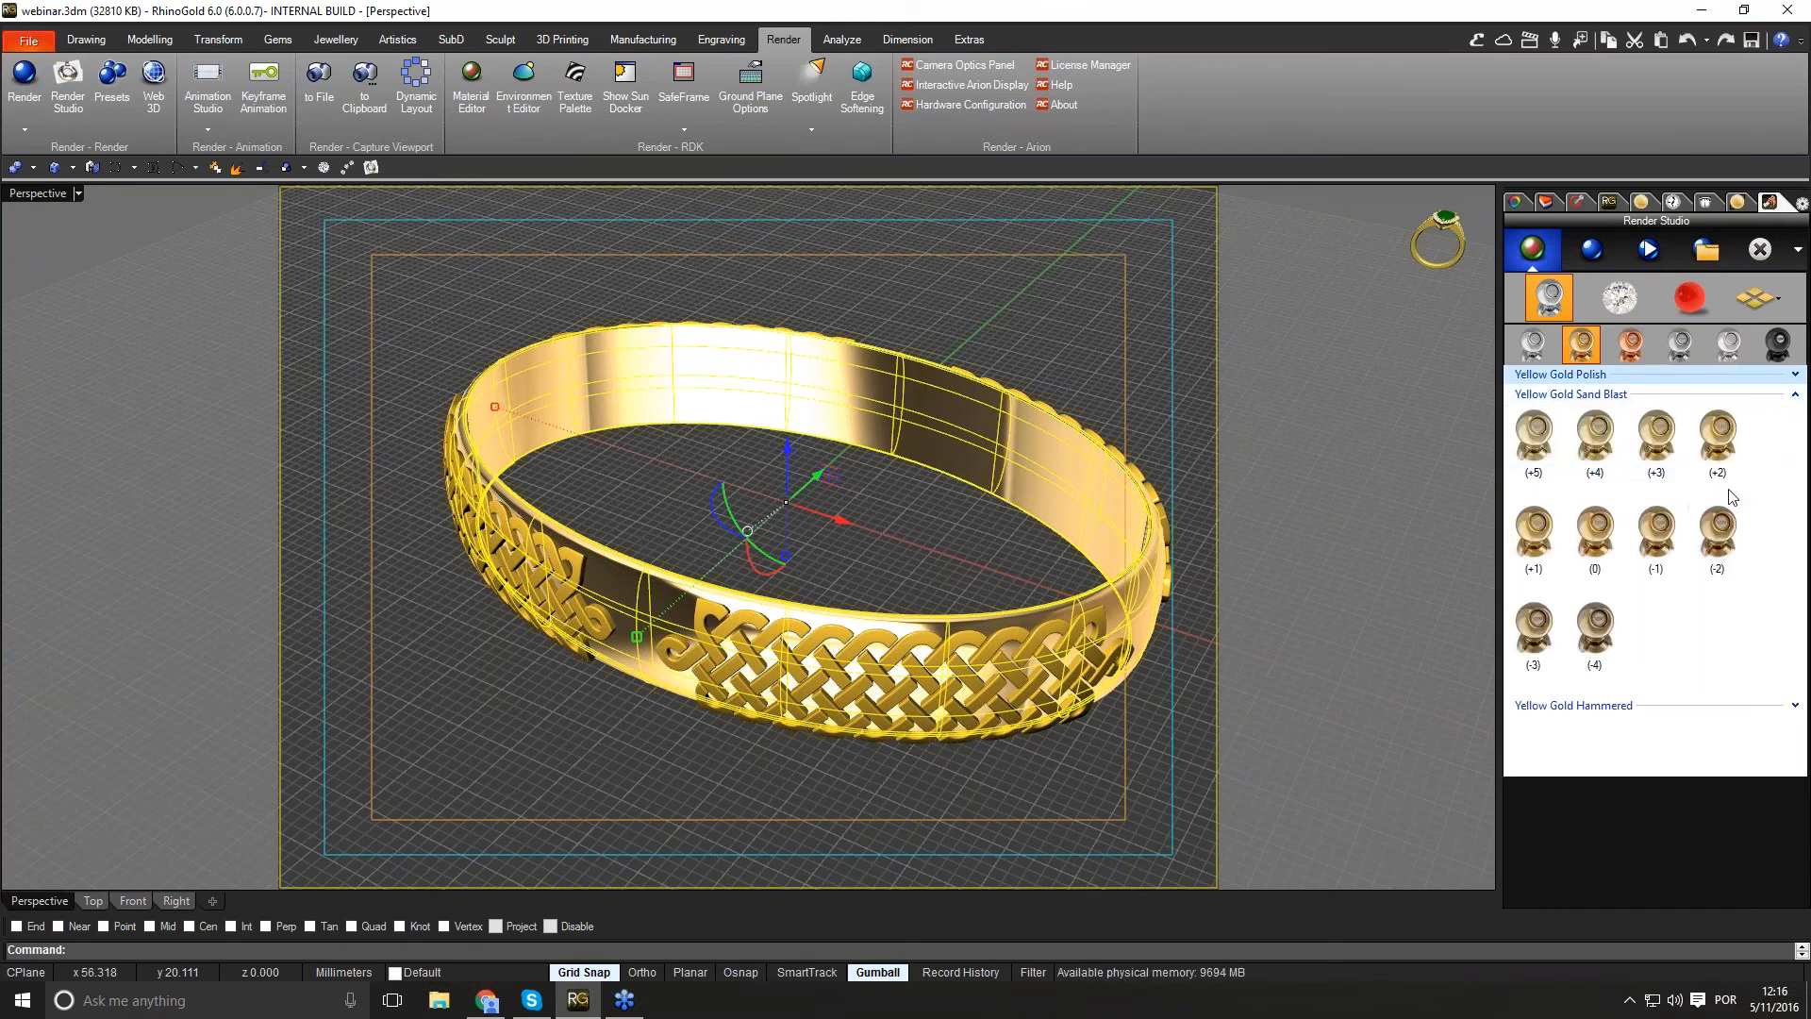
pyautogui.click(1718, 435)
pyautogui.click(990, 540)
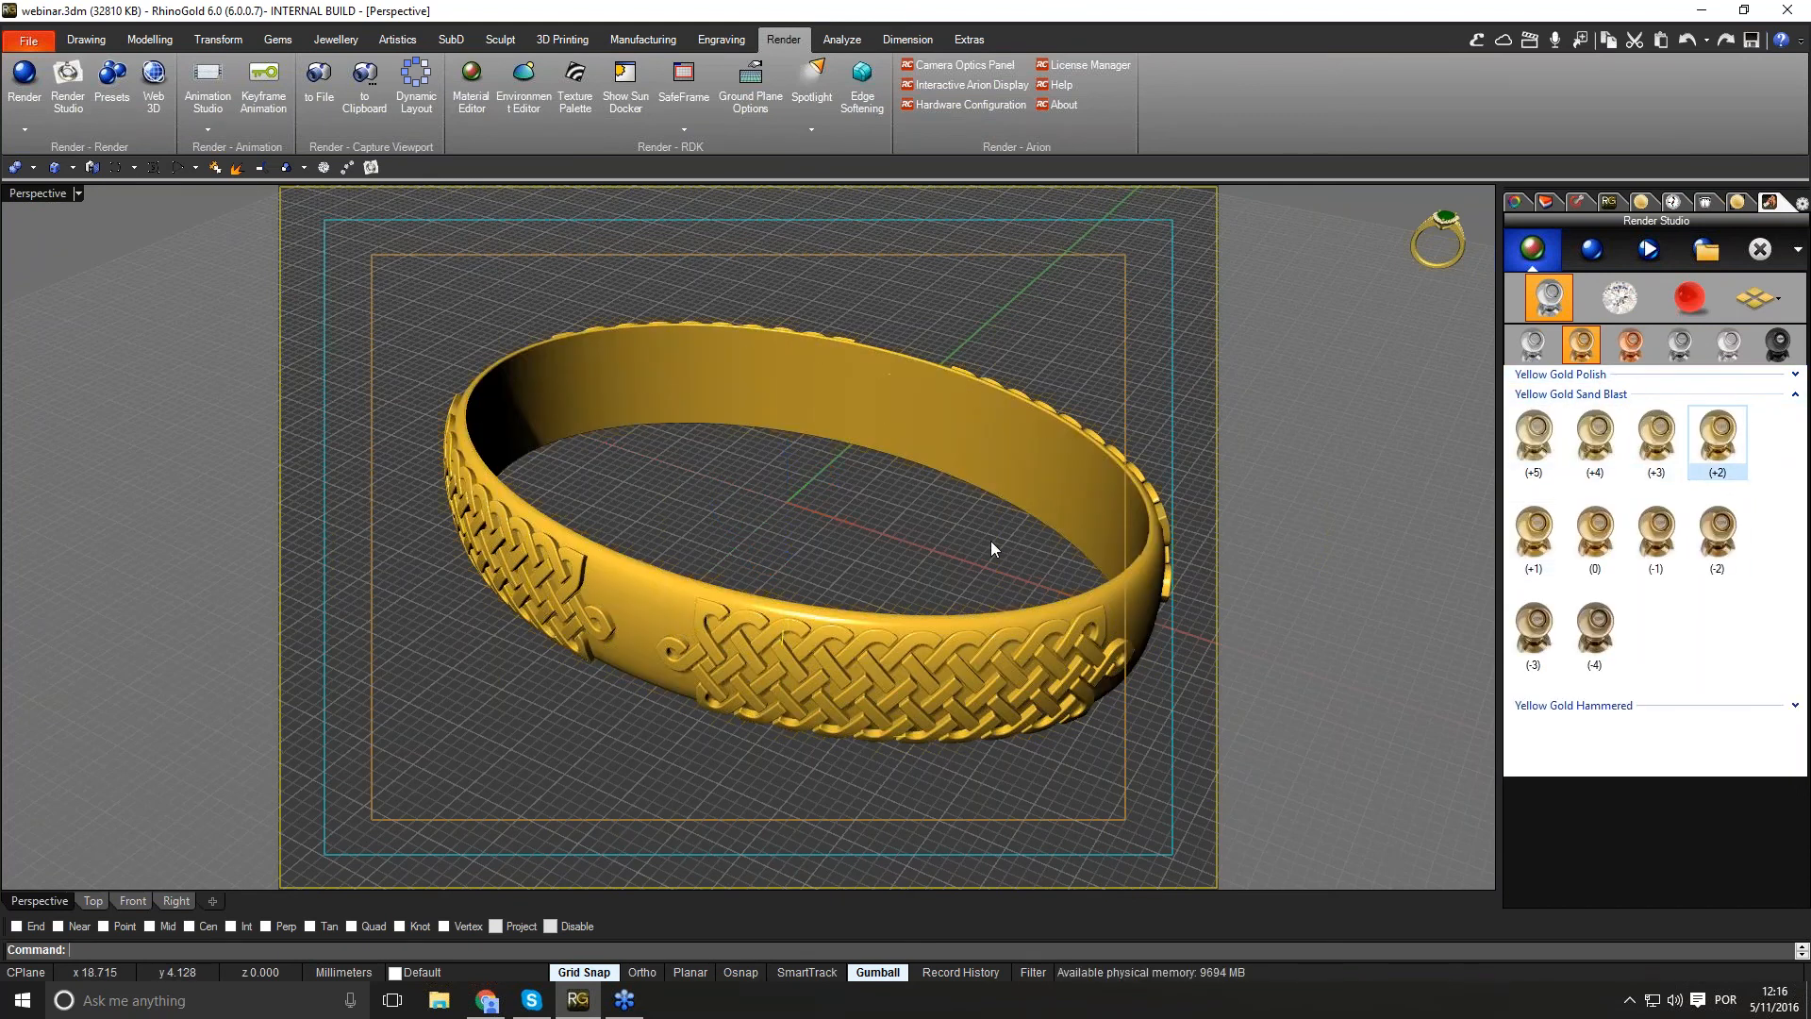
# Step: Apply the Black - Reflective ground to the scene beneath the bangle
pyautogui.moveTo(907, 583)
pyautogui.mouseDown(button='right')
pyautogui.moveTo(917, 564)
pyautogui.moveTo(877, 628)
pyautogui.moveTo(936, 575)
pyautogui.moveTo(919, 578)
pyautogui.mouseUp(button='right')
pyautogui.click(1754, 298)
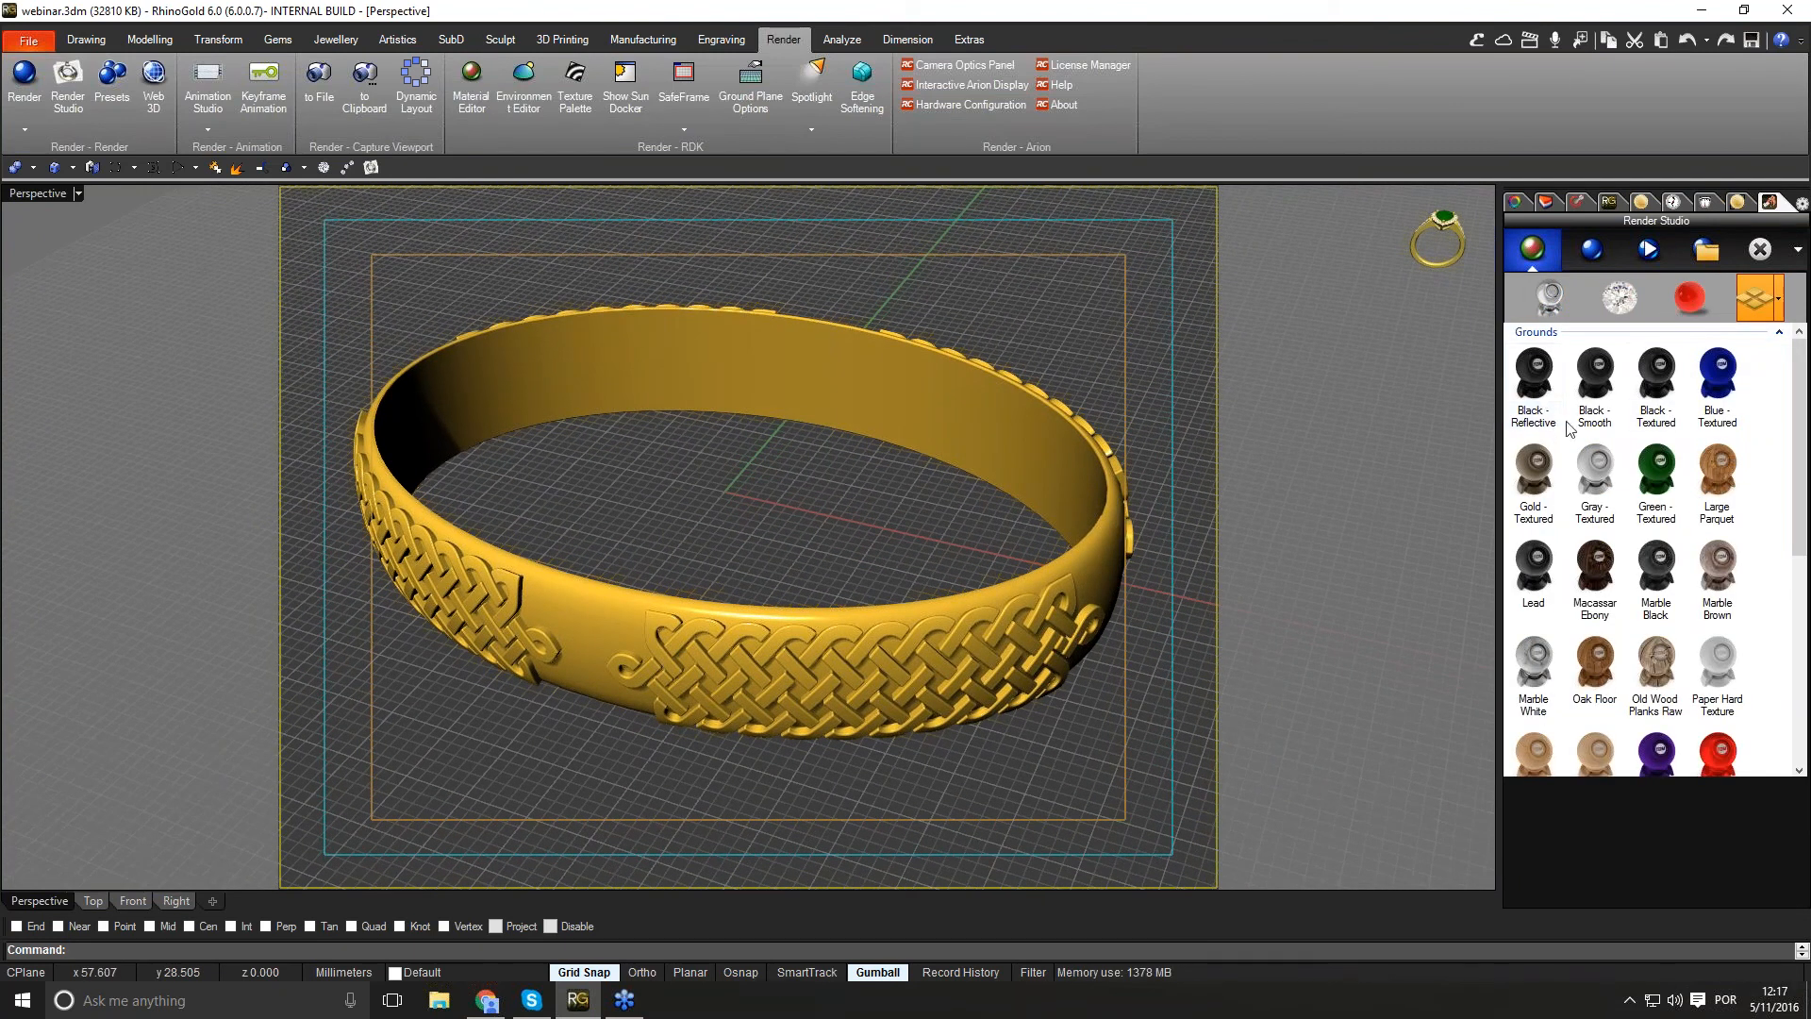
pyautogui.click(1543, 394)
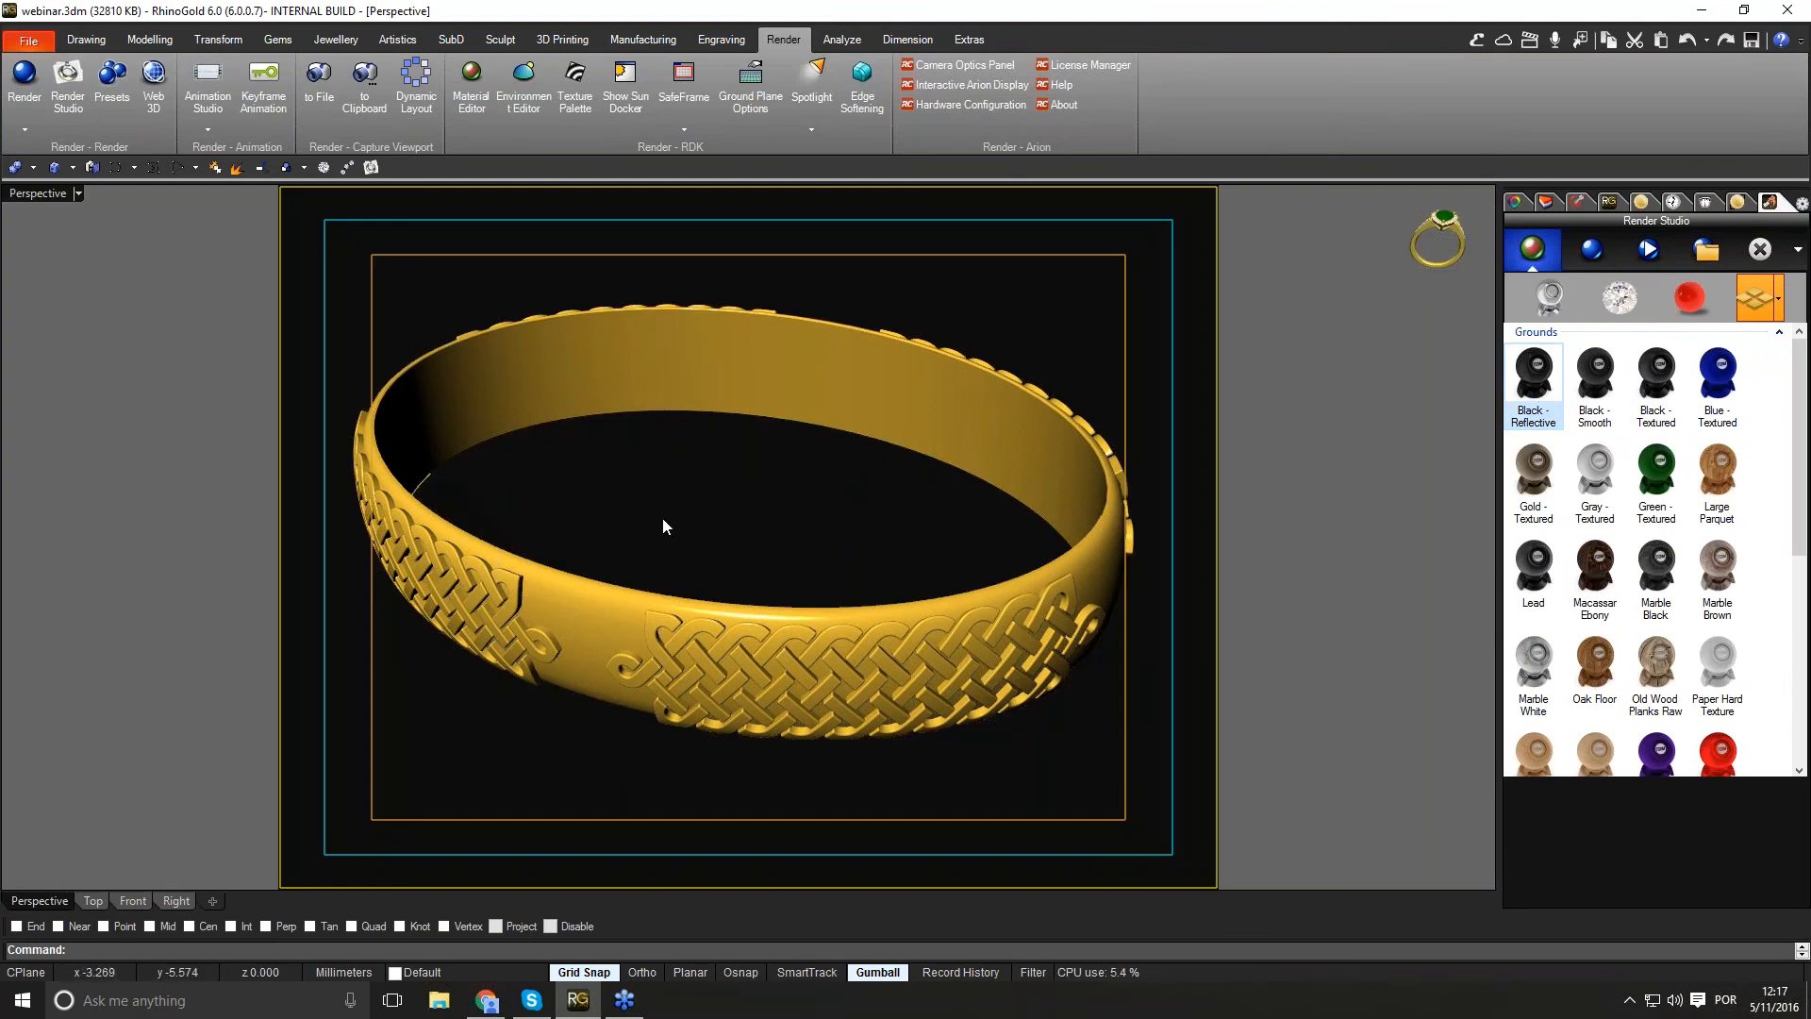
# Step: Frame the bangle and render it at 800x600 with environment 01, stopping the render early to open the image editor
pyautogui.moveTo(662, 518); pyautogui.dragTo(662, 511, button='right')
pyautogui.click(1571, 253)
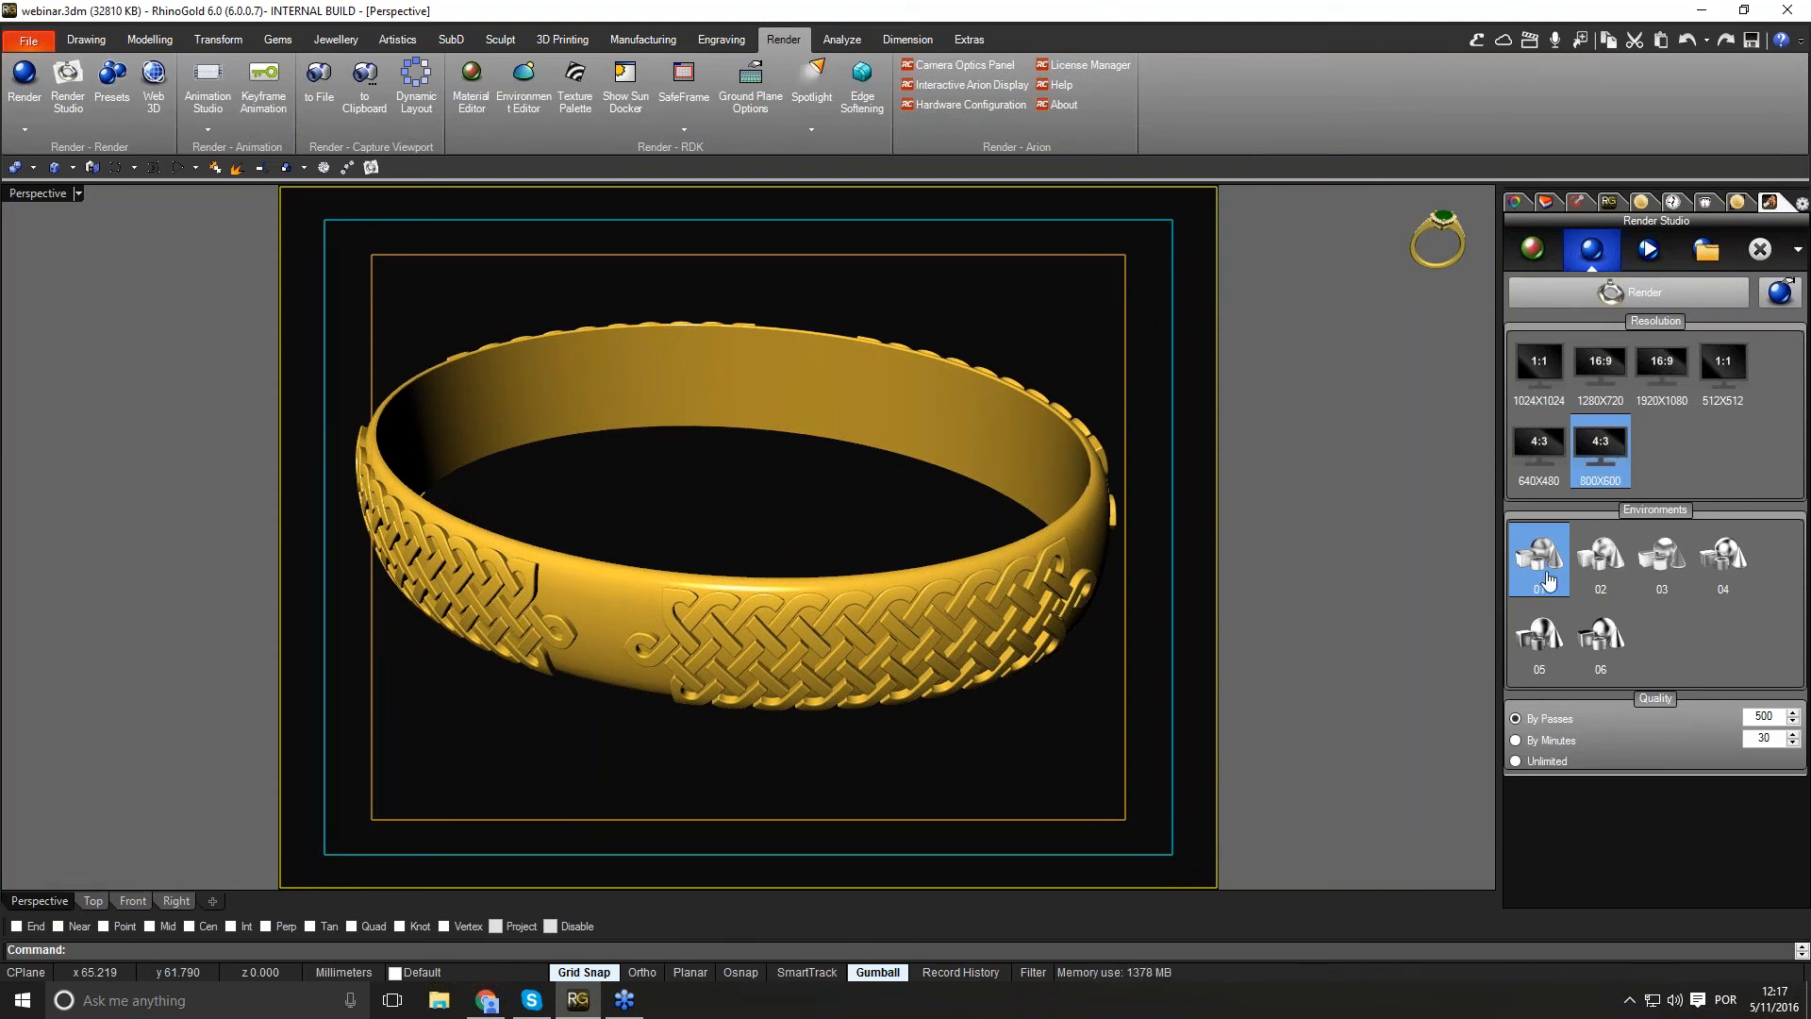
pyautogui.click(1629, 300)
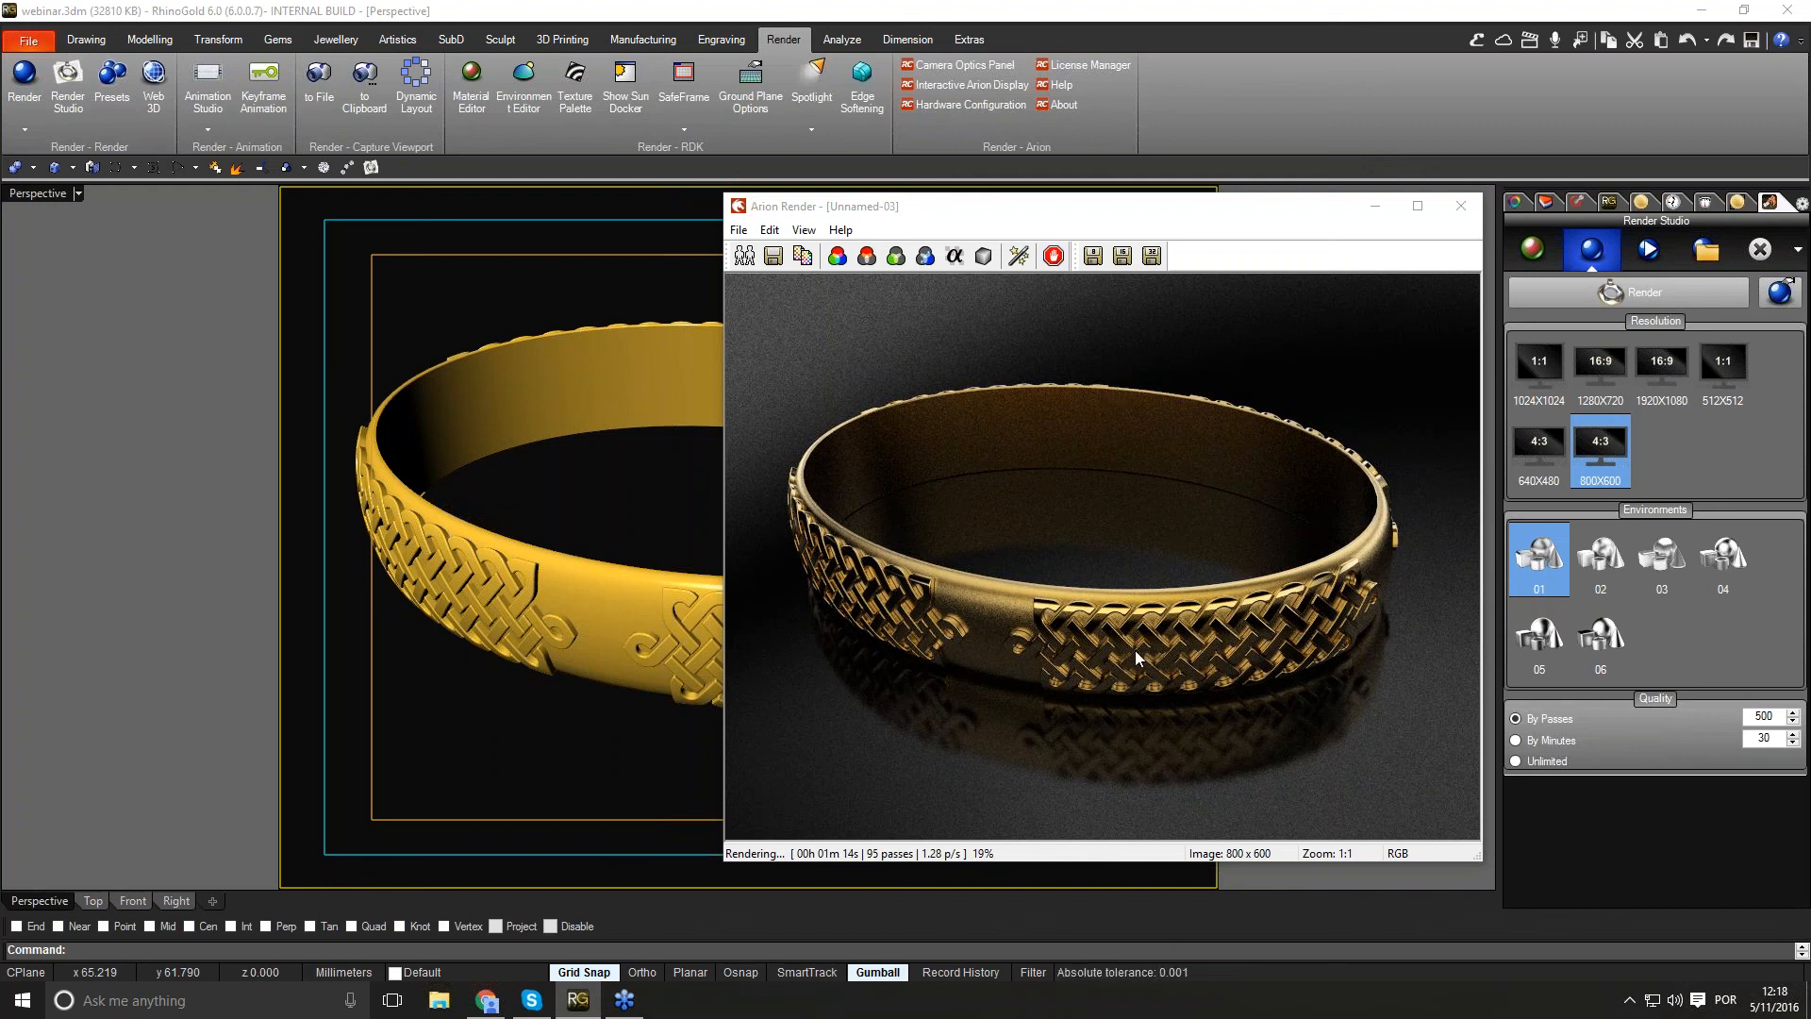
pyautogui.click(1054, 255)
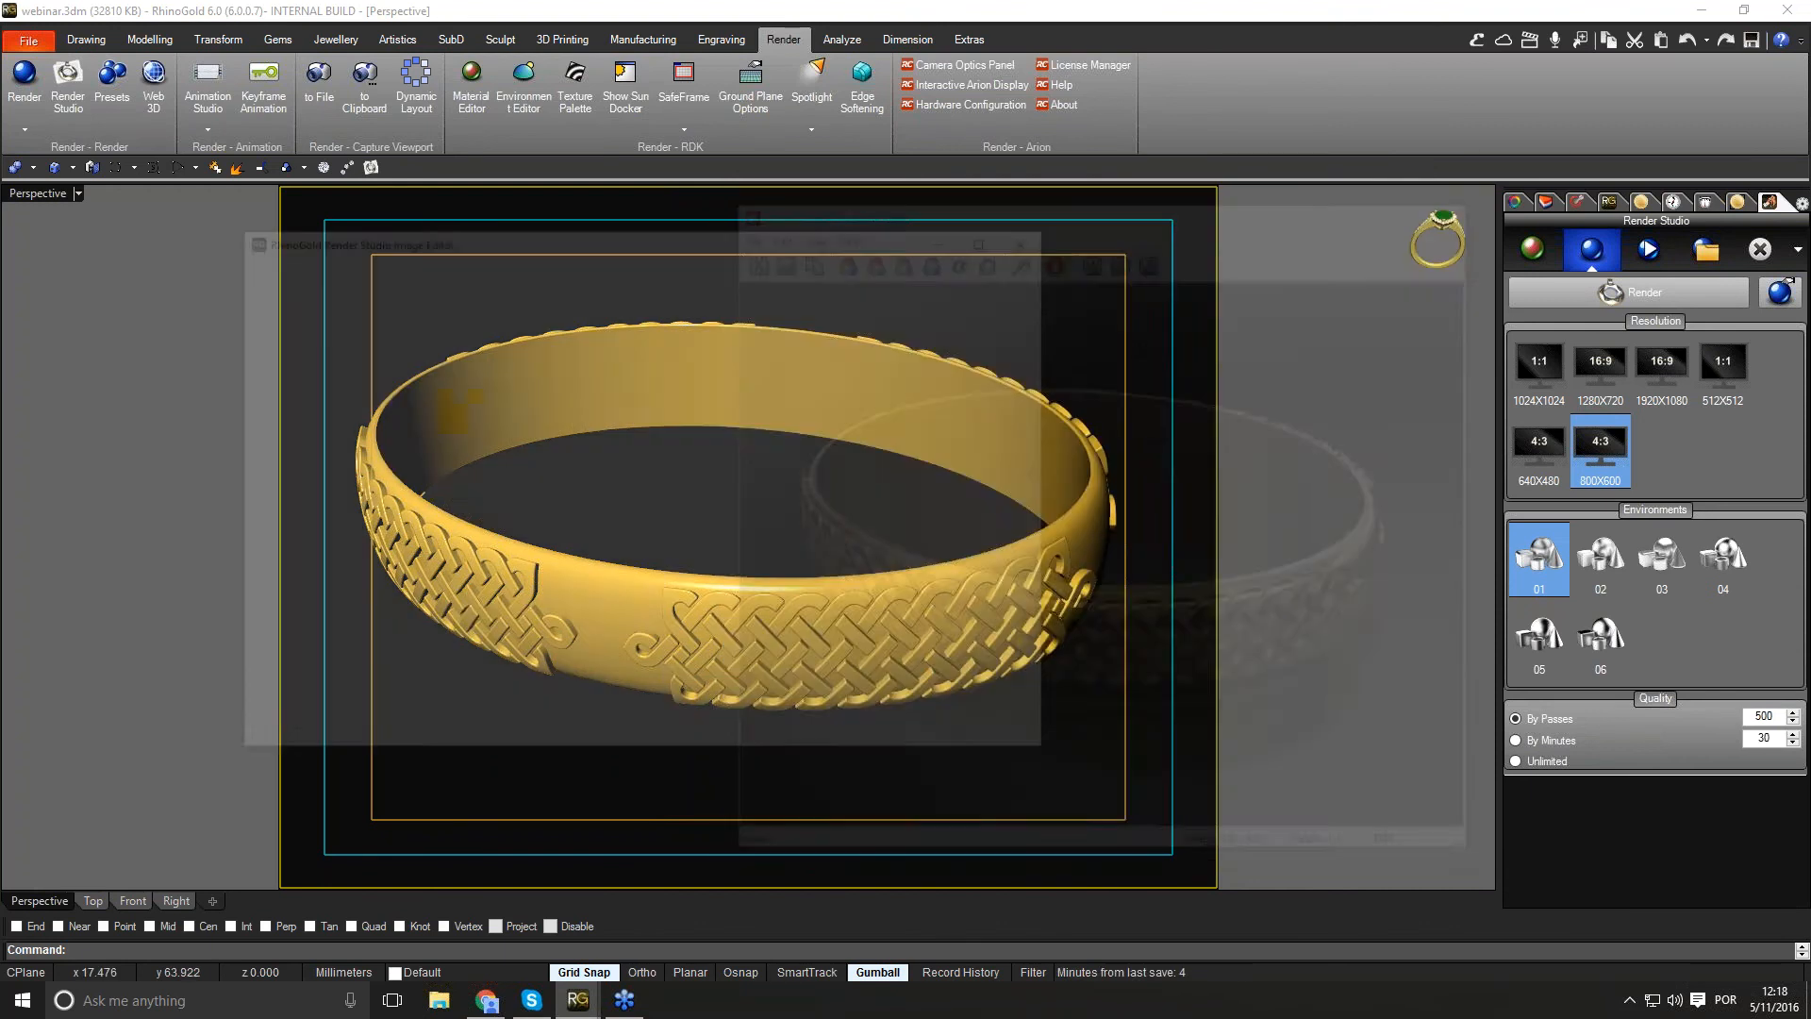
pyautogui.moveTo(773, 236); pyautogui.dragTo(806, 241)
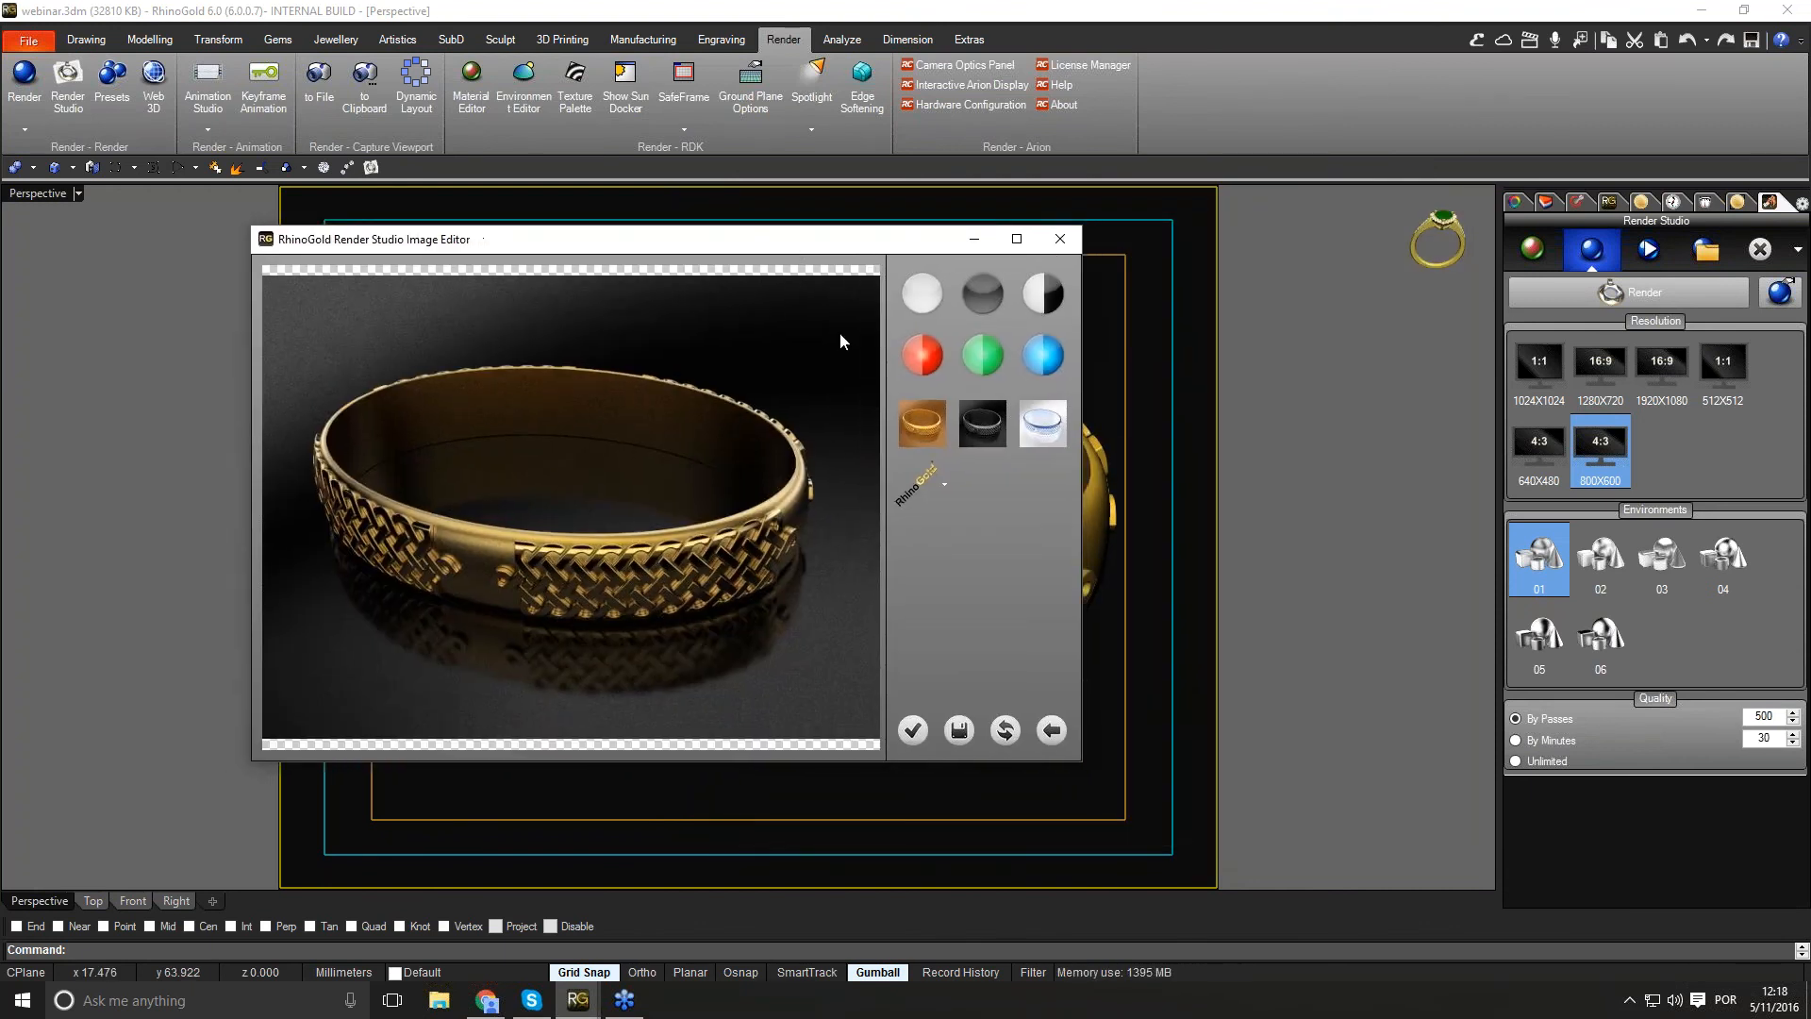
# Step: Save the rendered image as a PNG over celtic bangle.png on the Desktop and close the image editor
pyautogui.click(1041, 294)
pyautogui.click(1006, 729)
pyautogui.click(960, 732)
pyautogui.click(663, 692)
pyautogui.click(663, 740)
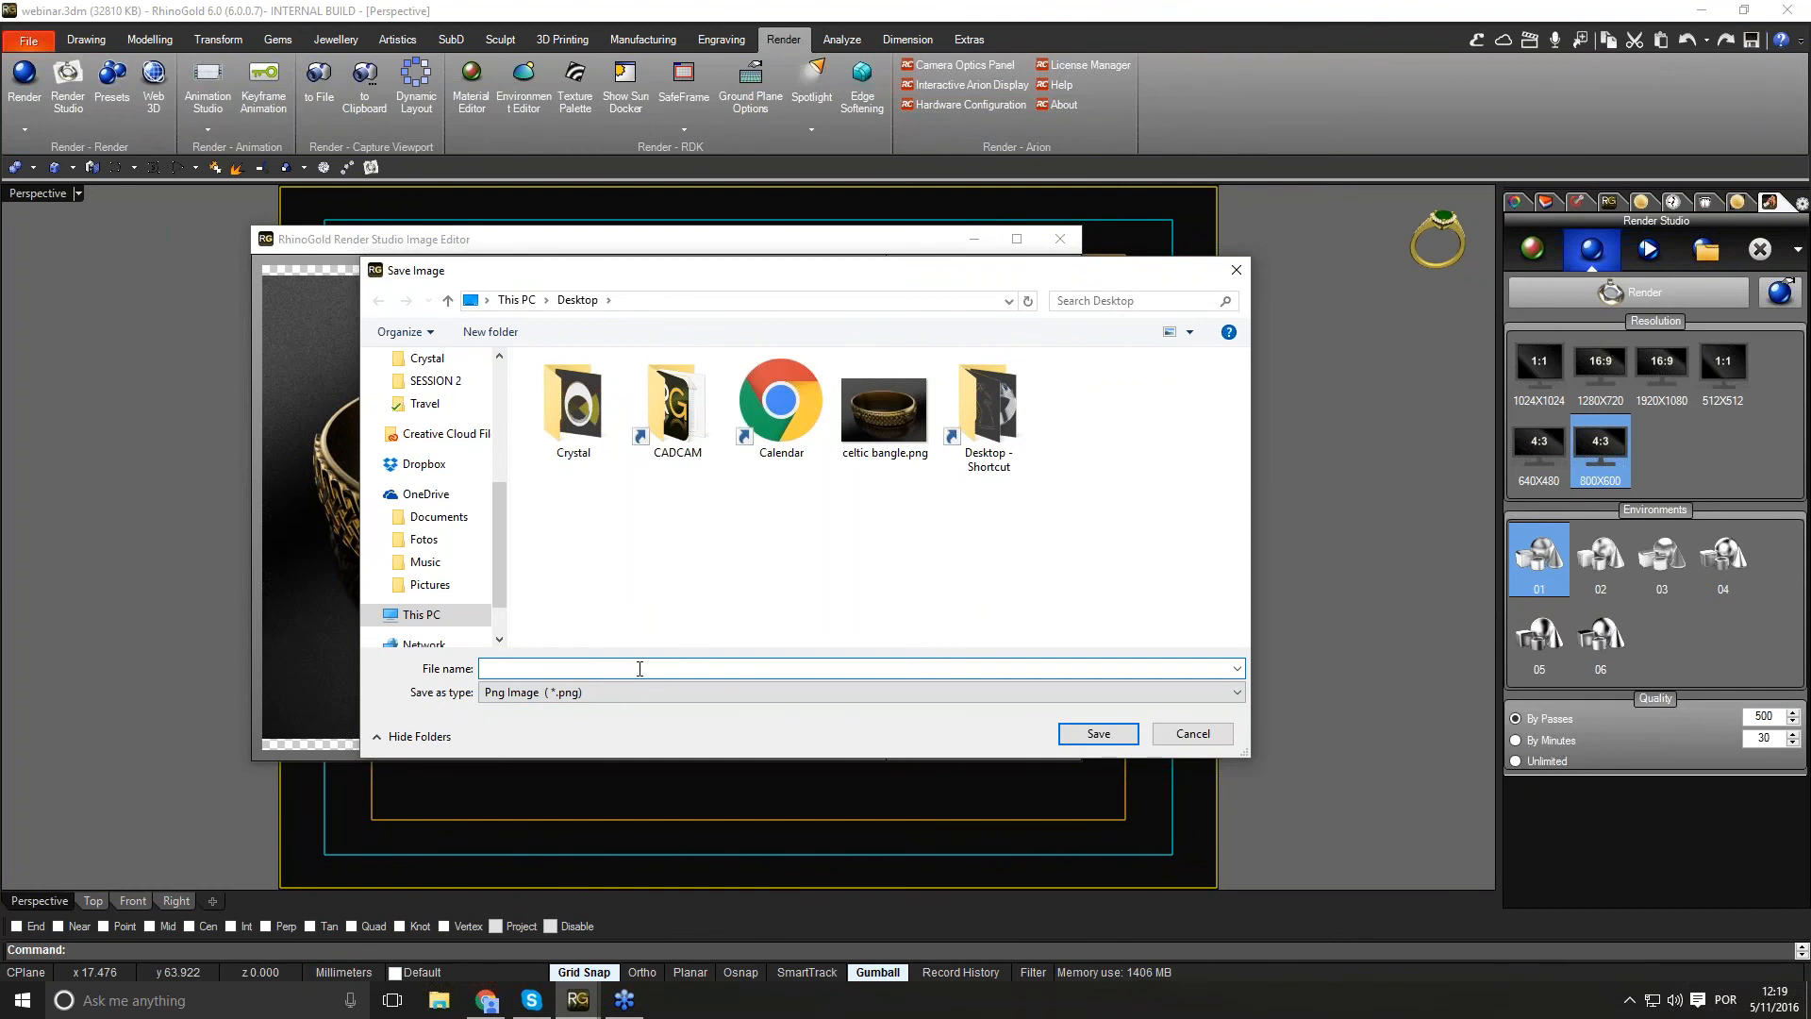
pyautogui.click(870, 440)
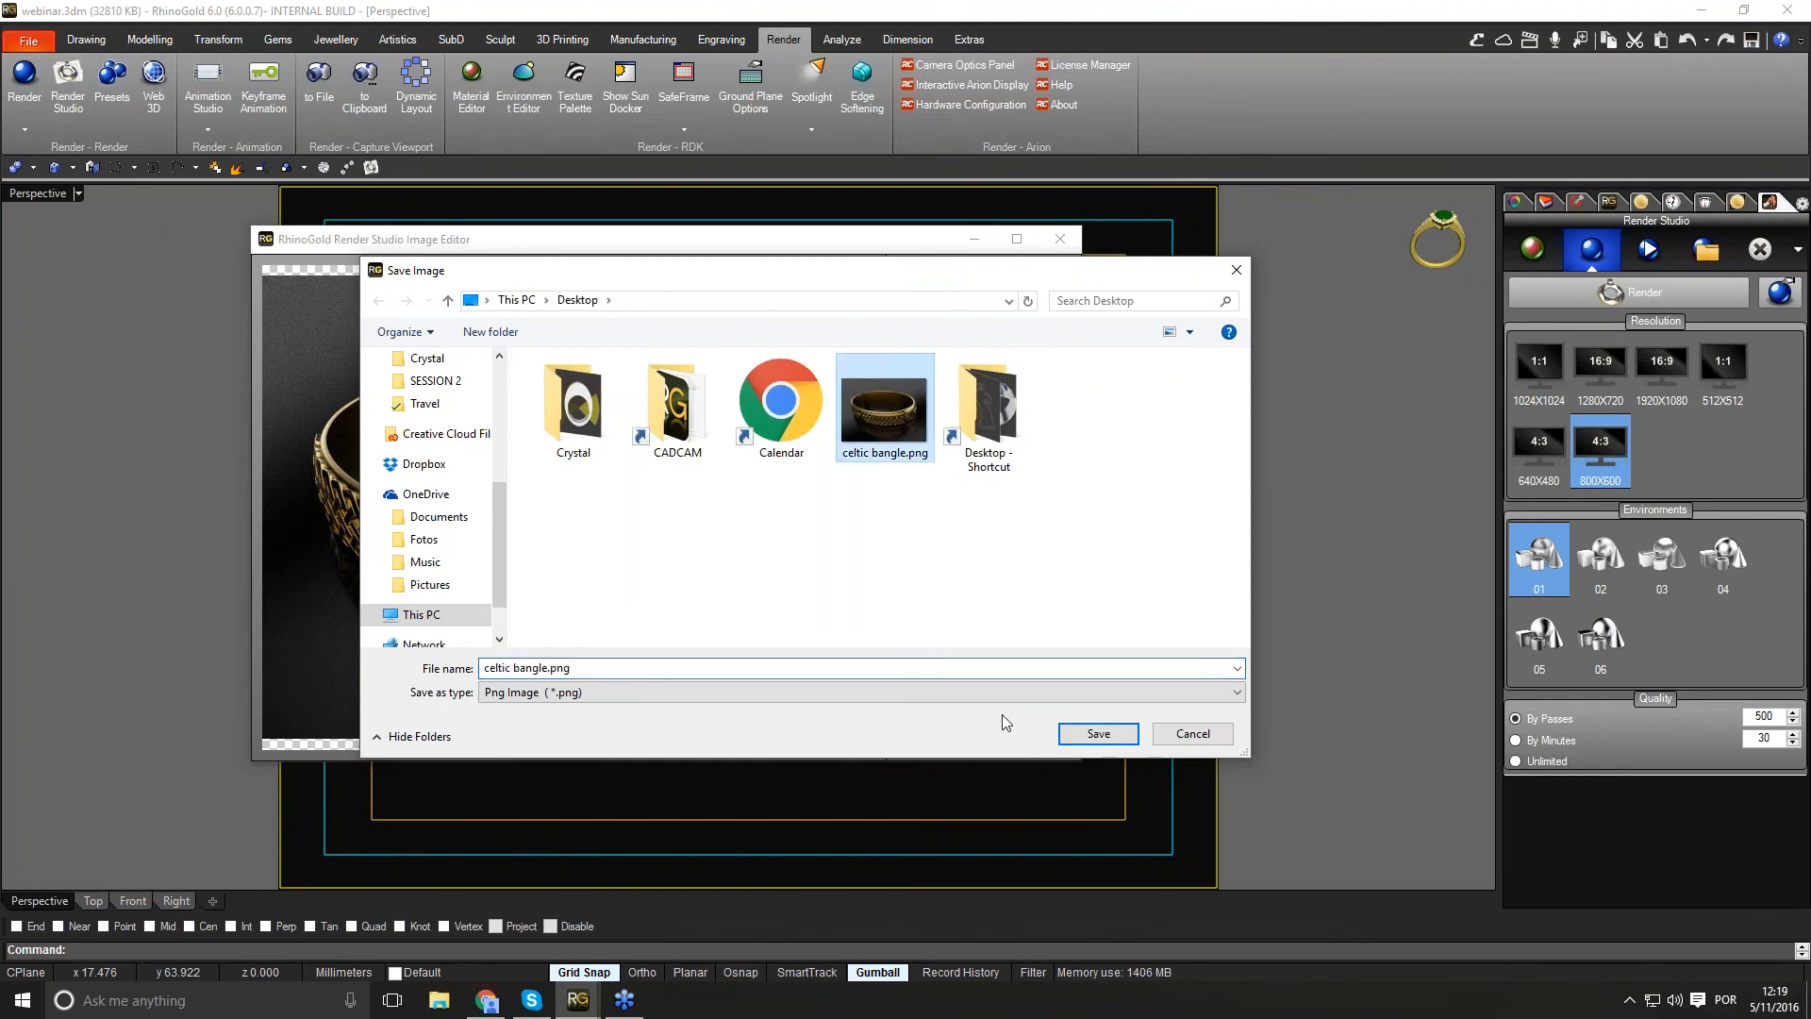
pyautogui.click(1098, 734)
pyautogui.click(976, 511)
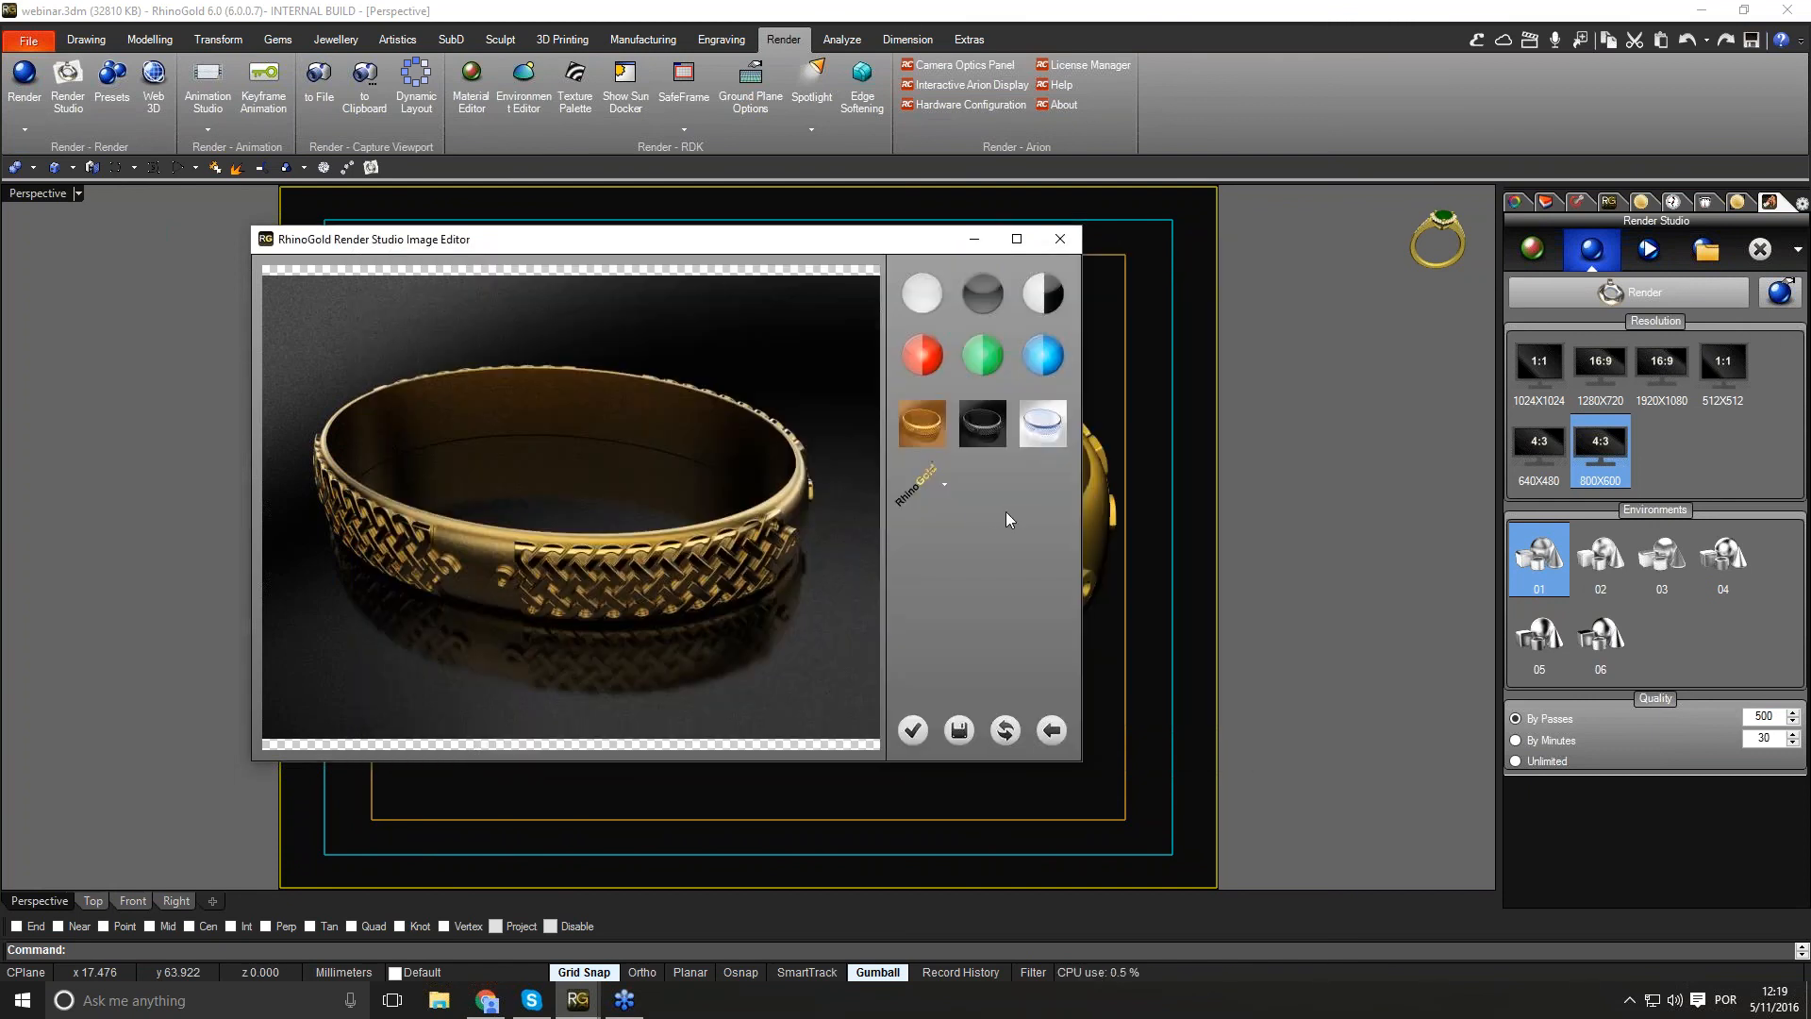
pyautogui.click(1059, 241)
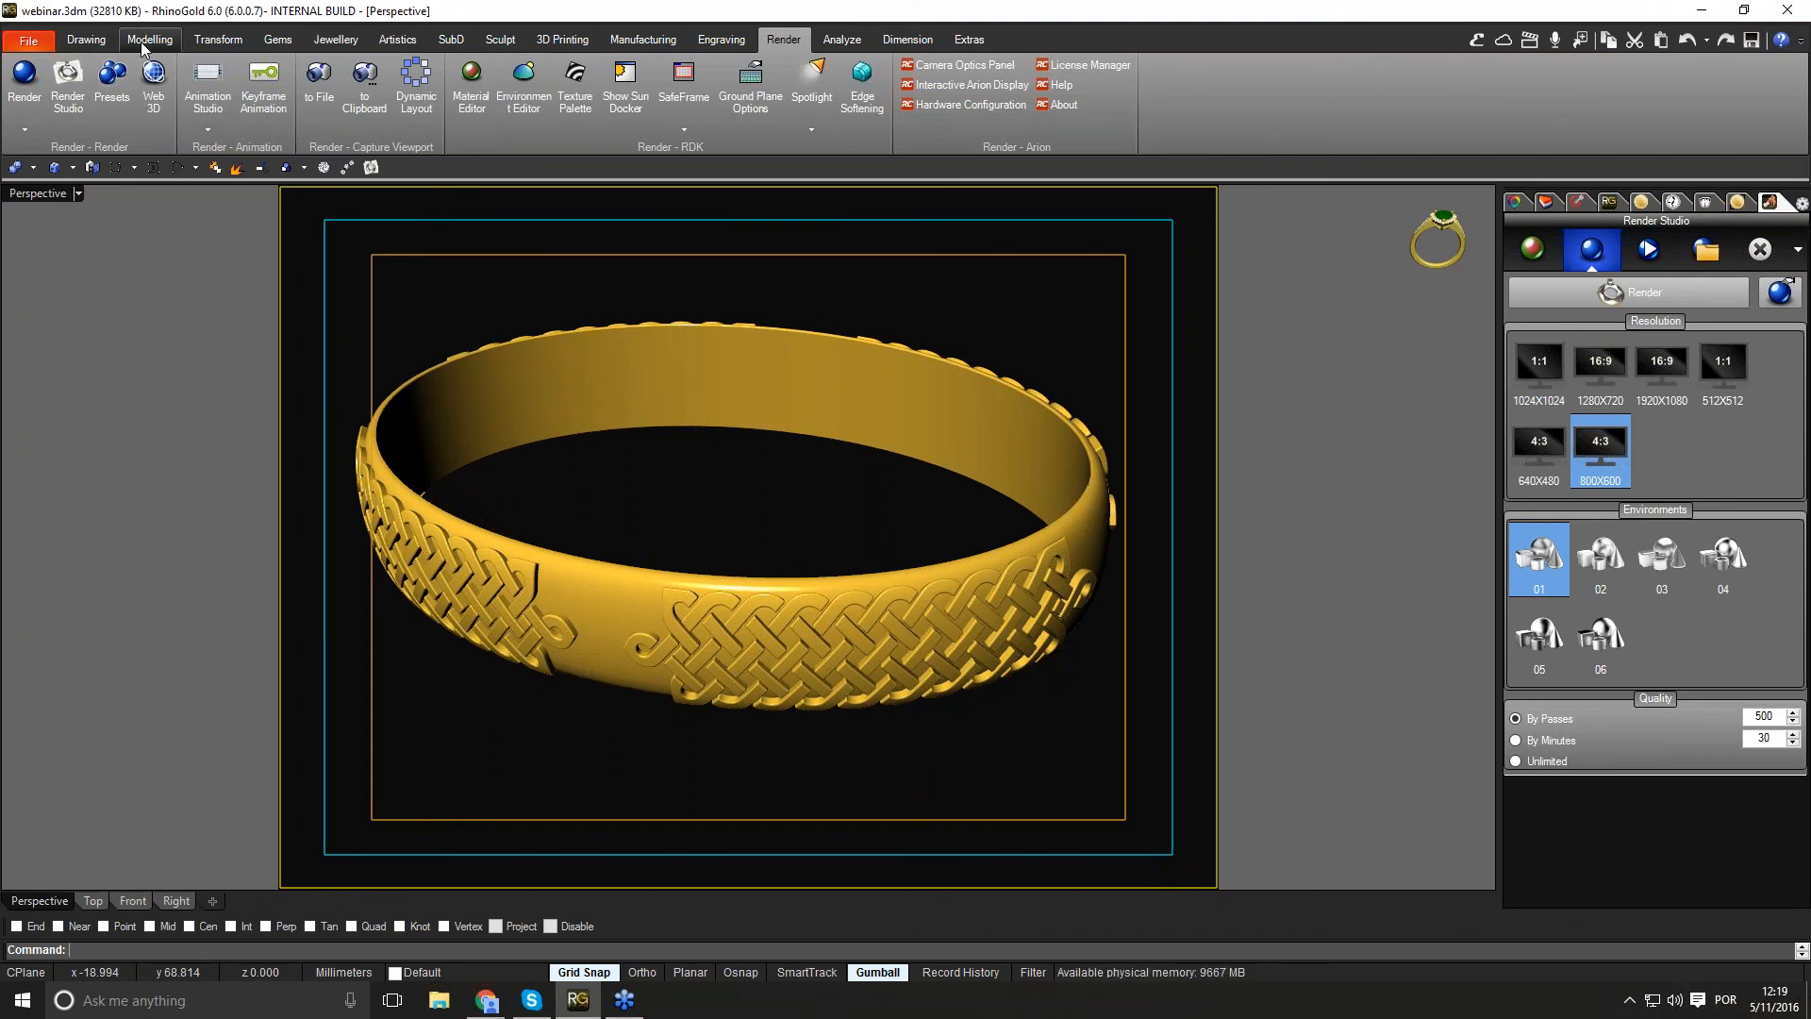
pyautogui.click(99, 42)
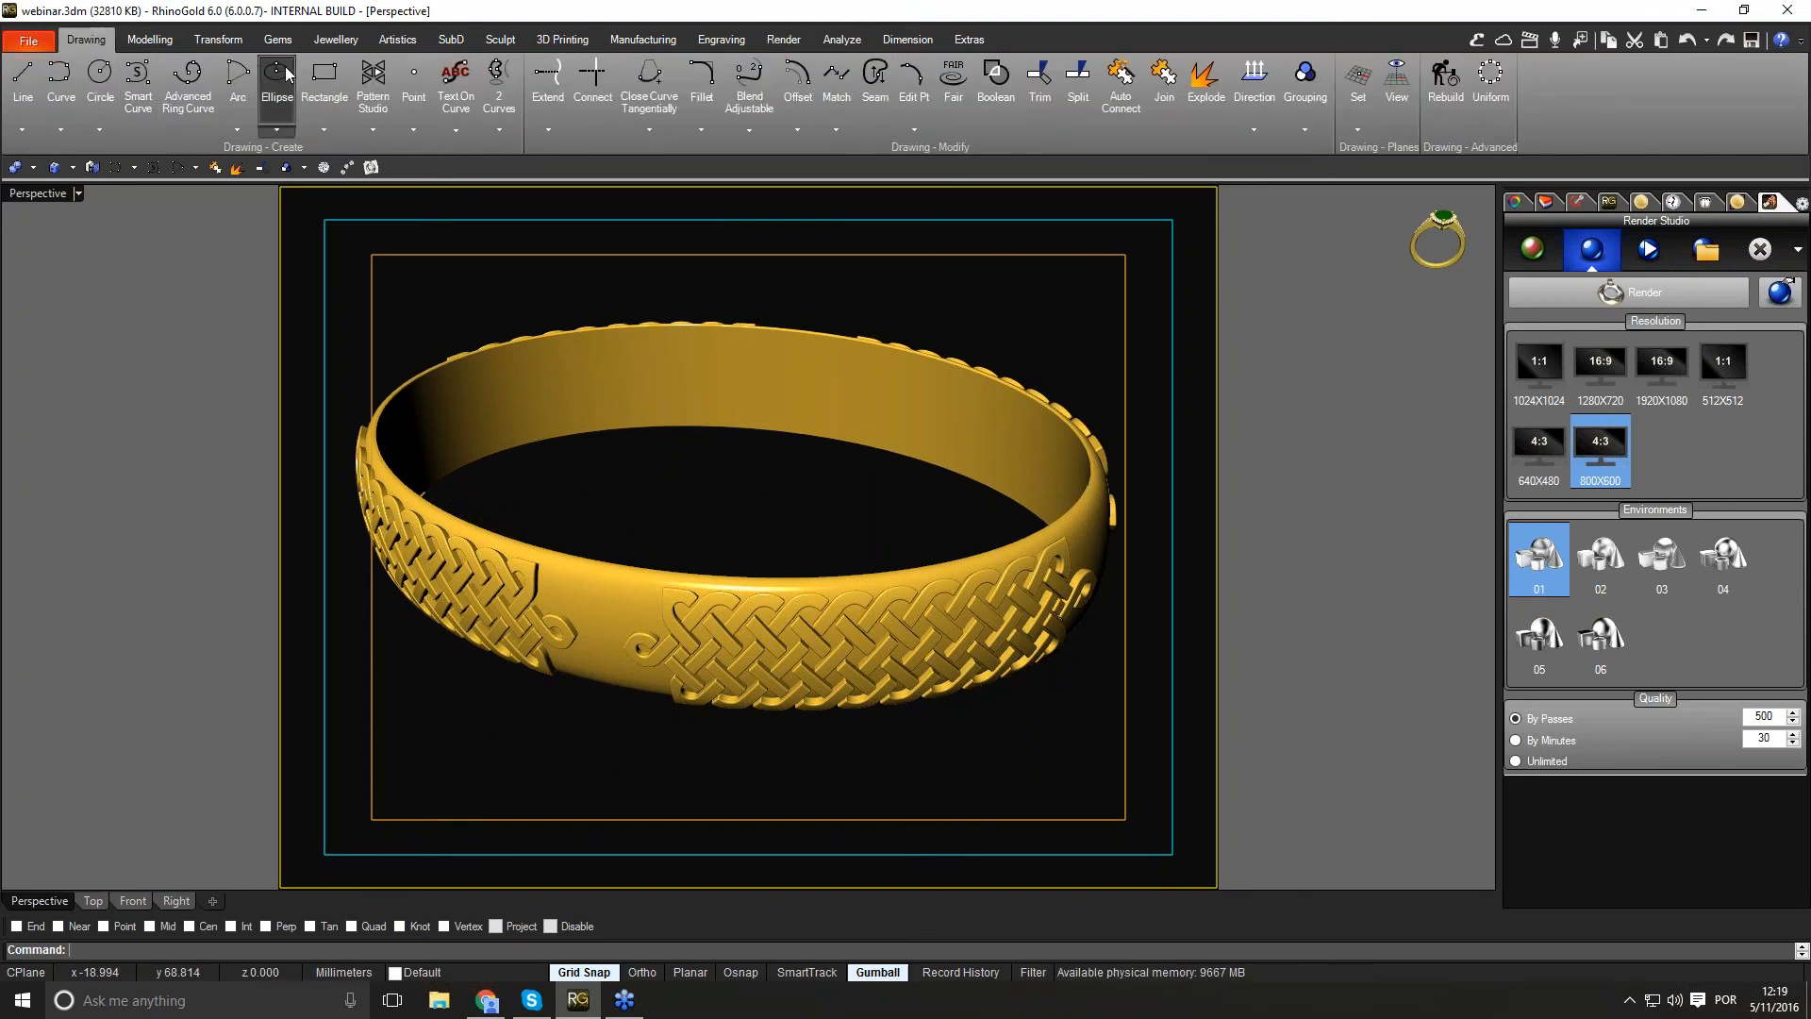
pyautogui.click(156, 52)
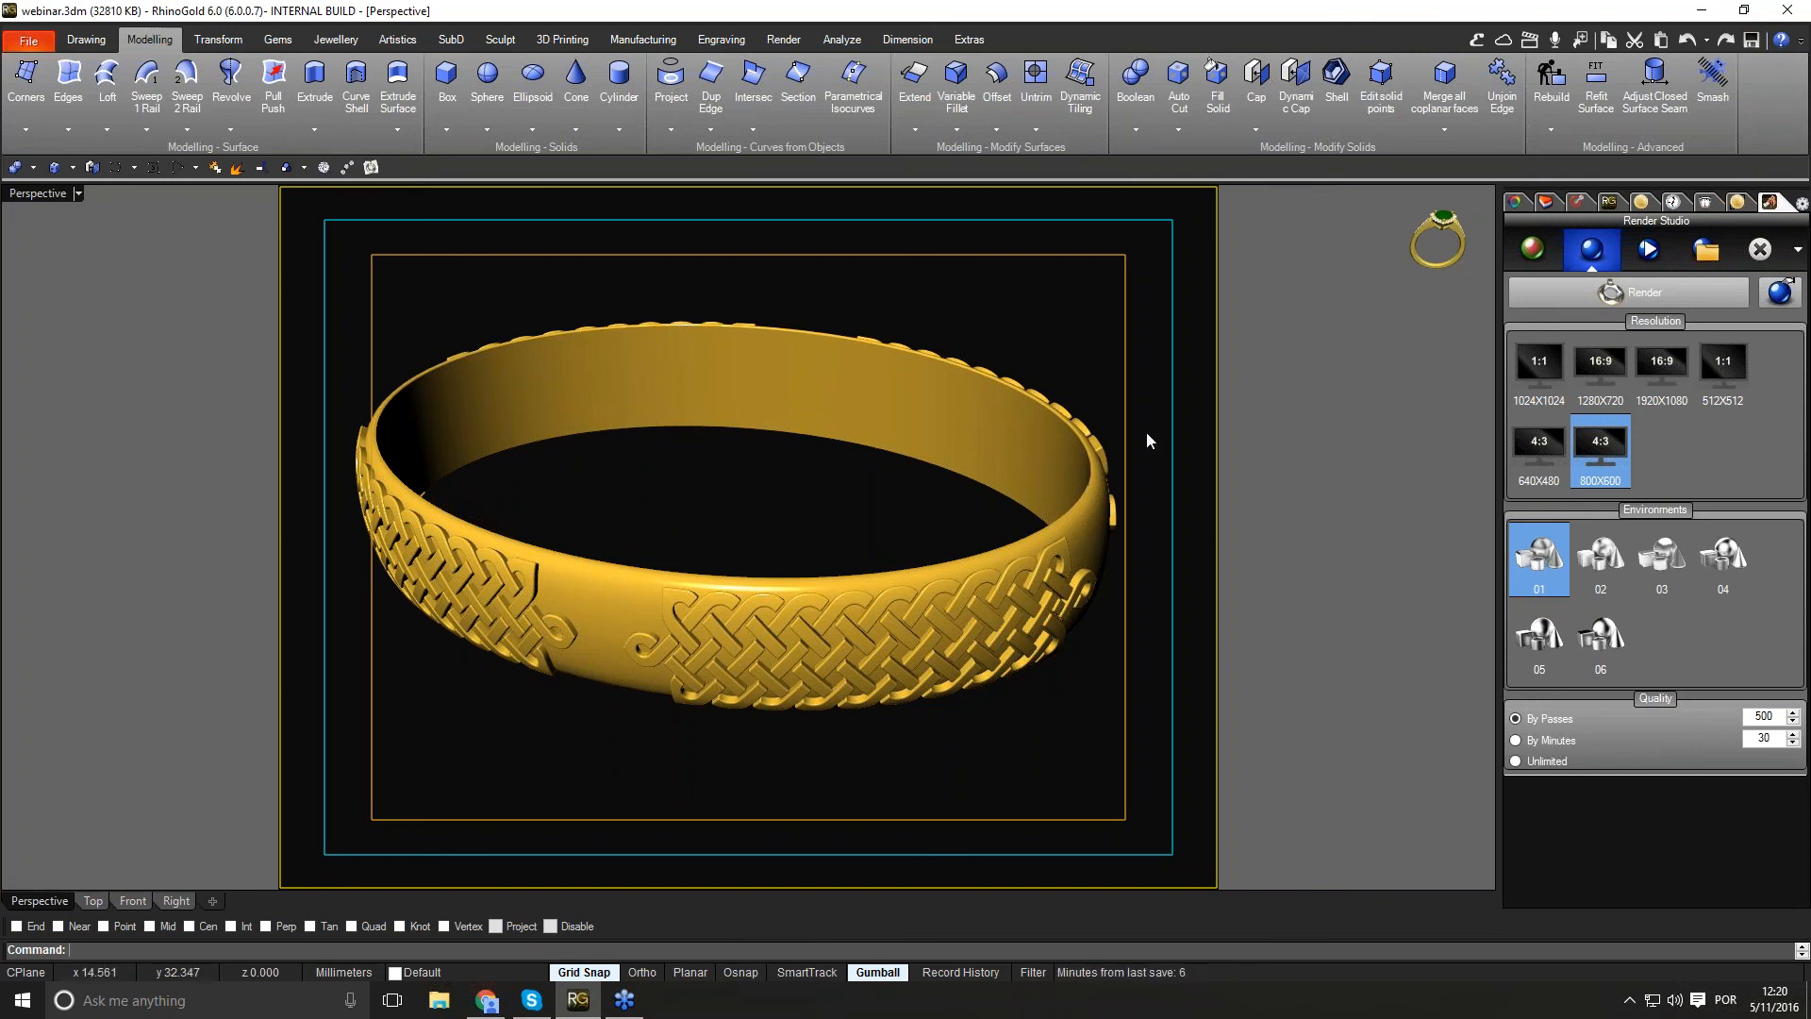
pyautogui.click(1805, 689)
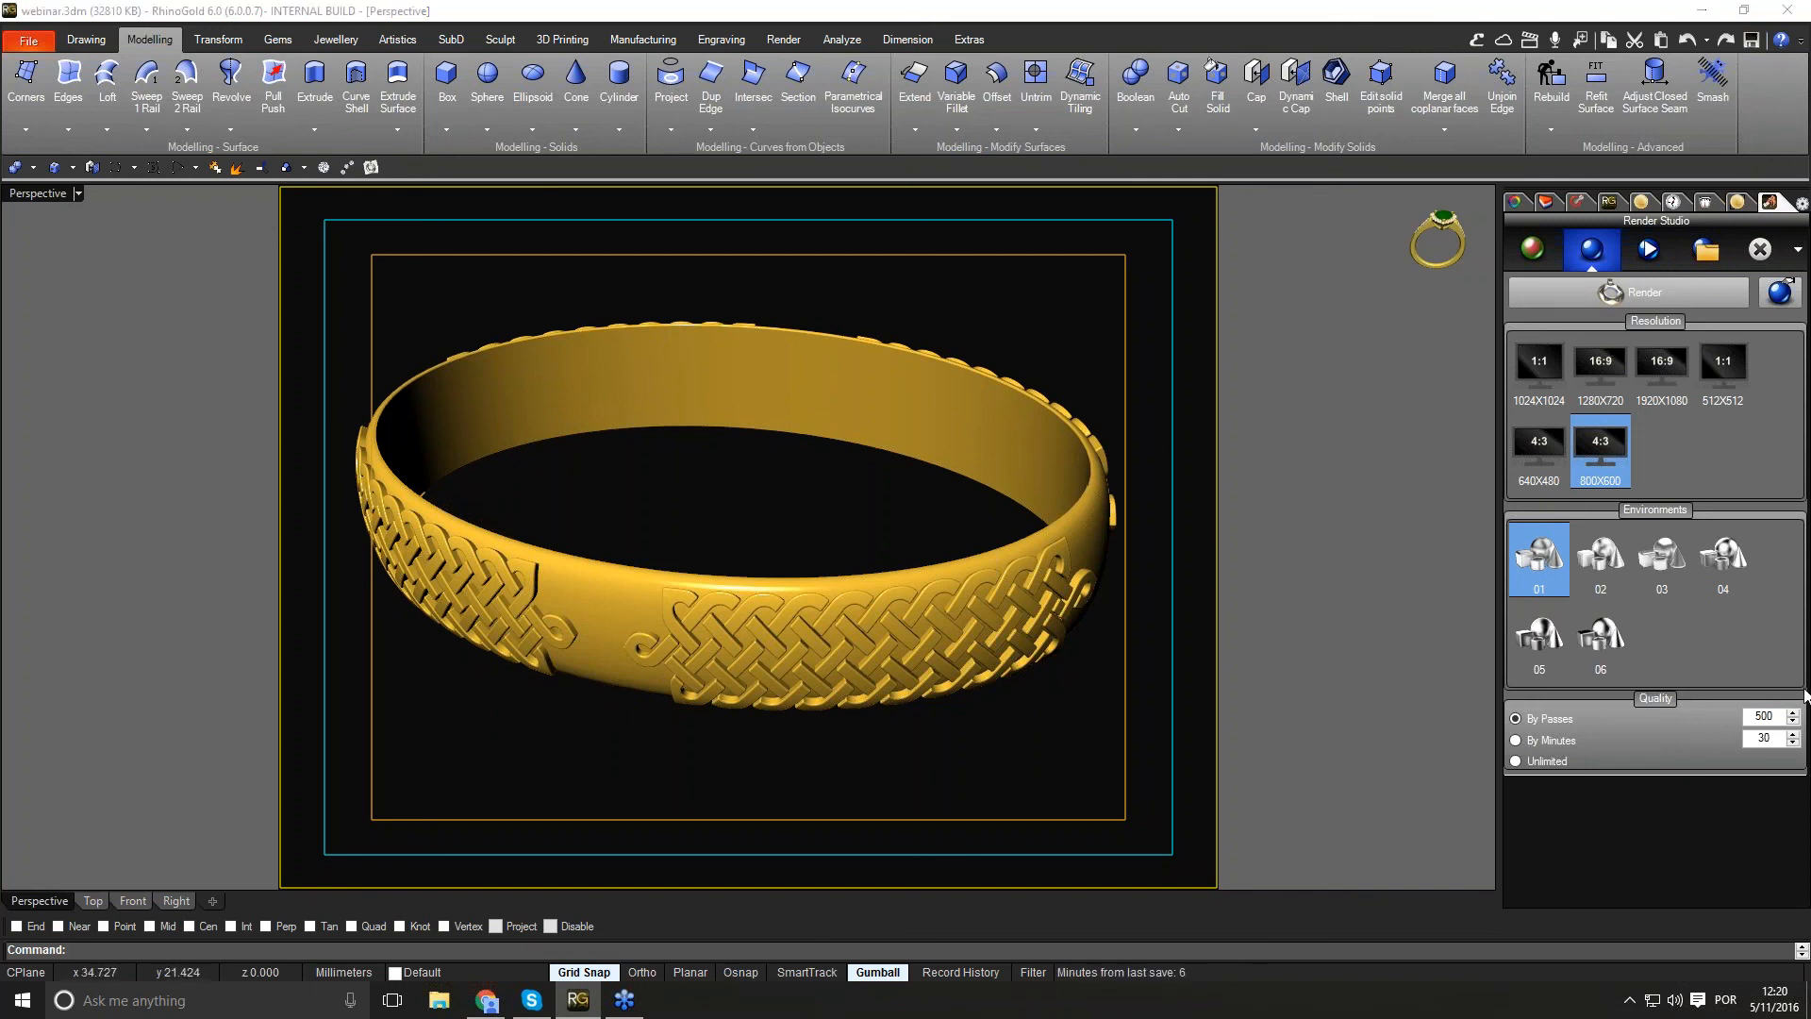